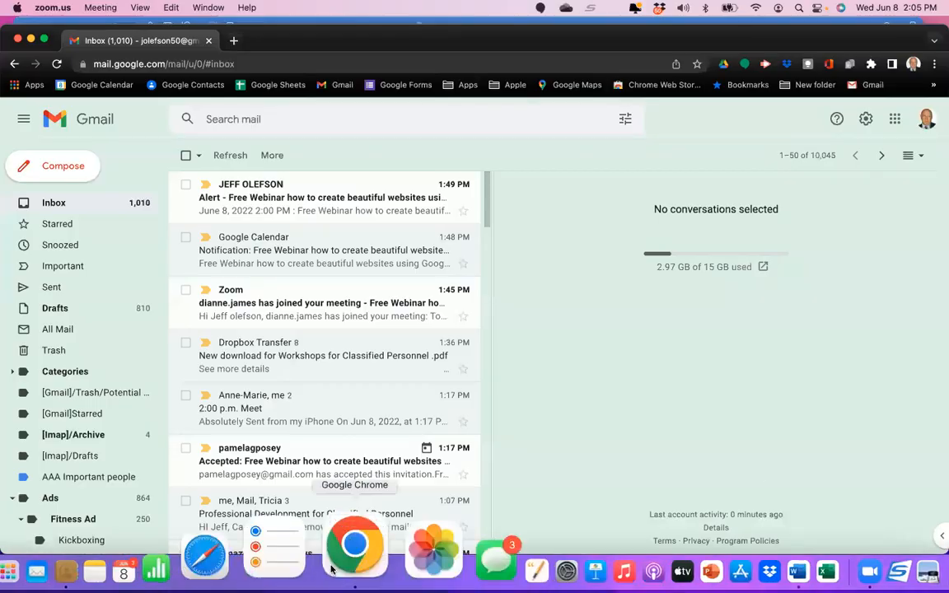
# Step: Close the Gmail inbox and open a fresh Chrome window with a new tab
pyautogui.click(343, 550)
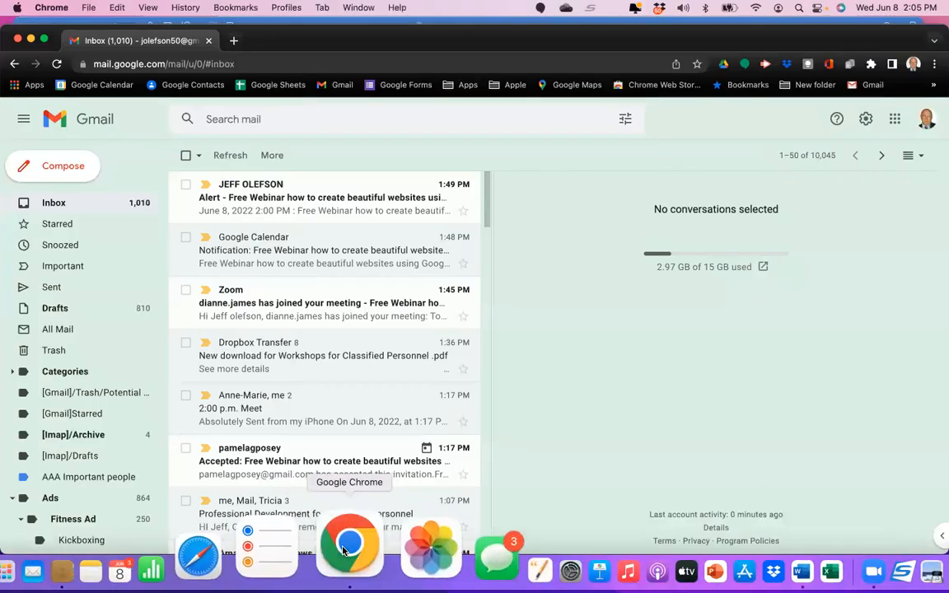
pyautogui.click(209, 41)
pyautogui.click(343, 554)
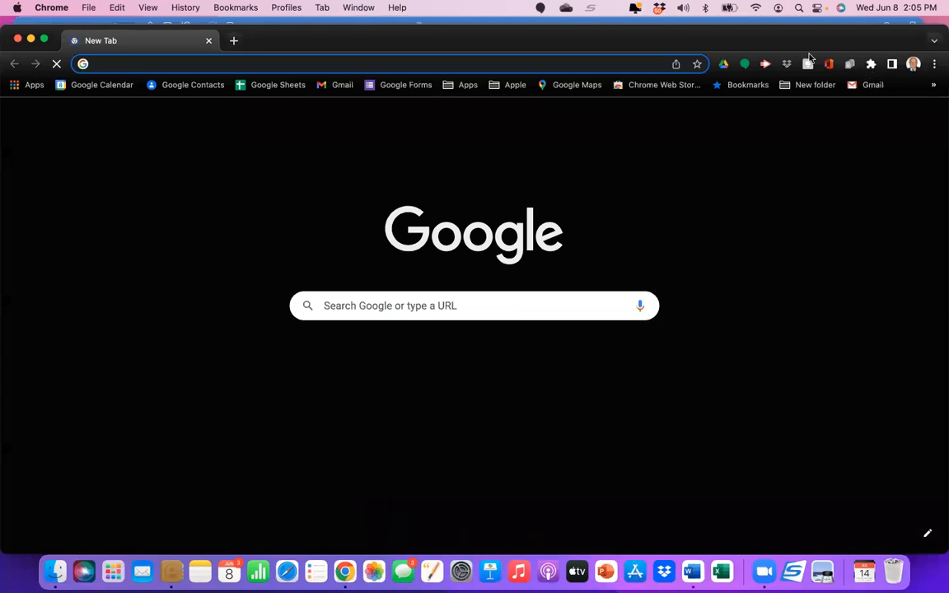
# Step: Search Google for "google sites" and open the Google Sites home page from the results
pyautogui.click(160, 67)
pyautogui.write('goio')
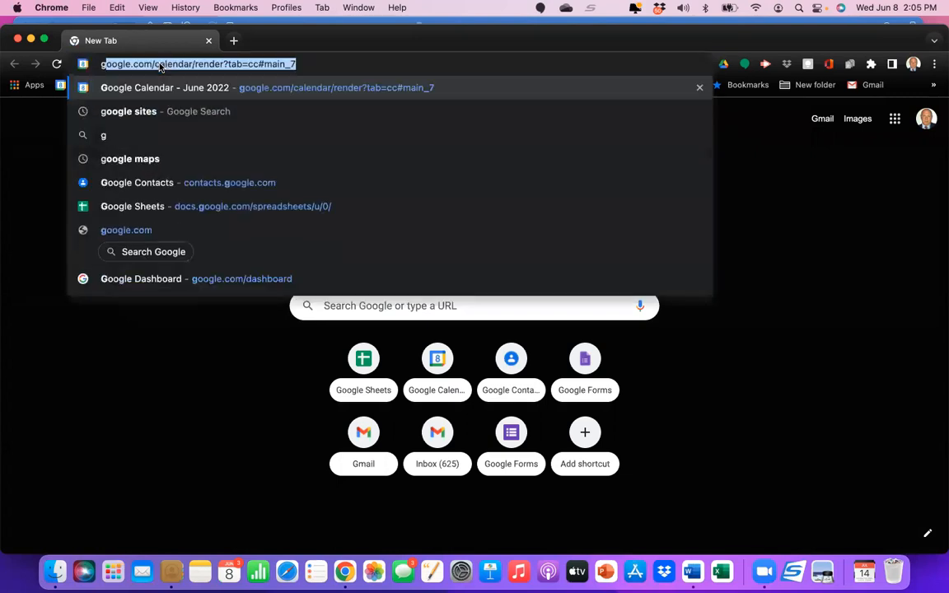
pyautogui.press('BackSpace')
pyautogui.press('BackSpace')
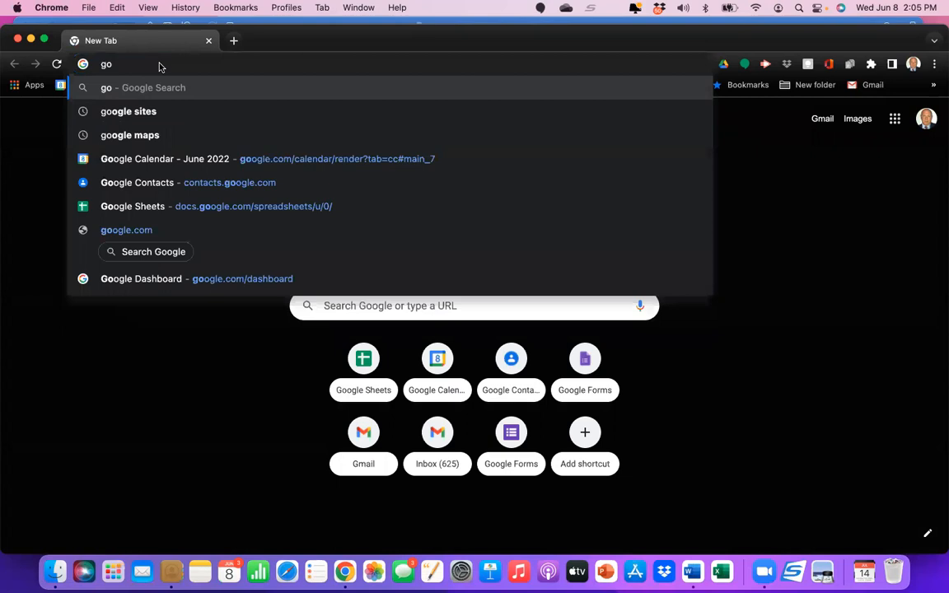
pyautogui.write('ogle sites')
pyautogui.press('Return')
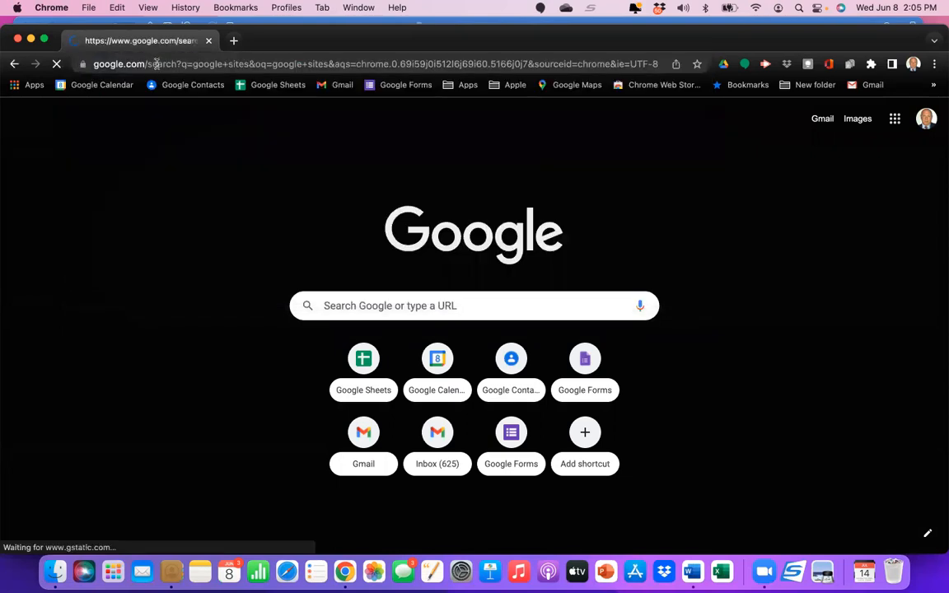
pyautogui.click(181, 246)
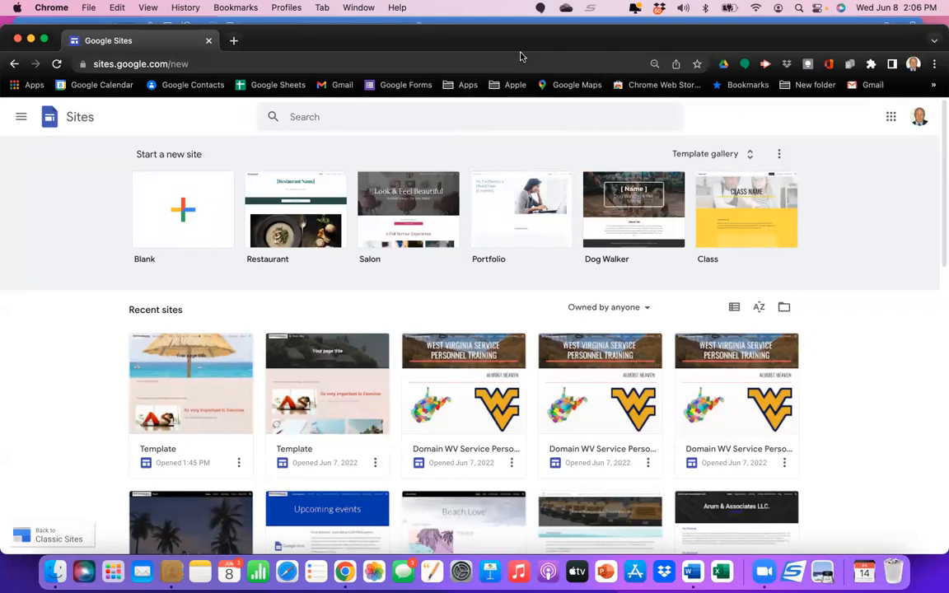
# Step: Browse the full template gallery and create a new site from the Restaurant template in the Small business group
pyautogui.click(747, 156)
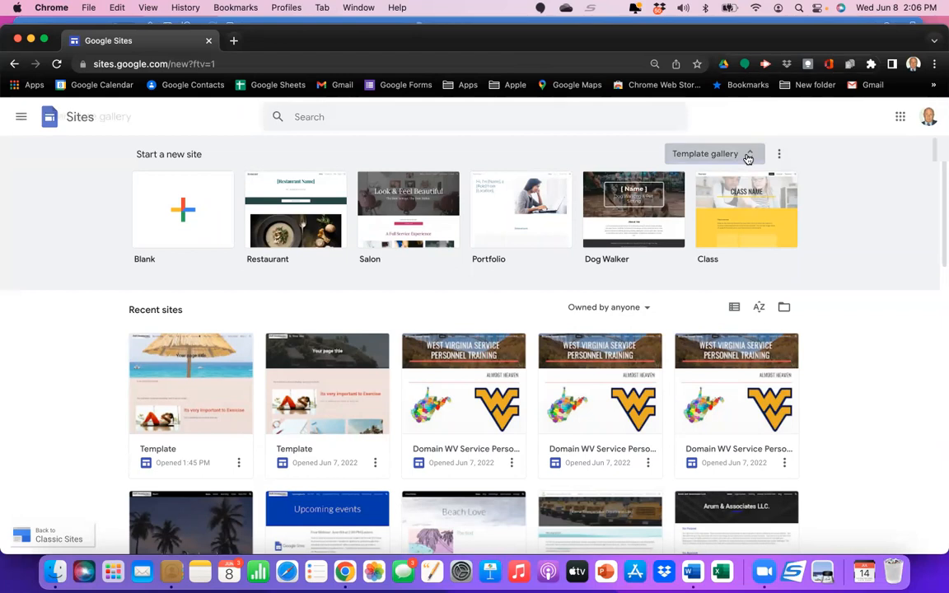
pyautogui.scroll(-3, 409, 366)
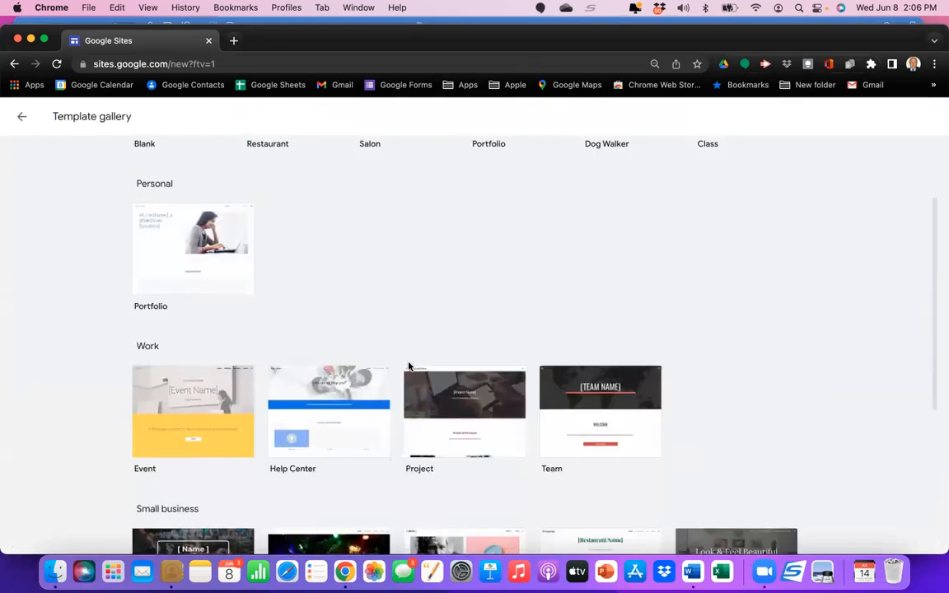
pyautogui.scroll(-7, 409, 366)
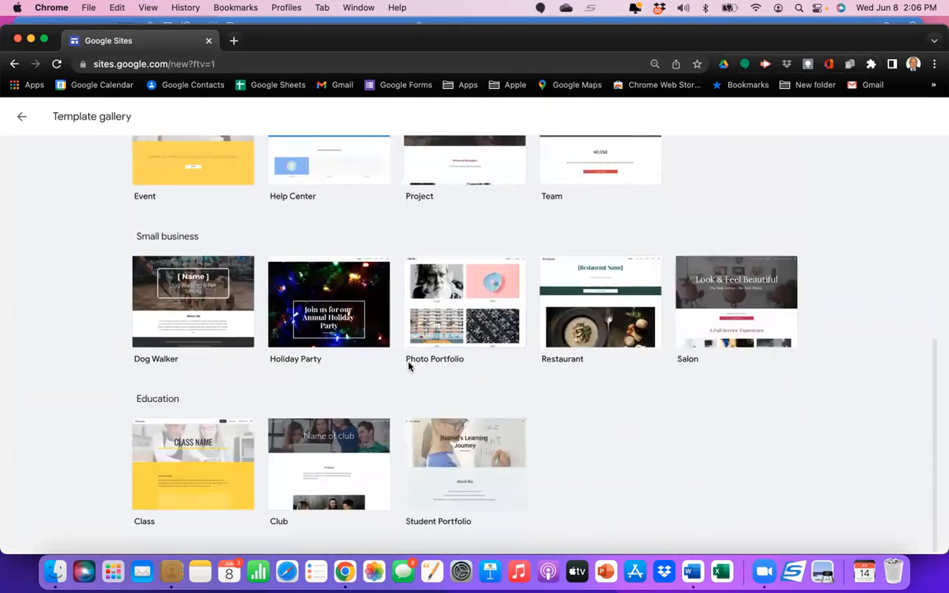
pyautogui.scroll(8, 408, 366)
pyautogui.scroll(-2, 409, 366)
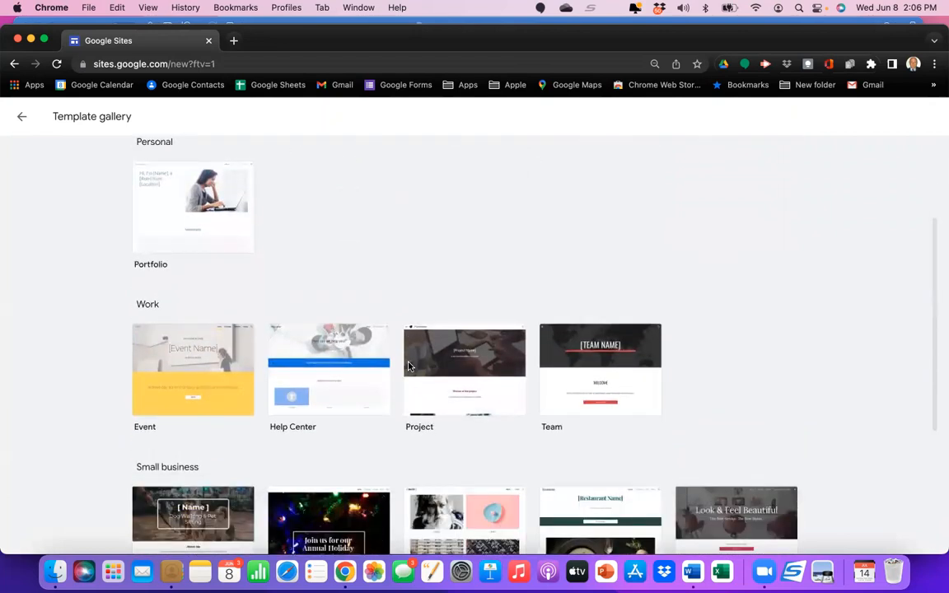
pyautogui.scroll(-3, 409, 366)
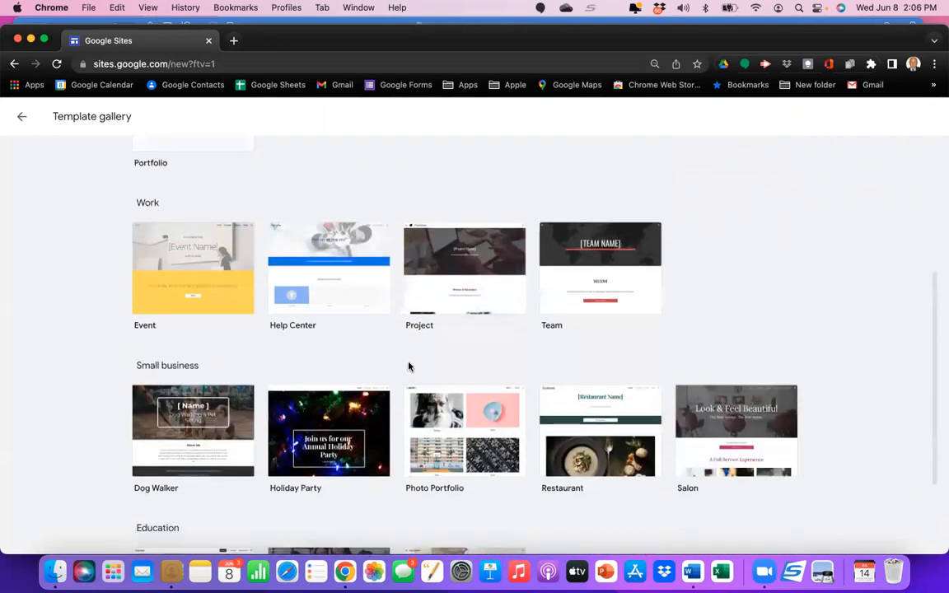
pyautogui.scroll(-3, 409, 366)
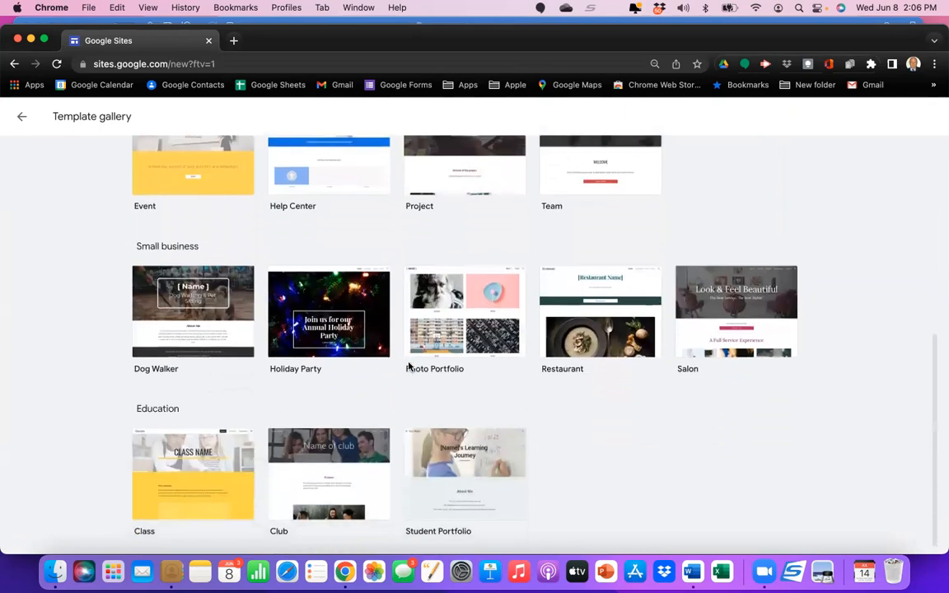
pyautogui.scroll(2, 408, 365)
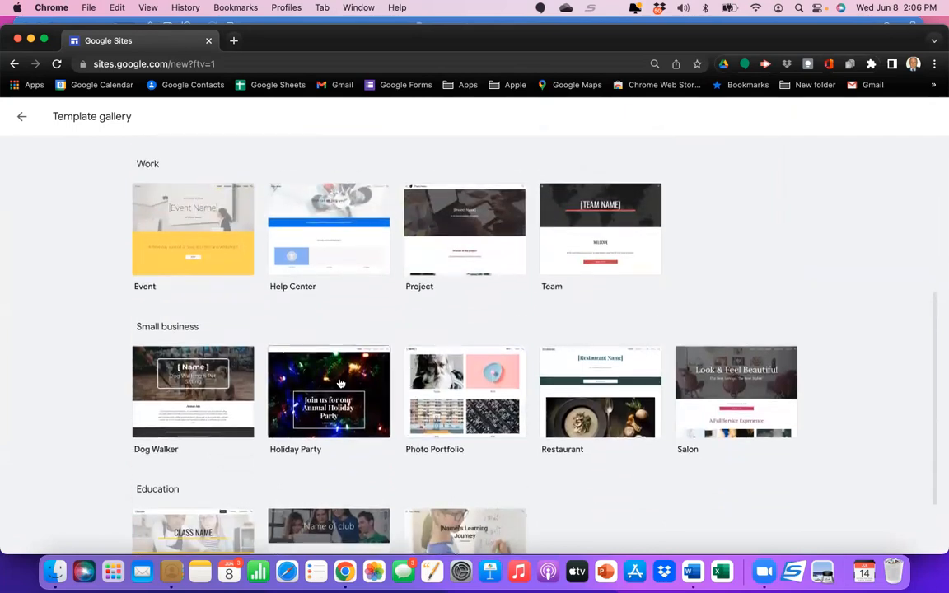
pyautogui.scroll(-2, 338, 380)
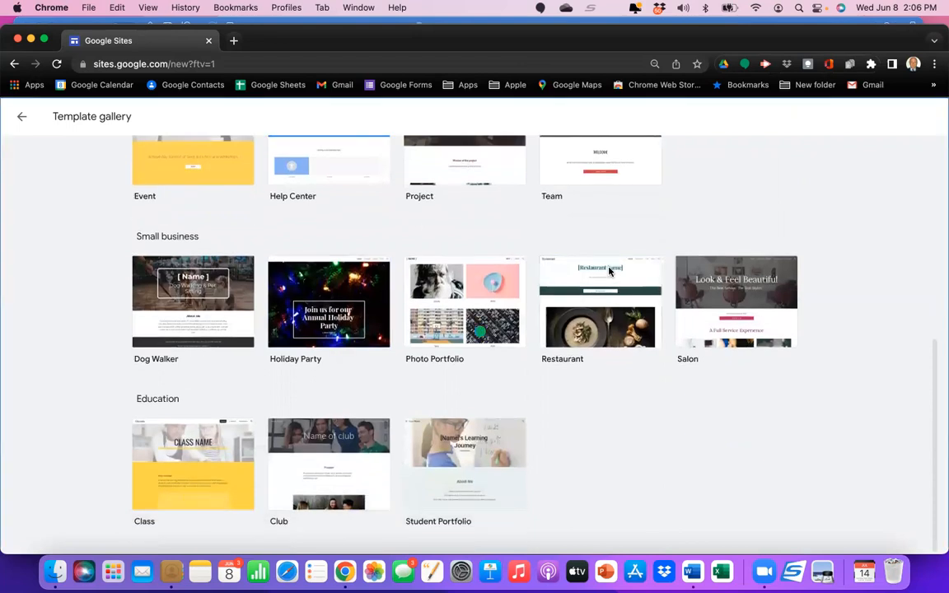
pyautogui.click(610, 271)
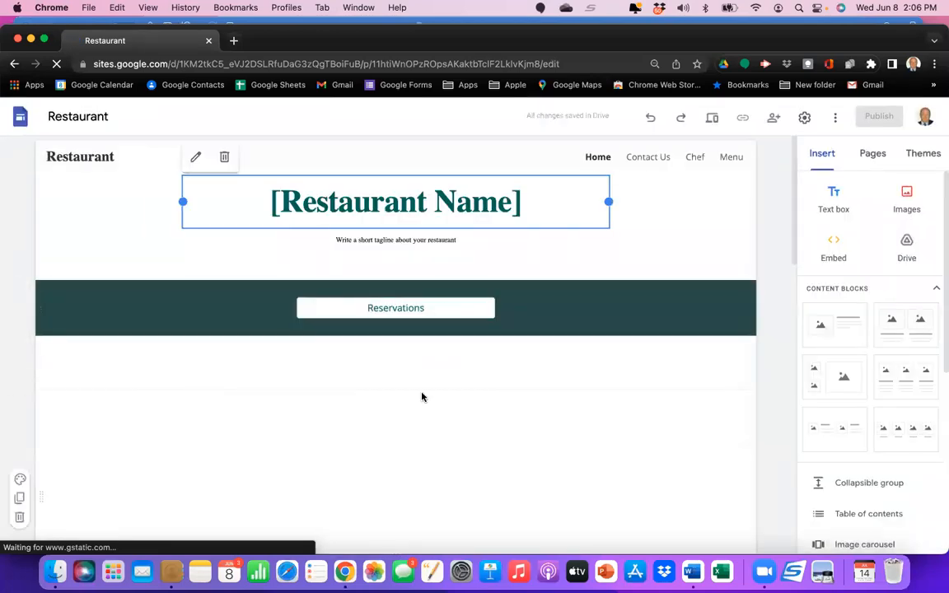
# Step: Examine the layout of the Restaurant site's Home, Contact Us, Chef and Menu pages
pyautogui.scroll(-3, 422, 396)
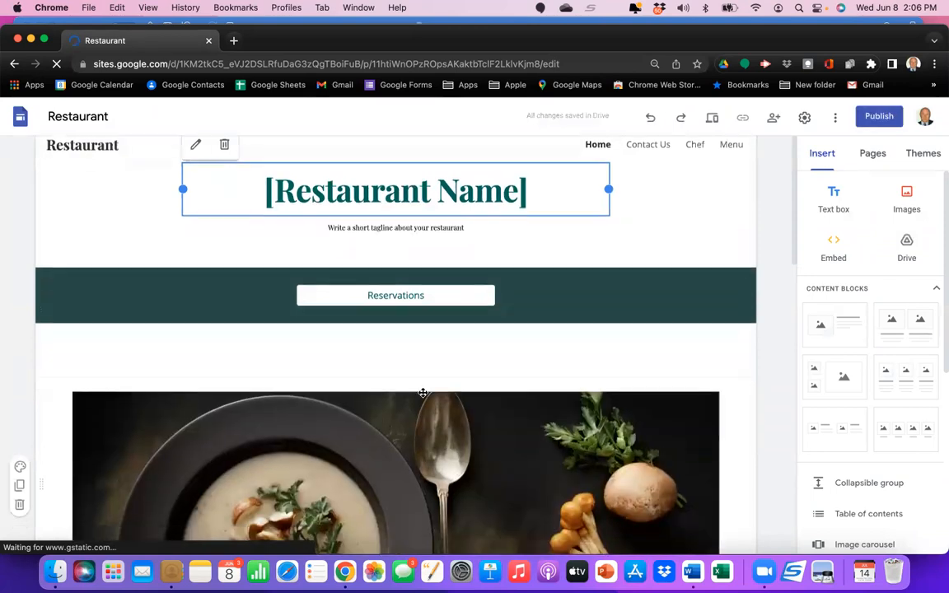
pyautogui.scroll(-5, 422, 392)
pyautogui.scroll(7, 424, 392)
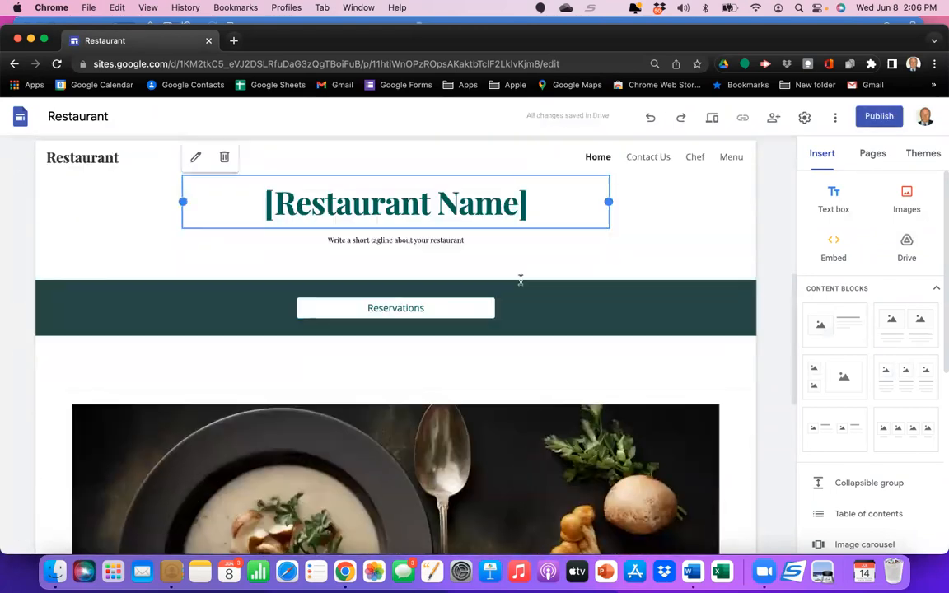
pyautogui.click(657, 160)
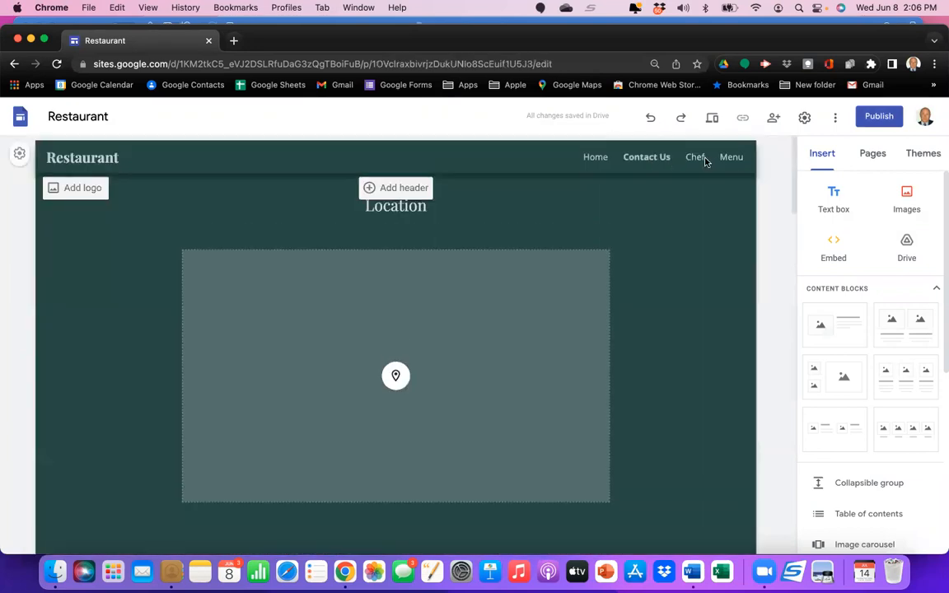
pyautogui.click(697, 160)
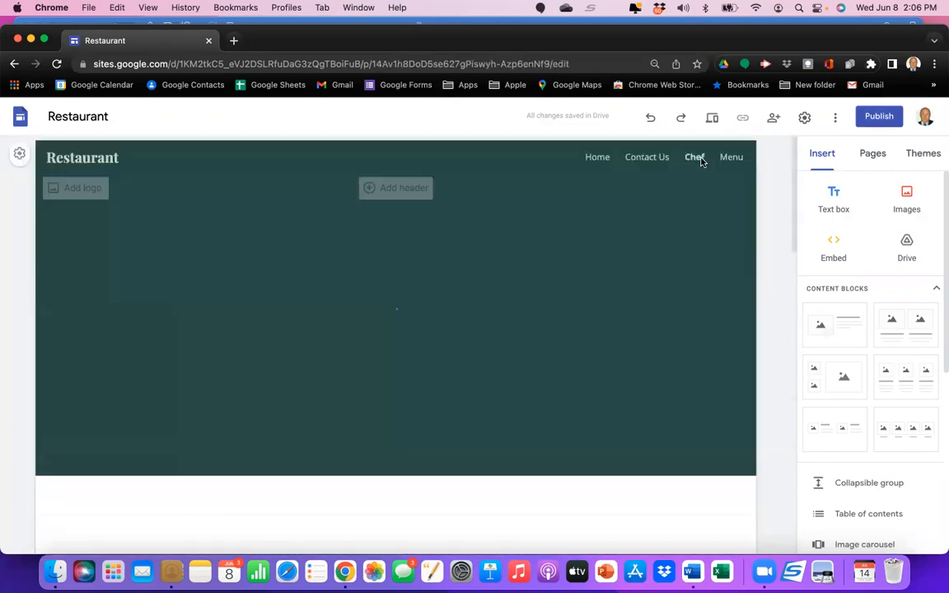
pyautogui.scroll(-3, 648, 300)
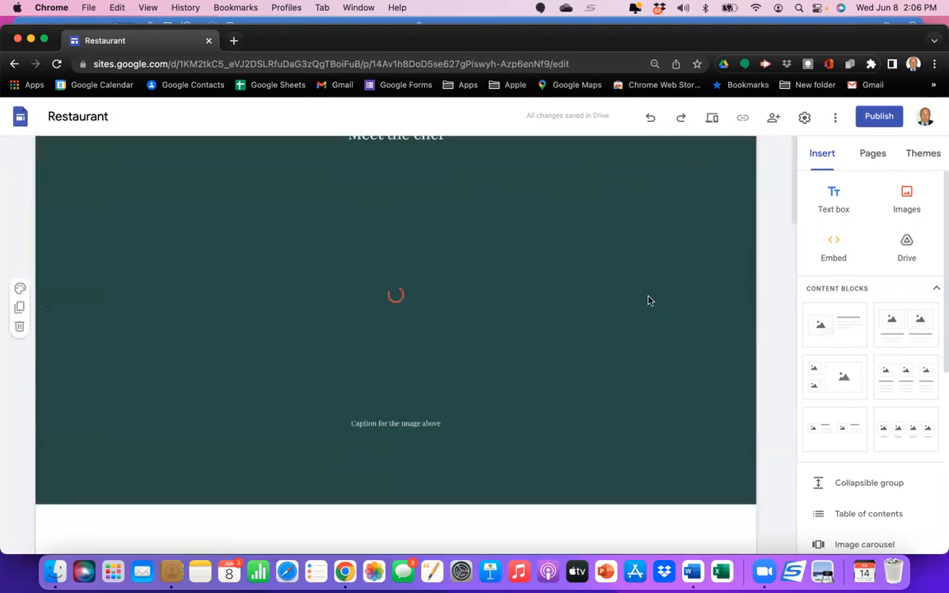
pyautogui.scroll(-10, 648, 300)
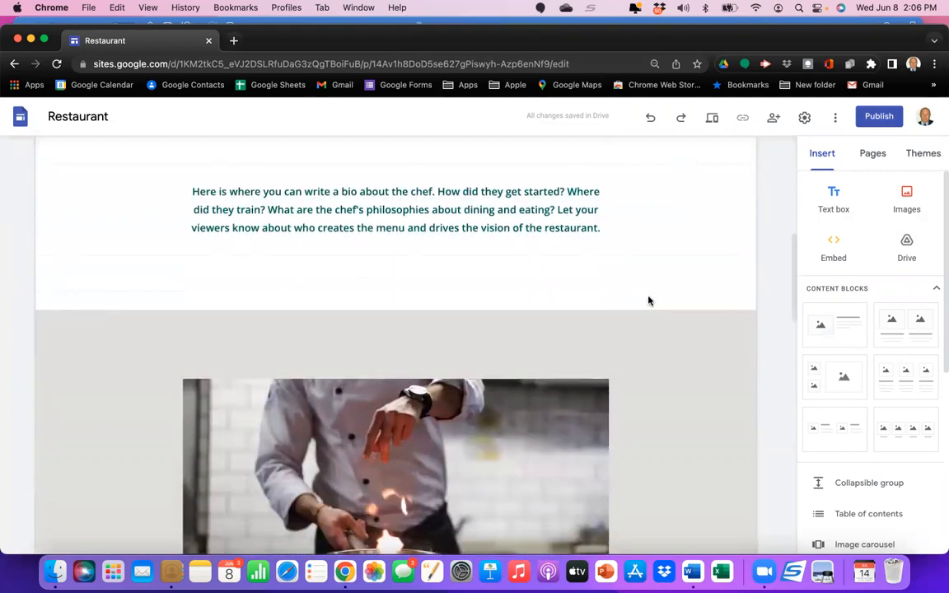
pyautogui.scroll(13, 649, 300)
pyautogui.click(728, 158)
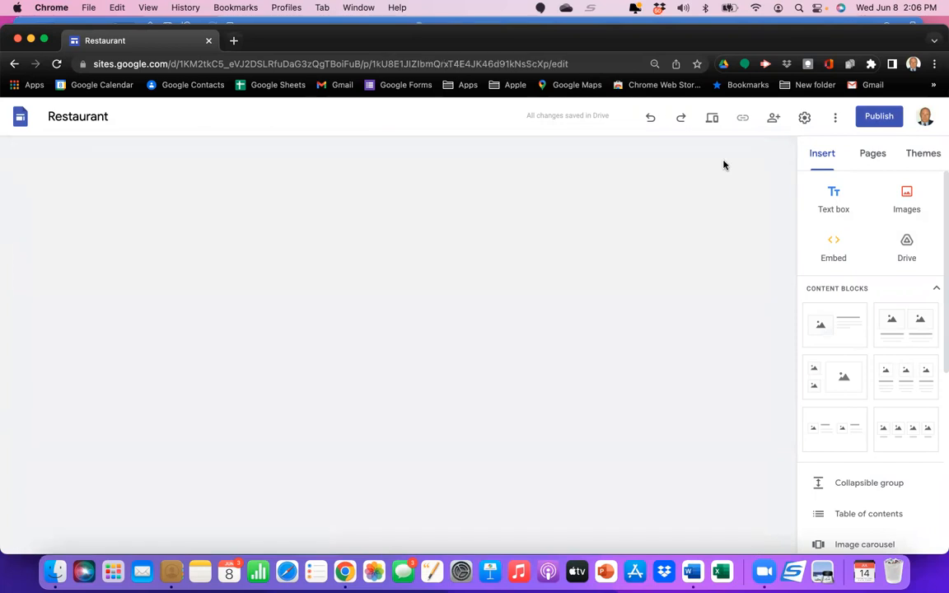
pyautogui.scroll(-5, 462, 397)
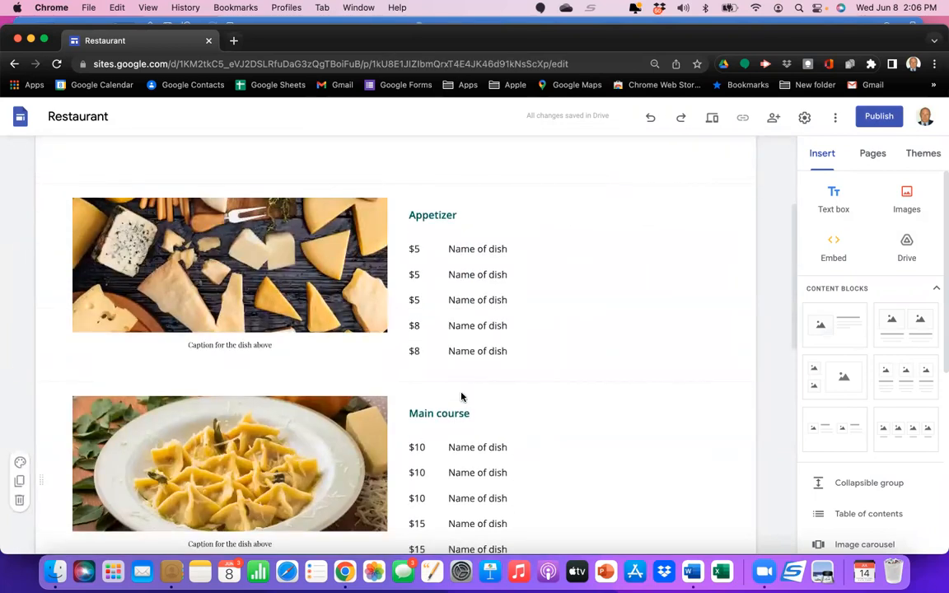
pyautogui.scroll(5, 460, 397)
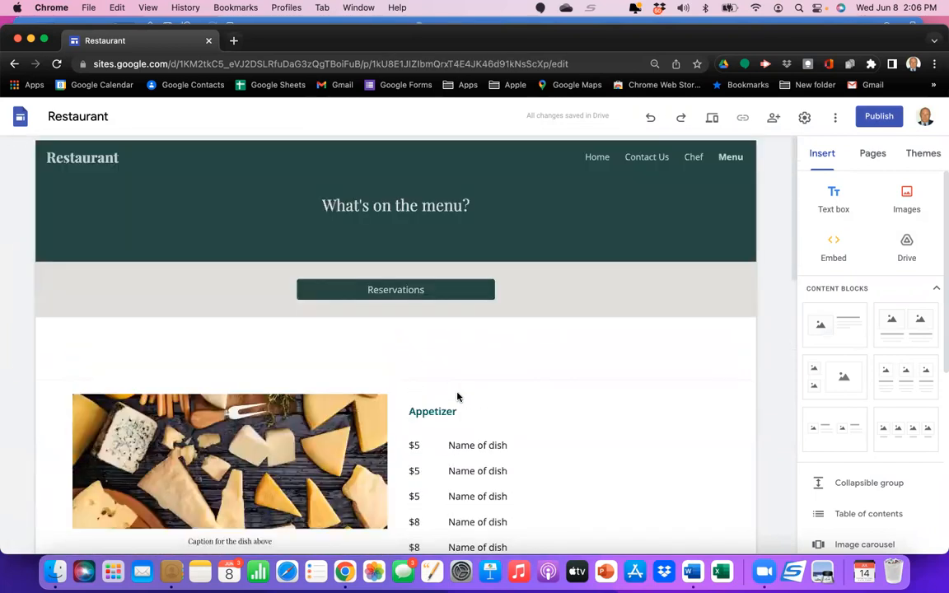
# Step: Return to the Sites home page and move the Restaurant site to the trash
pyautogui.click(20, 120)
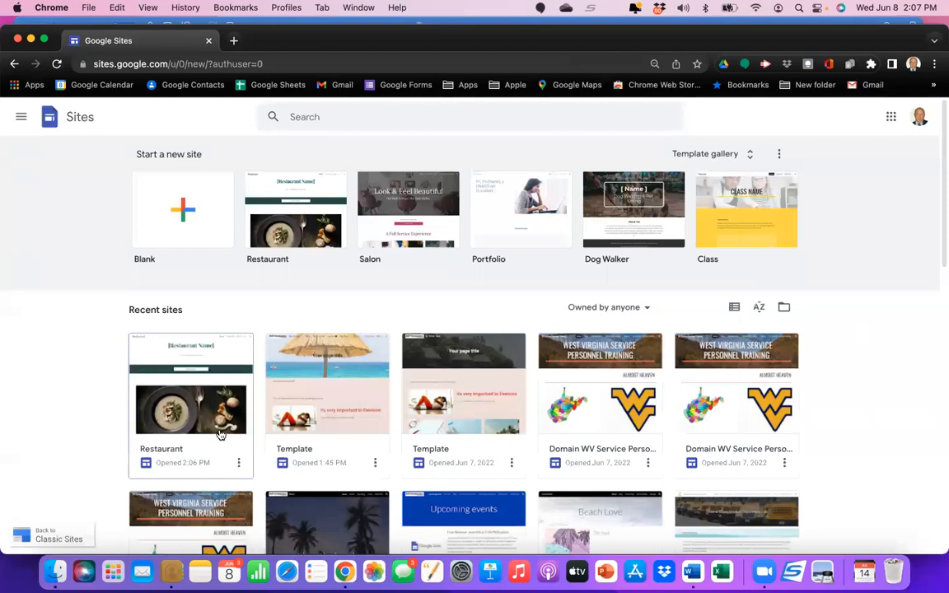
pyautogui.click(239, 464)
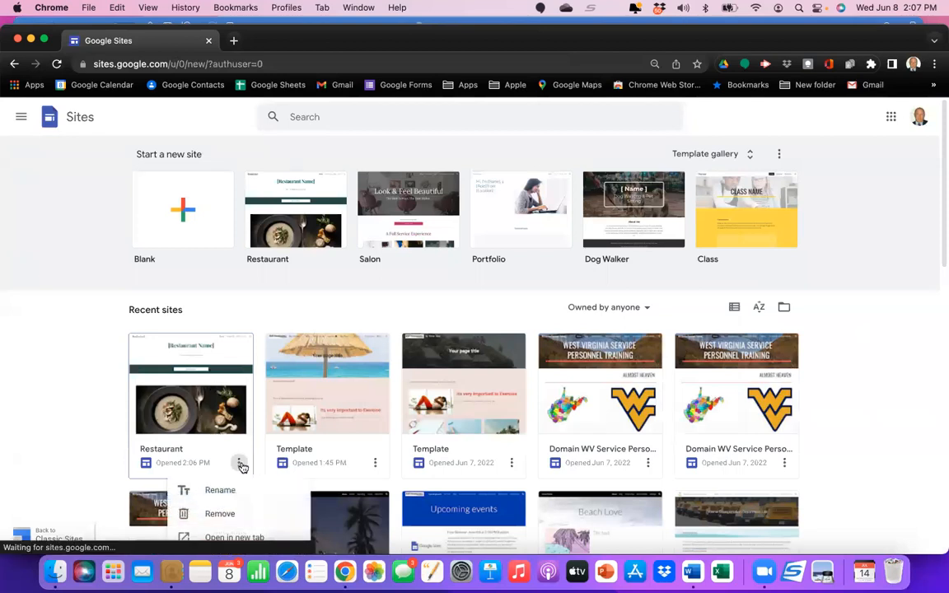
pyautogui.click(220, 513)
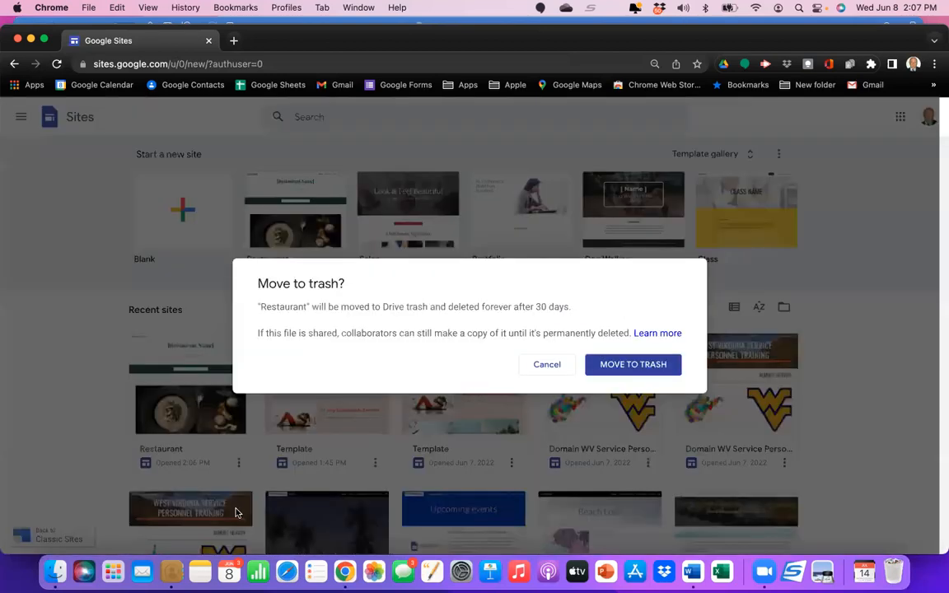
pyautogui.click(639, 365)
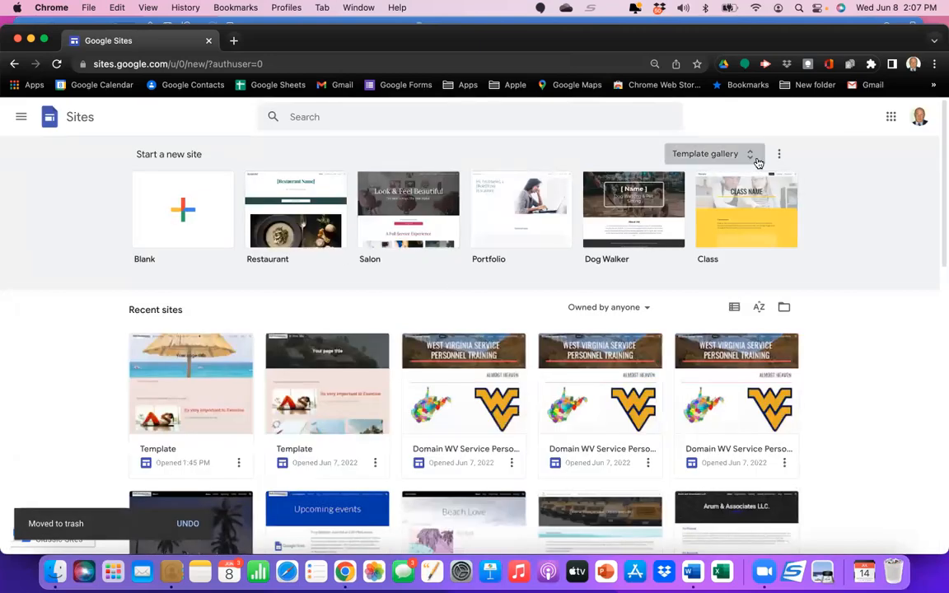
# Step: Reopen the full template gallery and create a new site from the Dog Walker template in the Small business group
pyautogui.click(750, 156)
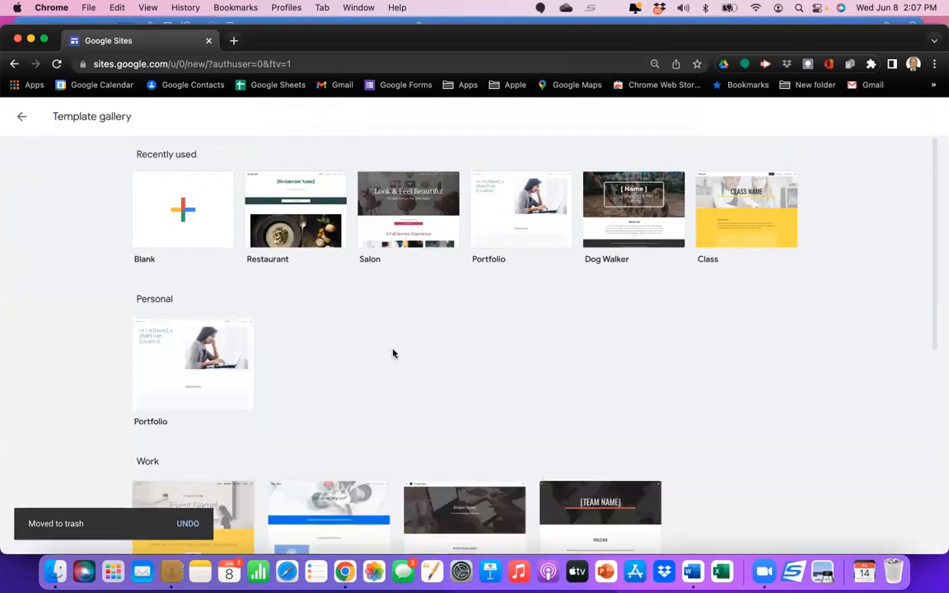
pyautogui.scroll(-5, 393, 354)
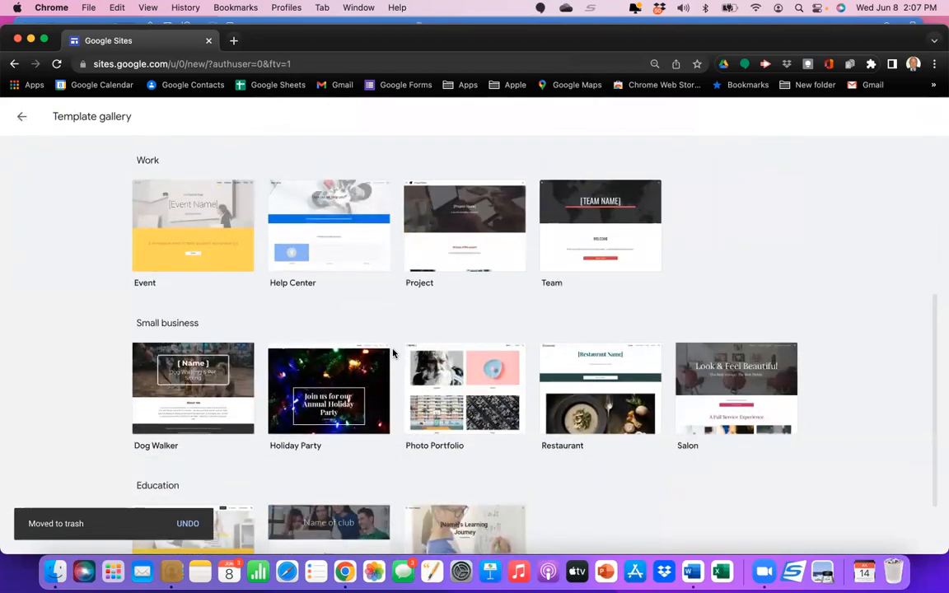
pyautogui.scroll(-2, 392, 353)
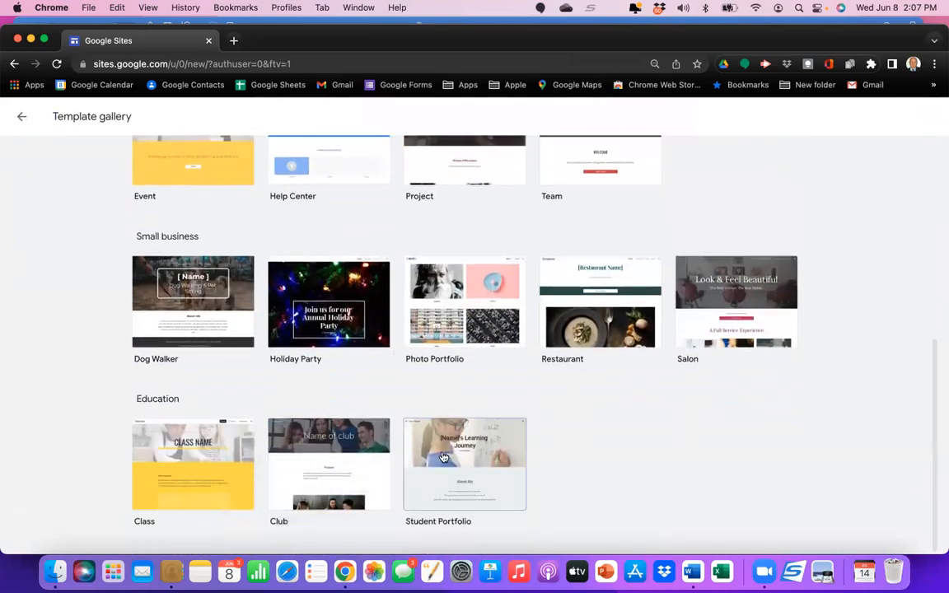
pyautogui.scroll(3, 364, 392)
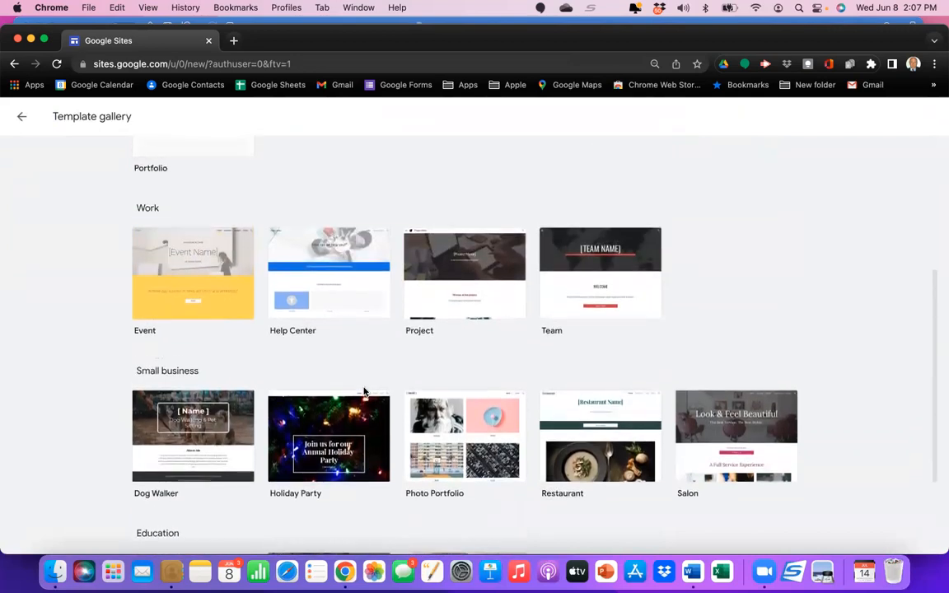
pyautogui.scroll(-1, 364, 392)
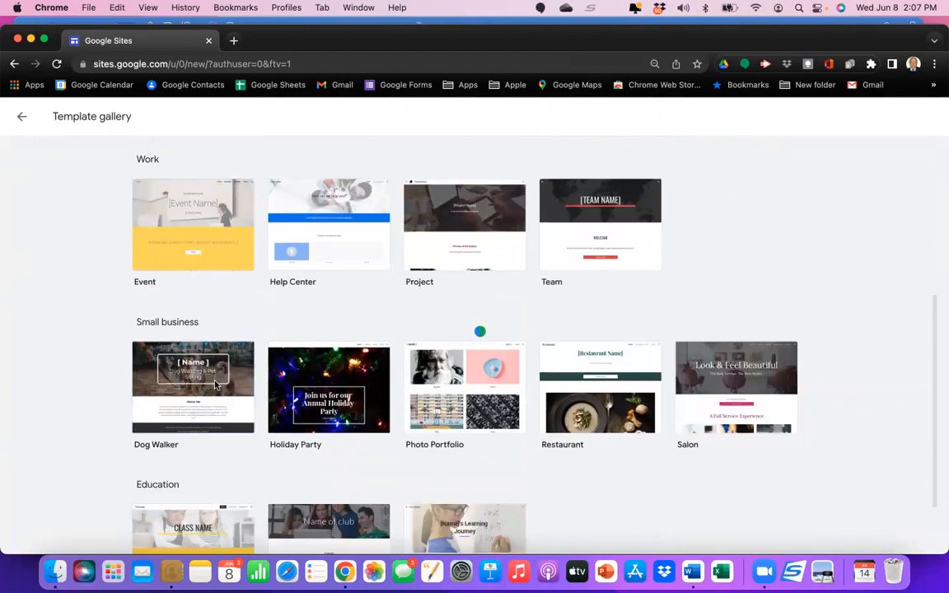
pyautogui.click(215, 385)
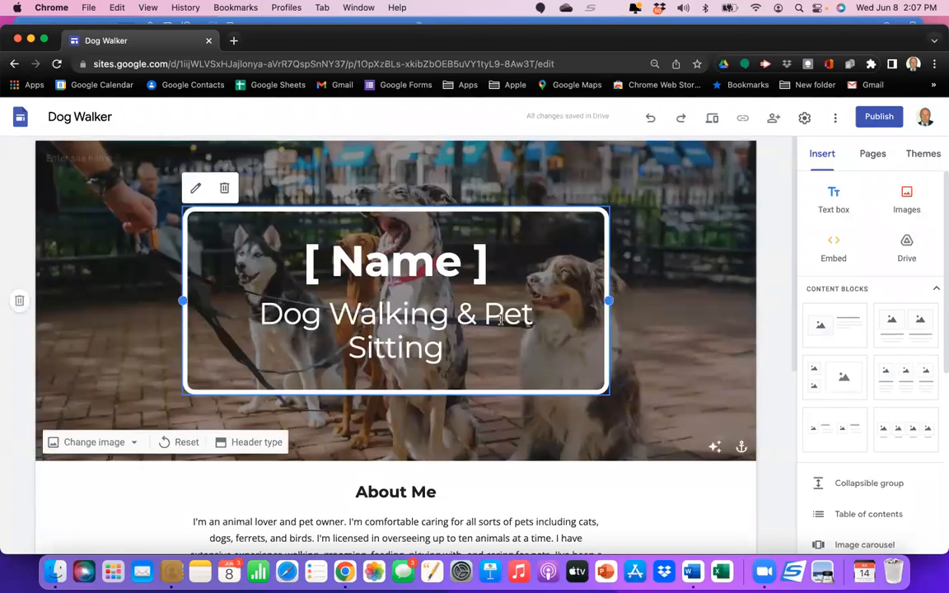
pyautogui.moveTo(625, 200)
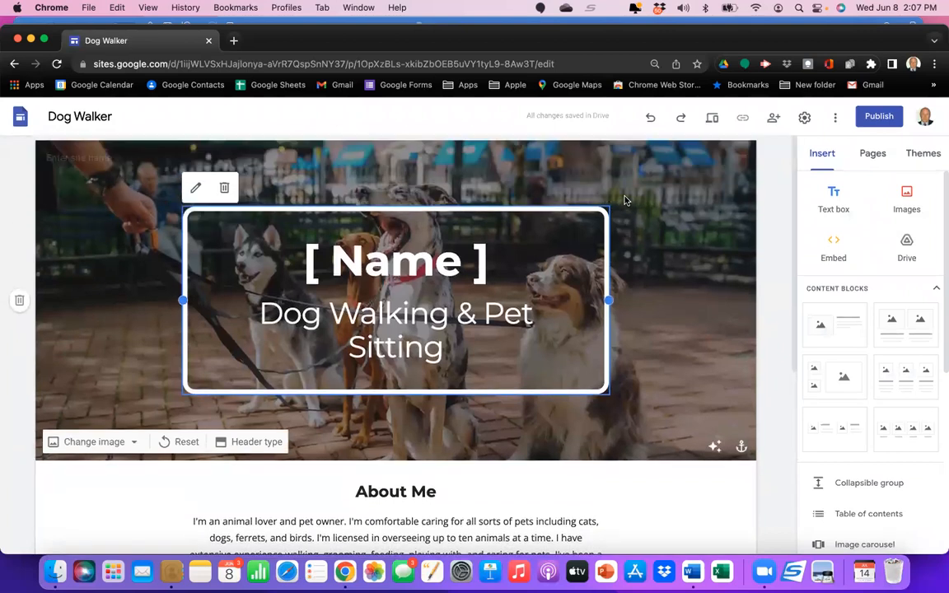
# Step: Look over the Dog Walker site's page, then return to the Sites home page and move that site to the trash
pyautogui.scroll(-5, 625, 200)
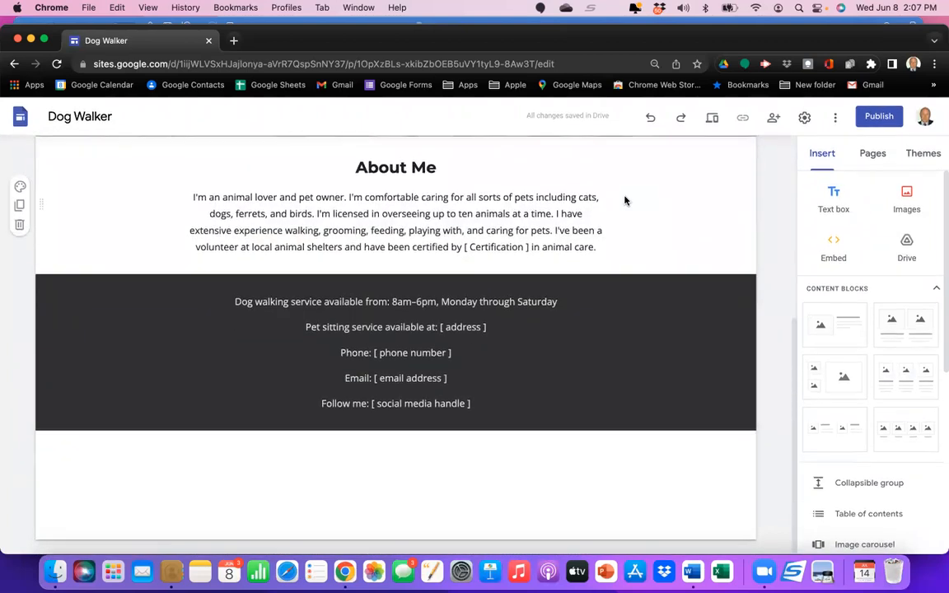
pyautogui.scroll(5, 625, 200)
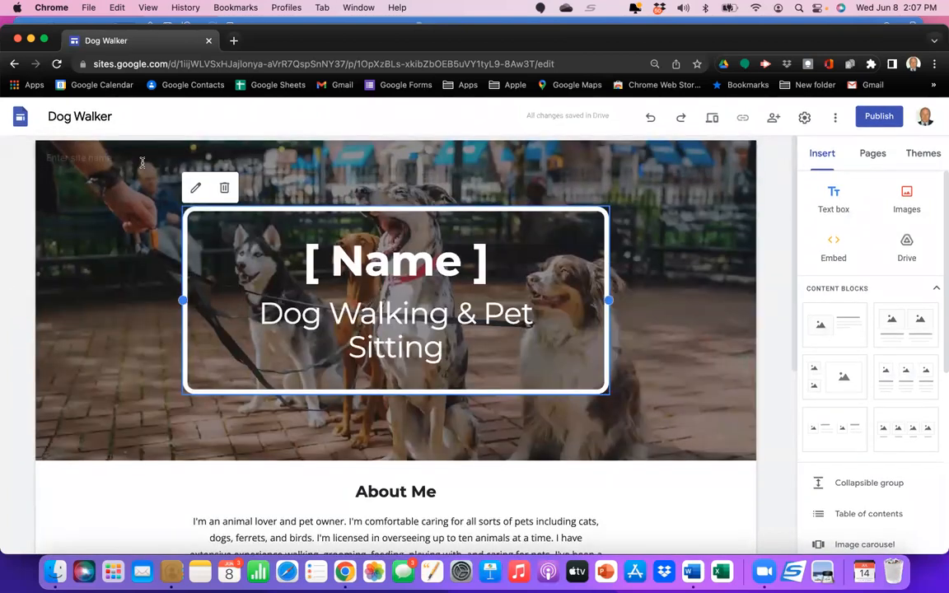
pyautogui.click(20, 119)
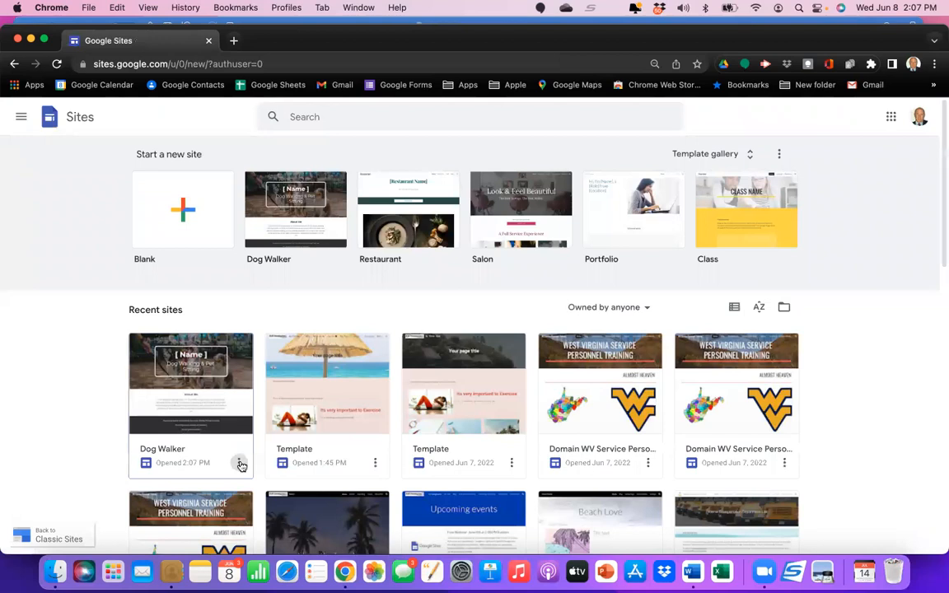
pyautogui.click(239, 464)
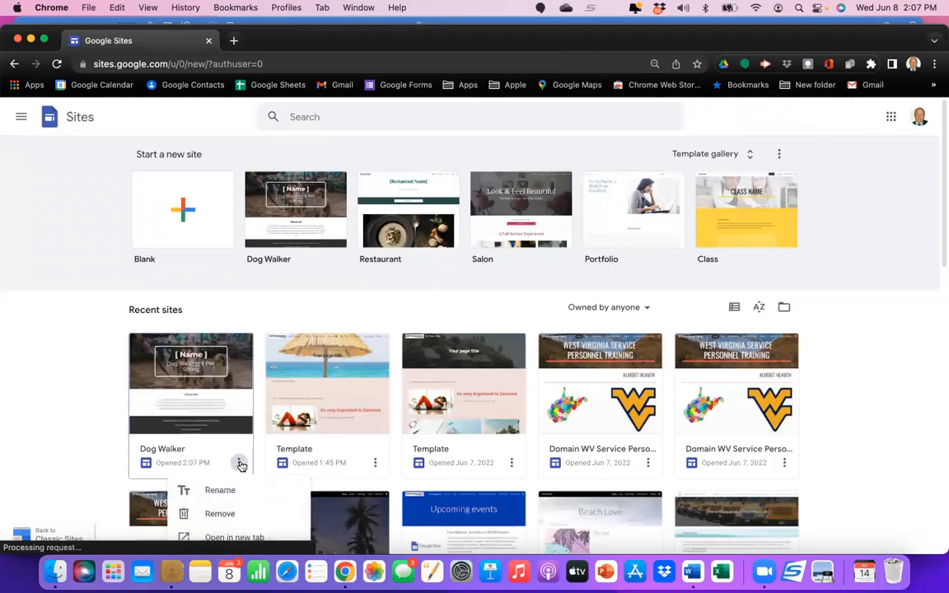
pyautogui.click(238, 515)
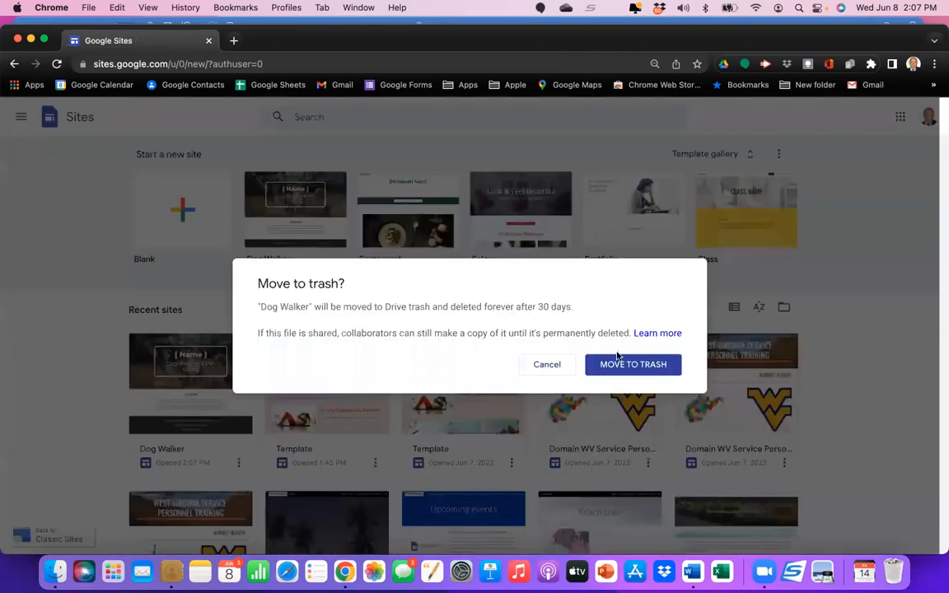
pyautogui.click(629, 365)
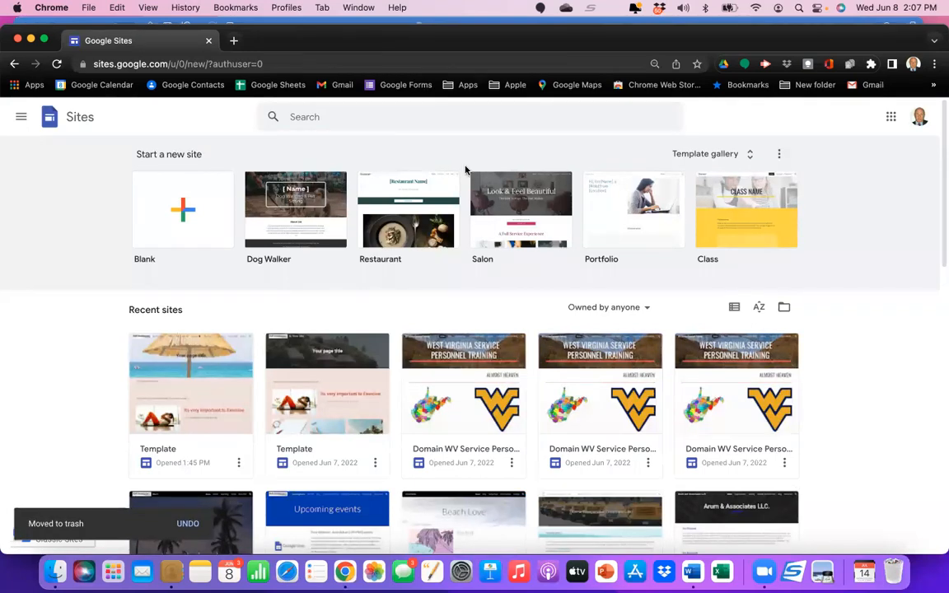
# Step: Create a new blank site and name its document Fake Site 1
pyautogui.click(188, 226)
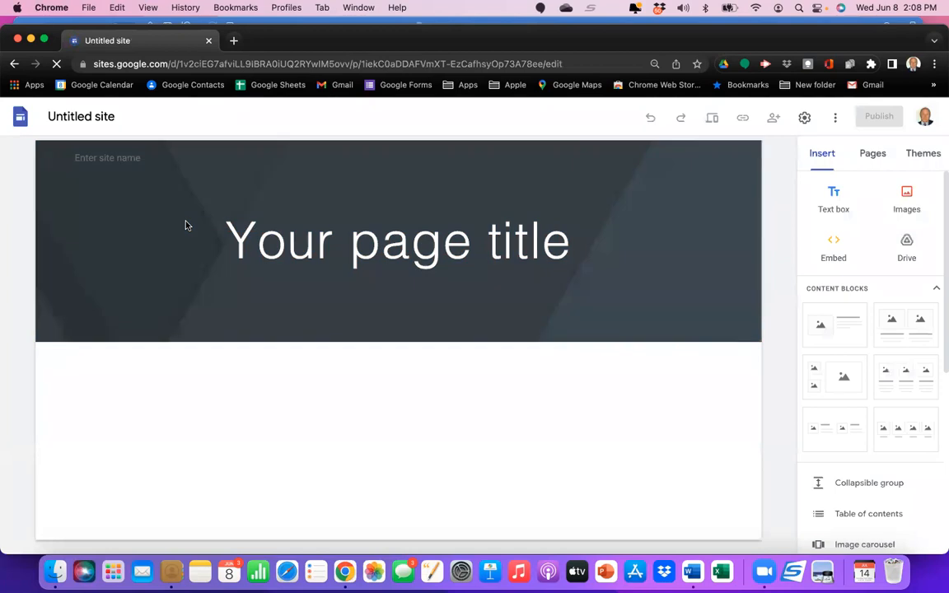
pyautogui.click(187, 225)
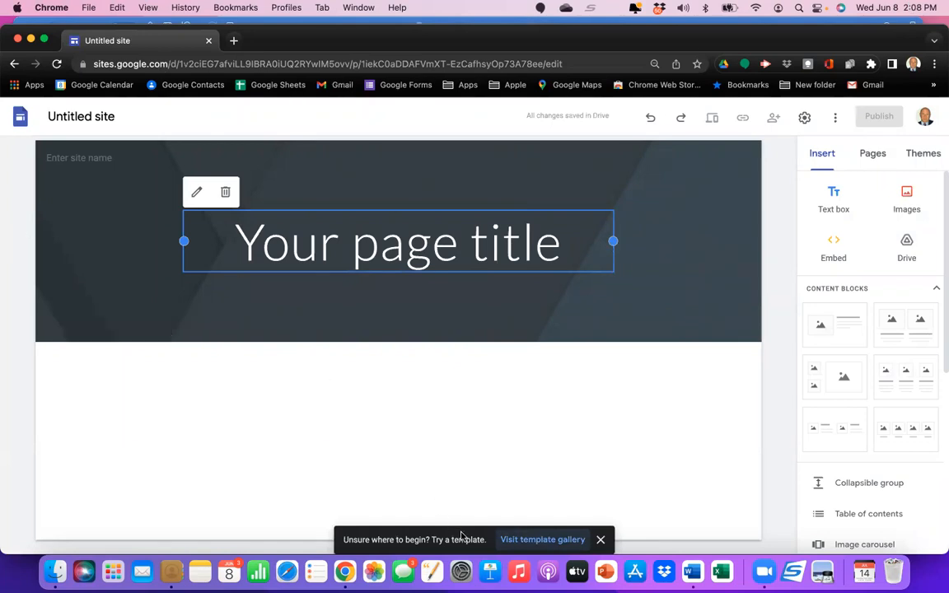
pyautogui.click(134, 125)
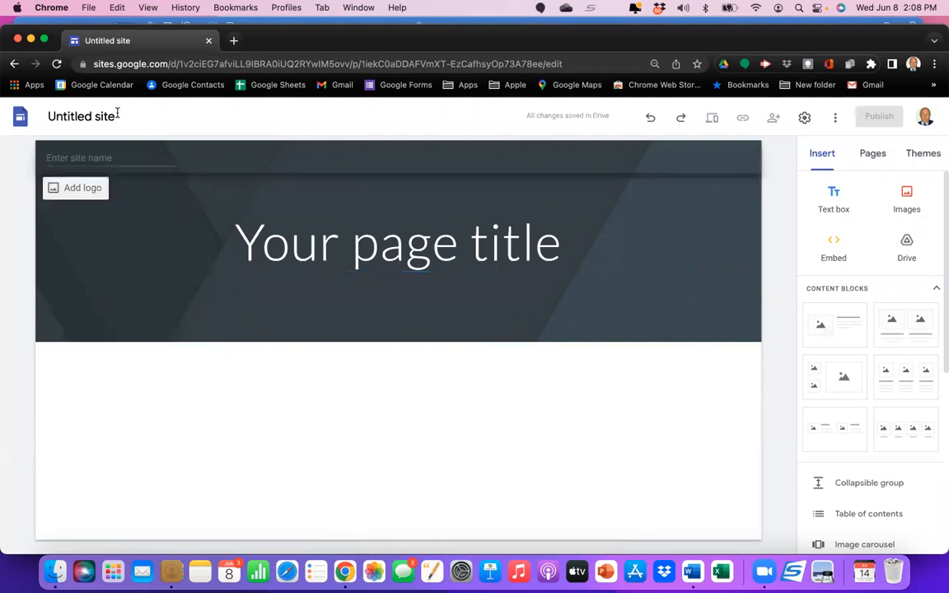
pyautogui.click(115, 117)
pyautogui.press('BackSpace')
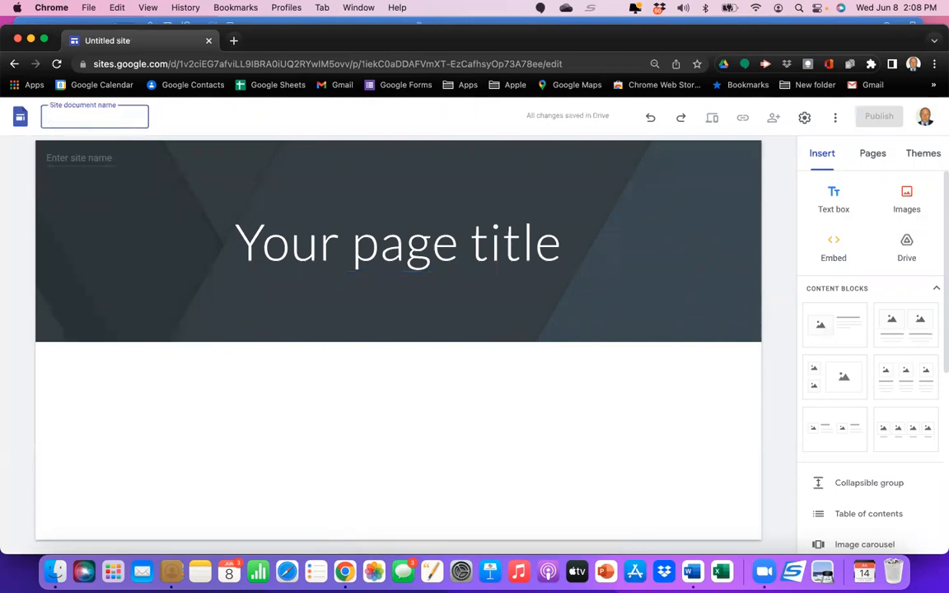
pyautogui.write('Fake Site 1')
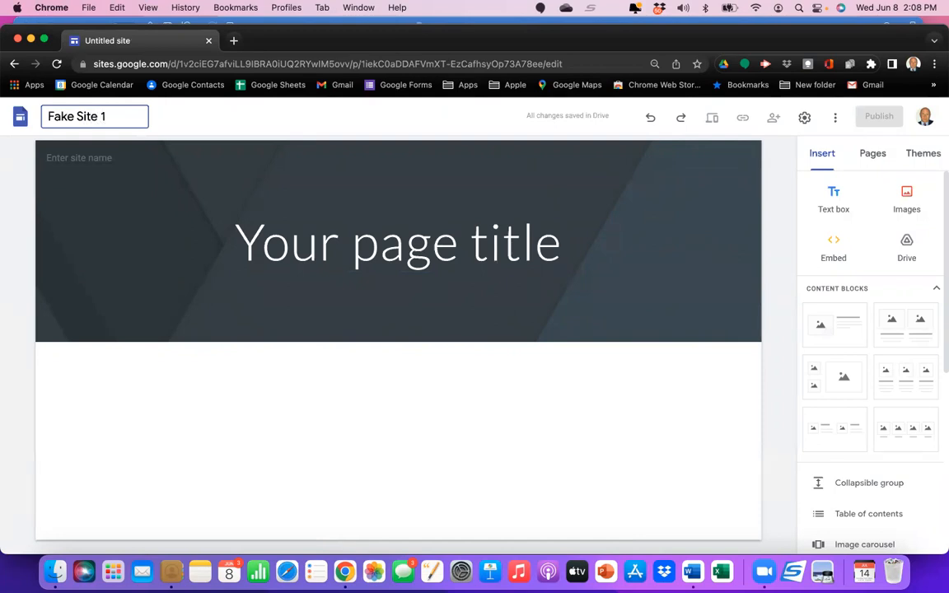
pyautogui.press('Return')
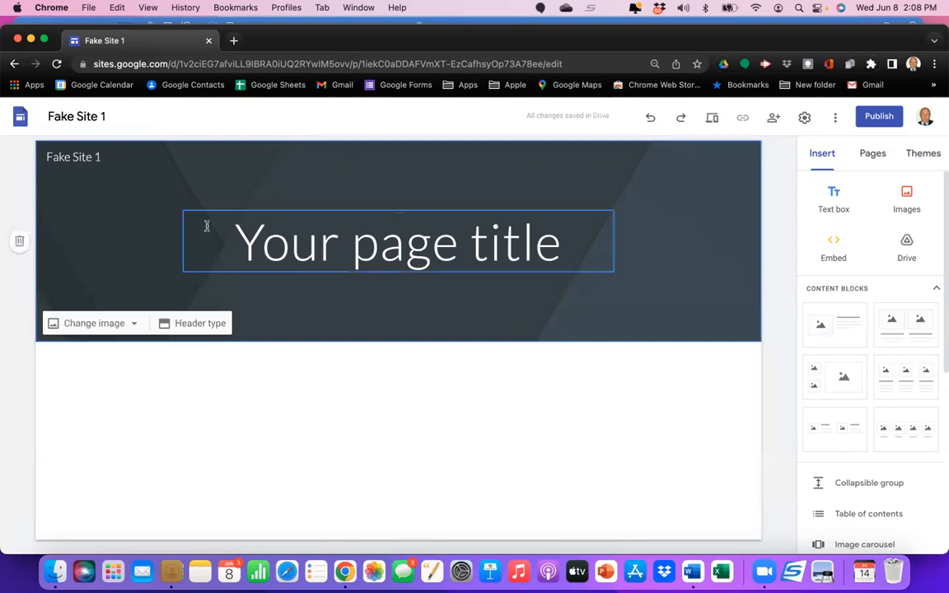
# Step: Review the site's available themes and start a custom theme named with the owner's first name plus "Theme"
pyautogui.click(924, 154)
pyautogui.scroll(-5, 879, 363)
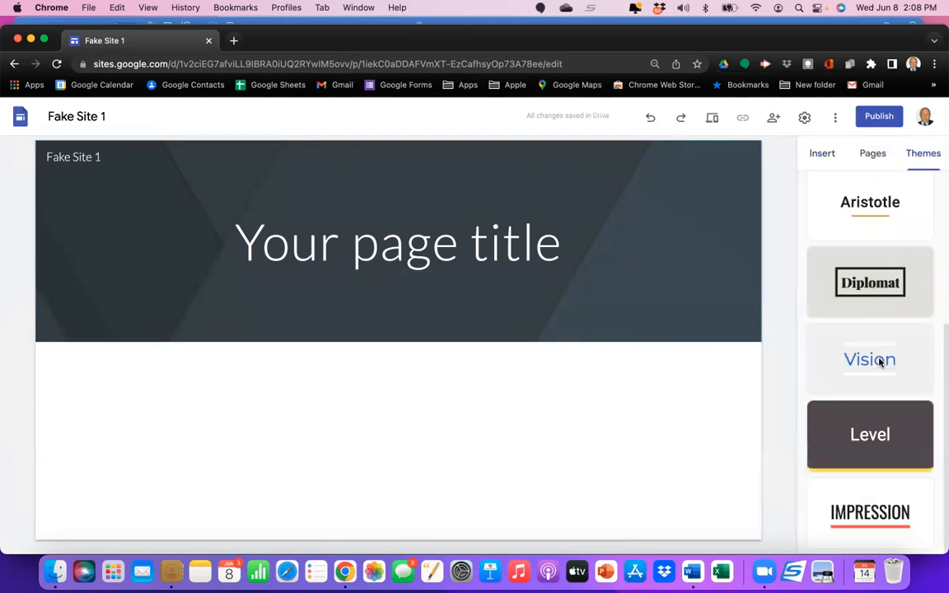
pyautogui.scroll(5, 879, 362)
pyautogui.scroll(-2, 879, 362)
pyautogui.scroll(-3, 879, 363)
pyautogui.scroll(5, 880, 506)
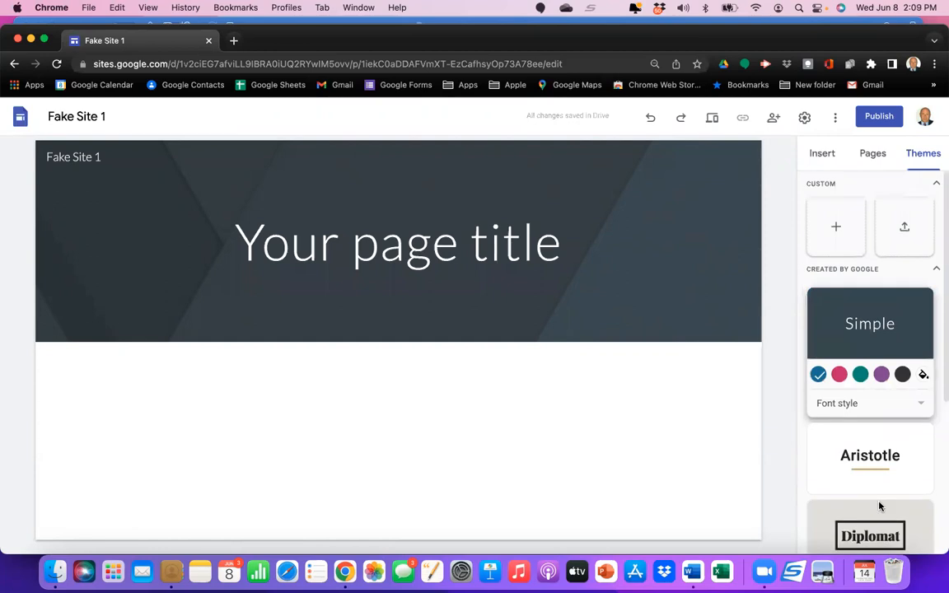
pyautogui.click(842, 240)
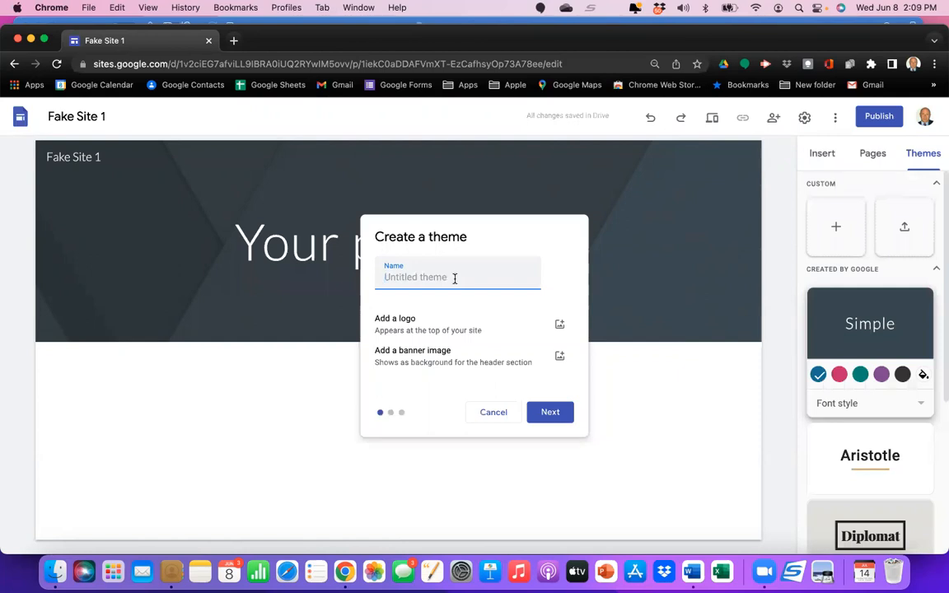
pyautogui.write('Fake')
pyautogui.press('BackSpace')
pyautogui.press('BackSpace')
pyautogui.press('BackSpace')
pyautogui.press('BackSpace')
pyautogui.press('BackSpace')
pyautogui.write("Jeff's Theme")
pyautogui.click(551, 412)
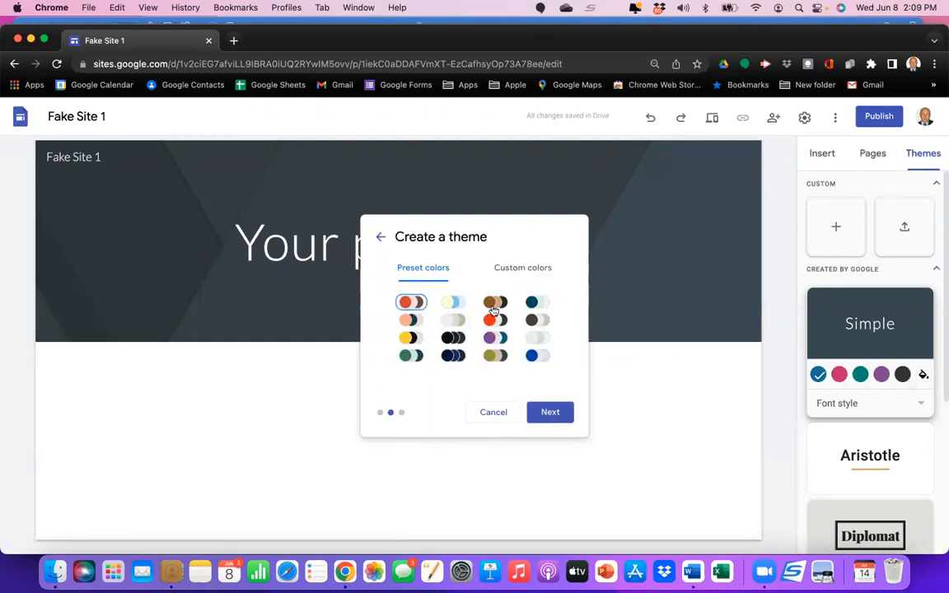
# Step: Create the custom theme with the peach, dark and light grey preset colors and Lexend Mega for headings and body text
pyautogui.click(411, 323)
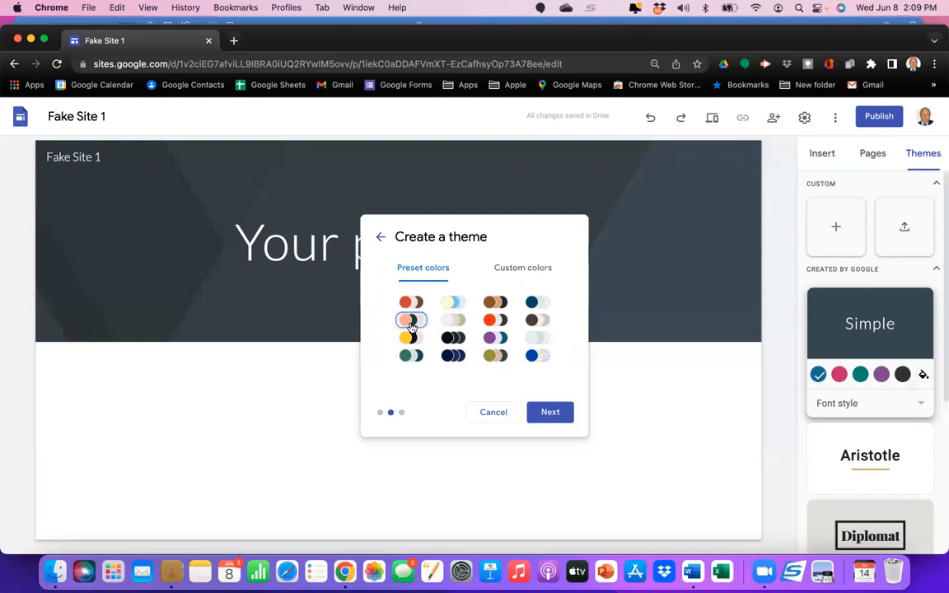
pyautogui.click(549, 413)
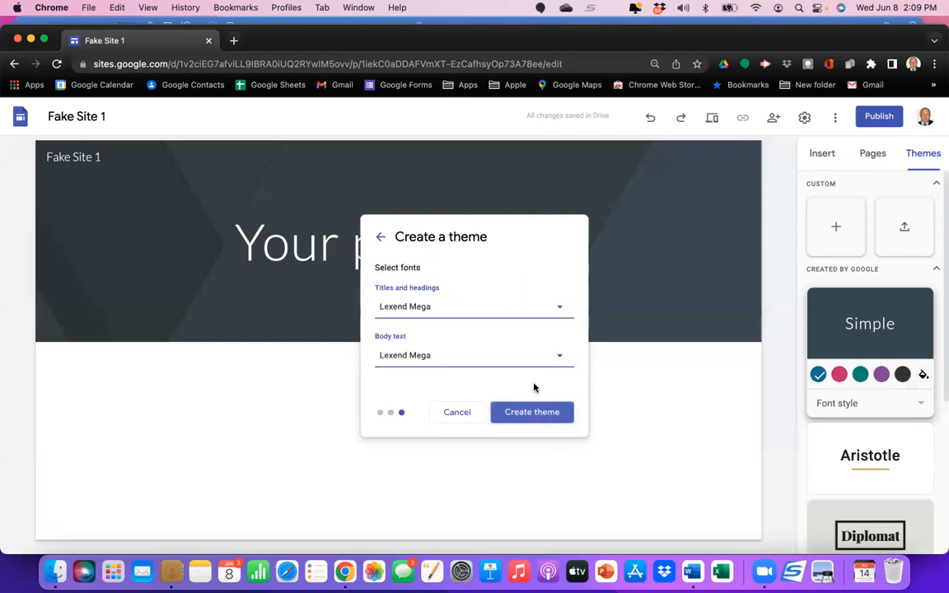
pyautogui.click(561, 311)
pyautogui.moveTo(438, 431)
pyautogui.scroll(-10, 438, 434)
pyautogui.scroll(10, 439, 436)
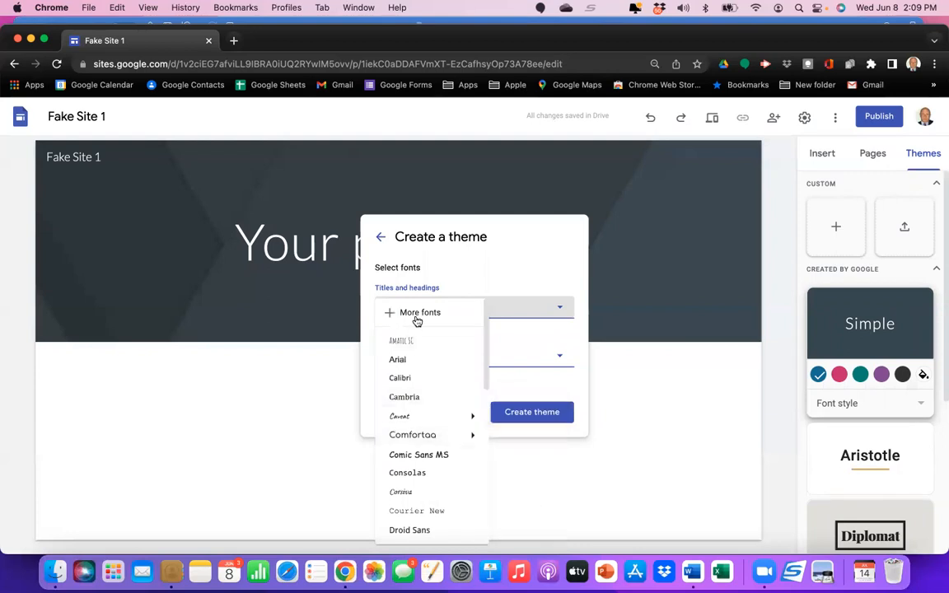
pyautogui.scroll(-10, 416, 436)
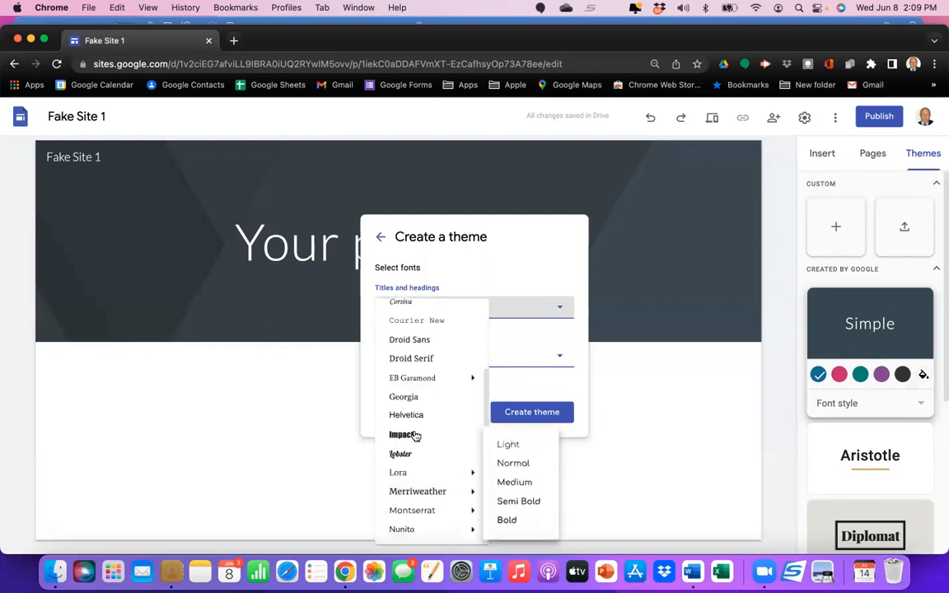
pyautogui.scroll(10, 415, 436)
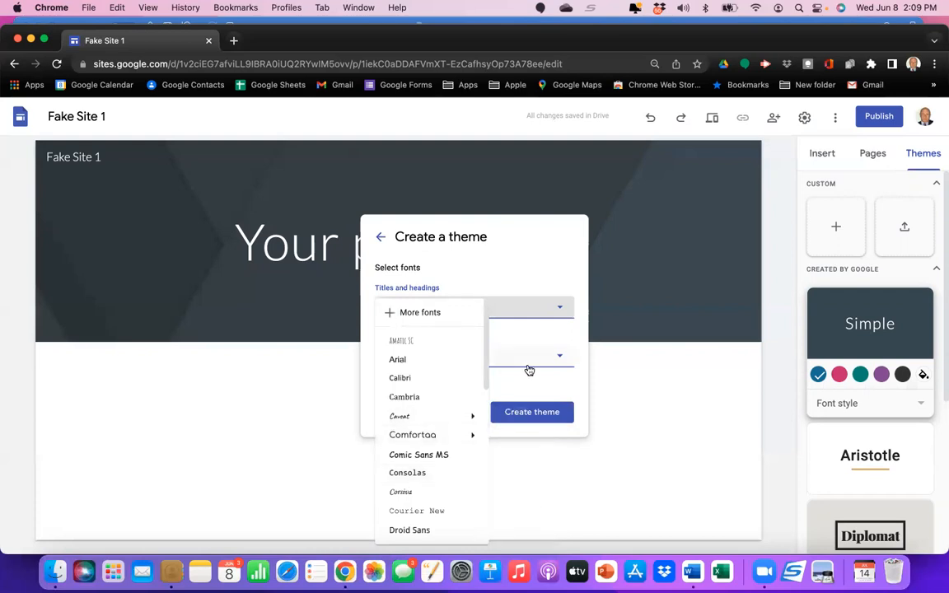
pyautogui.click(603, 368)
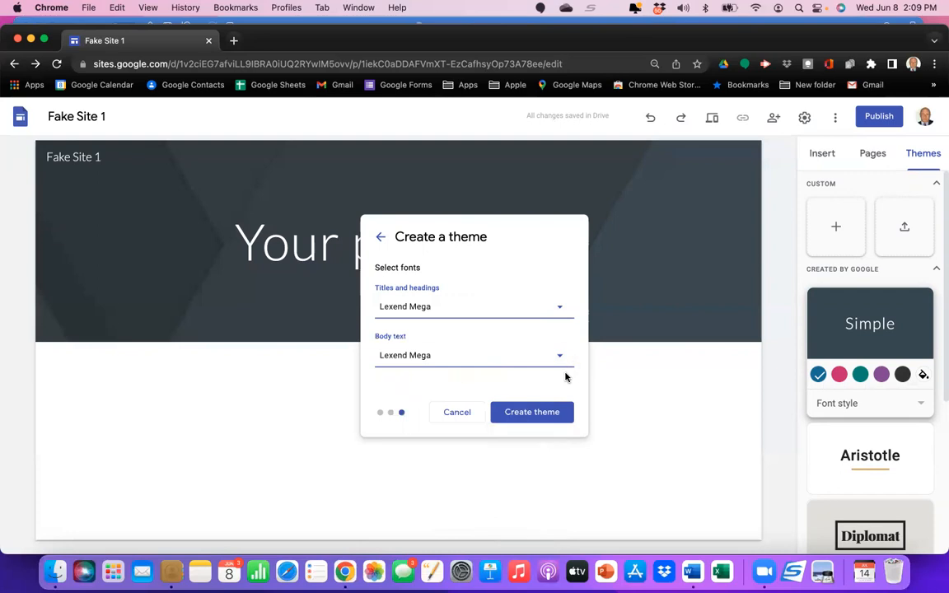
pyautogui.click(549, 416)
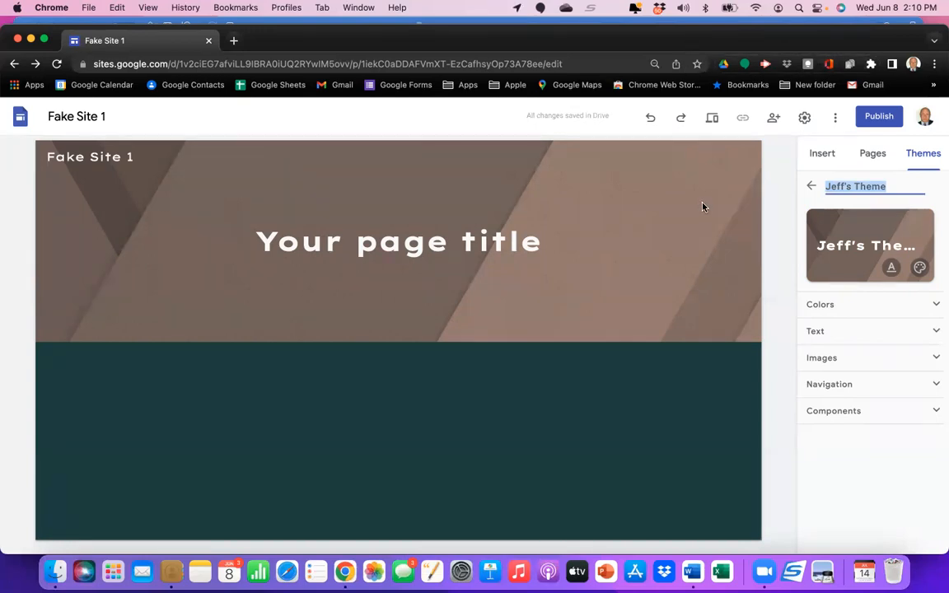
# Step: Publish the site to the web under the address fakesite1, viewable by anyone
pyautogui.click(887, 117)
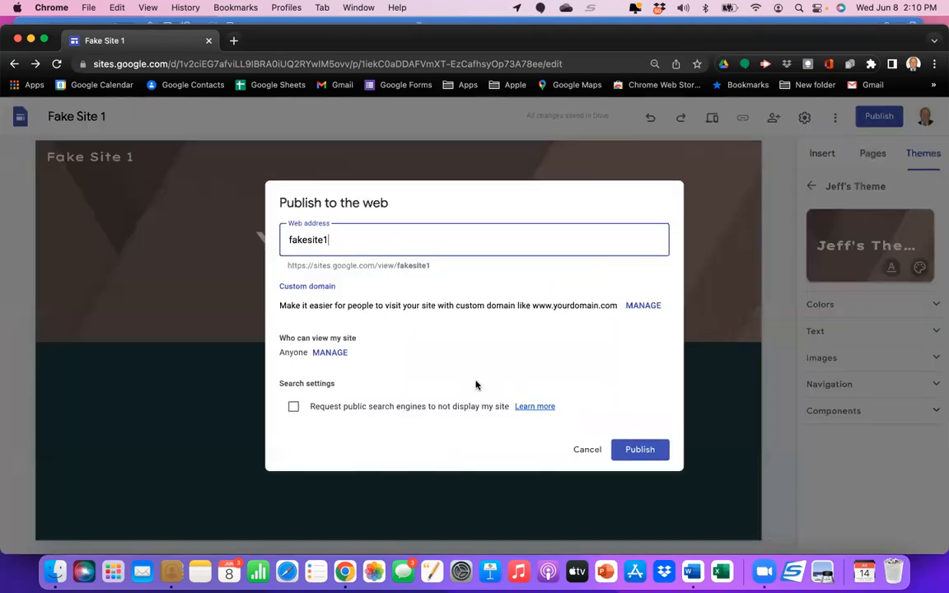
pyautogui.click(626, 449)
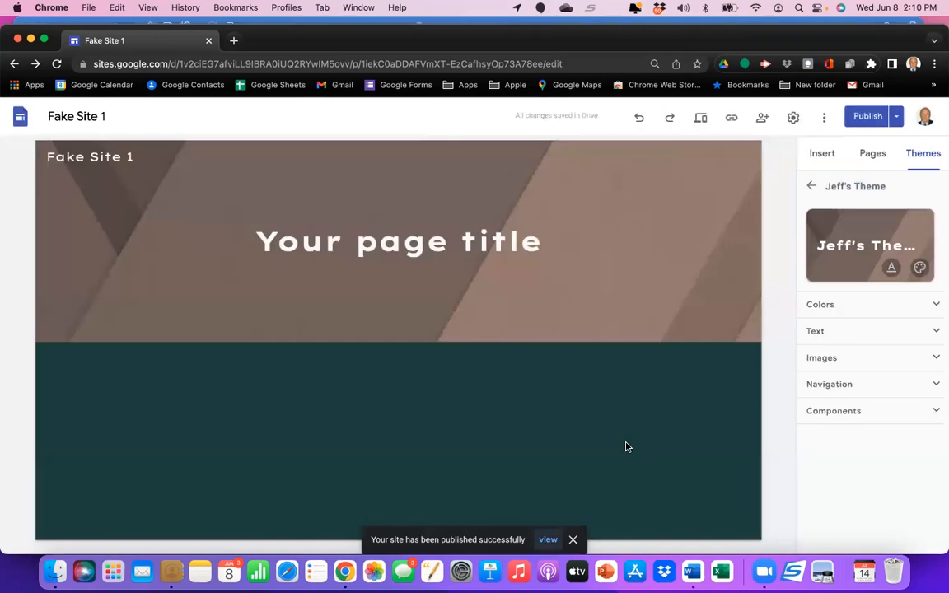
pyautogui.click(896, 117)
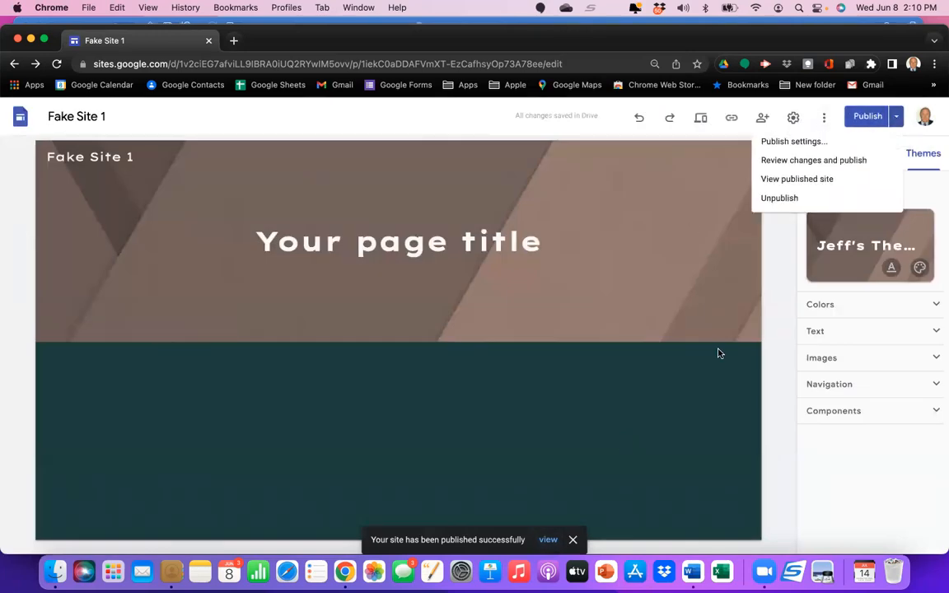
pyautogui.click(731, 121)
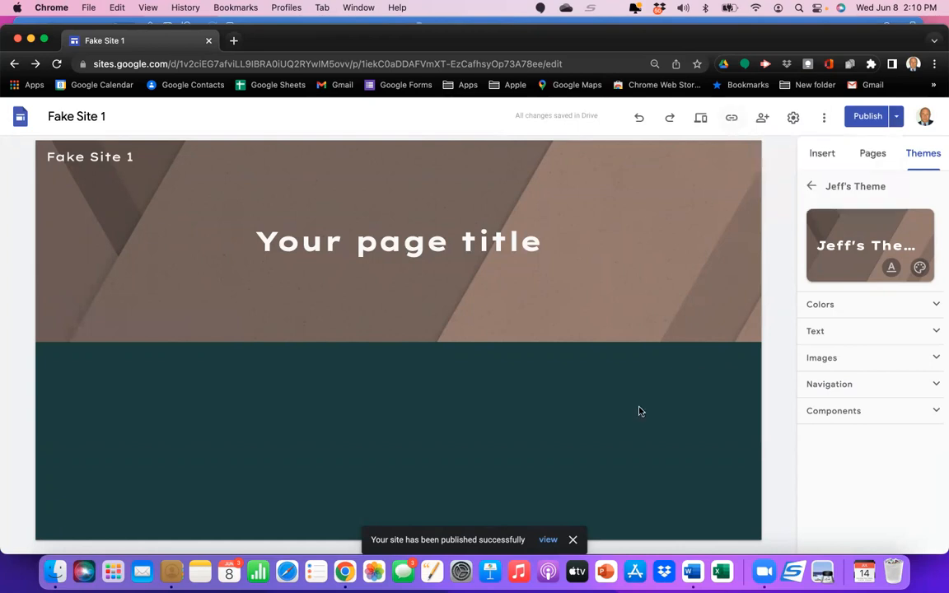
# Step: Switch to Word and replace everything after the site ID in the first Sites link with template/preview, making it a hyperlink
pyautogui.click(693, 565)
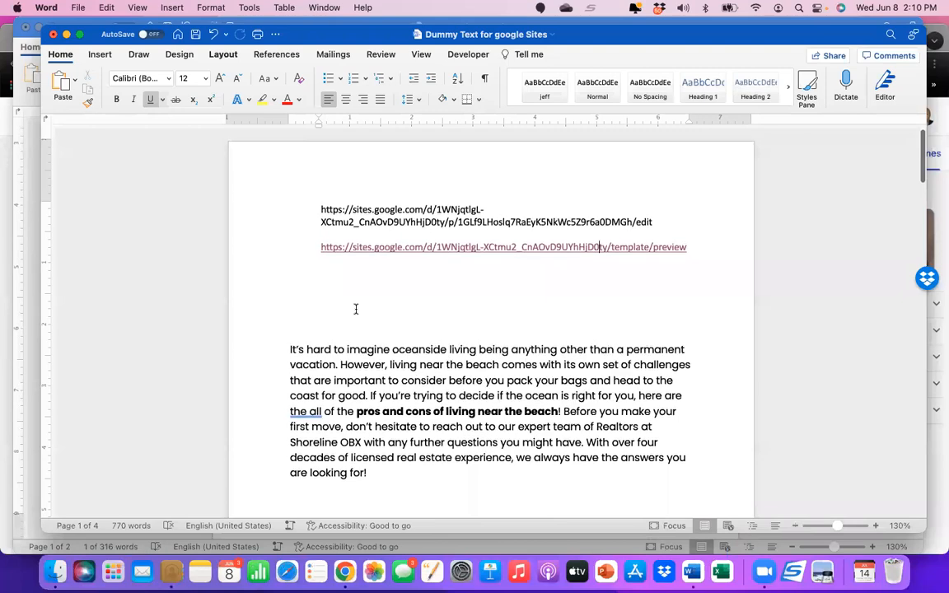
pyautogui.click(574, 202)
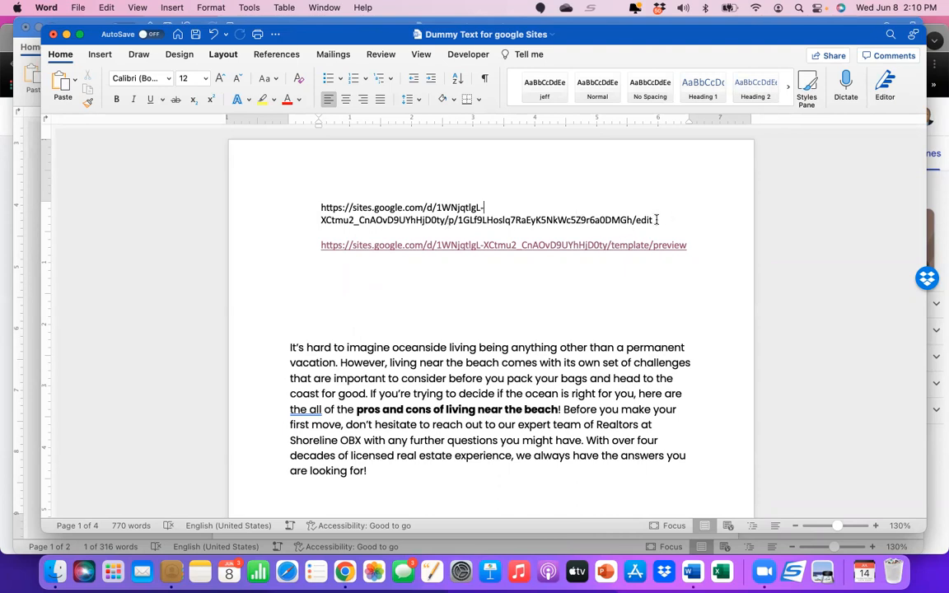
pyautogui.press('BackSpace')
pyautogui.press('BackSpace')
pyautogui.press('BackSpace')
pyautogui.press('BackSpace')
pyautogui.press('BackSpace')
pyautogui.press('BackSpace')
pyautogui.press('BackSpace')
pyautogui.press('BackSpace')
pyautogui.press('BackSpace')
pyautogui.press('BackSpace')
pyautogui.press('BackSpace')
pyautogui.press('BackSpace')
pyautogui.press('BackSpace')
pyautogui.press('BackSpace')
pyautogui.press('BackSpace')
pyautogui.press('BackSpace')
pyautogui.press('BackSpace')
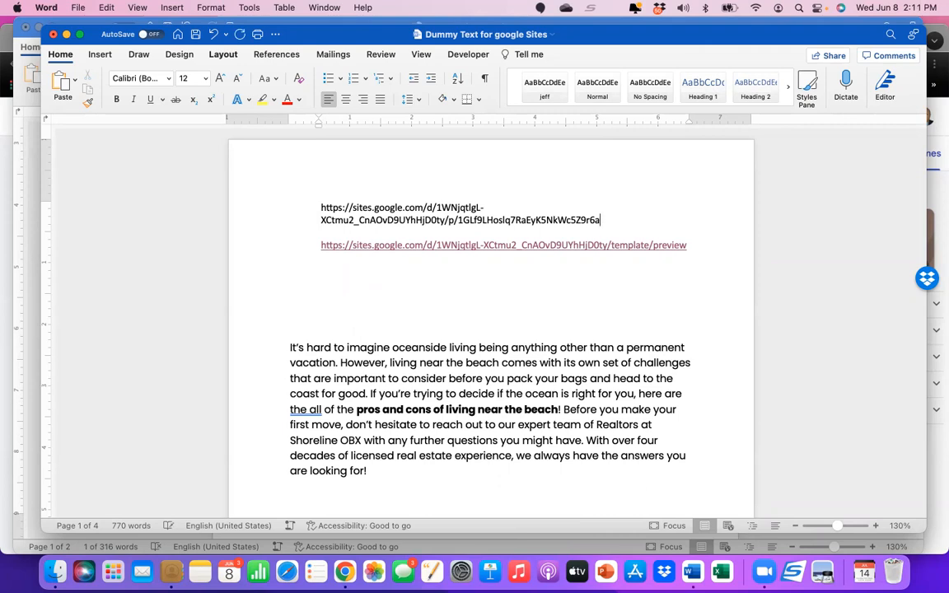
pyautogui.press('BackSpace')
pyautogui.press('BackSpace')
pyautogui.press('BackSpace')
pyautogui.press('BackSpace')
pyautogui.press('BackSpace')
pyautogui.press('BackSpace')
pyautogui.press('BackSpace')
pyautogui.press('BackSpace')
pyautogui.press('BackSpace')
pyautogui.press('BackSpace')
pyautogui.press('BackSpace')
pyautogui.press('BackSpace')
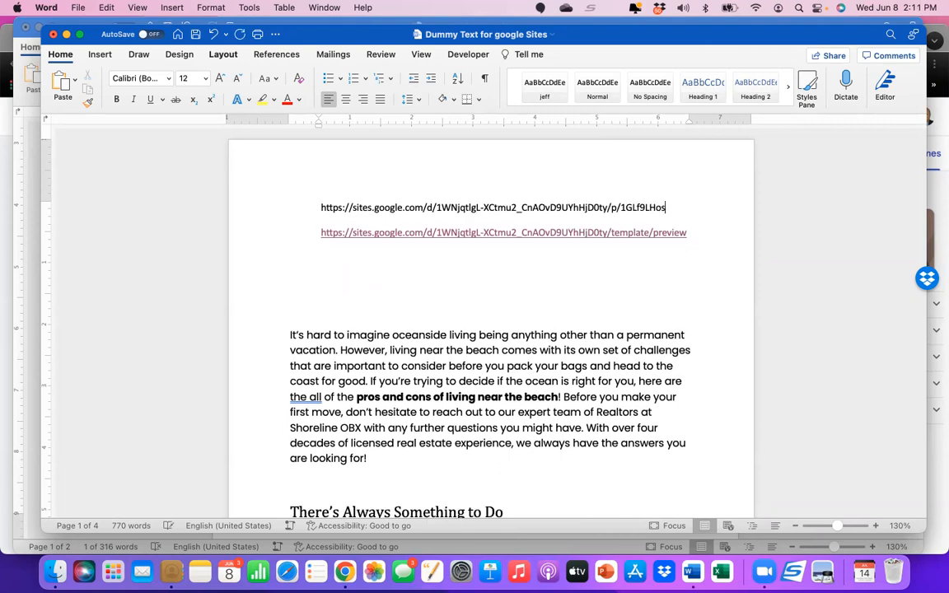
pyautogui.press('BackSpace')
pyautogui.press('BackSpace')
pyautogui.press('BackSpace')
pyautogui.press('BackSpace')
pyautogui.press('BackSpace')
pyautogui.press('BackSpace')
pyautogui.press('BackSpace')
pyautogui.press('BackSpace')
pyautogui.press('BackSpace')
pyautogui.press('BackSpace')
pyautogui.write('te')
pyautogui.write('mplate')
pyautogui.write('.')
pyautogui.press('BackSpace')
pyautogui.write('/preview')
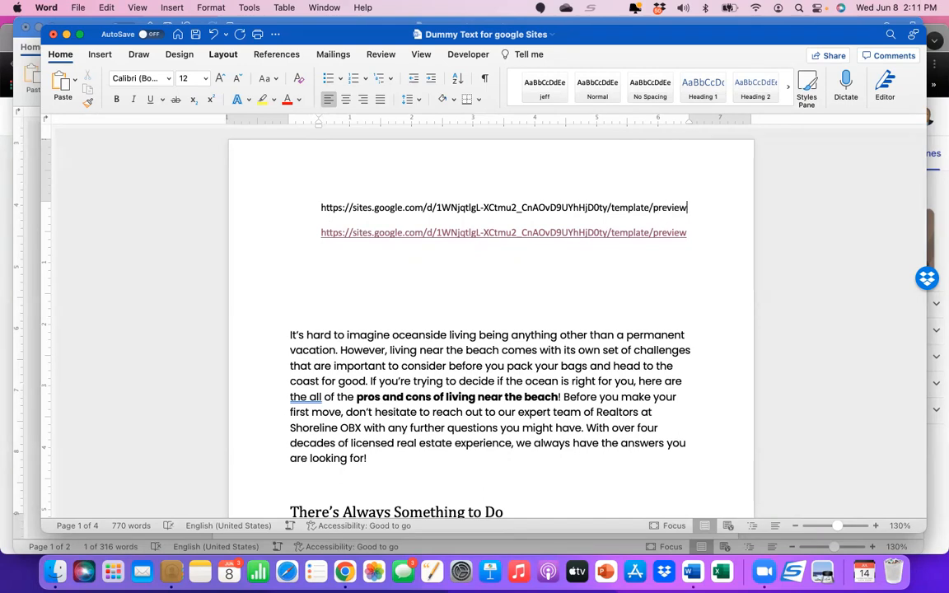
pyautogui.press('Return')
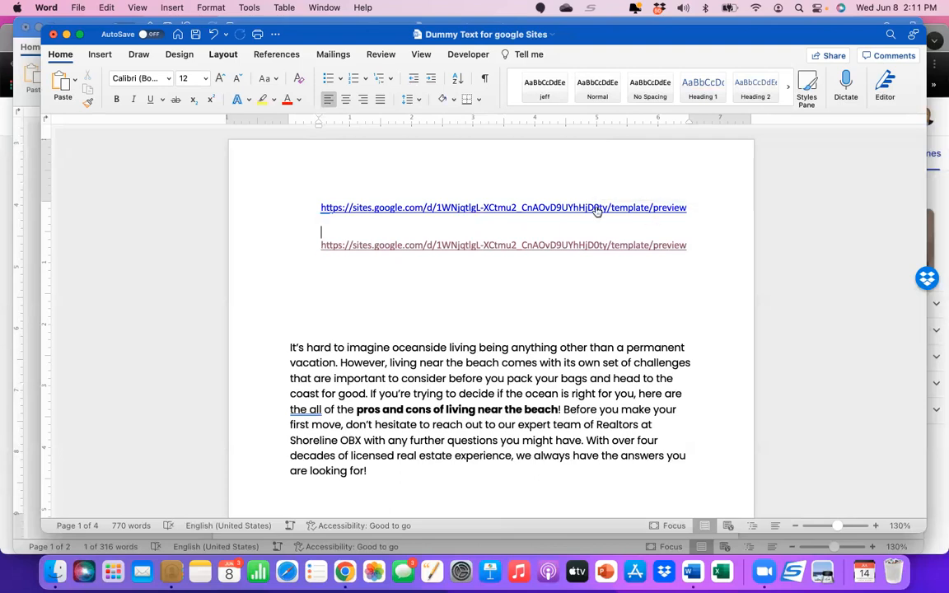
# Step: Open the first template/preview link from the document in Safari to view the shared template, and quit Safari
pyautogui.click(597, 208)
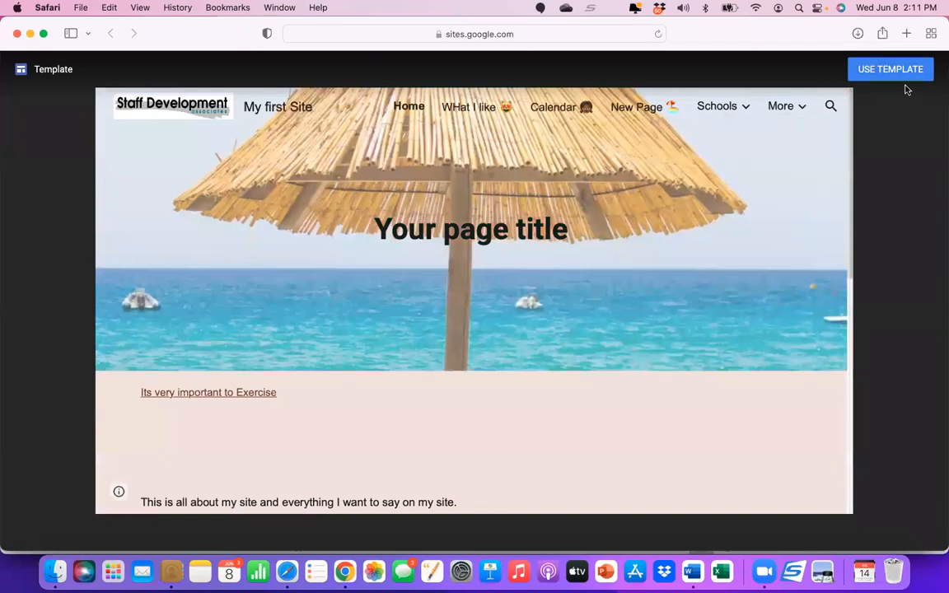
pyautogui.click(47, 8)
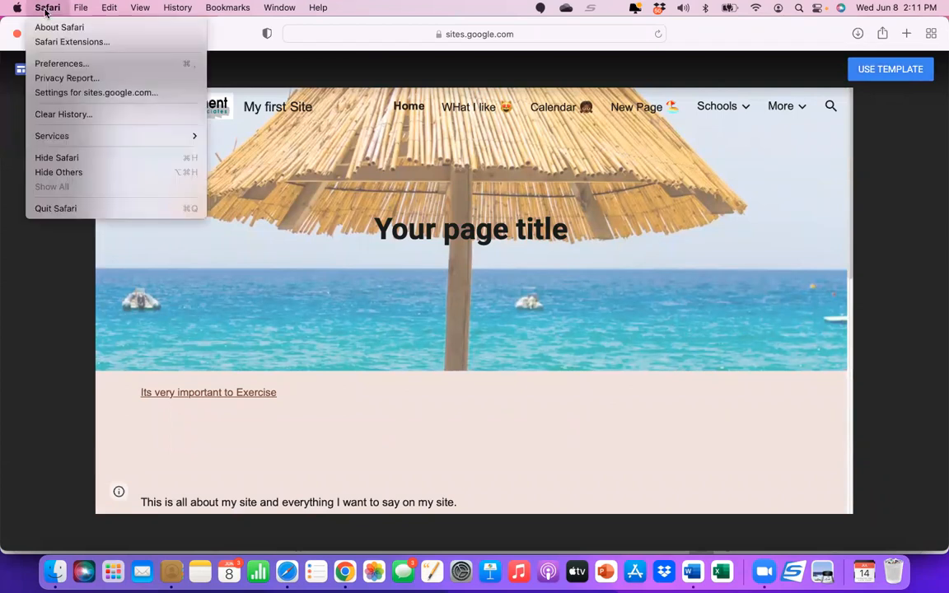
pyautogui.click(61, 209)
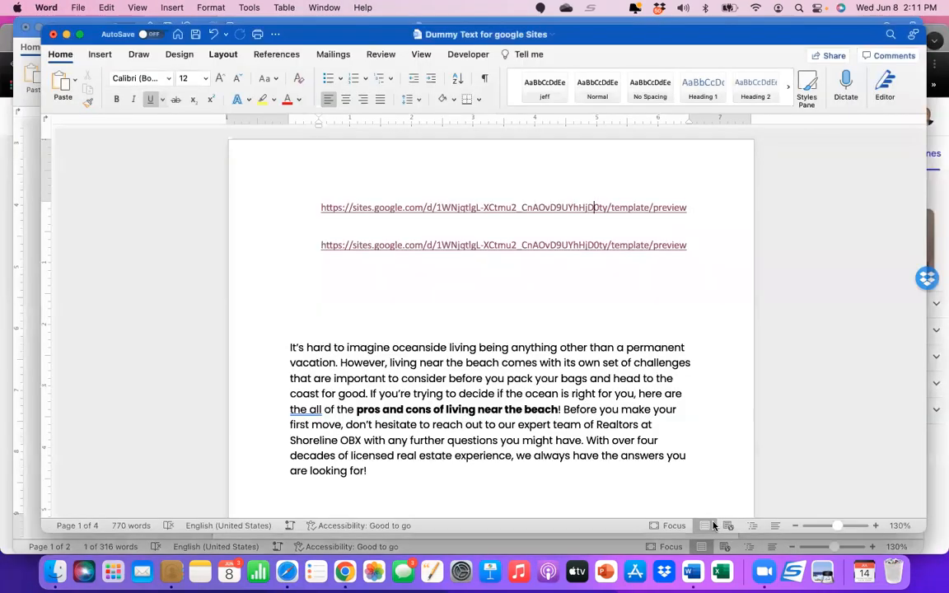
pyautogui.click(764, 571)
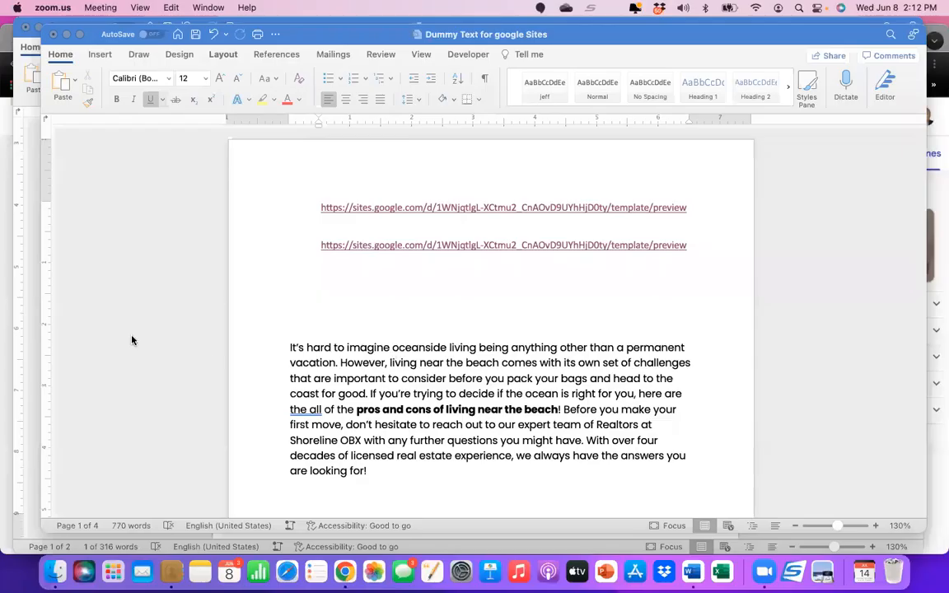
pyautogui.click(132, 339)
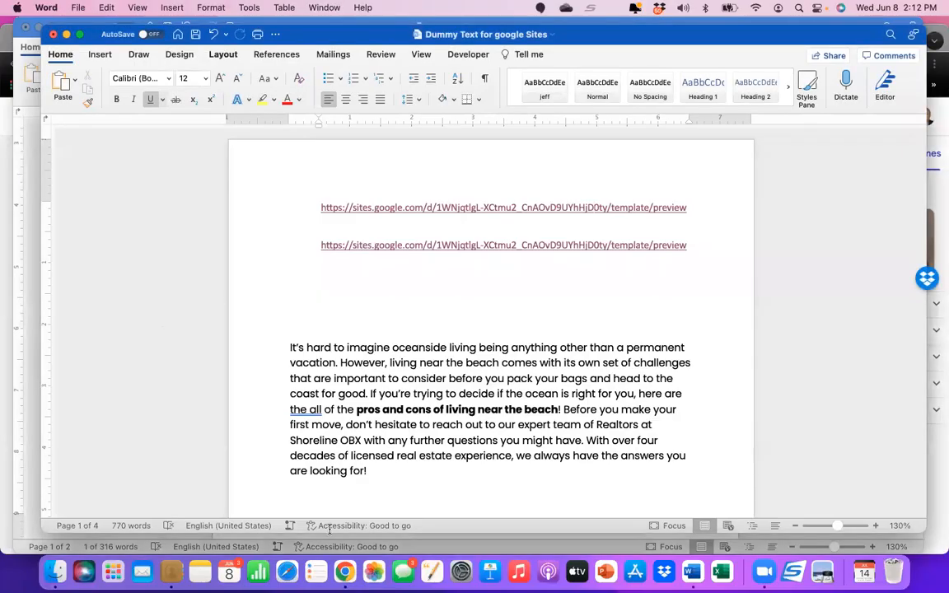
# Step: Switch to Chrome and create a new blank site from the Google Sites home page
pyautogui.click(345, 569)
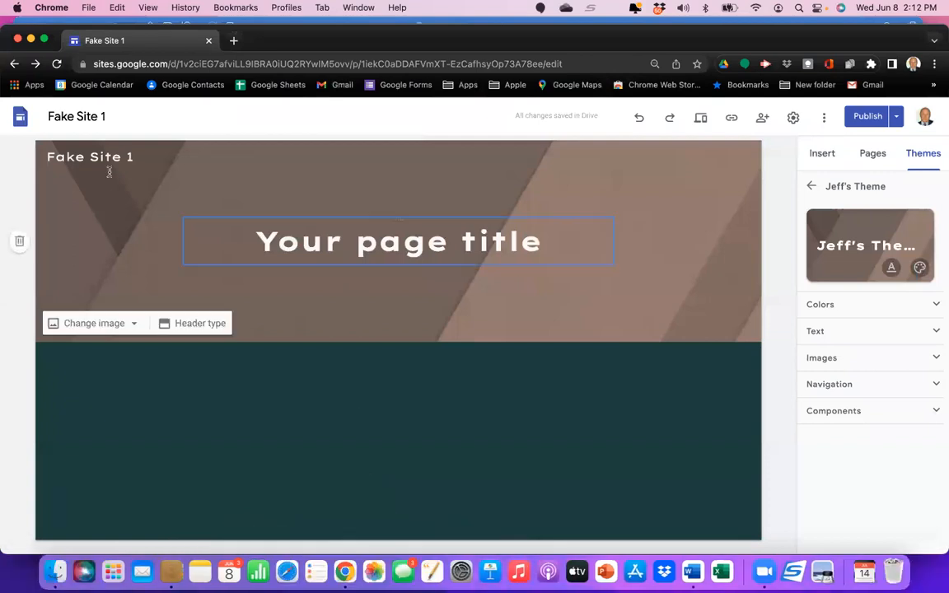
pyautogui.click(21, 118)
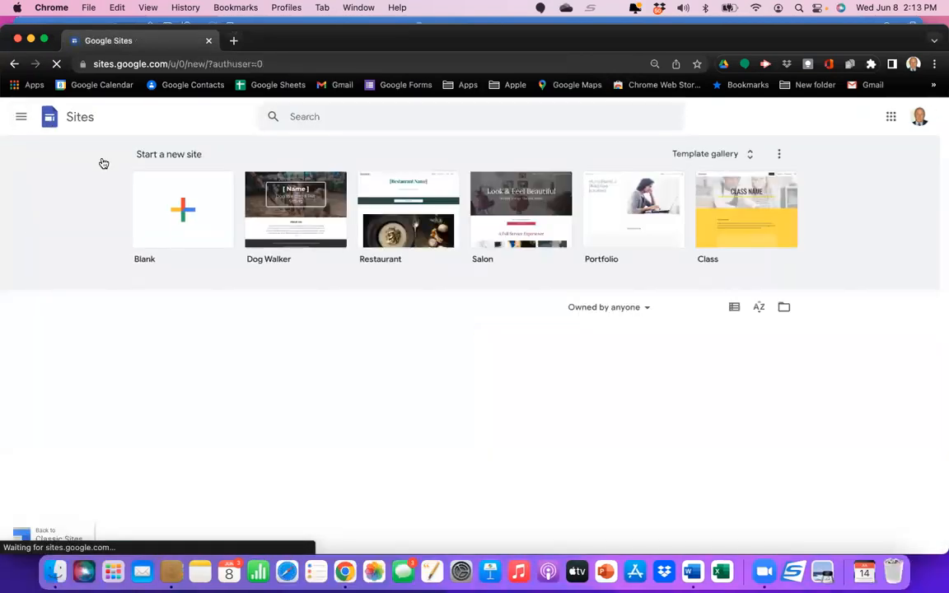
pyautogui.click(181, 224)
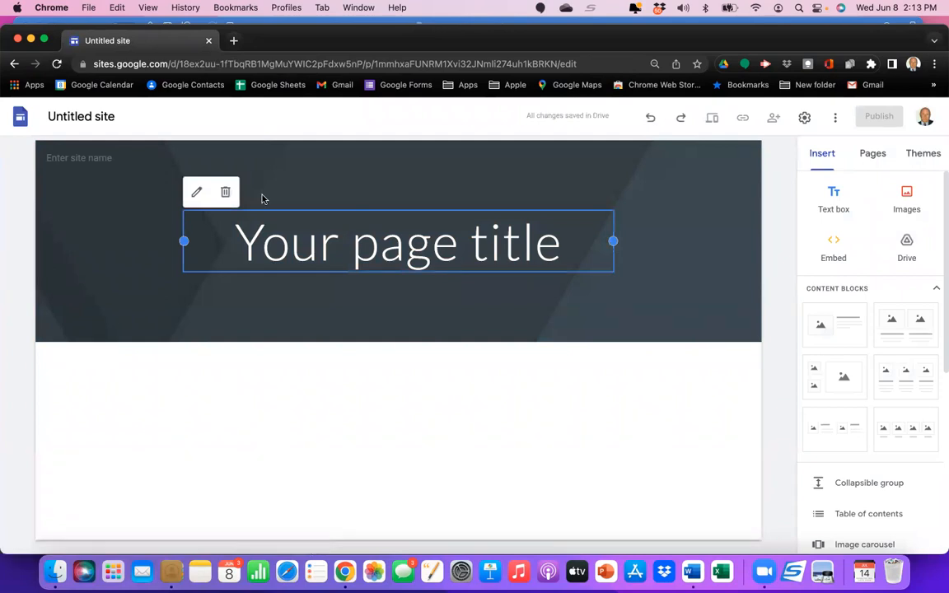
# Step: Try the Diplomat theme on the blank site and replace it with the Vision theme
pyautogui.click(910, 159)
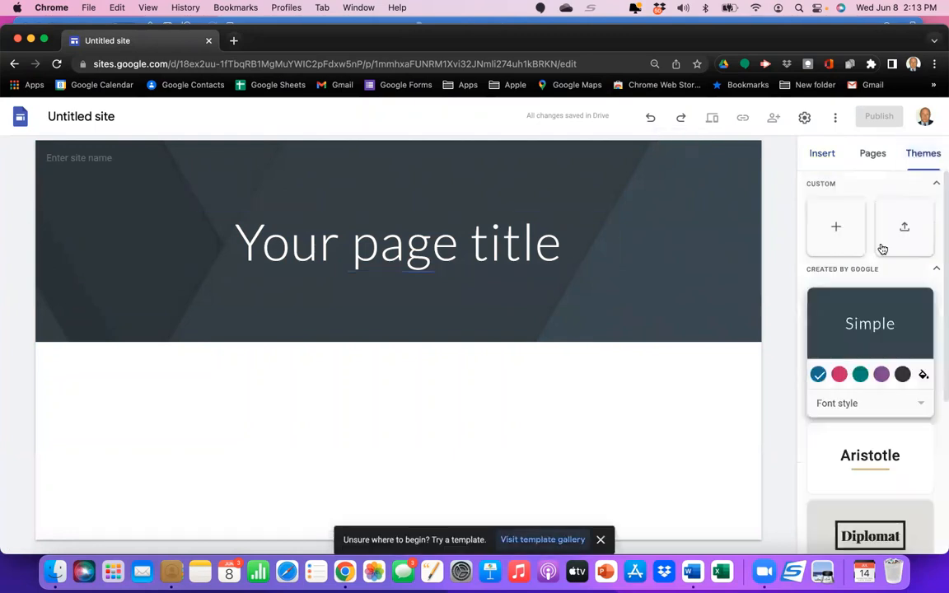
pyautogui.scroll(-5, 857, 387)
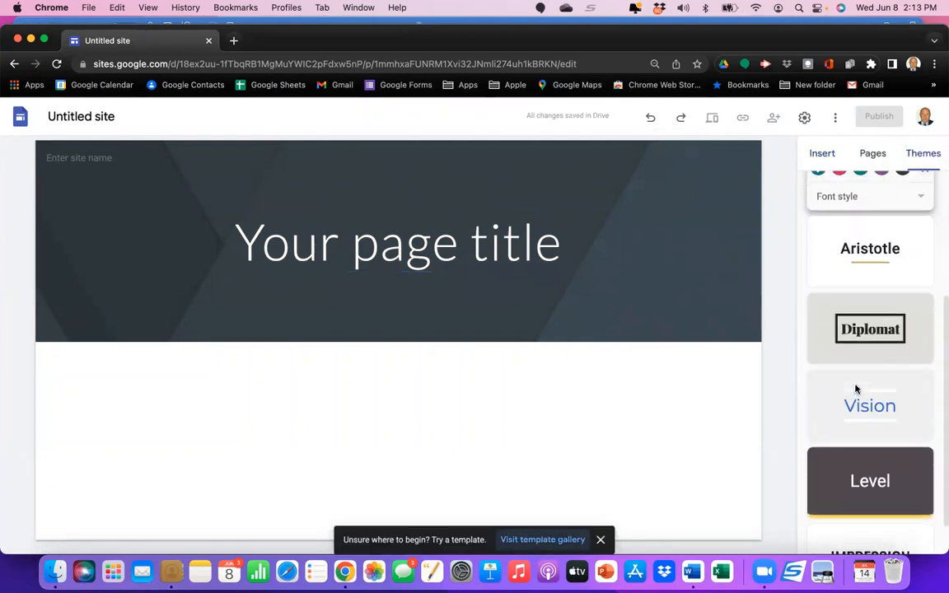
pyautogui.scroll(2, 856, 389)
pyautogui.click(857, 389)
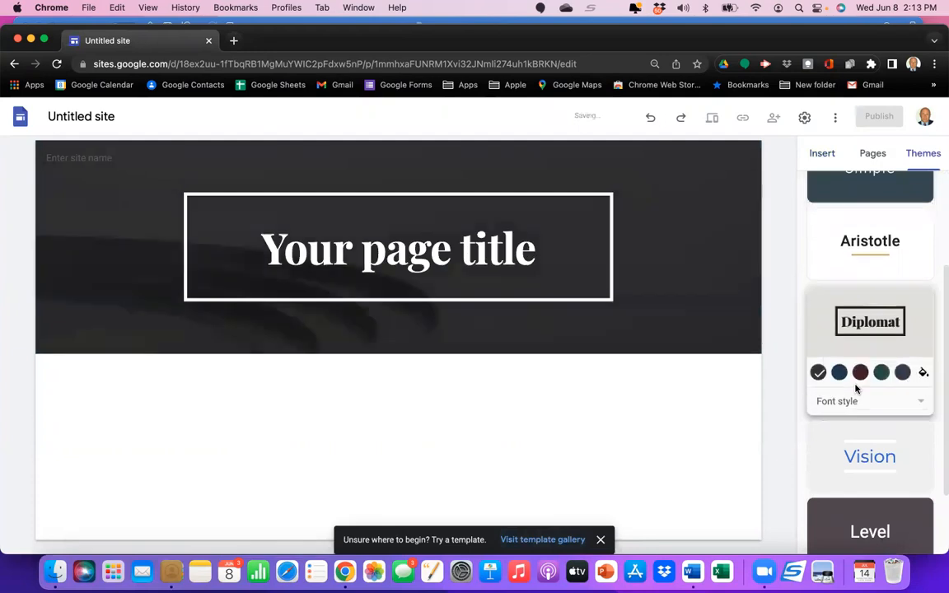
pyautogui.click(862, 471)
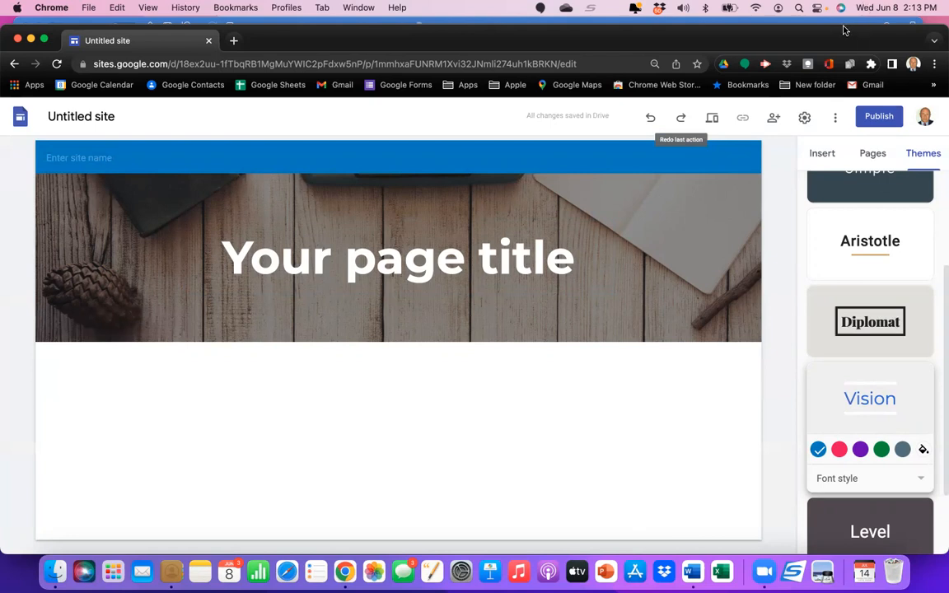
# Step: Name the new site "Fake 2"
pyautogui.click(104, 112)
pyautogui.press('BackSpace')
pyautogui.write('Fake 2')
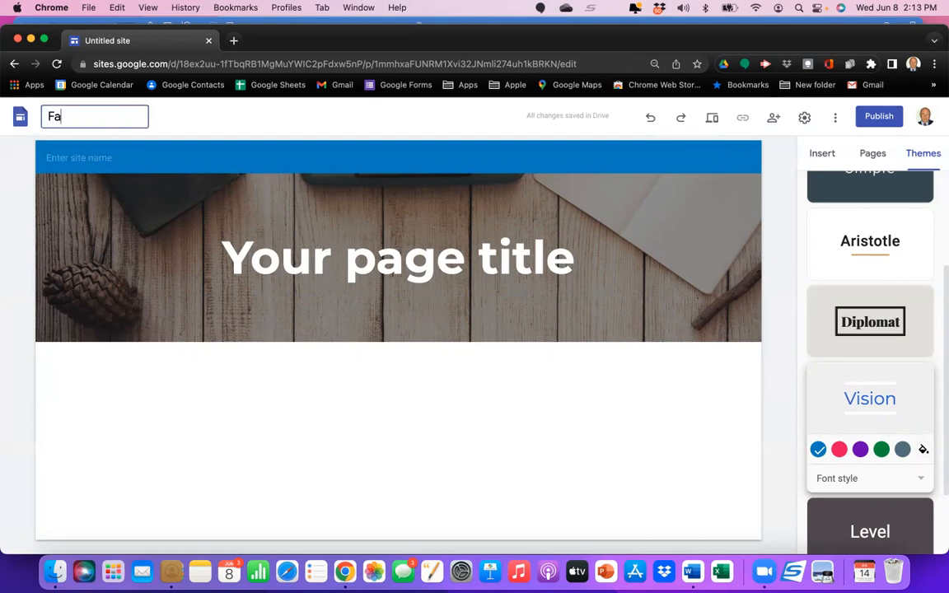
pyautogui.press('Return')
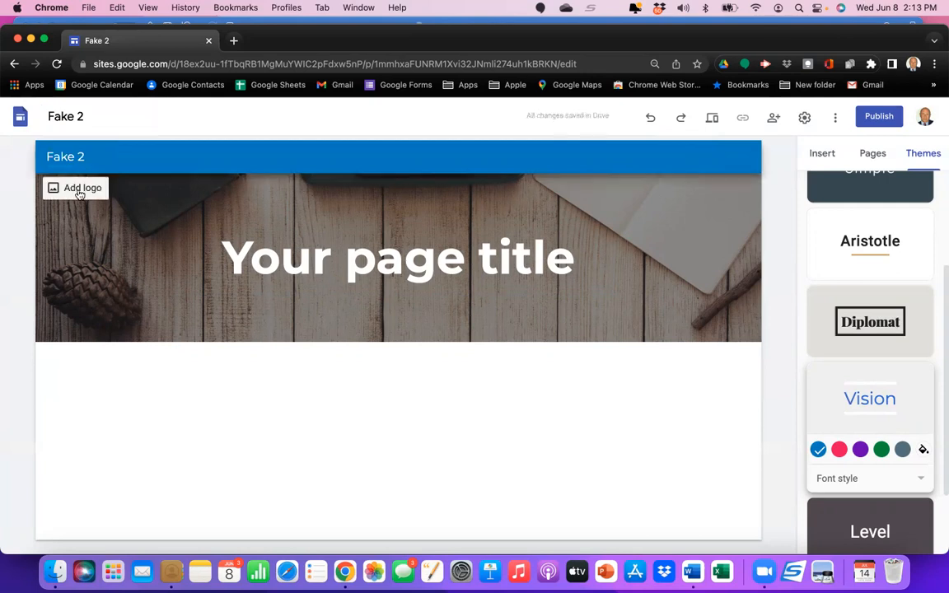
# Step: Upload SDA Logo.jpg from the "AAA pics for Site" folder as the site's logo and close the settings
pyautogui.click(78, 189)
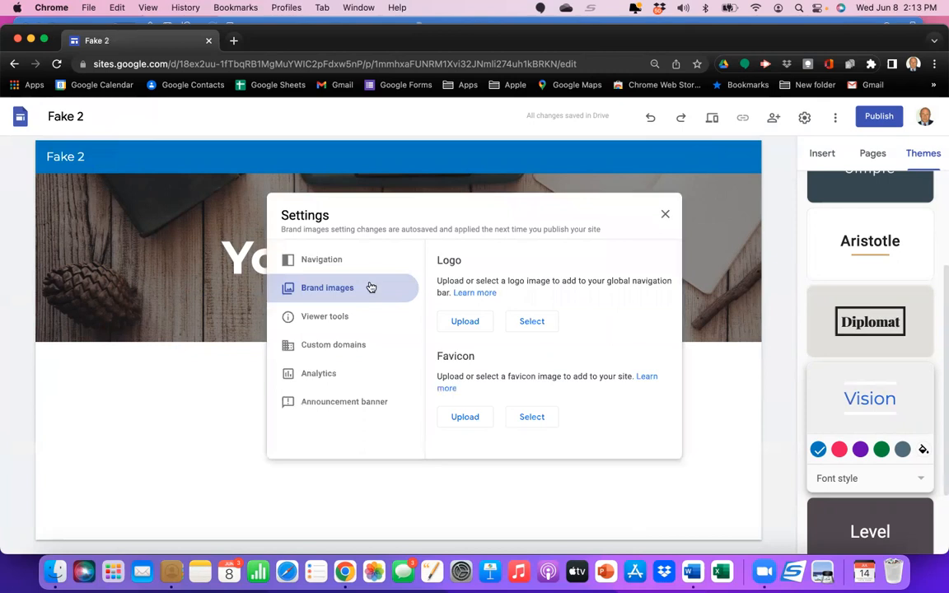
pyautogui.click(462, 323)
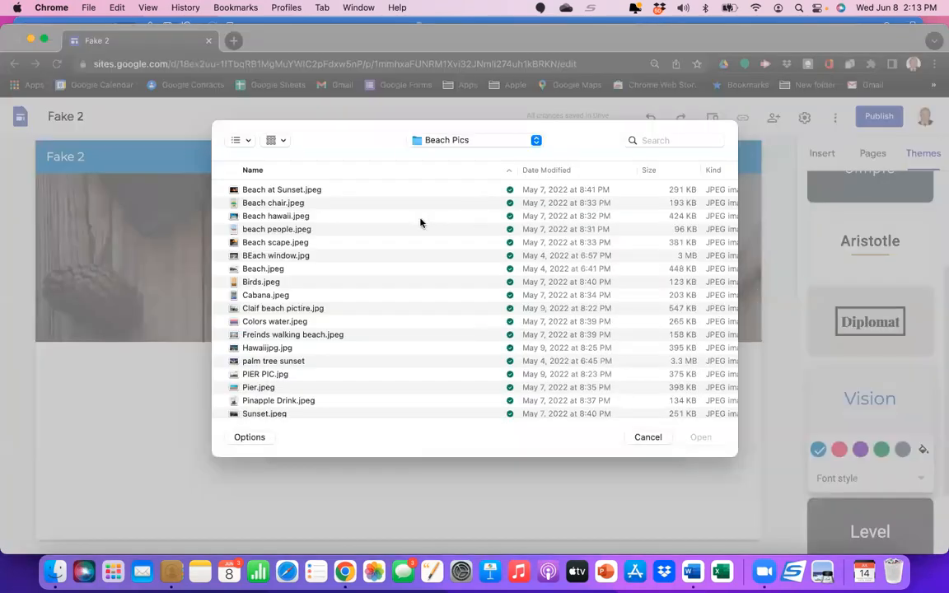
pyautogui.click(536, 141)
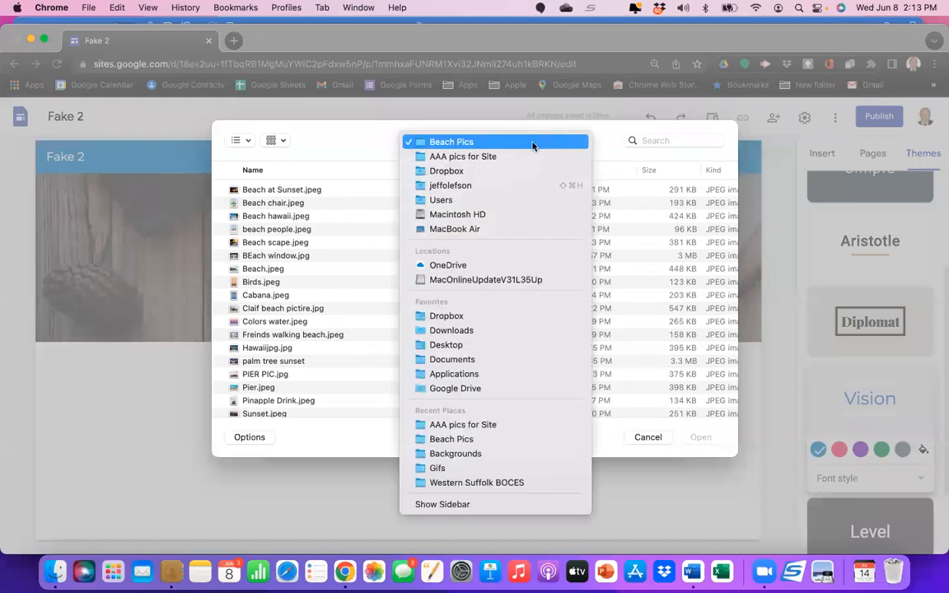
pyautogui.click(526, 157)
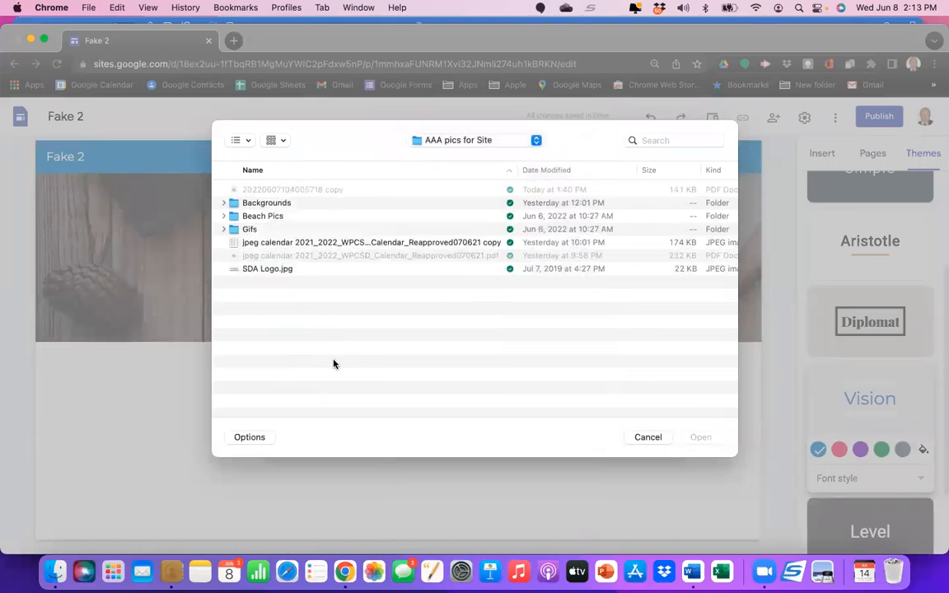
pyautogui.click(277, 270)
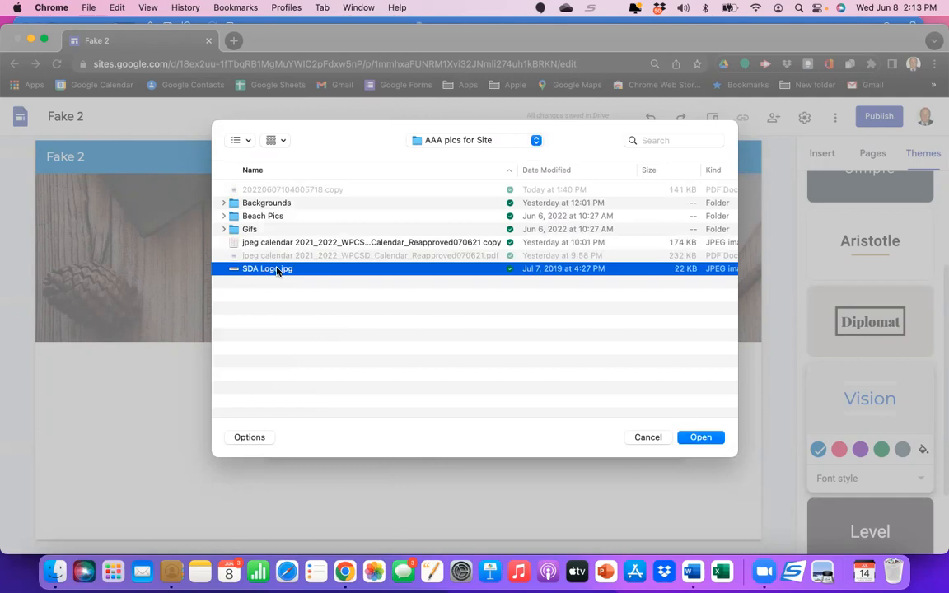
pyautogui.click(702, 435)
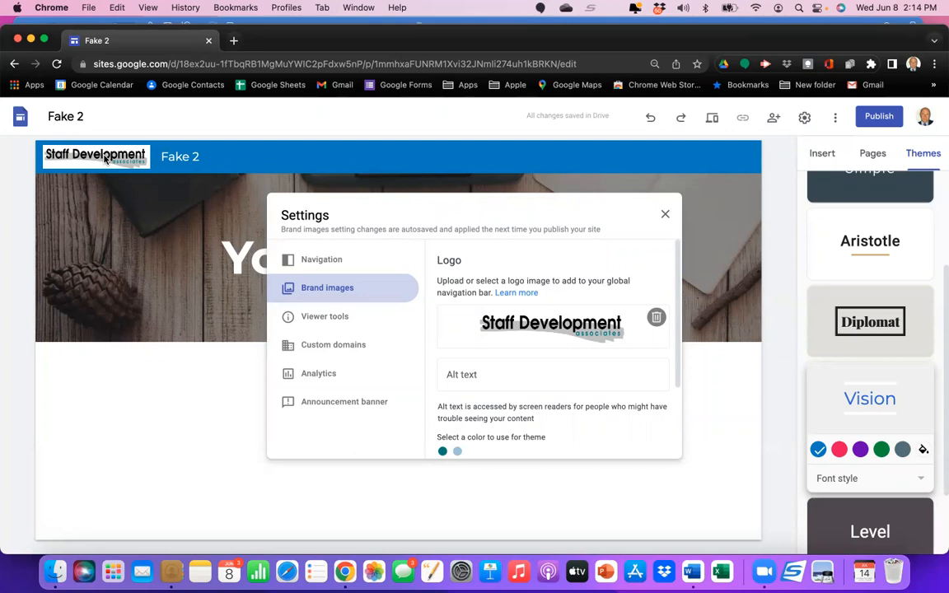
pyautogui.click(667, 213)
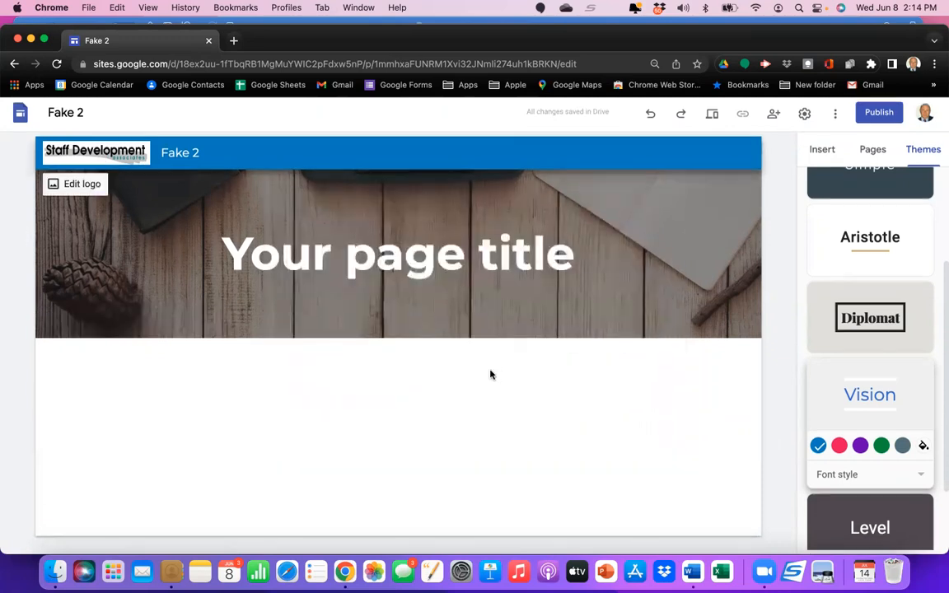
# Step: Add a site footer with the text "Staff Development Associates"
pyautogui.click(407, 540)
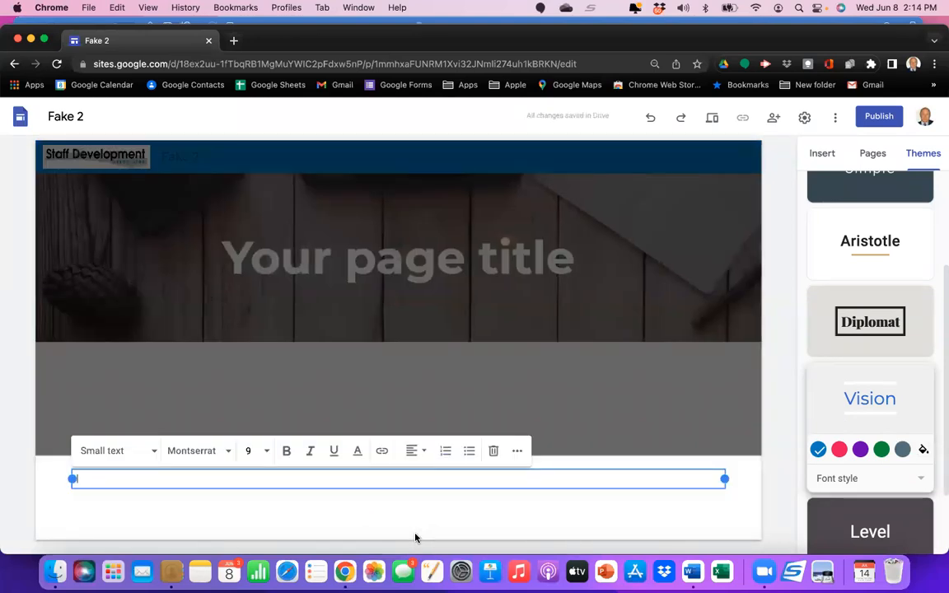
pyautogui.write('Staff D')
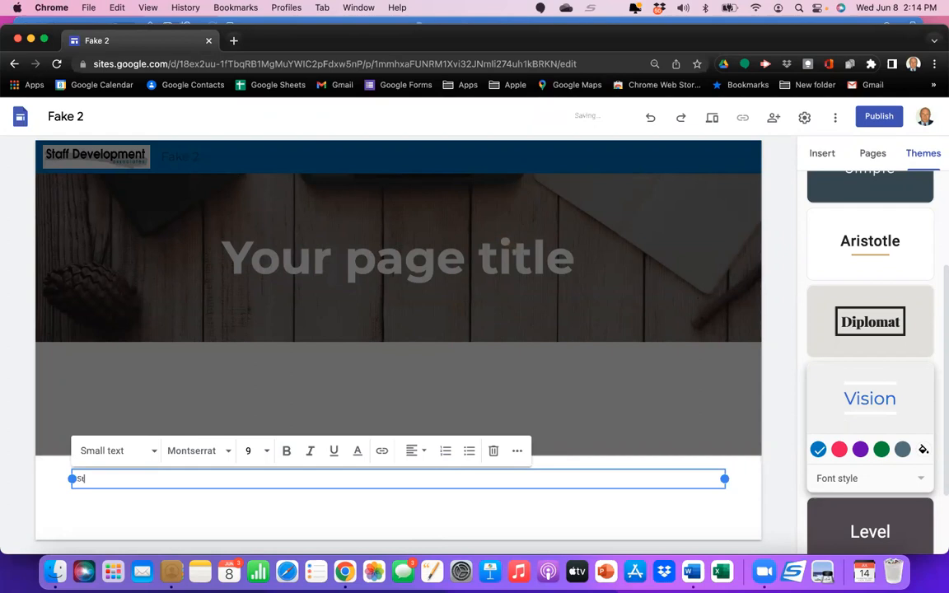
pyautogui.write('eve')
pyautogui.write(';')
pyautogui.press('BackSpace')
pyautogui.write('lopment Associates')
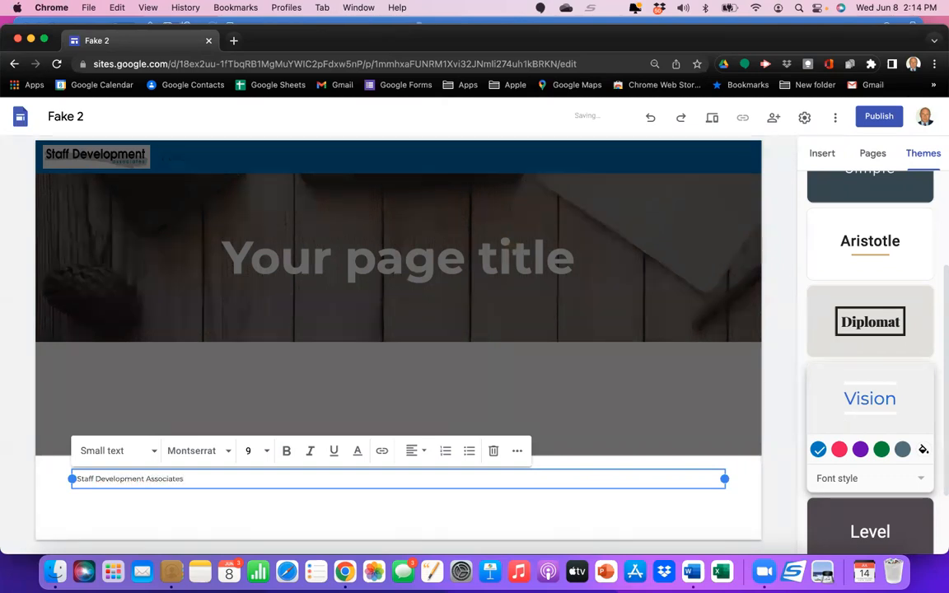
pyautogui.click(468, 517)
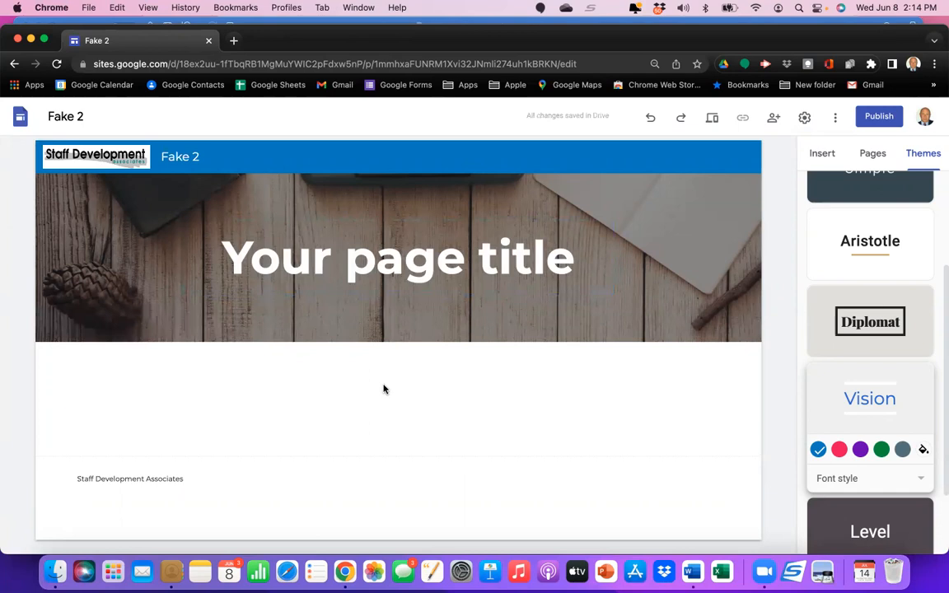
# Step: Replace the placeholder page title in the header with "The Beach"
pyautogui.click(571, 259)
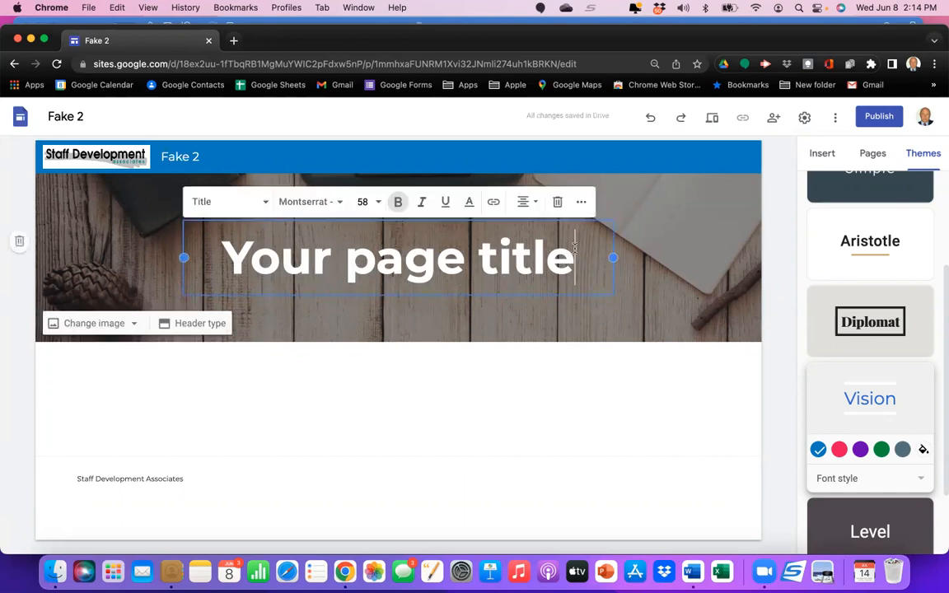
pyautogui.press('BackSpace')
pyautogui.press('BackSpace')
pyautogui.press('BackSpace')
pyautogui.press('BackSpace')
pyautogui.press('BackSpace')
pyautogui.press('BackSpace')
pyautogui.press('BackSpace')
pyautogui.press('BackSpace')
pyautogui.press('BackSpace')
pyautogui.press('BackSpace')
pyautogui.press('BackSpace')
pyautogui.press('BackSpace')
pyautogui.press('BackSpace')
pyautogui.press('BackSpace')
pyautogui.press('BackSpace')
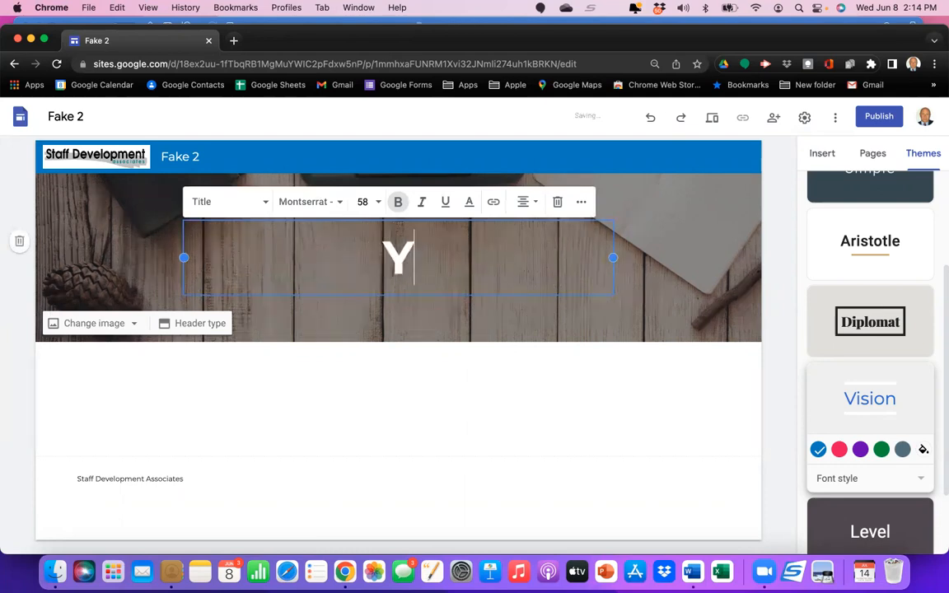
pyautogui.write('The BEach')
pyautogui.press('BackSpace')
pyautogui.press('BackSpace')
pyautogui.press('BackSpace')
pyautogui.press('BackSpace')
pyautogui.write('each')
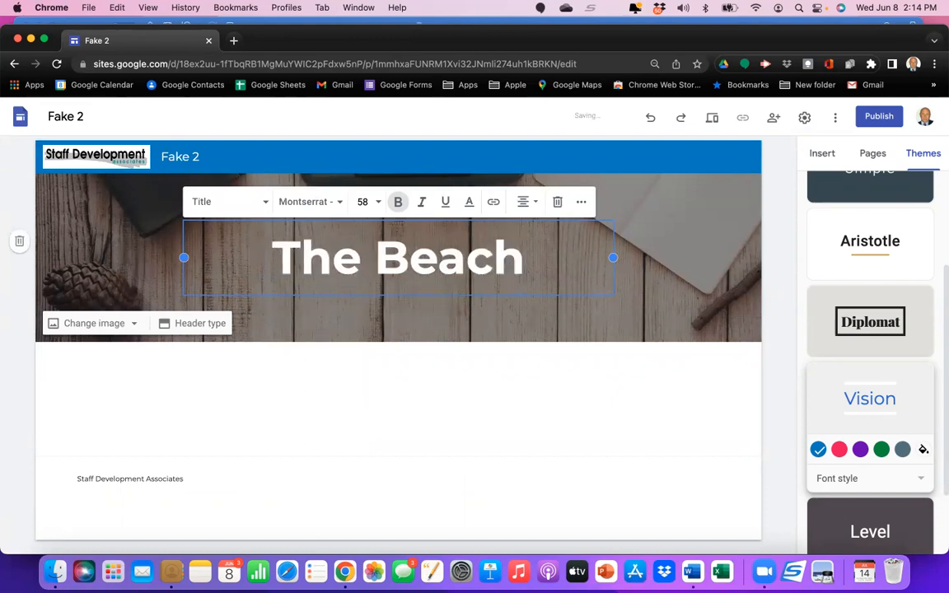
pyautogui.click(572, 386)
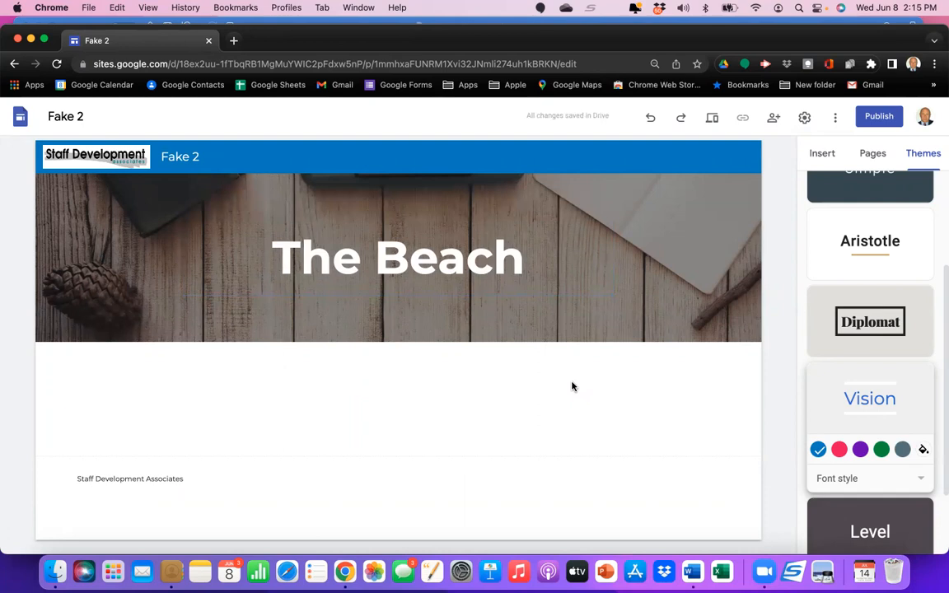
# Step: Try the Cover, Large banner and Title only header types on the page and return the header to Banner
pyautogui.moveTo(164, 329)
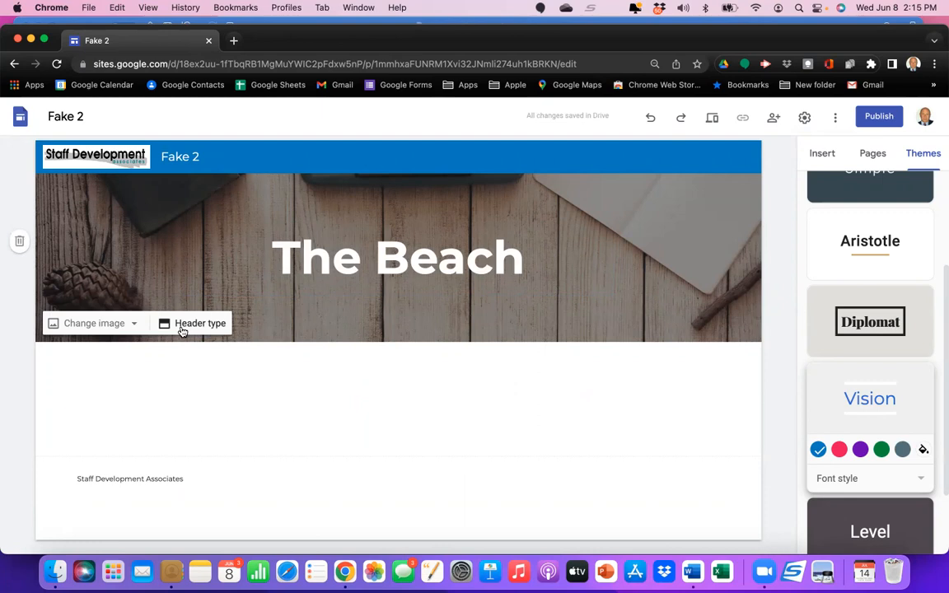
pyautogui.click(183, 328)
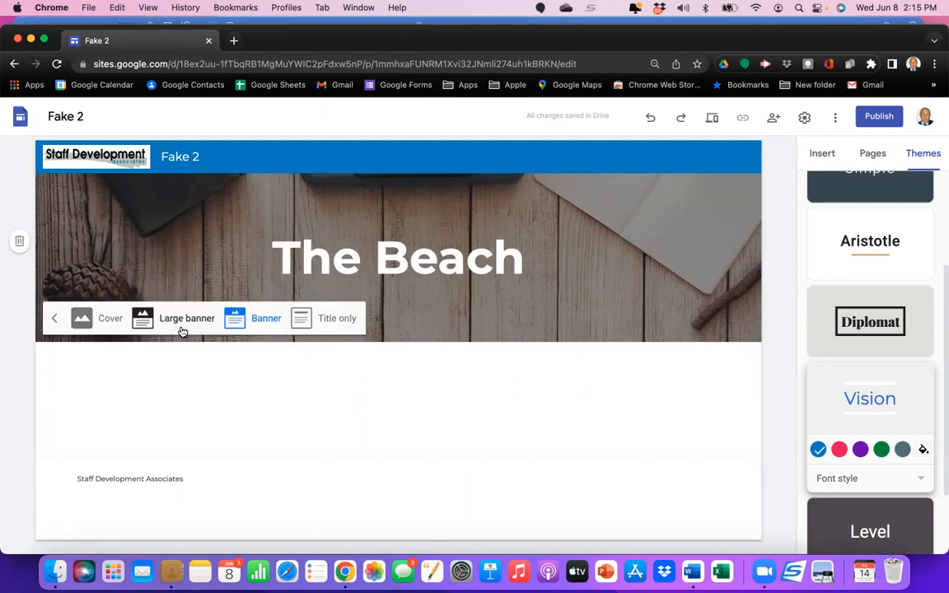
pyautogui.click(107, 318)
pyautogui.scroll(-5, 326, 402)
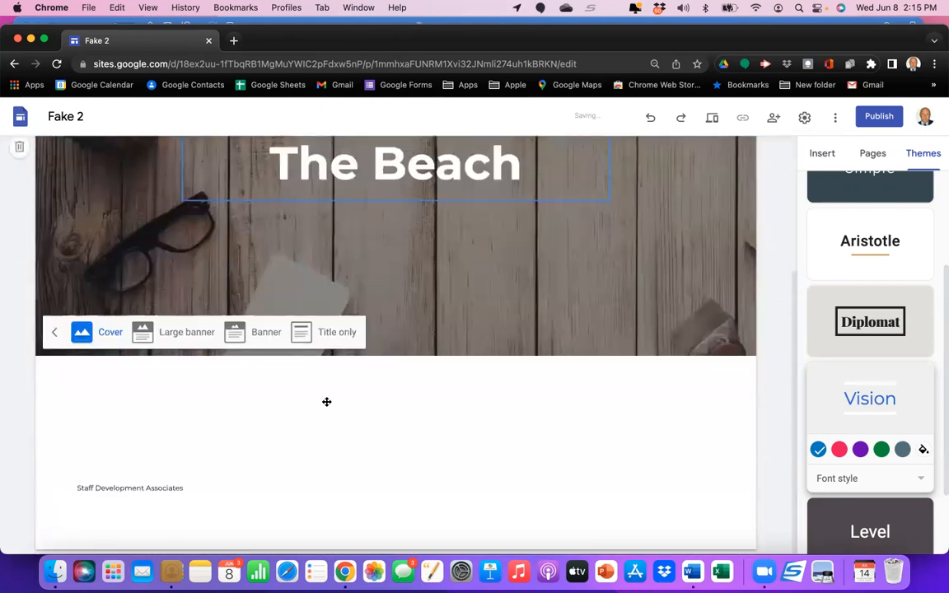
pyautogui.scroll(3, 327, 402)
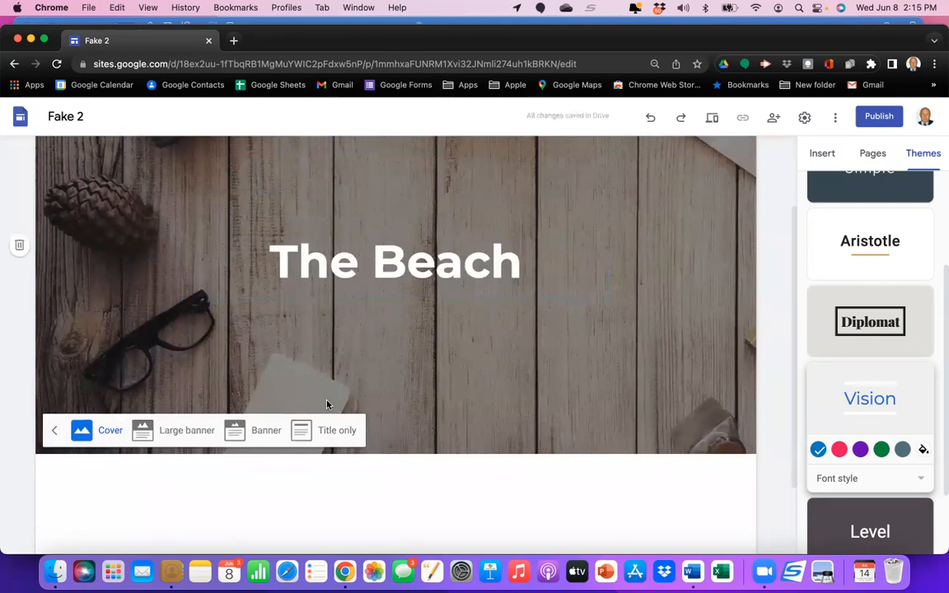
pyautogui.click(180, 434)
pyautogui.click(266, 372)
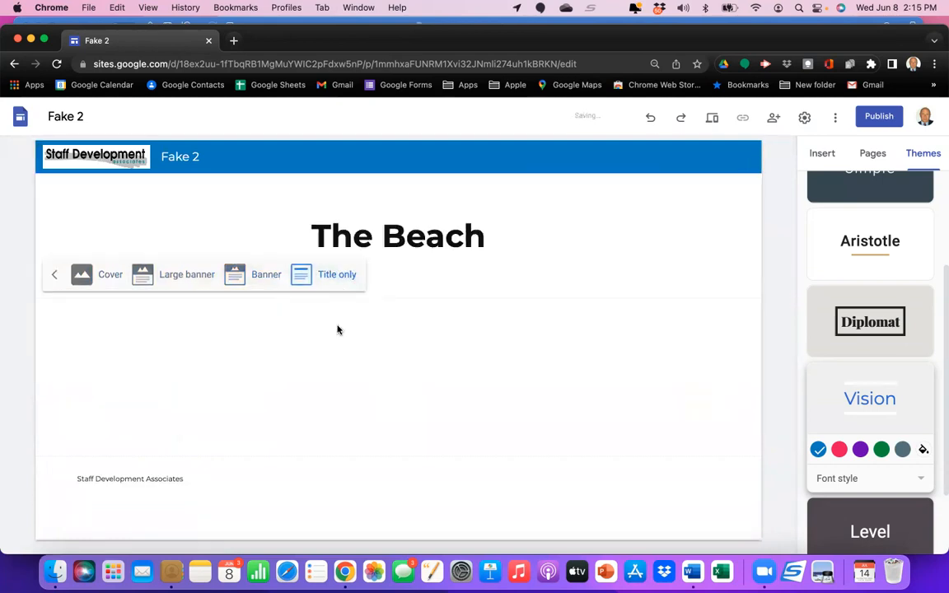
pyautogui.click(245, 277)
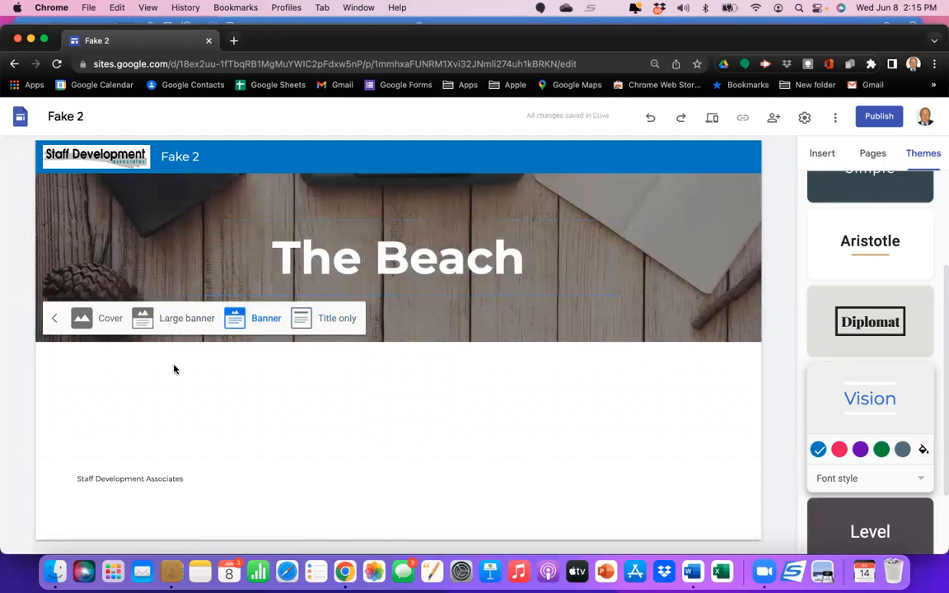
# Step: Upload Beach scape.jpeg from the Beach Pics folder as the header image behind "The Beach"
pyautogui.moveTo(78, 335)
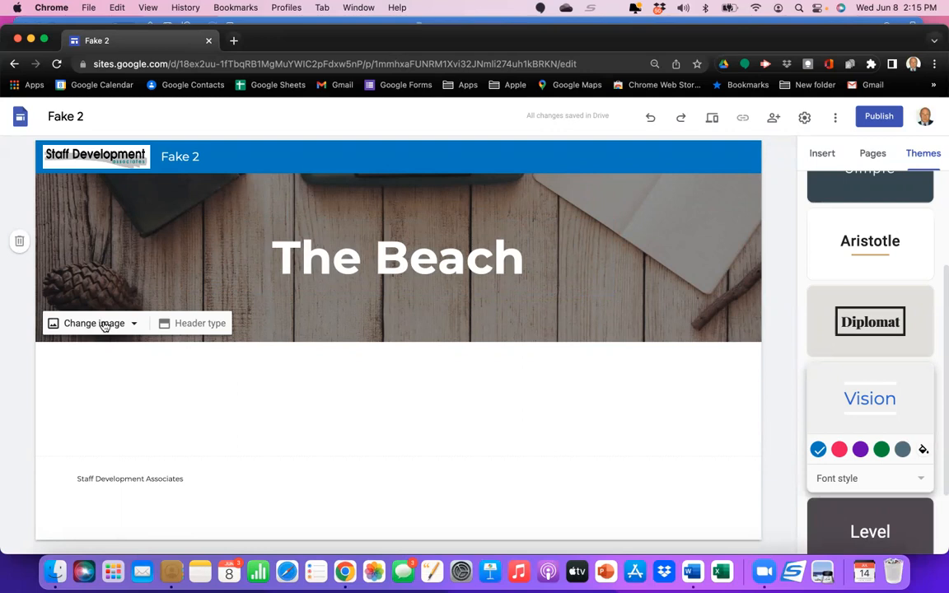
pyautogui.click(105, 325)
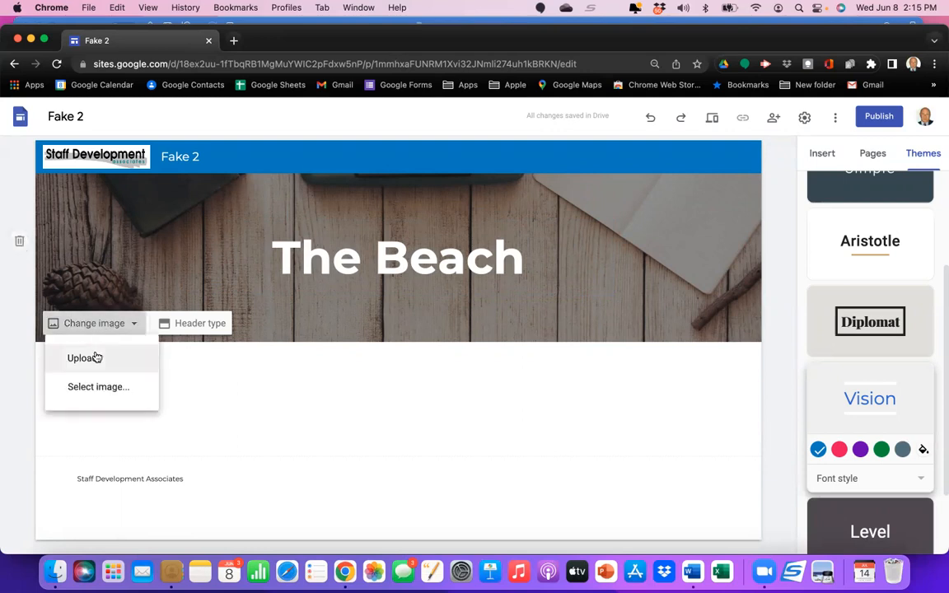
pyautogui.click(96, 357)
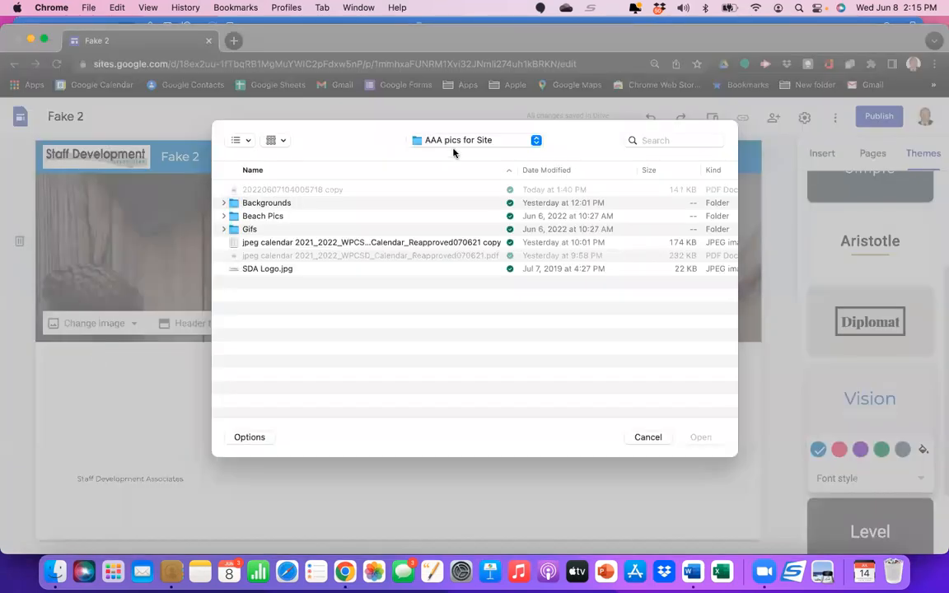
pyautogui.doubleClick(272, 217)
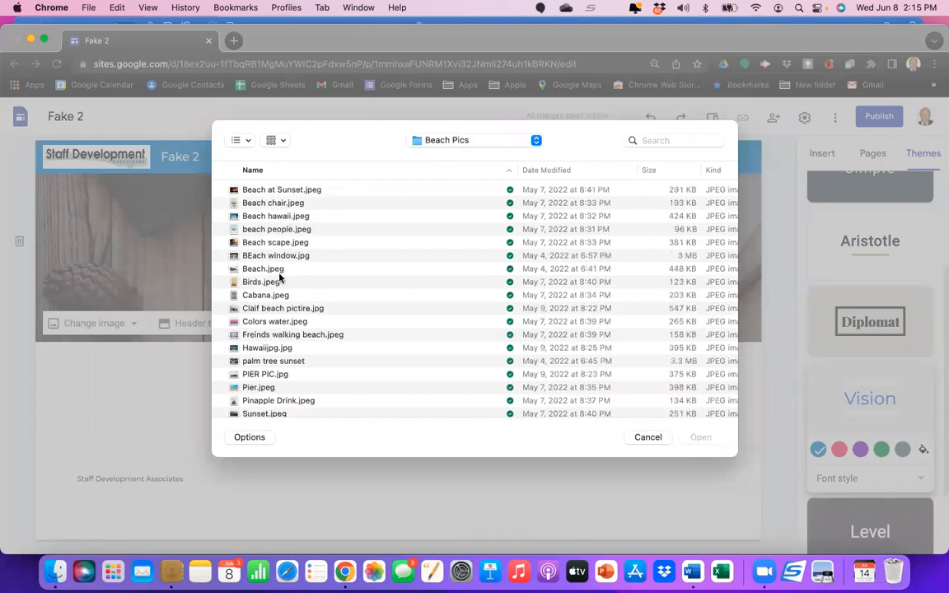
pyautogui.click(286, 243)
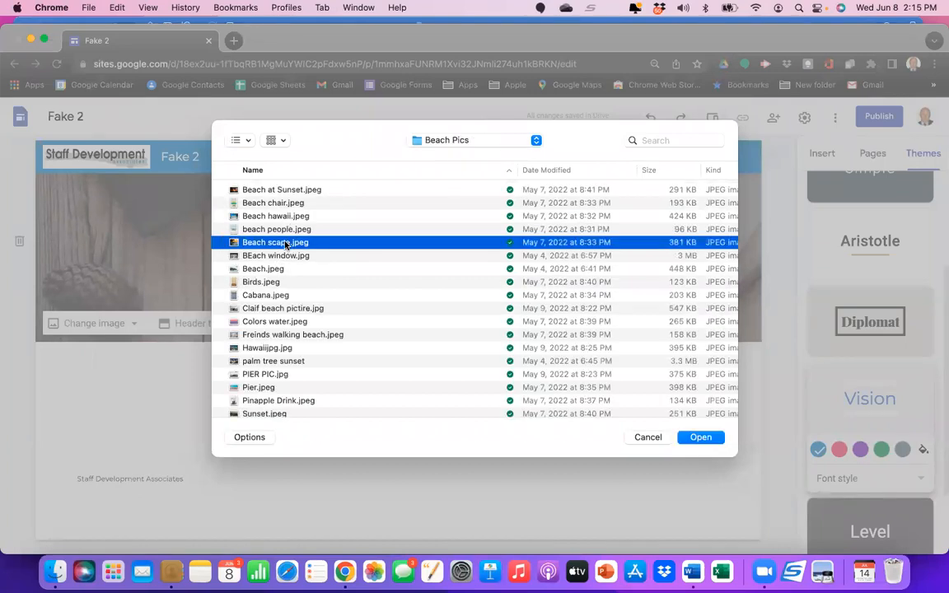
pyautogui.click(701, 436)
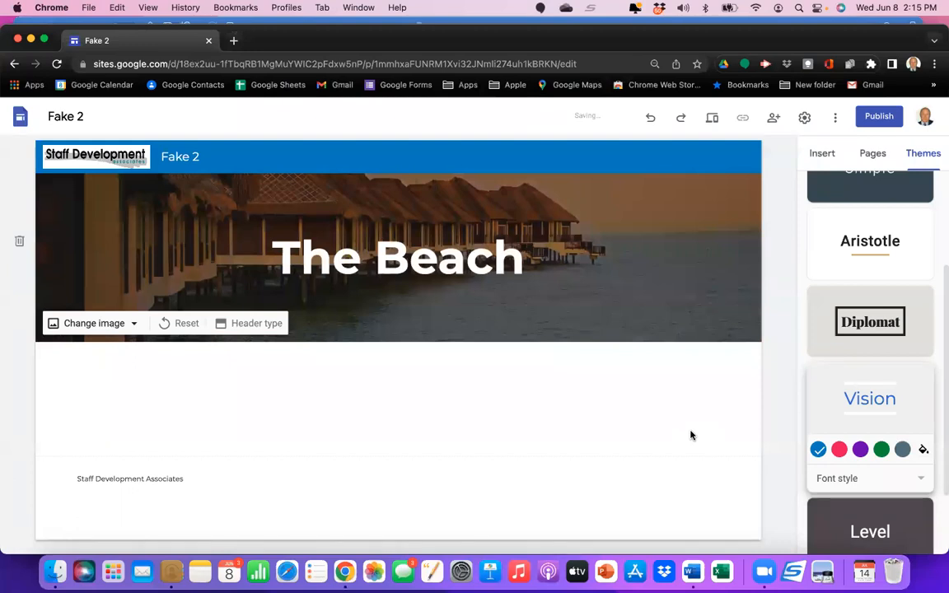
# Step: Replace the header image with Claif beach pictire.jpg from Beach Pics and turn off its darkening for readability
pyautogui.click(111, 323)
pyautogui.click(80, 357)
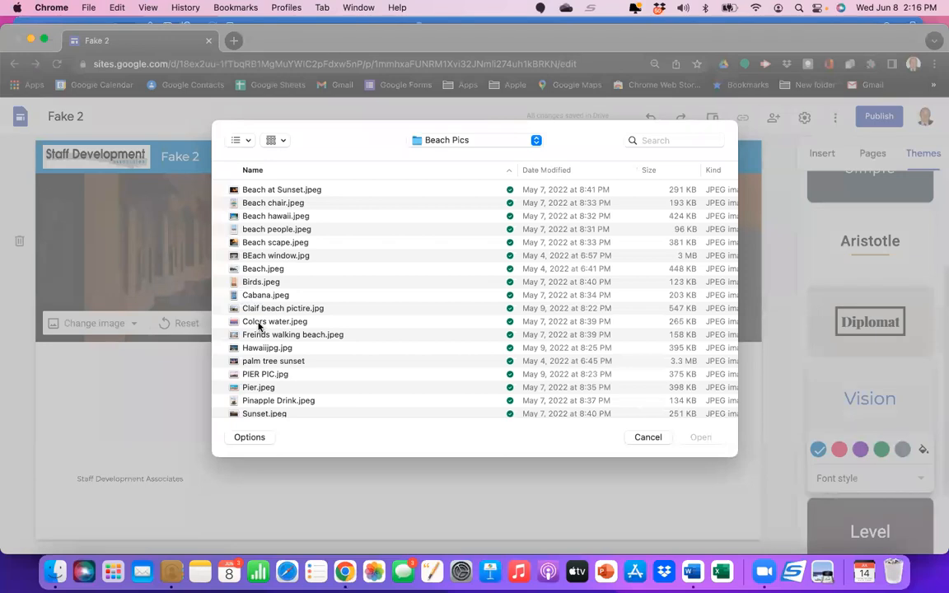
pyautogui.click(258, 323)
pyautogui.click(264, 310)
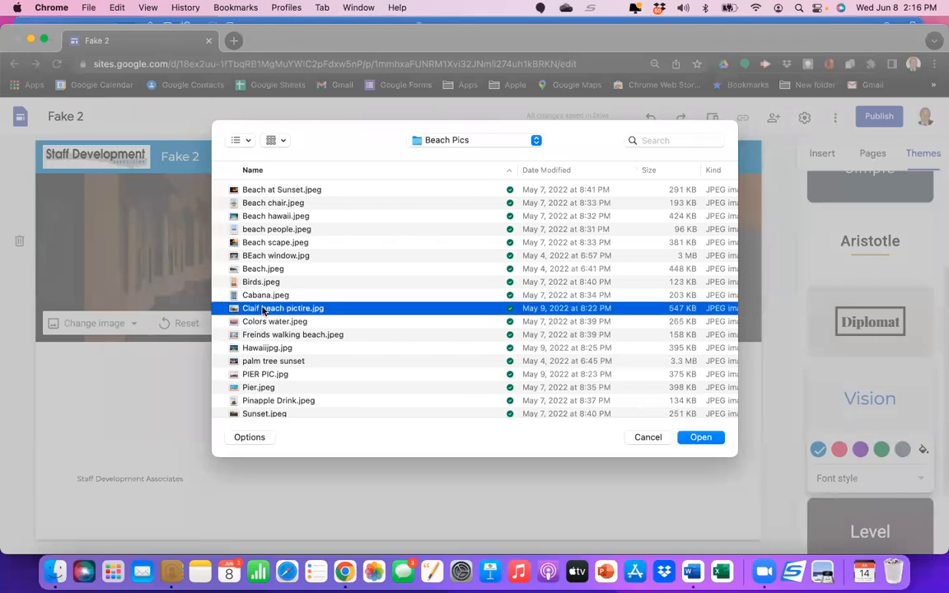
pyautogui.click(700, 437)
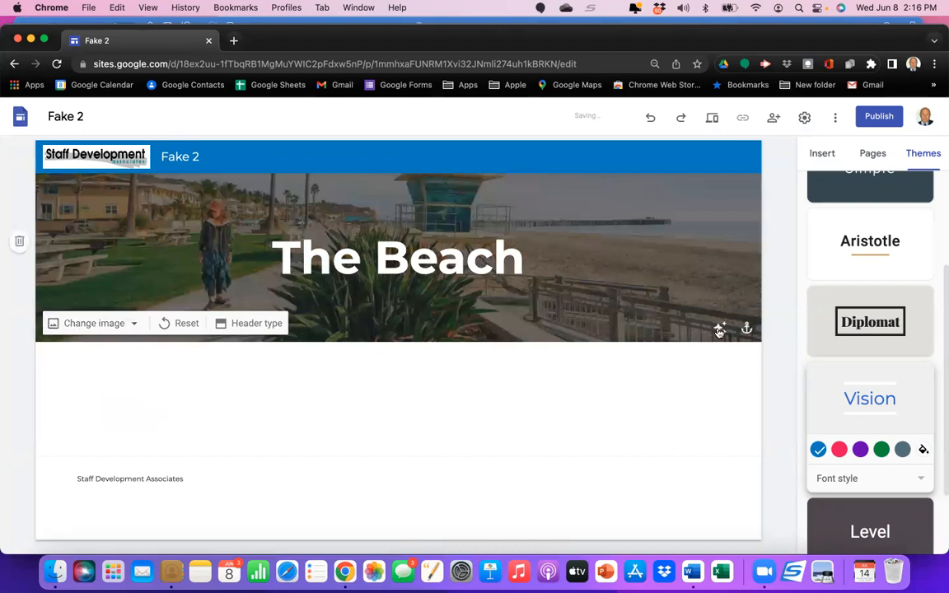
pyautogui.click(719, 329)
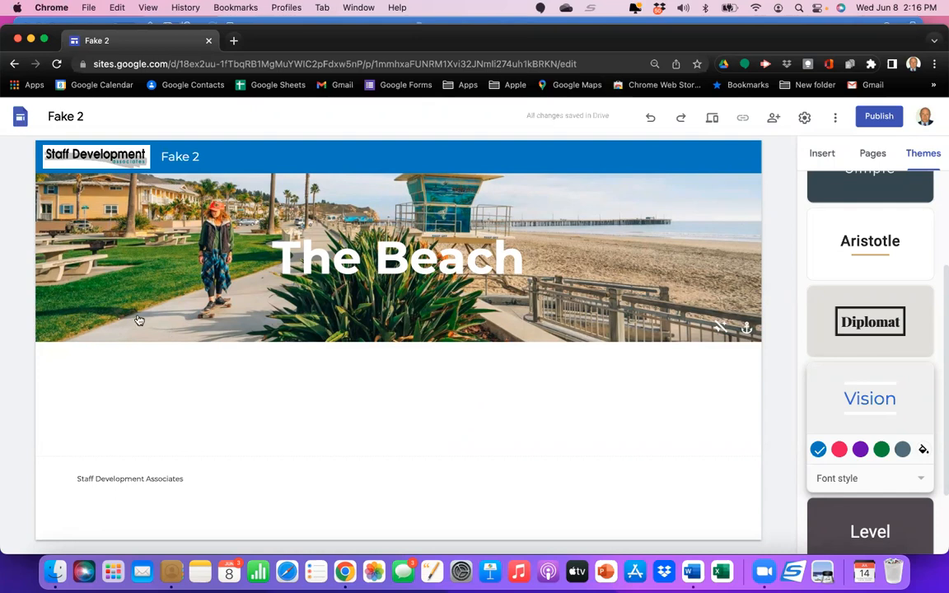
# Step: Replace the header image with the animated beach-beach-day water moving.gif from the Gifs folder in AAA pics for Site
pyautogui.click(112, 323)
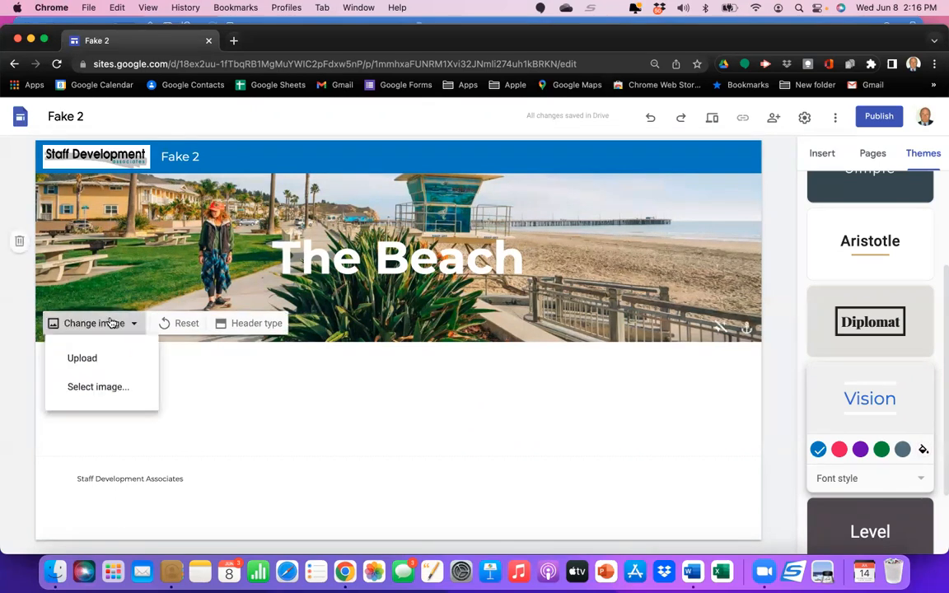
pyautogui.click(100, 358)
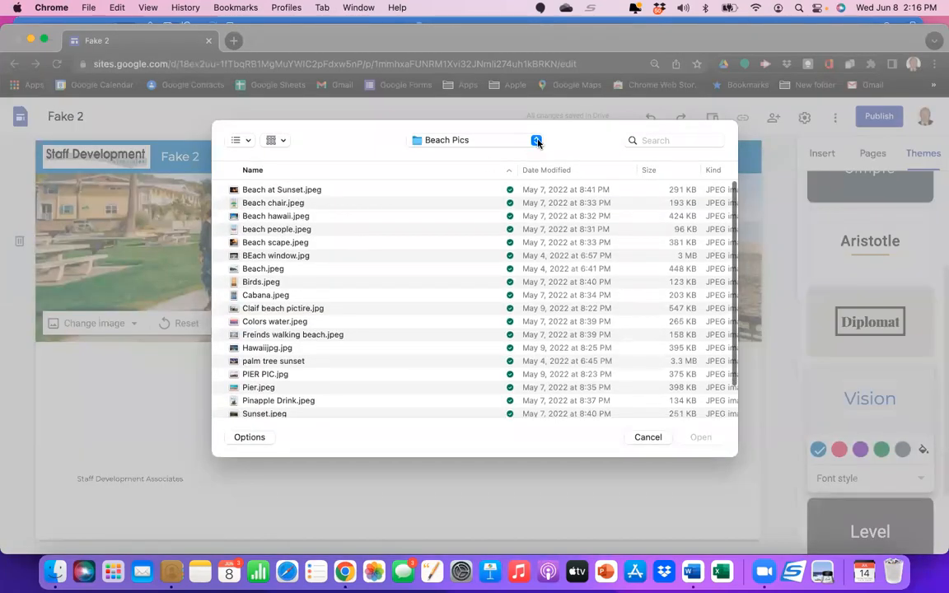
pyautogui.click(536, 140)
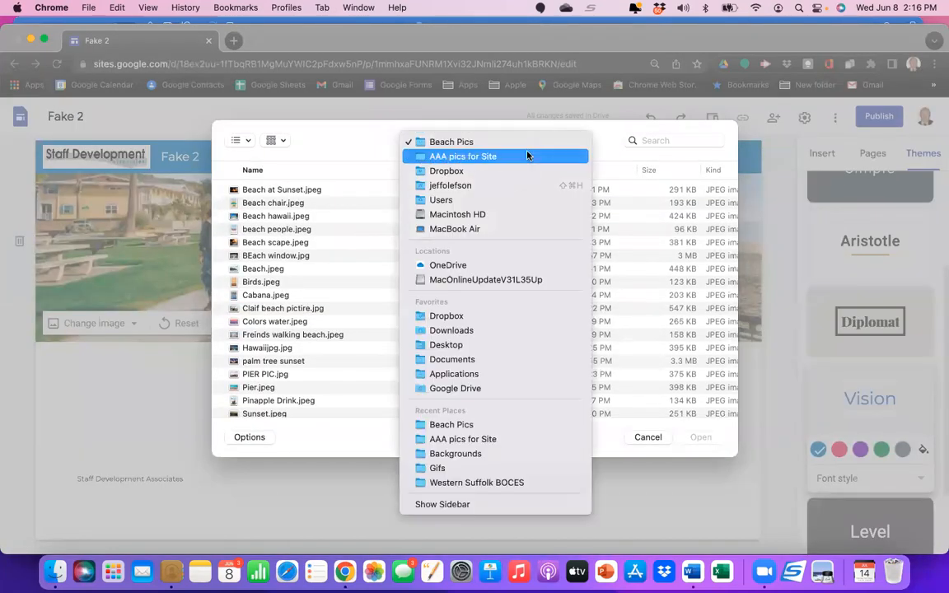
pyautogui.click(527, 156)
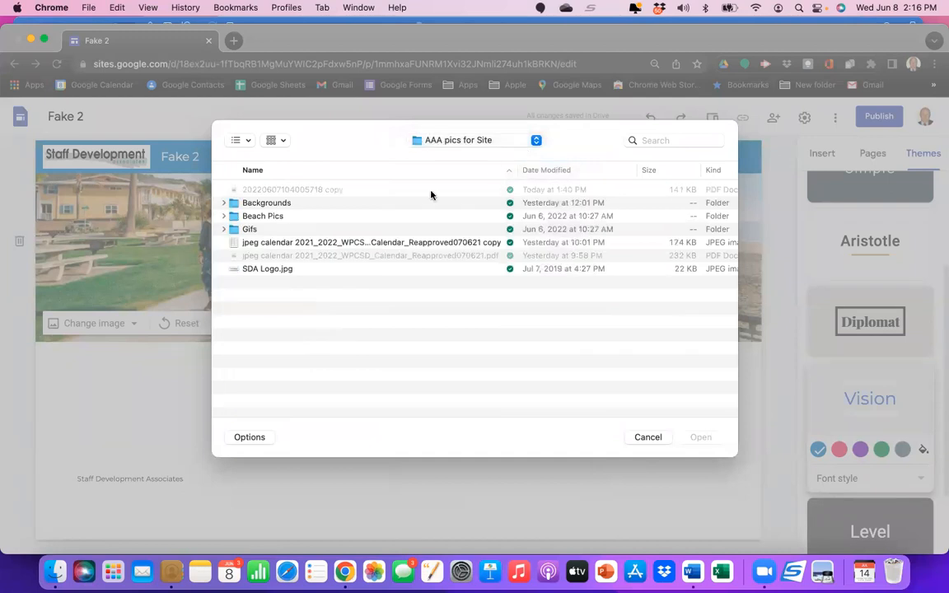
pyautogui.click(250, 230)
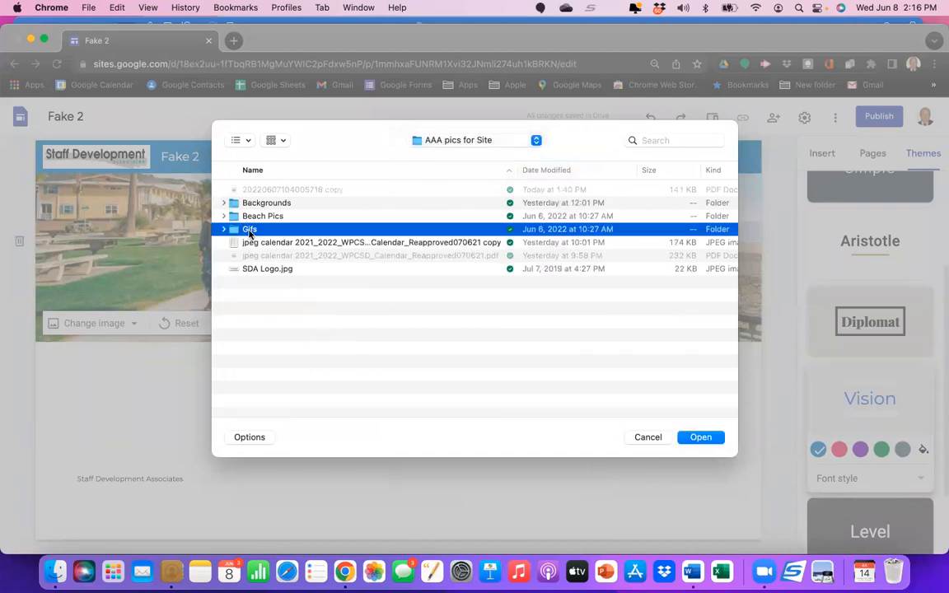
pyautogui.click(701, 437)
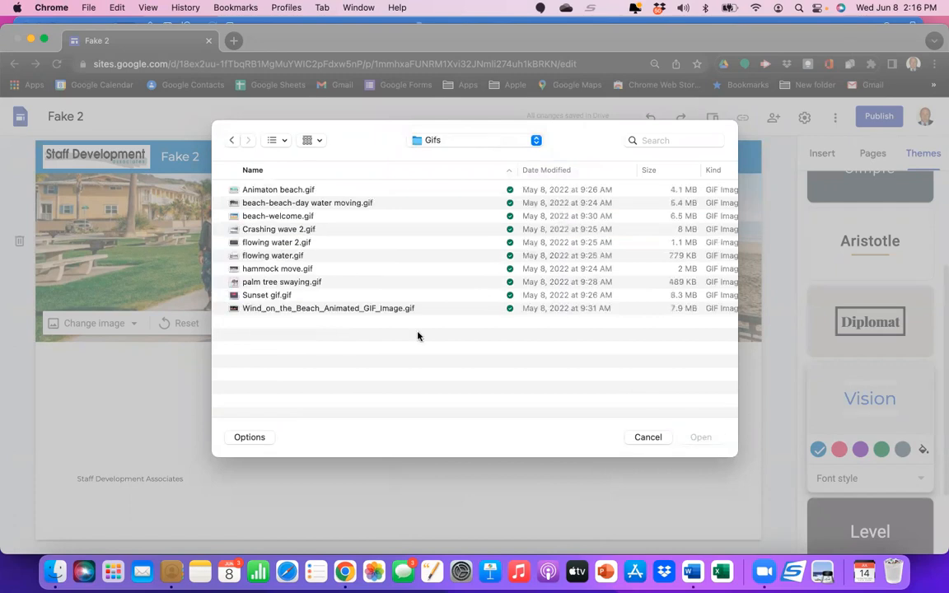
pyautogui.click(313, 205)
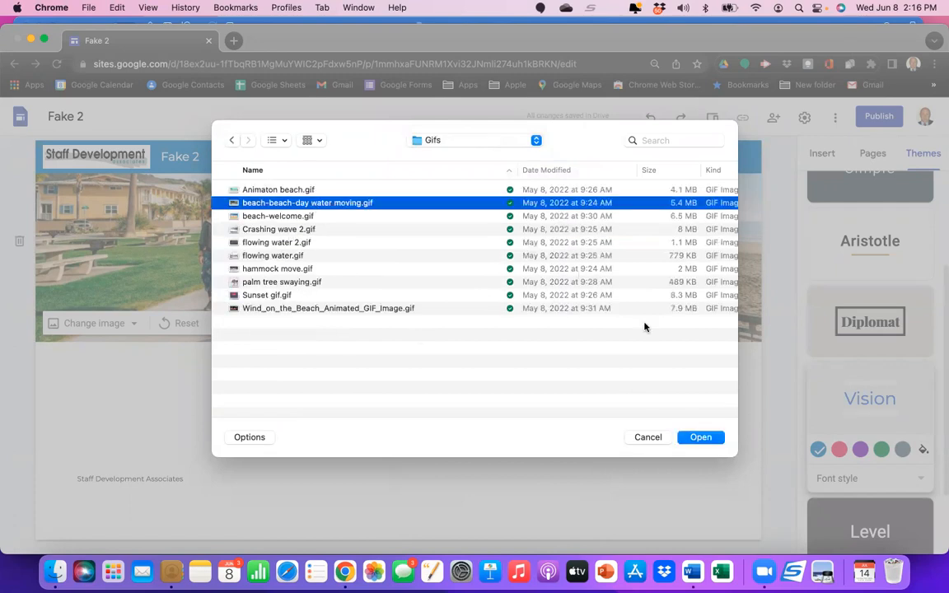
pyautogui.click(701, 437)
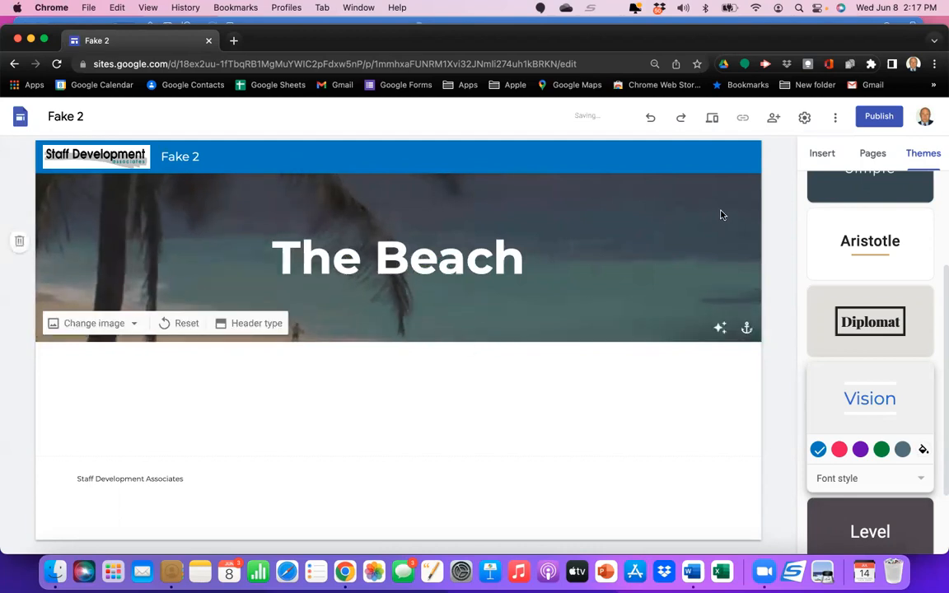
# Step: Insert Pinapple Drink.jpeg from the Beach Pics folder into the page body below the header
pyautogui.click(823, 156)
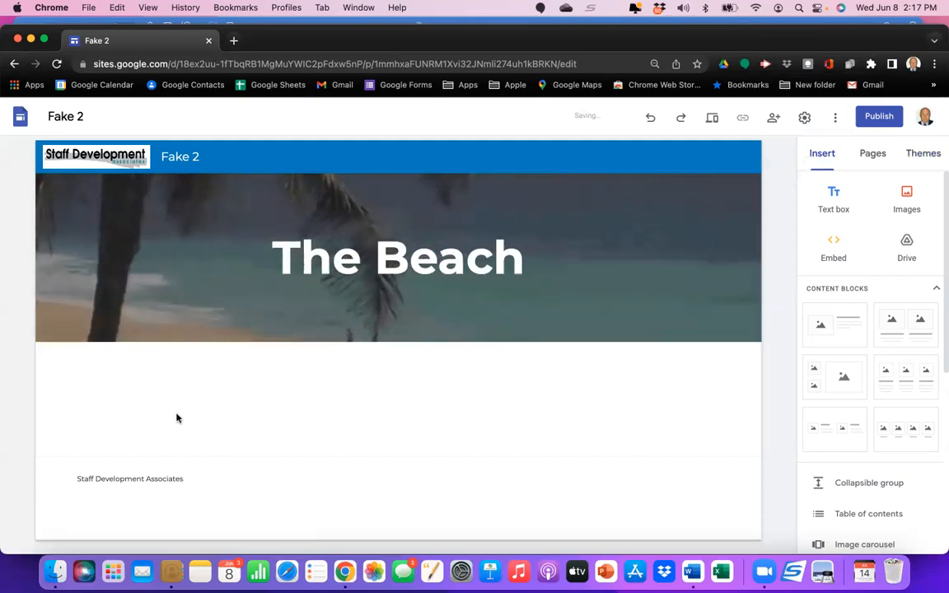
pyautogui.doubleClick(117, 388)
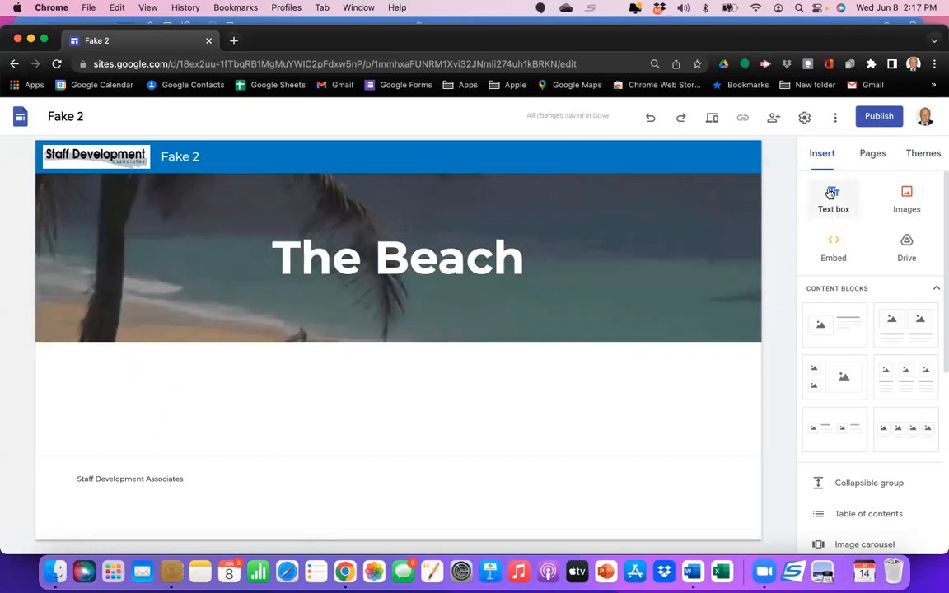
pyautogui.click(905, 203)
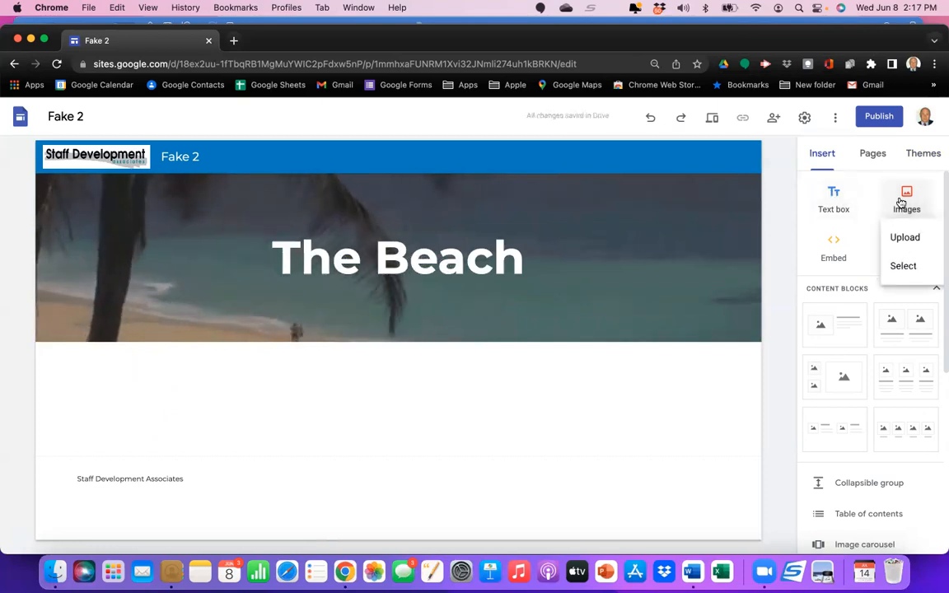
pyautogui.click(904, 237)
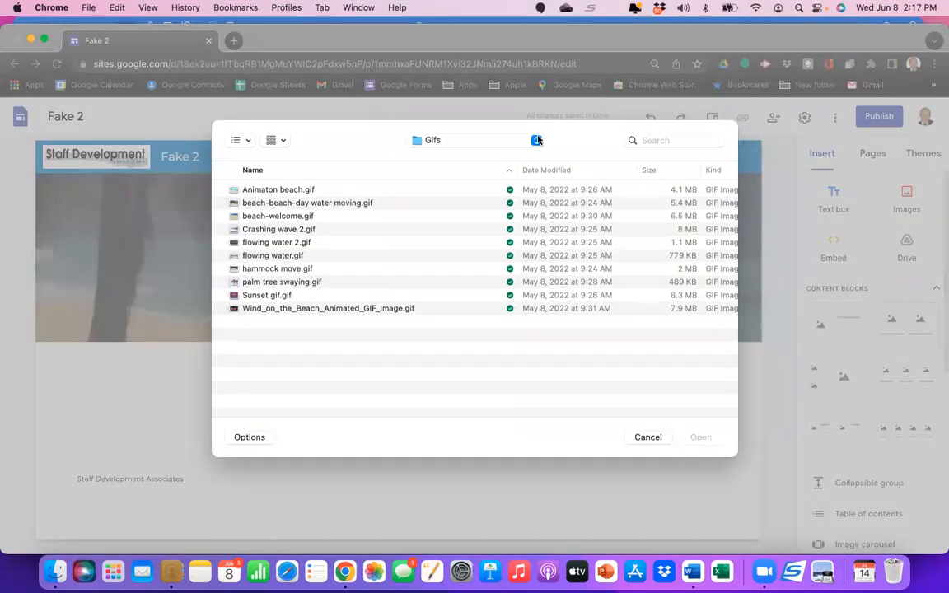
pyautogui.click(536, 140)
pyautogui.click(519, 155)
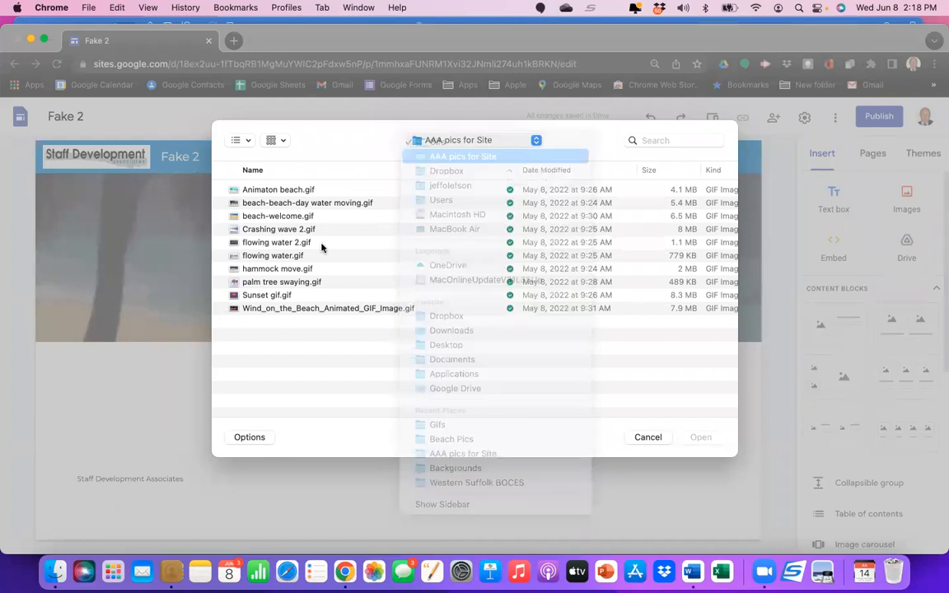
pyautogui.click(276, 218)
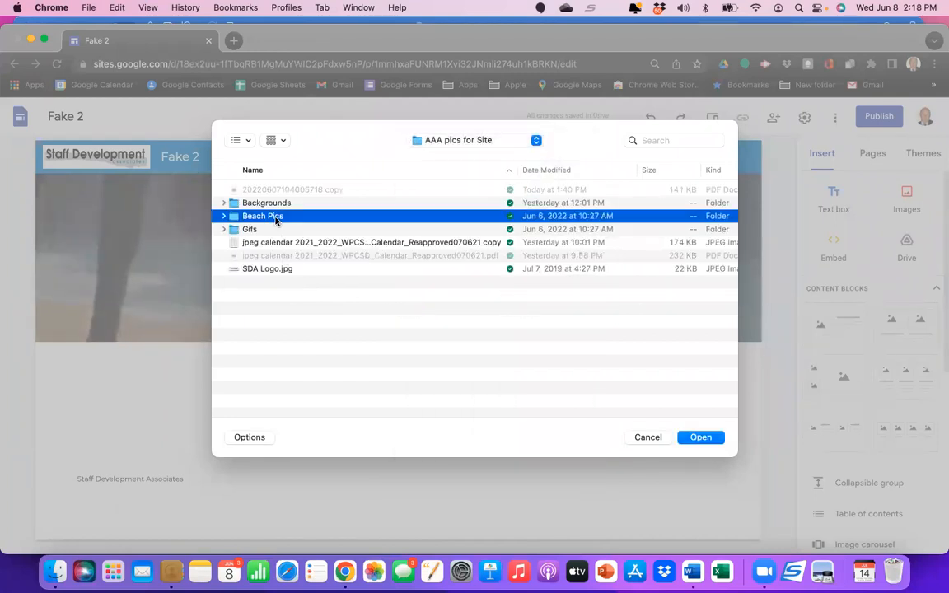
pyautogui.press('Return')
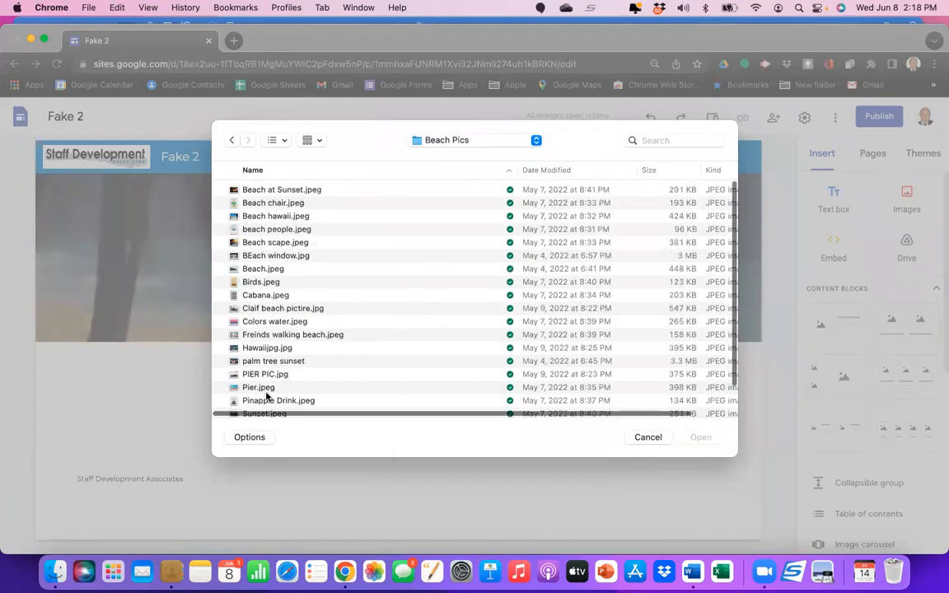
pyautogui.scroll(-2, 266, 395)
pyautogui.click(268, 343)
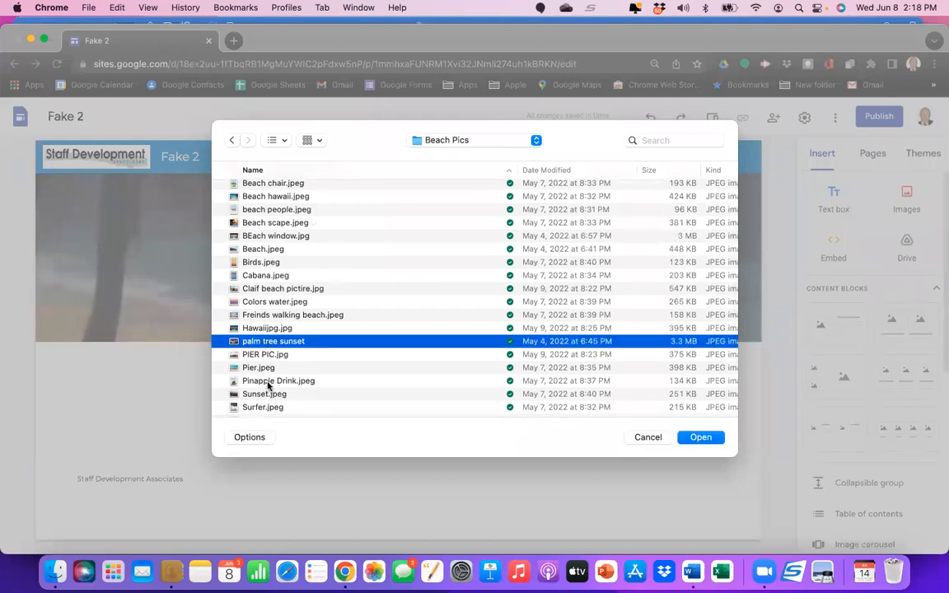
pyautogui.click(268, 381)
pyautogui.click(701, 436)
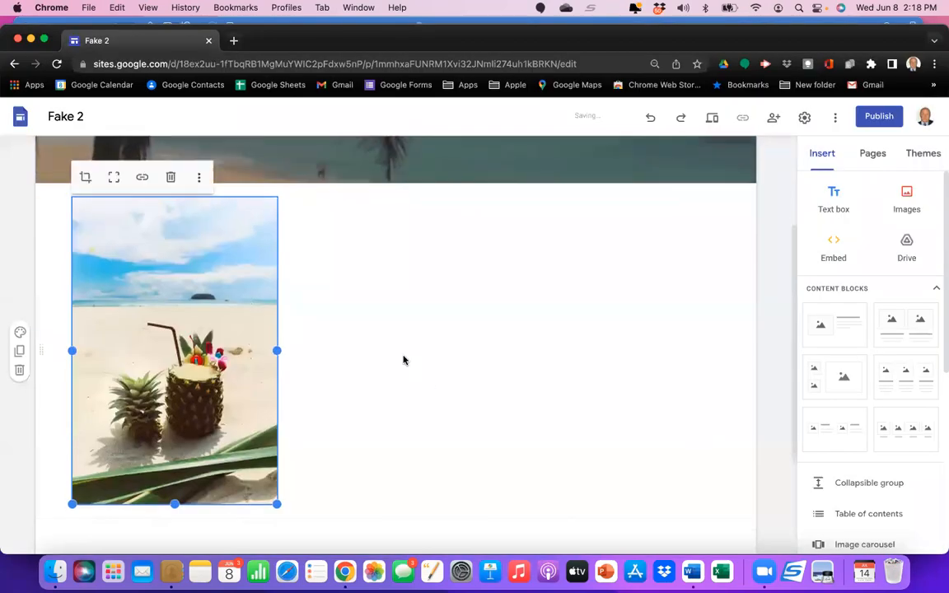
# Step: Add a text box in a new section below the pineapple drink picture
pyautogui.click(403, 361)
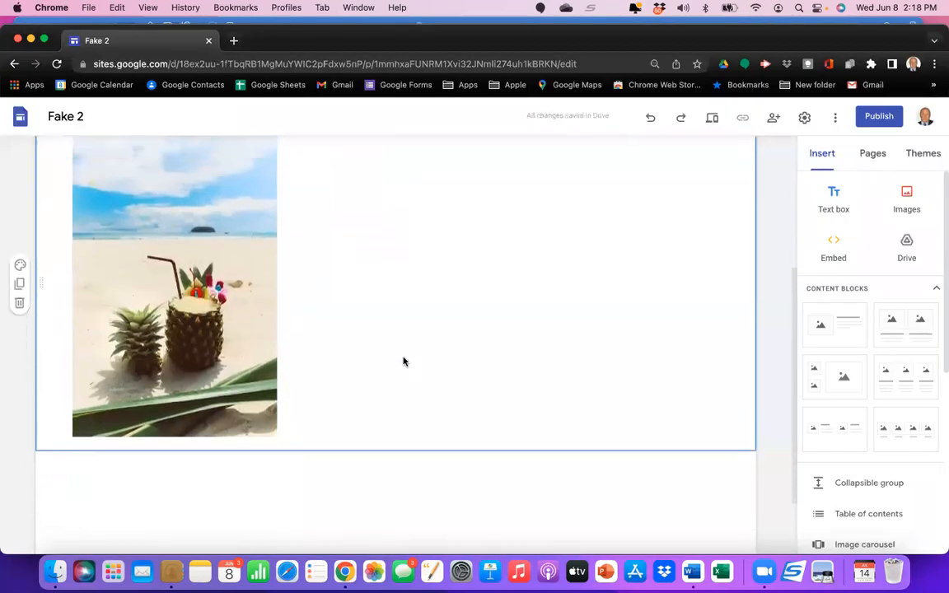
pyautogui.scroll(-3, 403, 361)
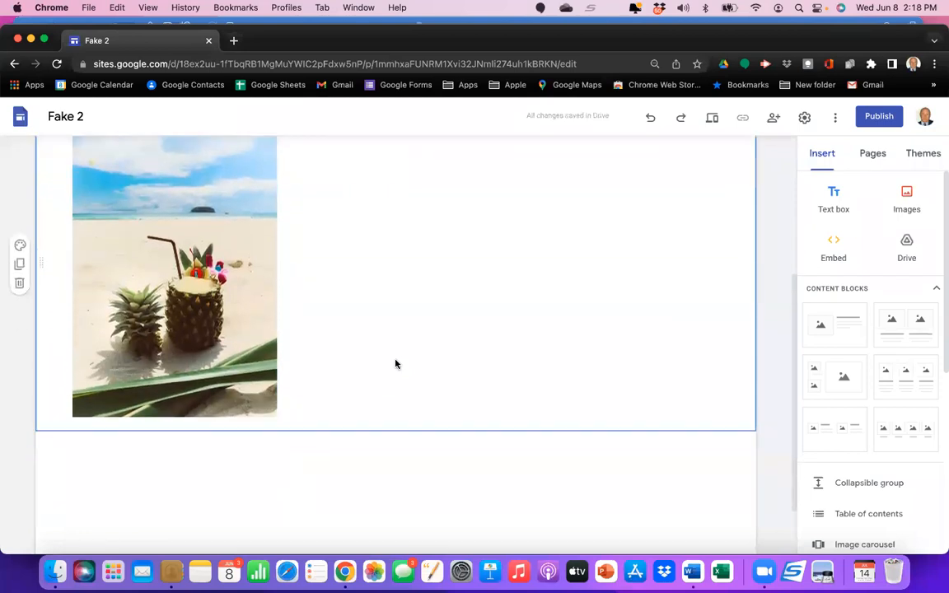
pyautogui.click(835, 199)
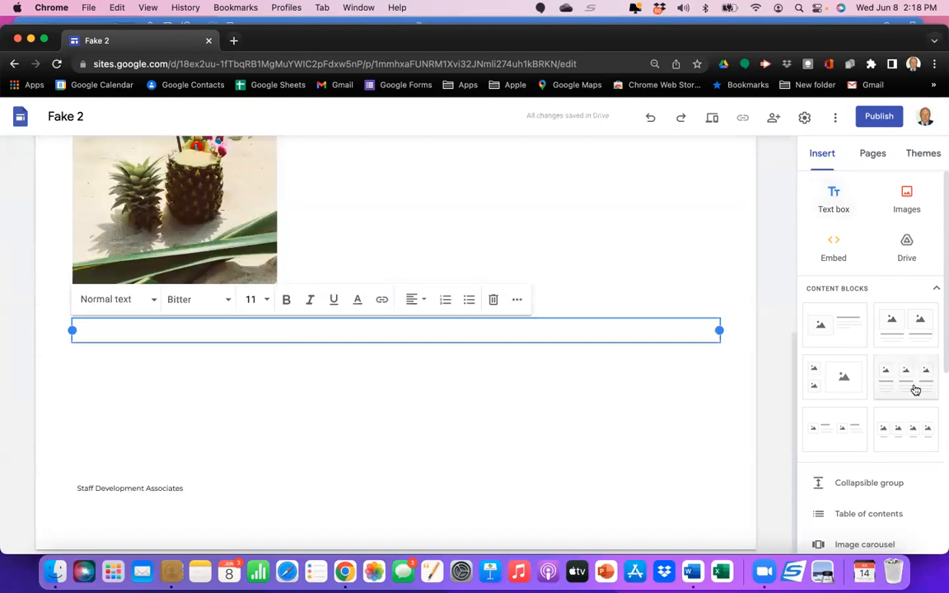
# Step: Switch to the Word document Dummy Text for google Sites and copy the "There's Always Something to Do" heading with its paragraph
pyautogui.click(692, 560)
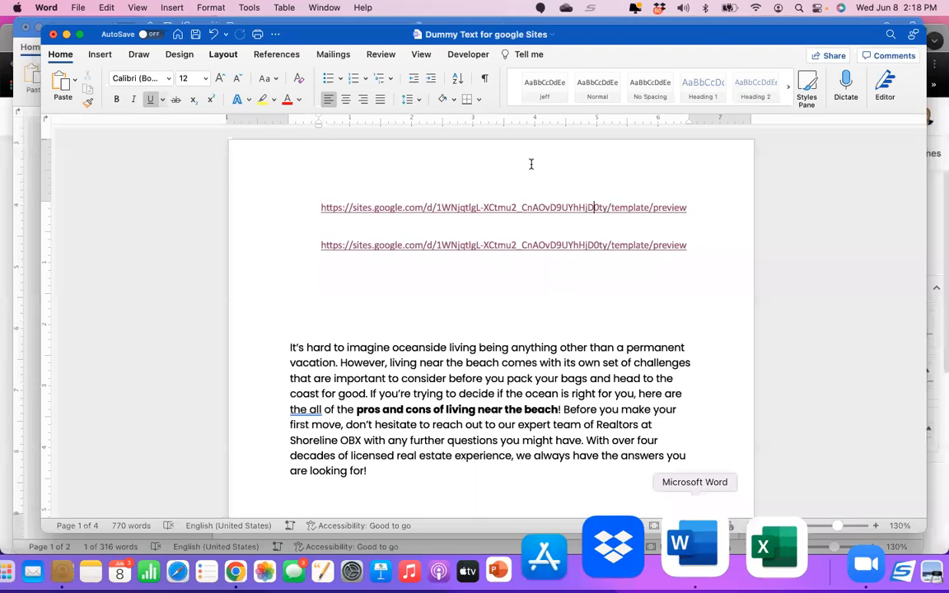
pyautogui.scroll(-5, 467, 298)
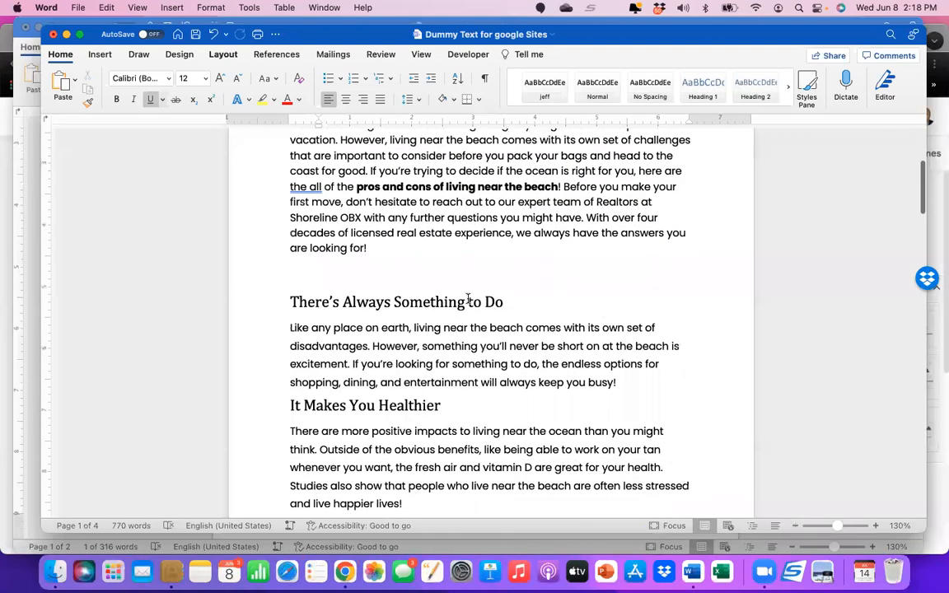
pyautogui.scroll(1, 292, 318)
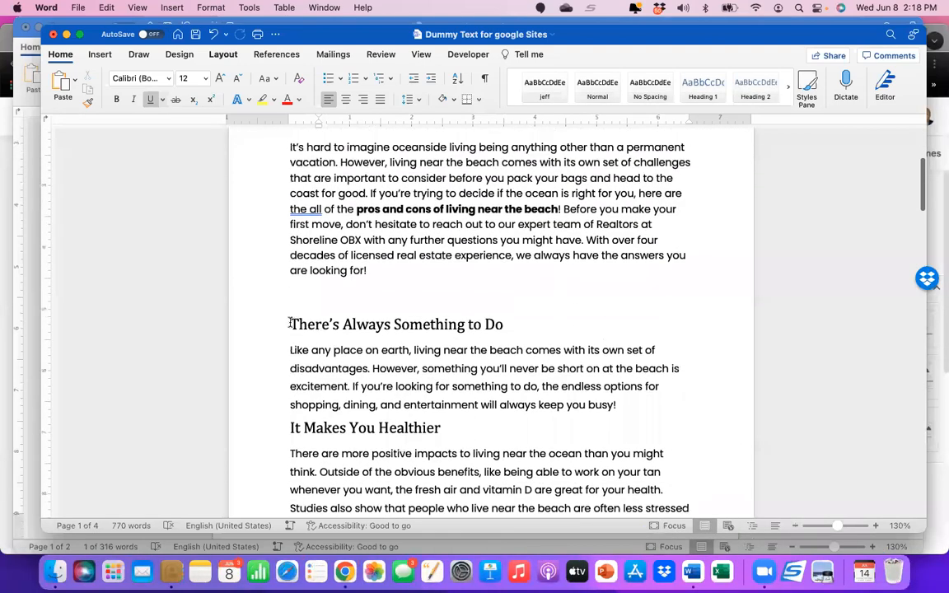
pyautogui.moveTo(290, 346); pyautogui.dragTo(552, 405)
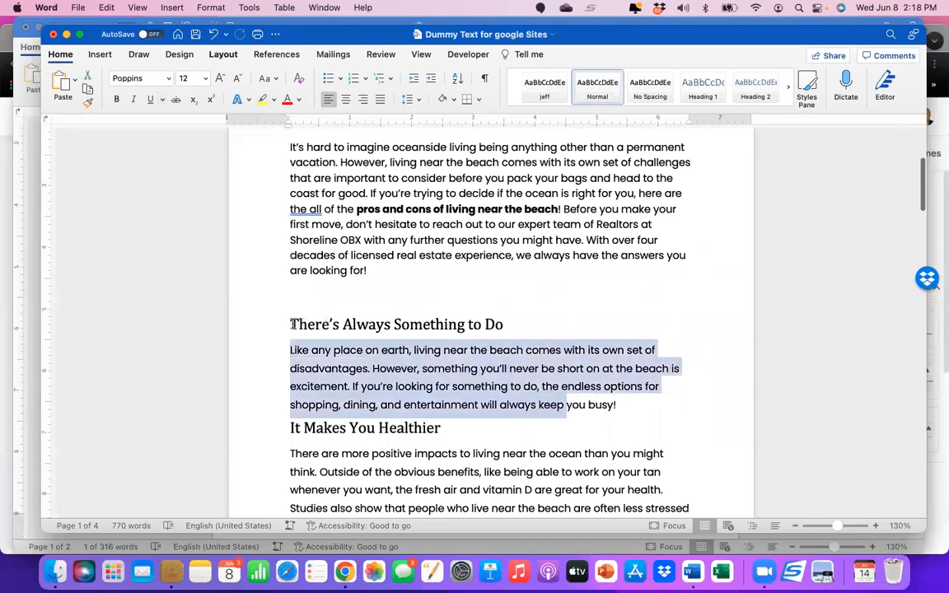
pyautogui.moveTo(292, 322); pyautogui.dragTo(649, 406)
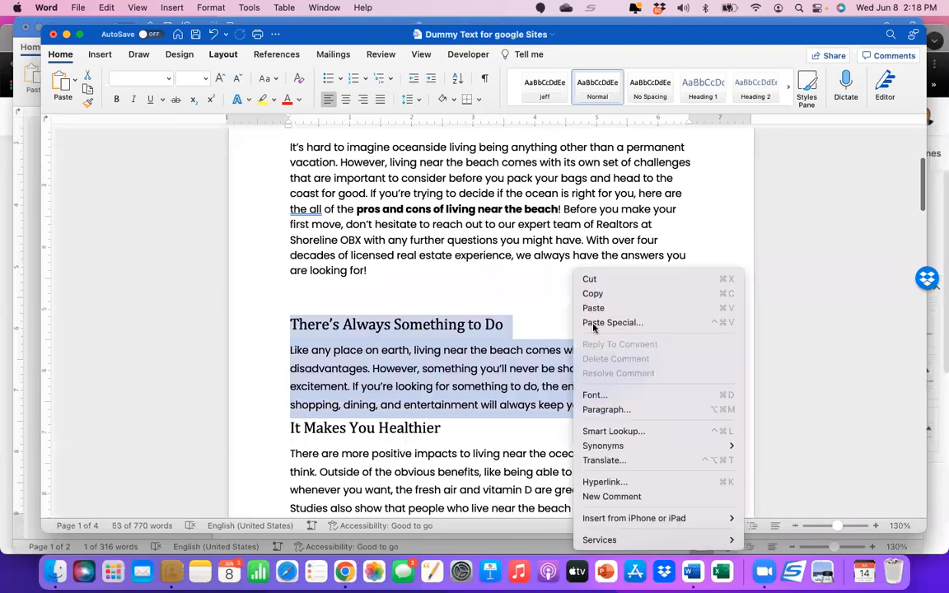
pyautogui.click(595, 293)
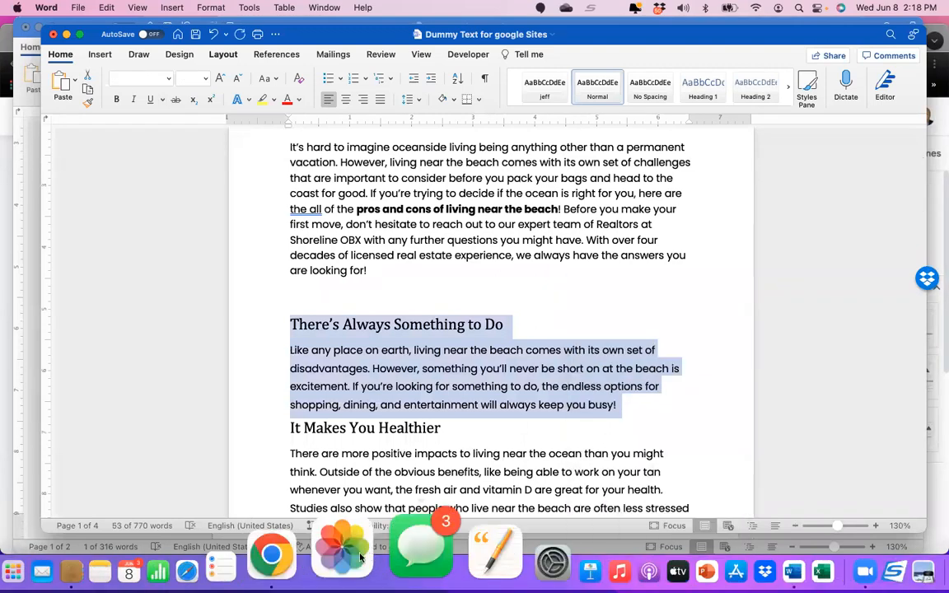
# Step: Return to the Fake 2 site in Chrome, paste the copied text into the empty text box and remove the trailing blank line
pyautogui.click(350, 548)
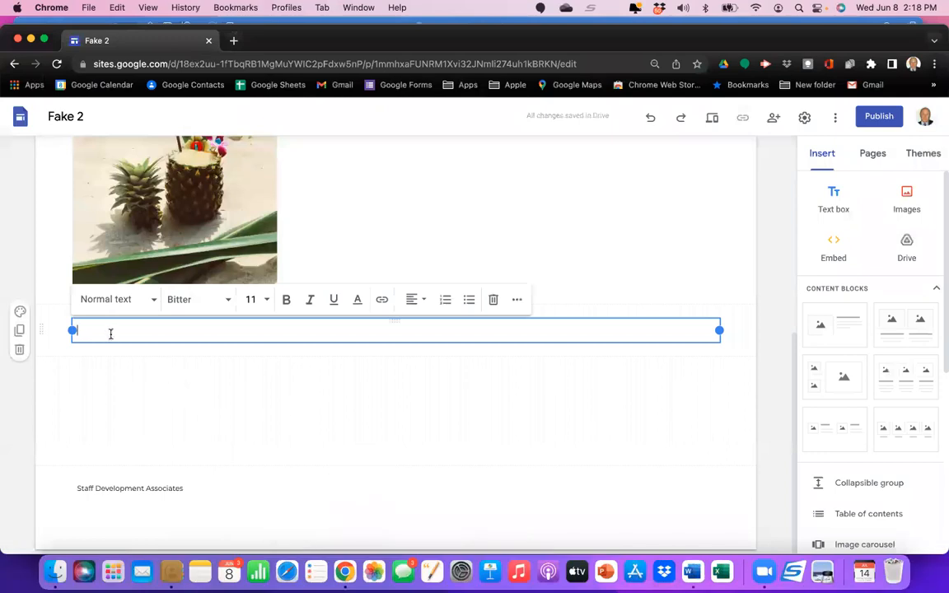
pyautogui.rightClick(112, 333)
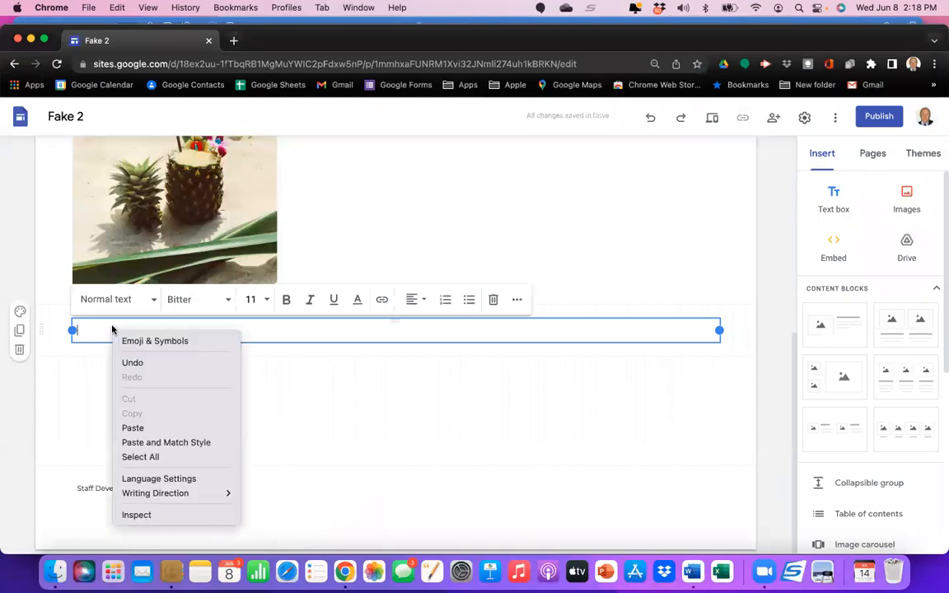
pyautogui.click(147, 427)
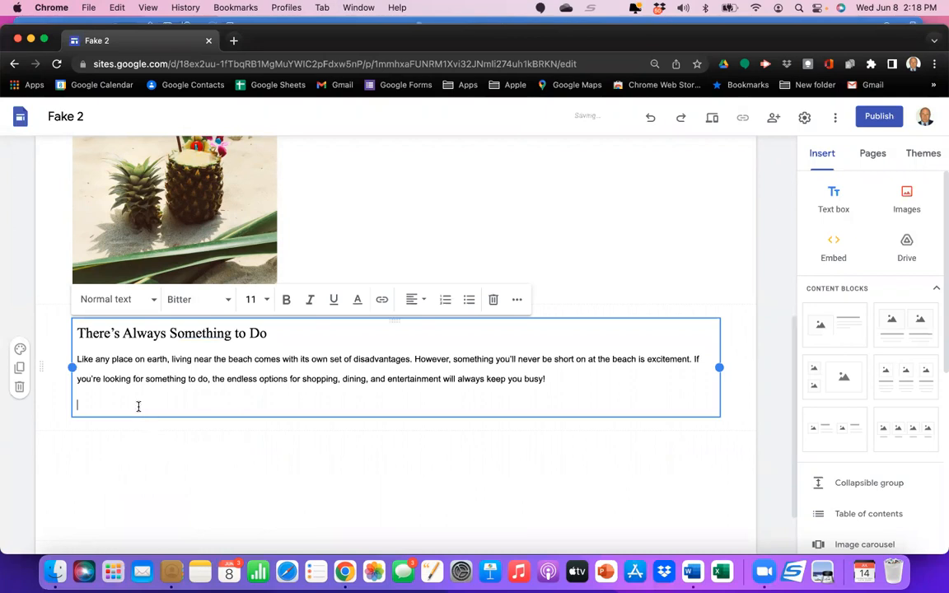
pyautogui.press('BackSpace')
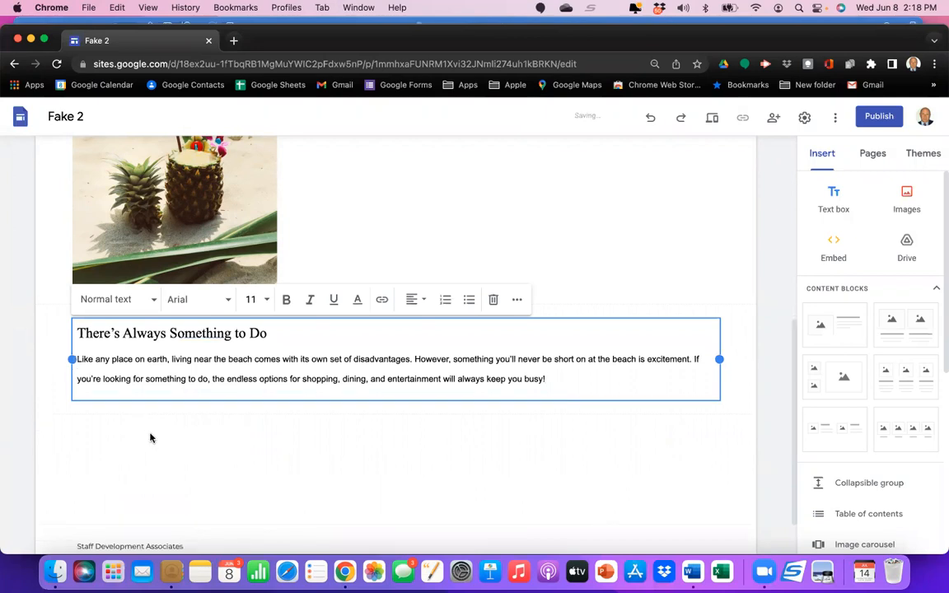
pyautogui.click(150, 438)
pyautogui.click(138, 381)
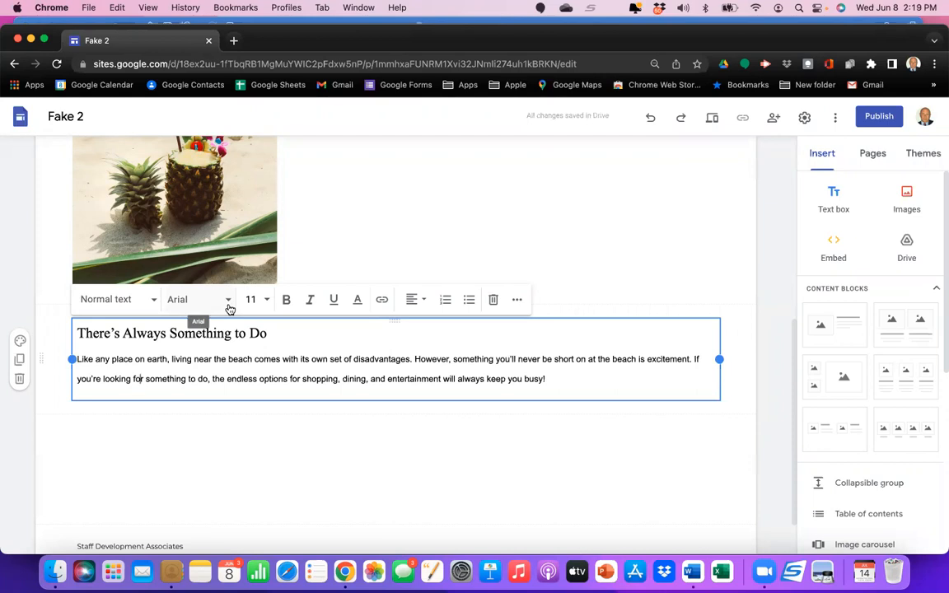
pyautogui.click(153, 303)
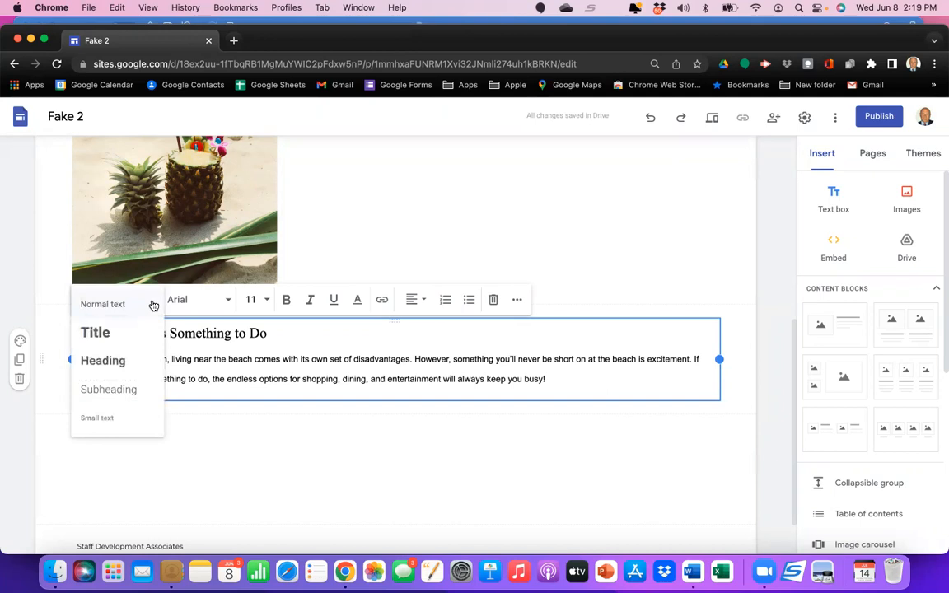
pyautogui.click(153, 304)
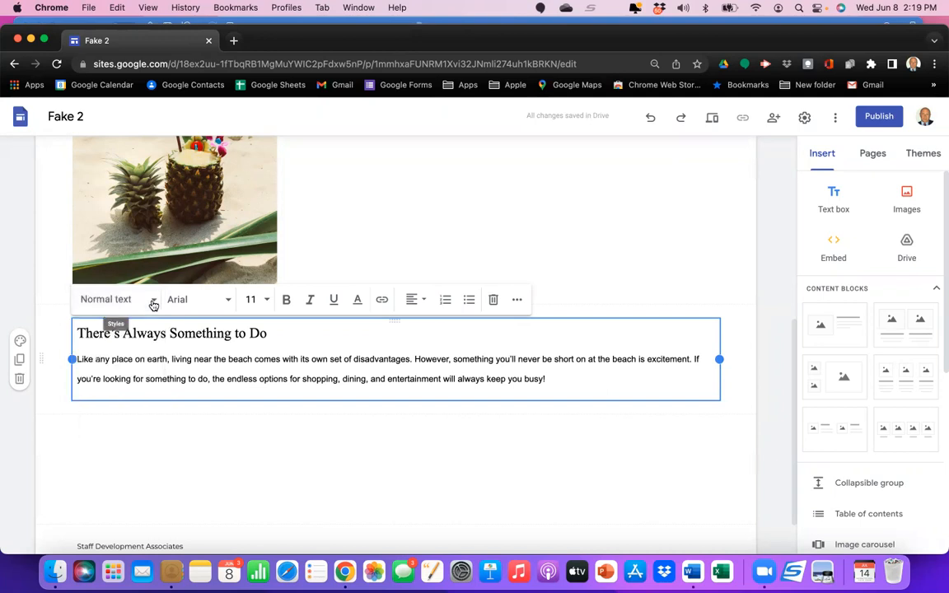
pyautogui.click(229, 304)
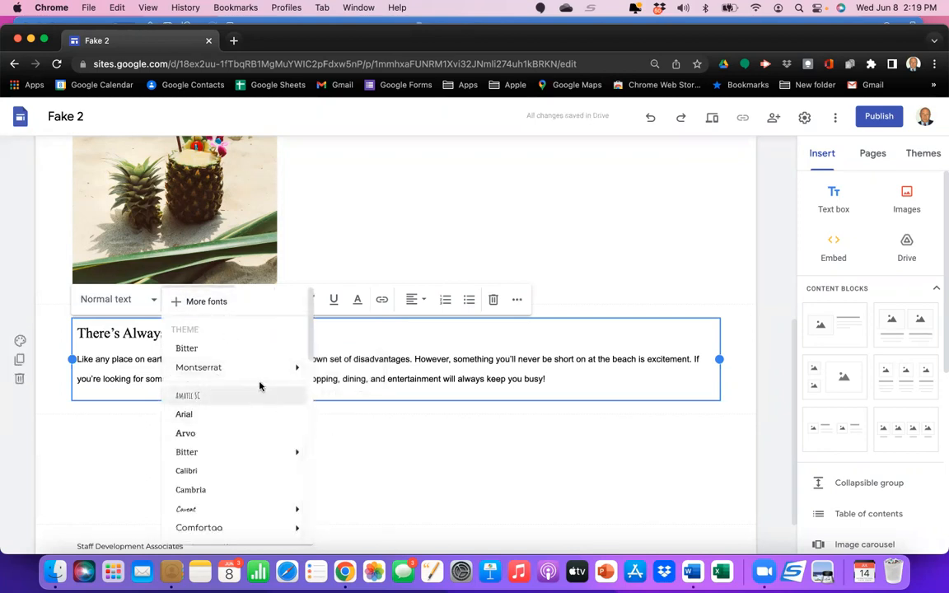
pyautogui.click(142, 456)
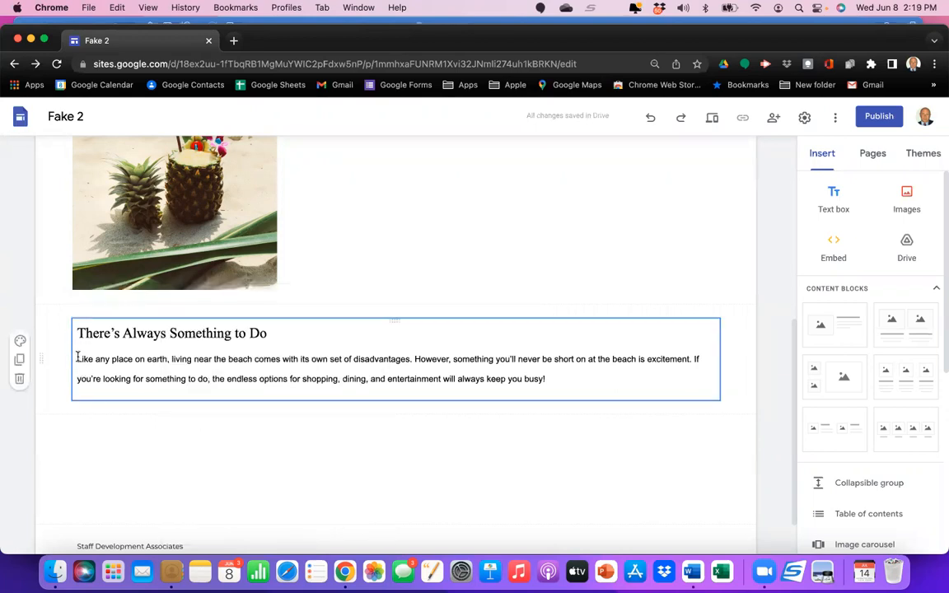
# Step: Try to apply the Montserrat font to the paragraph under the "There's Always Something to Do" heading
pyautogui.moveTo(77, 357); pyautogui.dragTo(159, 398)
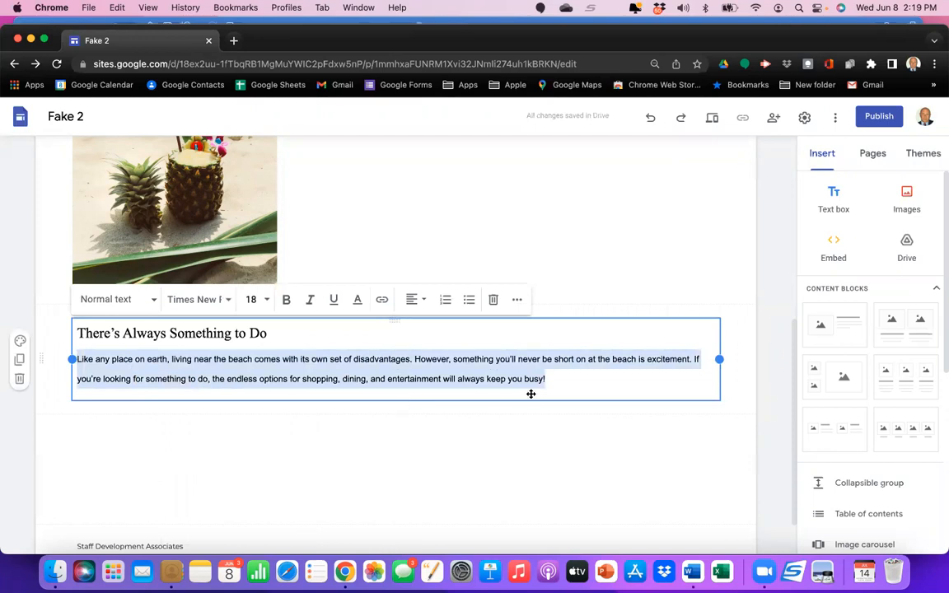
pyautogui.click(267, 302)
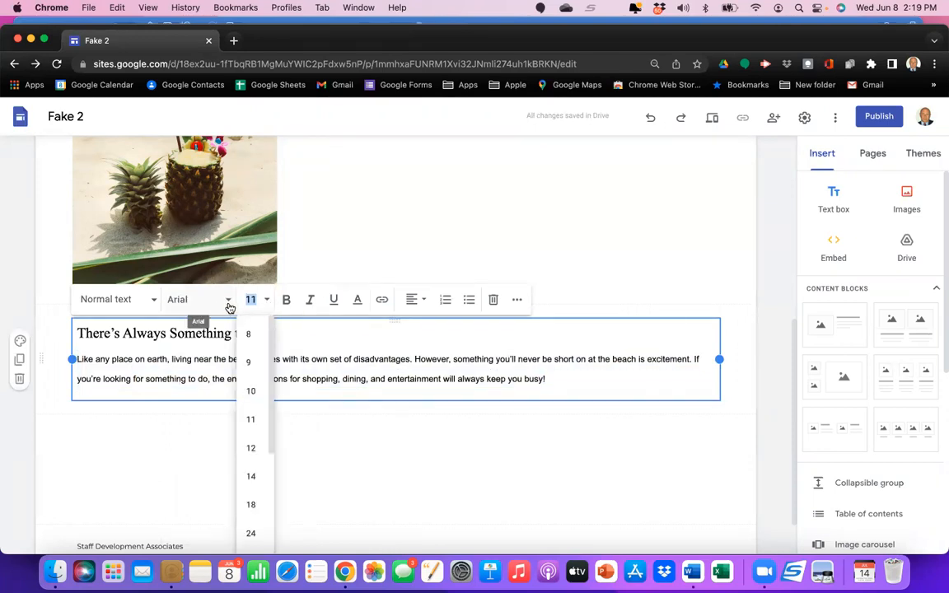
pyautogui.click(230, 305)
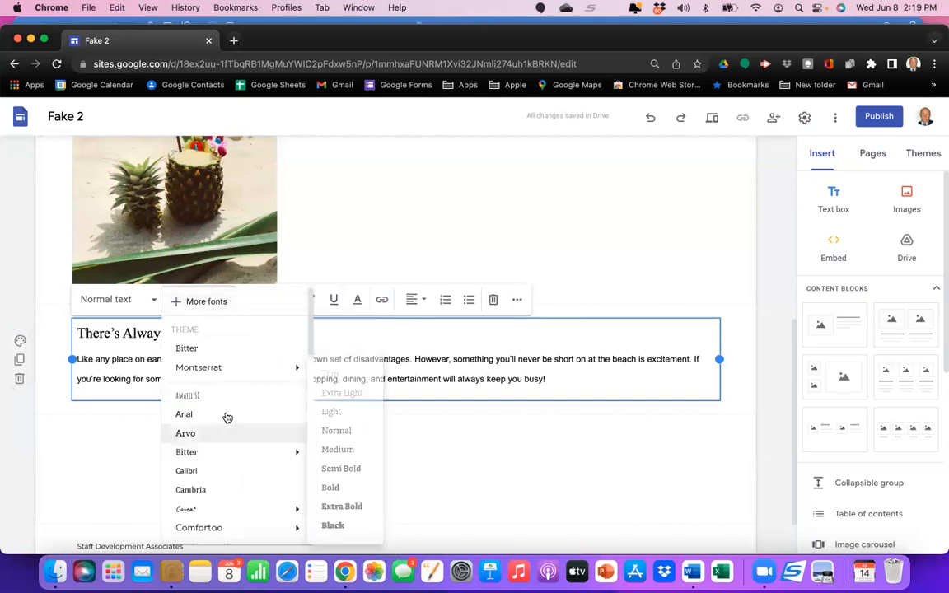
pyautogui.moveTo(227, 374)
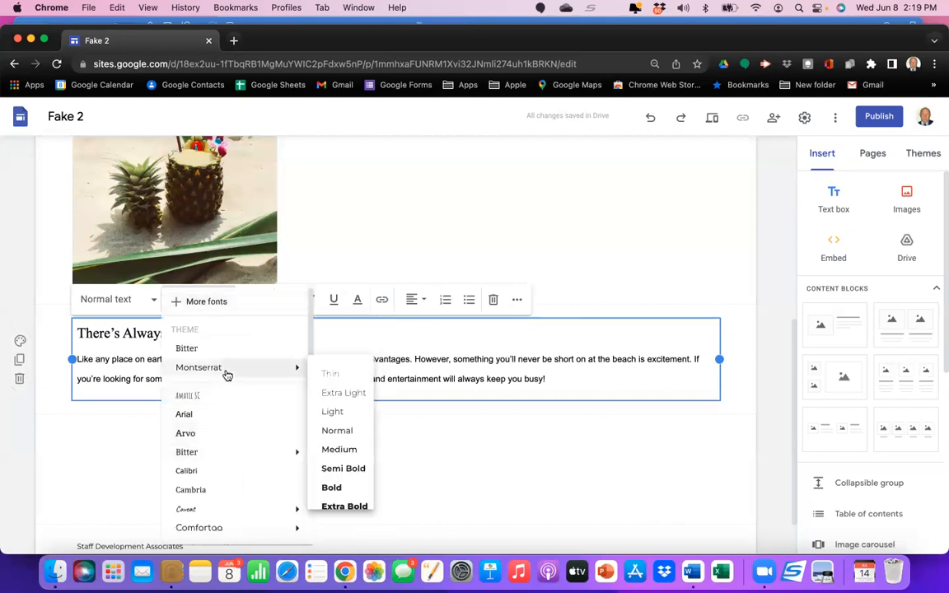
pyautogui.click(319, 453)
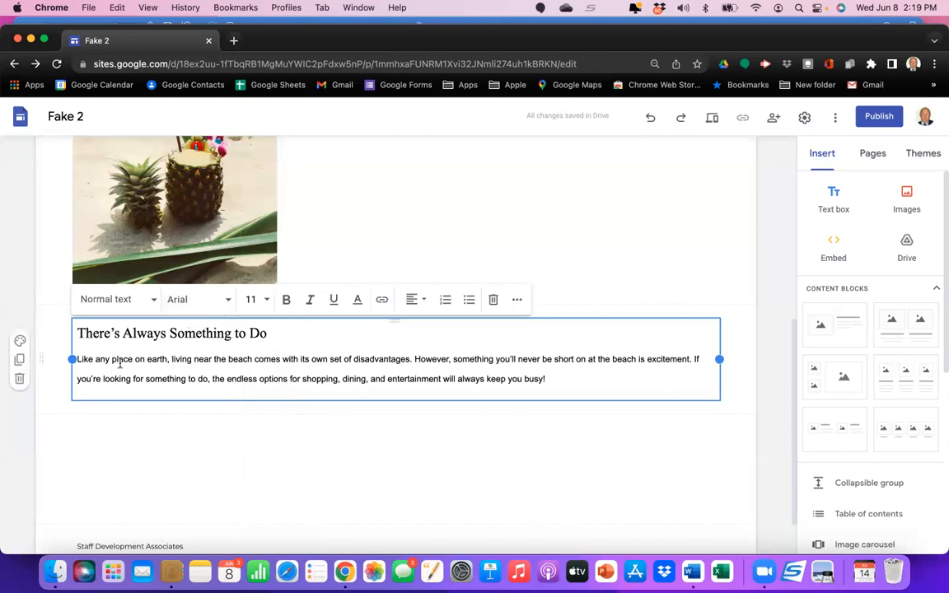
# Step: Set the font of the paragraph text below the heading to Montserrat, from "Like any place" through "entertainment will"
pyautogui.moveTo(76, 360); pyautogui.dragTo(453, 392)
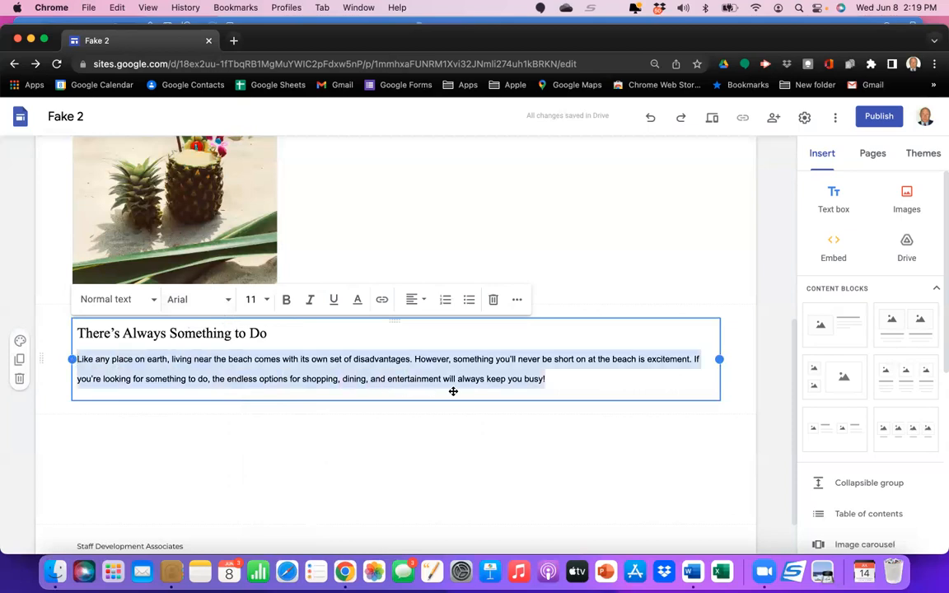
pyautogui.click(226, 302)
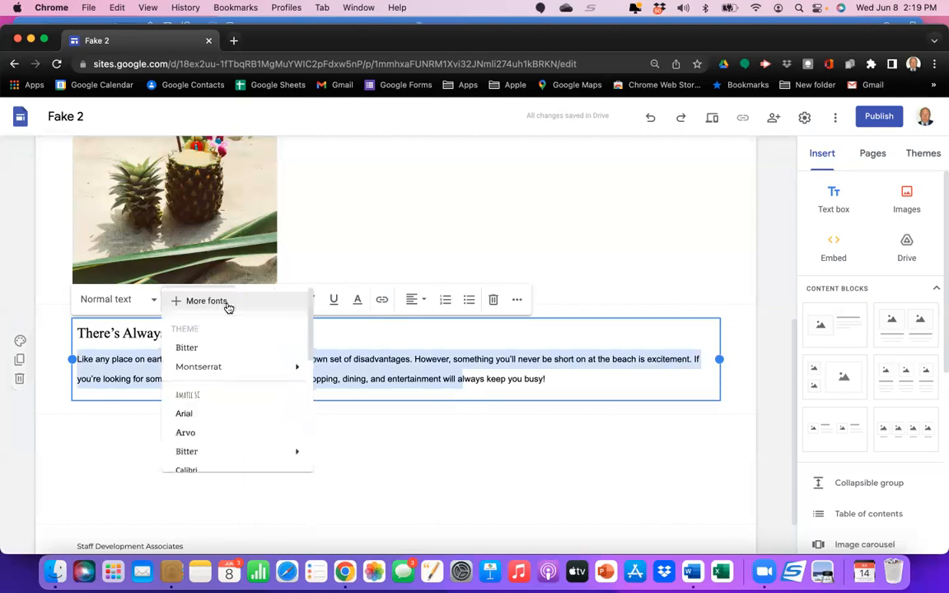
pyautogui.click(218, 367)
pyautogui.click(219, 431)
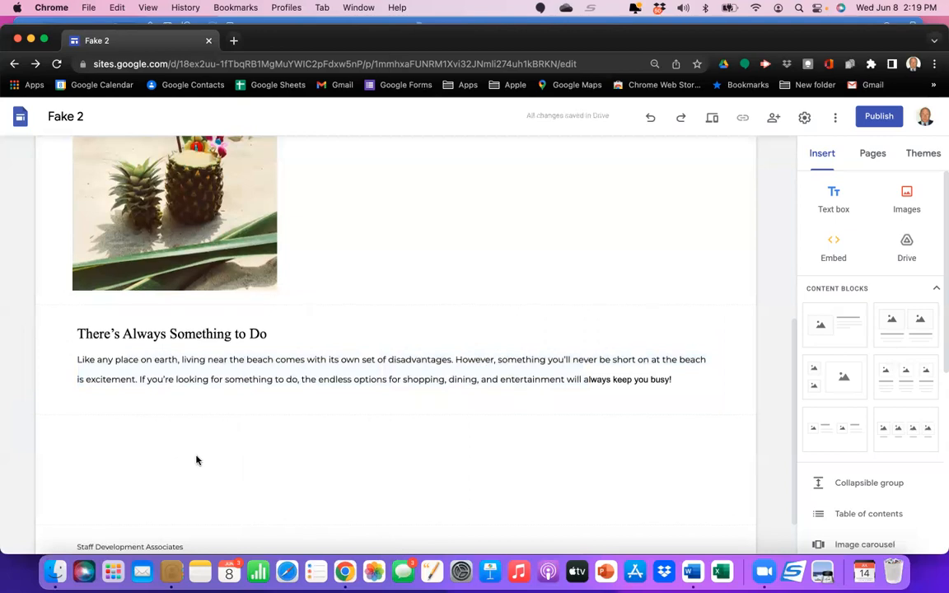
# Step: Narrow the text box to about half the page width and move it up beside the pineapple drink picture
pyautogui.scroll(2, 196, 458)
pyautogui.click(195, 437)
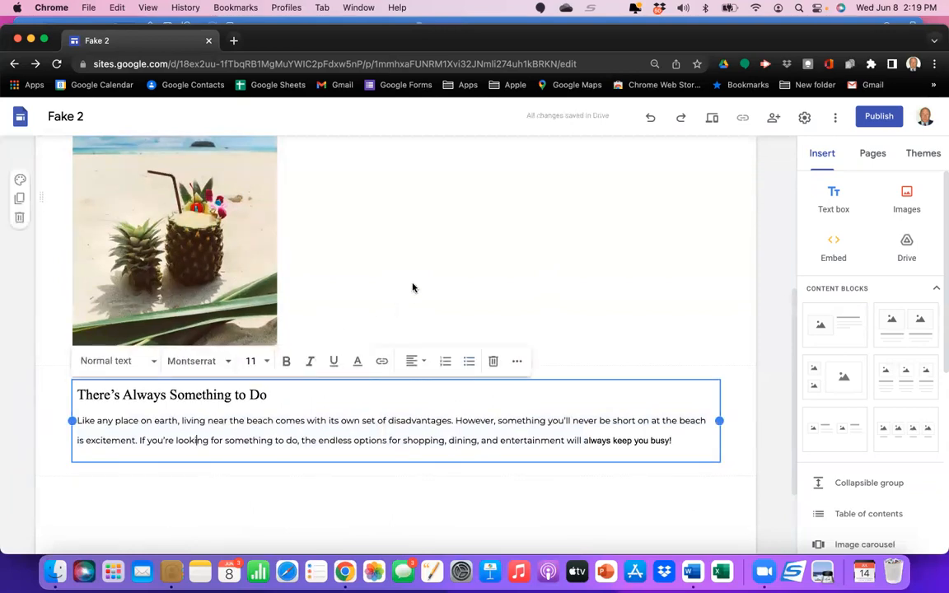
pyautogui.click(404, 380)
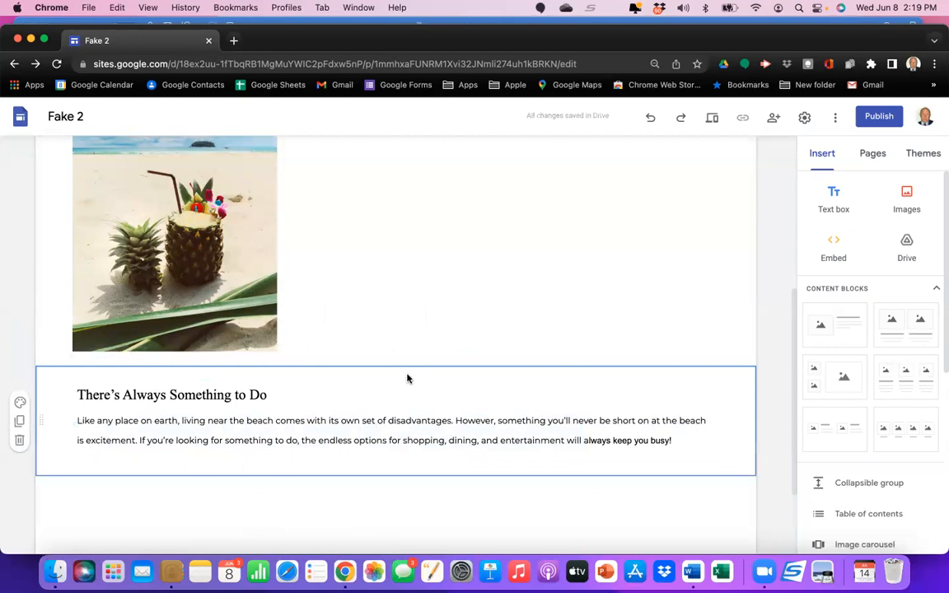
pyautogui.click(553, 488)
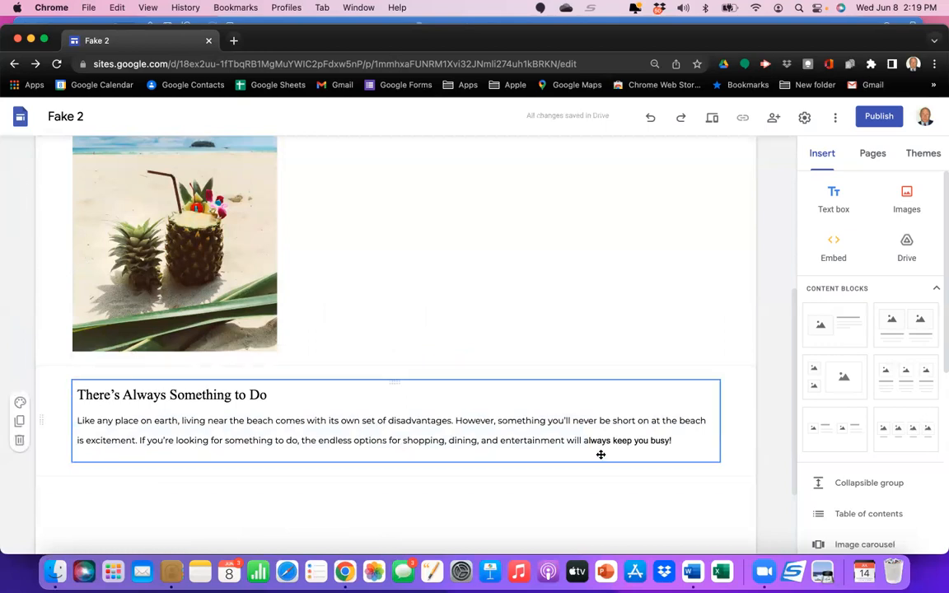
pyautogui.click(600, 452)
pyautogui.moveTo(718, 421); pyautogui.dragTo(707, 419)
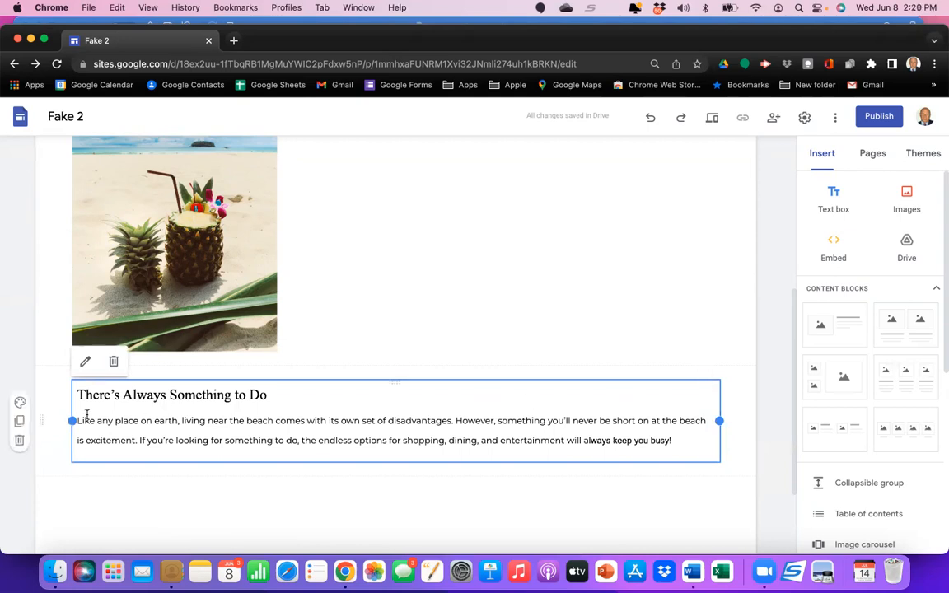
pyautogui.moveTo(73, 421); pyautogui.dragTo(416, 449)
pyautogui.click(489, 381)
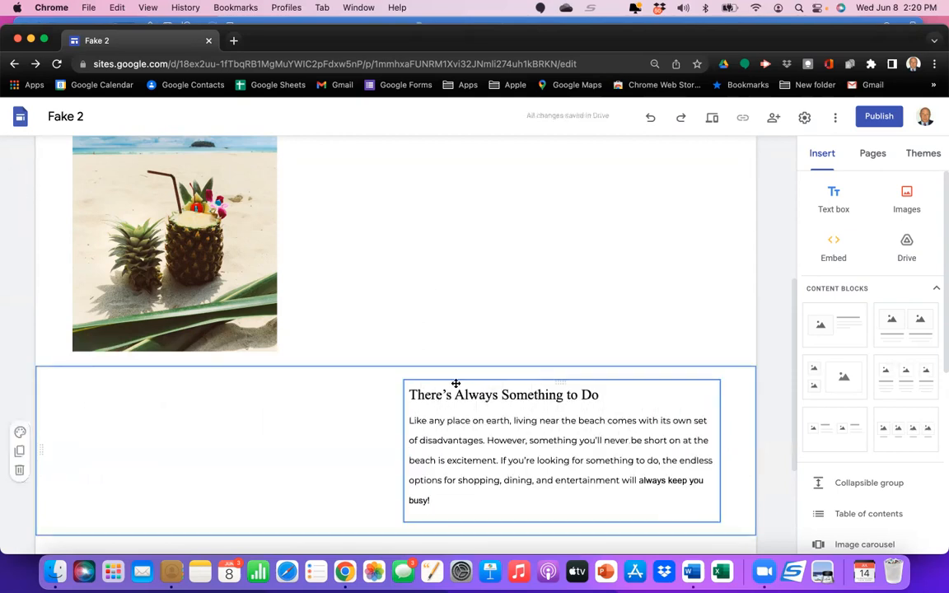
pyautogui.moveTo(457, 381); pyautogui.dragTo(432, 320)
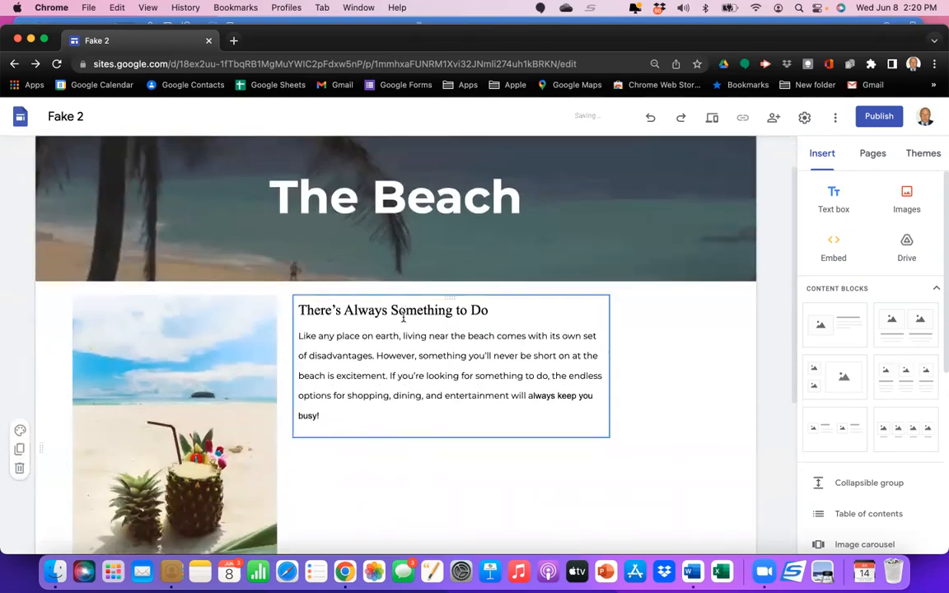
# Step: Set the font size of the whole paragraph below the "There's Always Something to Do" heading to 18
pyautogui.click(299, 310)
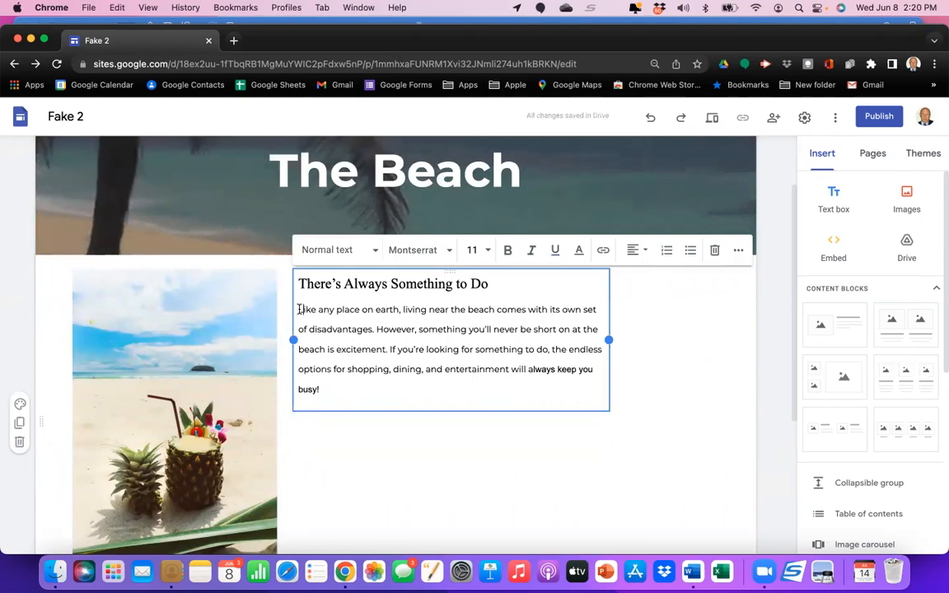
pyautogui.moveTo(300, 311); pyautogui.dragTo(356, 394)
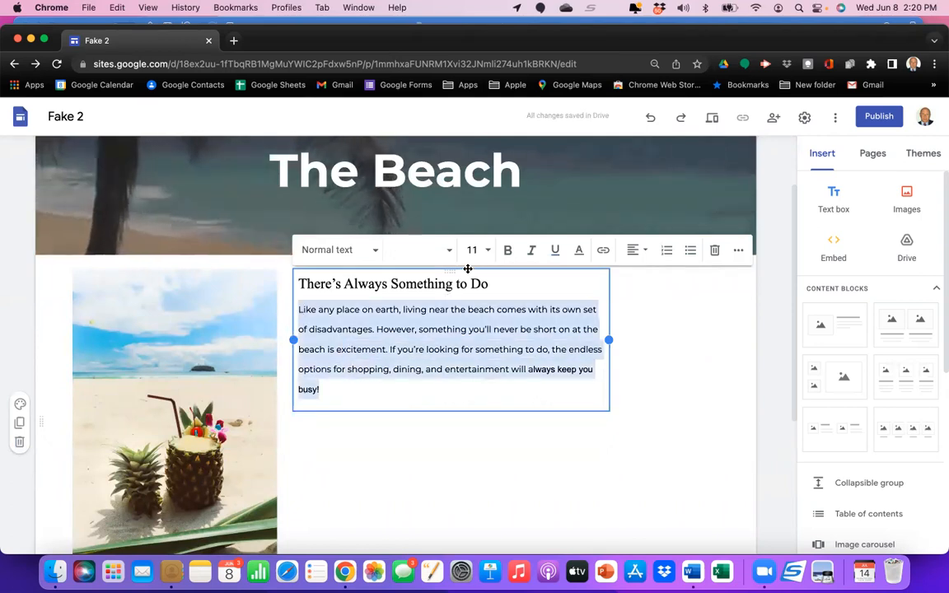
pyautogui.click(488, 251)
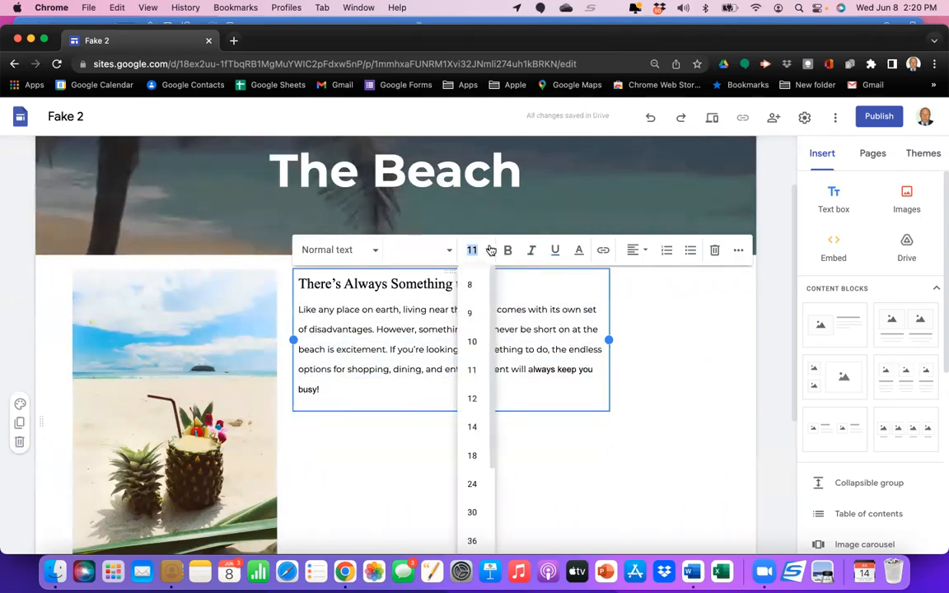
pyautogui.click(472, 455)
pyautogui.click(641, 426)
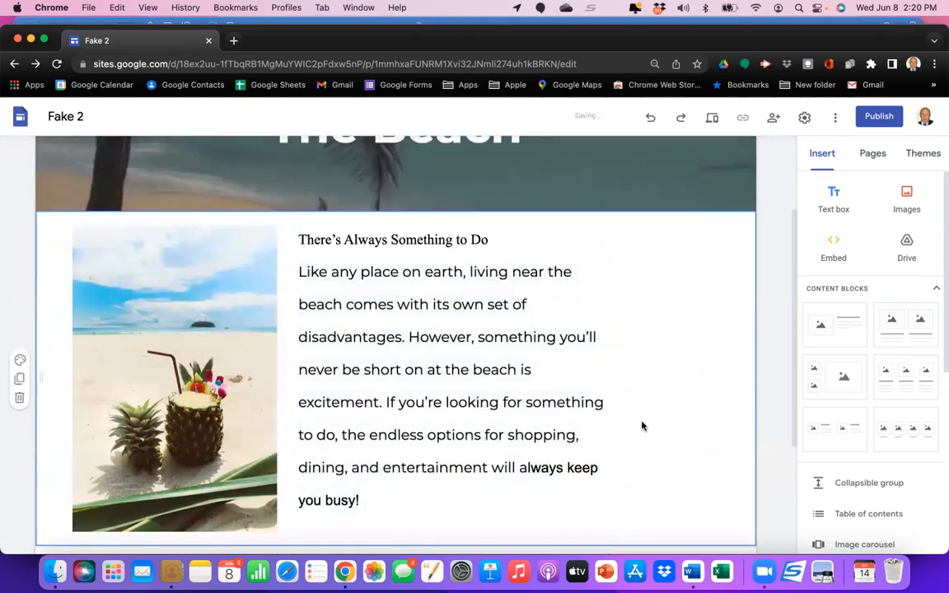
pyautogui.scroll(-3, 642, 426)
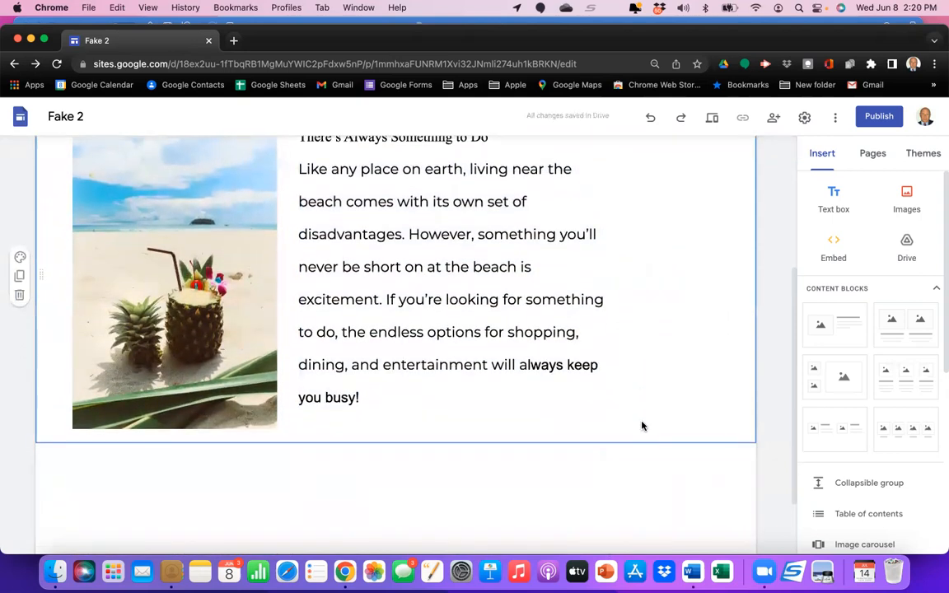
pyautogui.scroll(1, 642, 426)
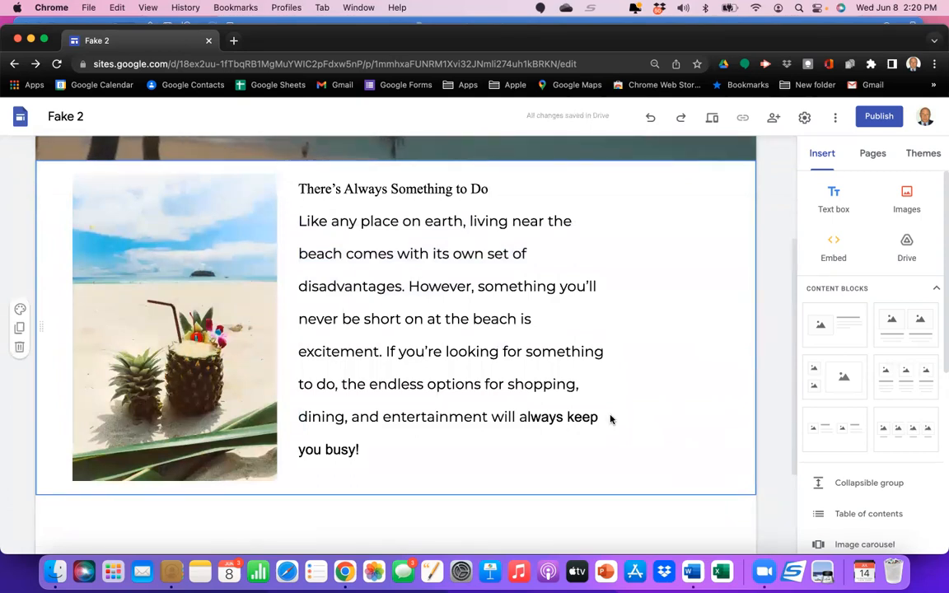
# Step: Insert the picture Beach hawaii.jpeg from the Beach Pics folder below the pineapple drink section
pyautogui.scroll(-3, 475, 486)
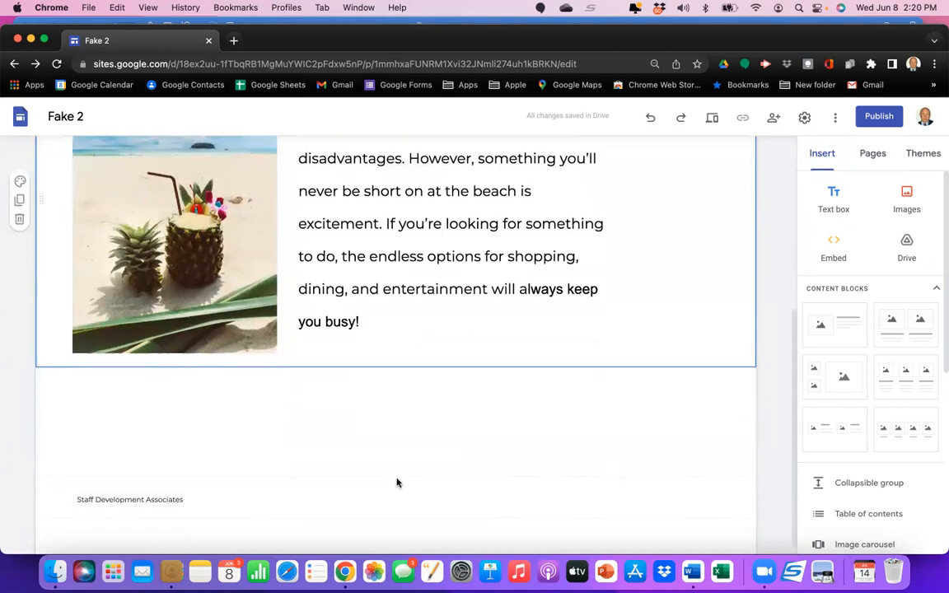
pyautogui.click(908, 194)
pyautogui.click(907, 238)
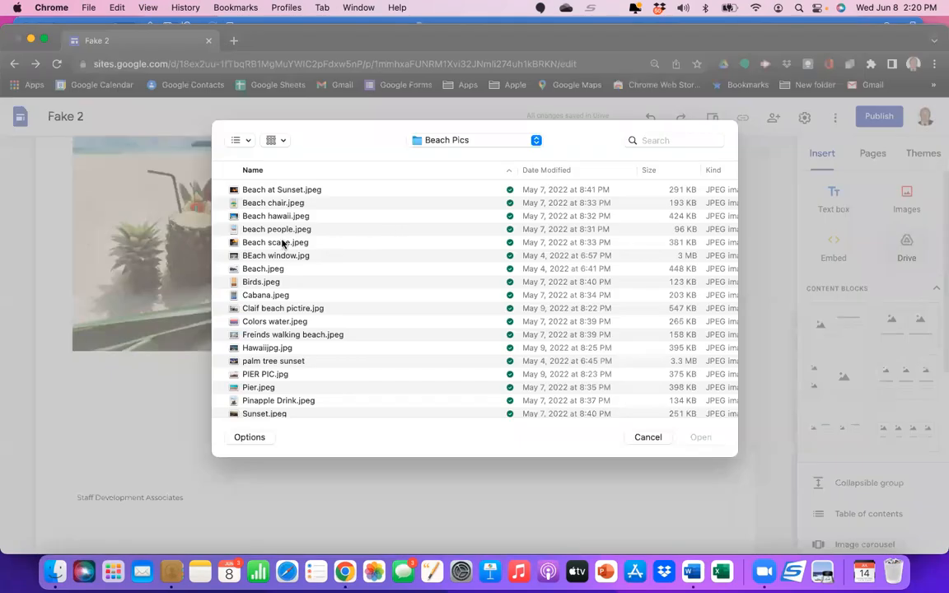
pyautogui.click(283, 218)
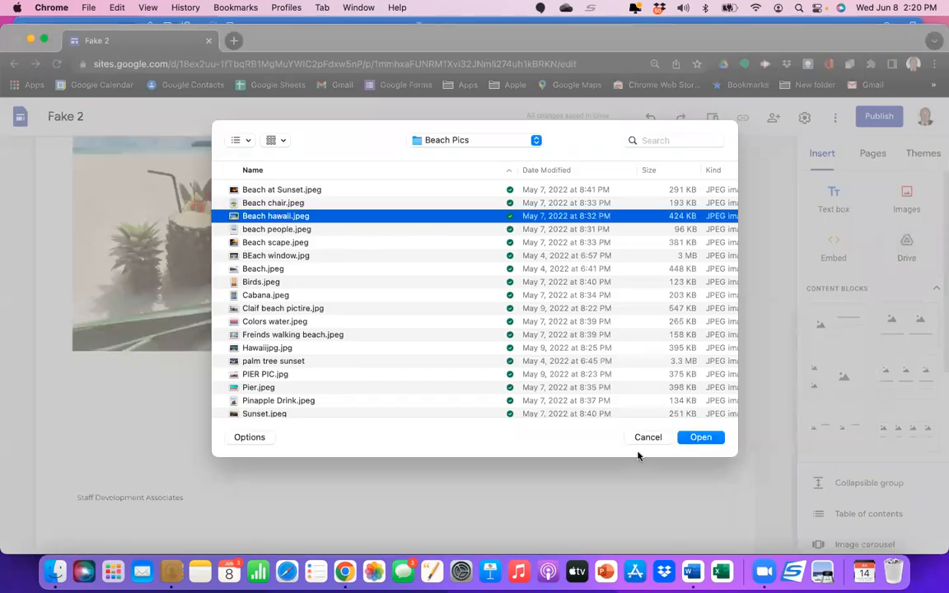
pyautogui.click(702, 438)
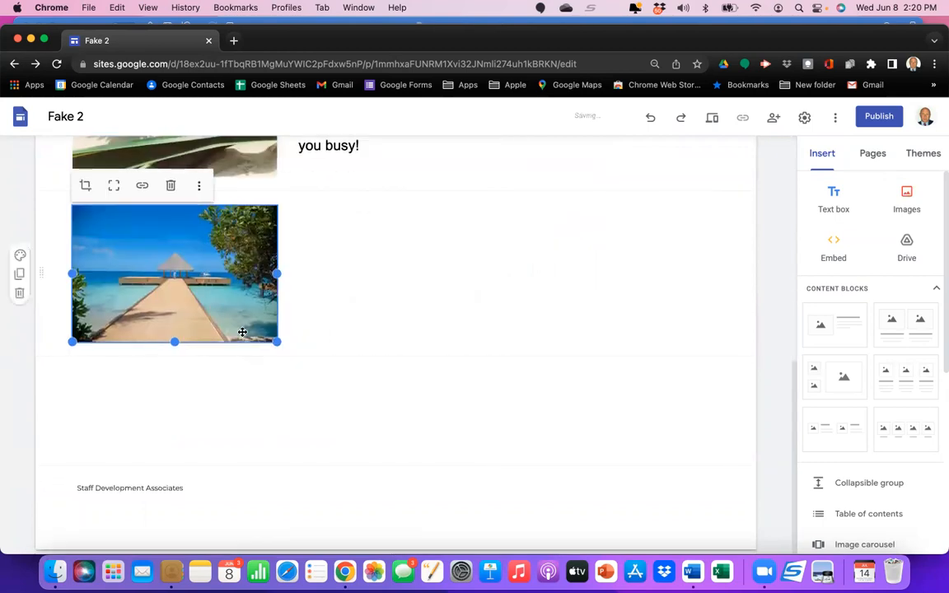
pyautogui.click(234, 379)
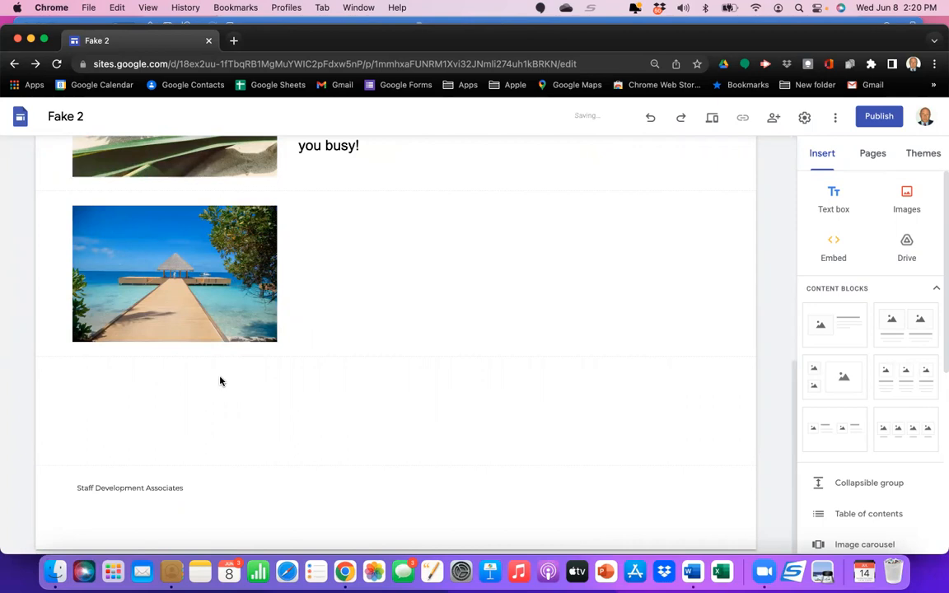
pyautogui.click(232, 326)
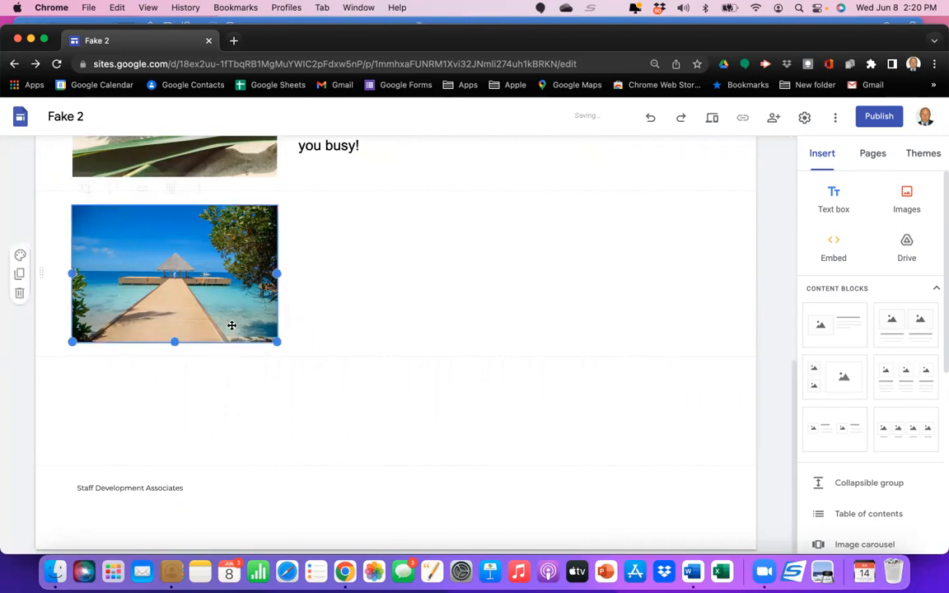
pyautogui.click(174, 386)
# Step: Add a text box reading "Bold Pier" below the pier picture
pyautogui.click(835, 194)
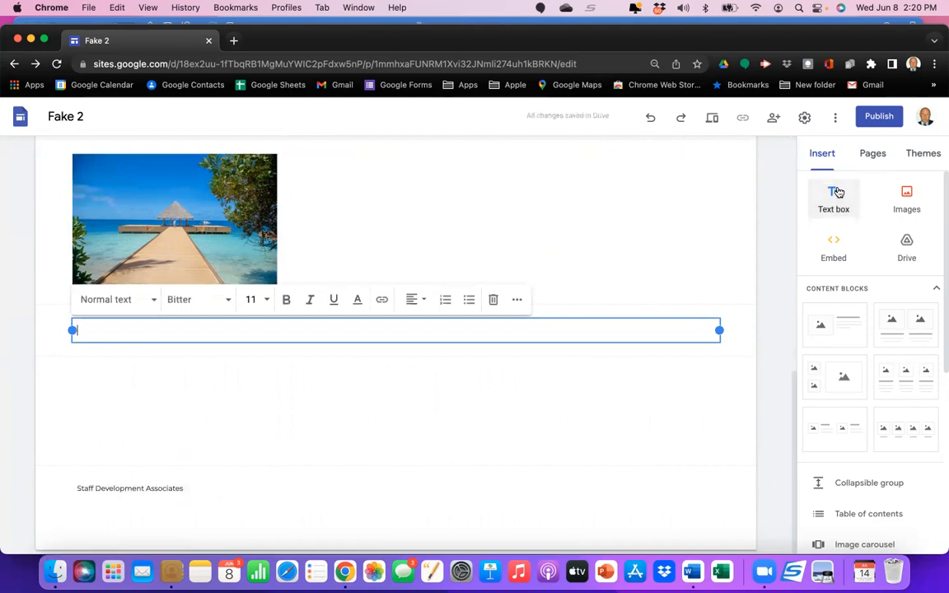
pyautogui.write('Bold Pier')
pyautogui.click(275, 407)
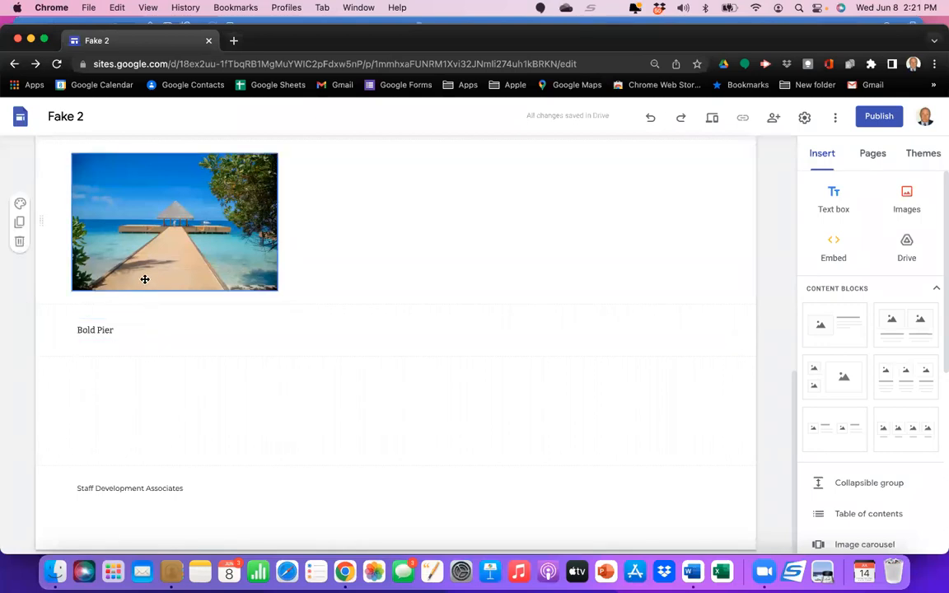
# Step: Move the "Bold Pier" text box directly above the pier picture so the two are grouped in one section
pyautogui.scroll(1, 144, 279)
pyautogui.moveTo(140, 302); pyautogui.dragTo(136, 373)
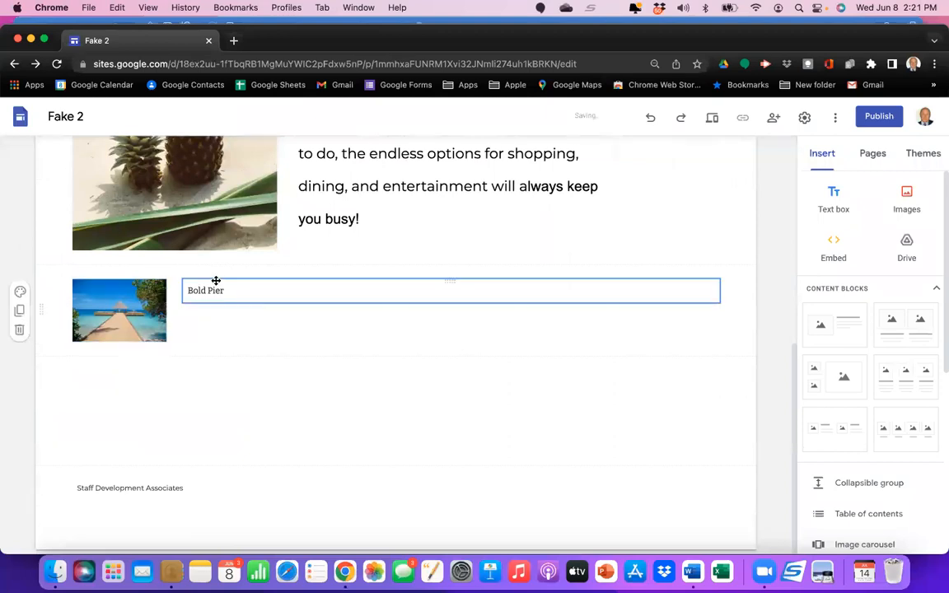
pyautogui.moveTo(217, 279); pyautogui.dragTo(127, 260)
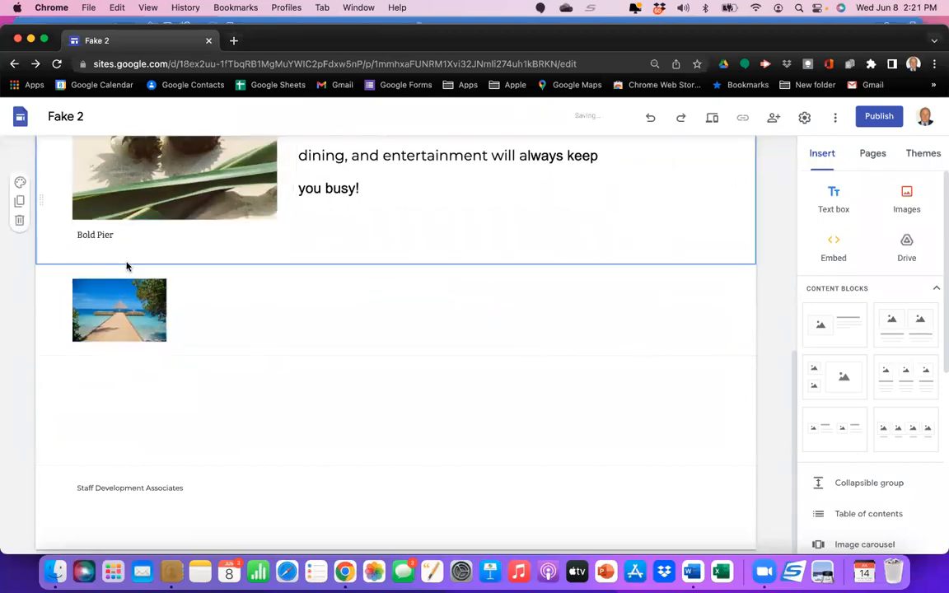
pyautogui.doubleClick(129, 265)
pyautogui.click(259, 305)
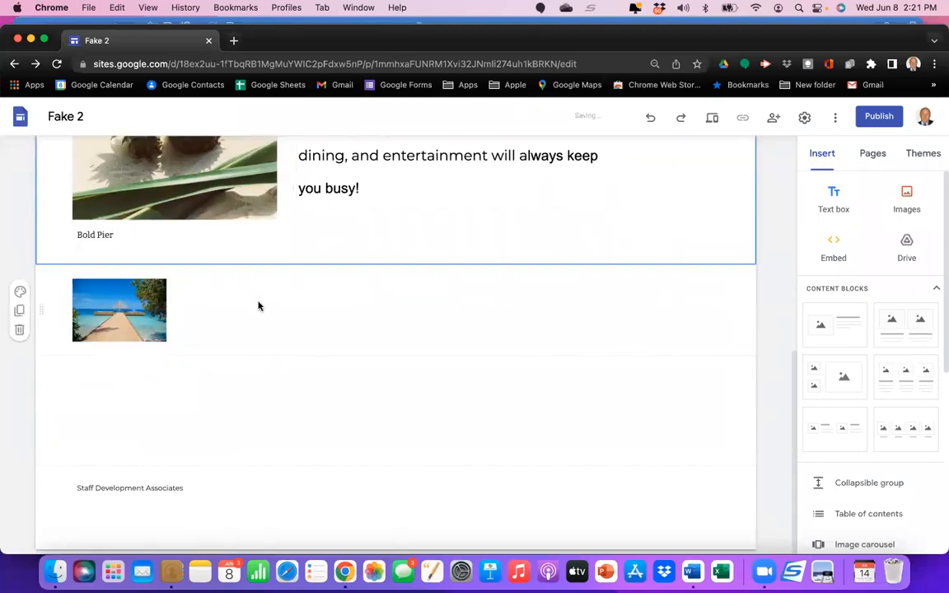
pyautogui.click(112, 238)
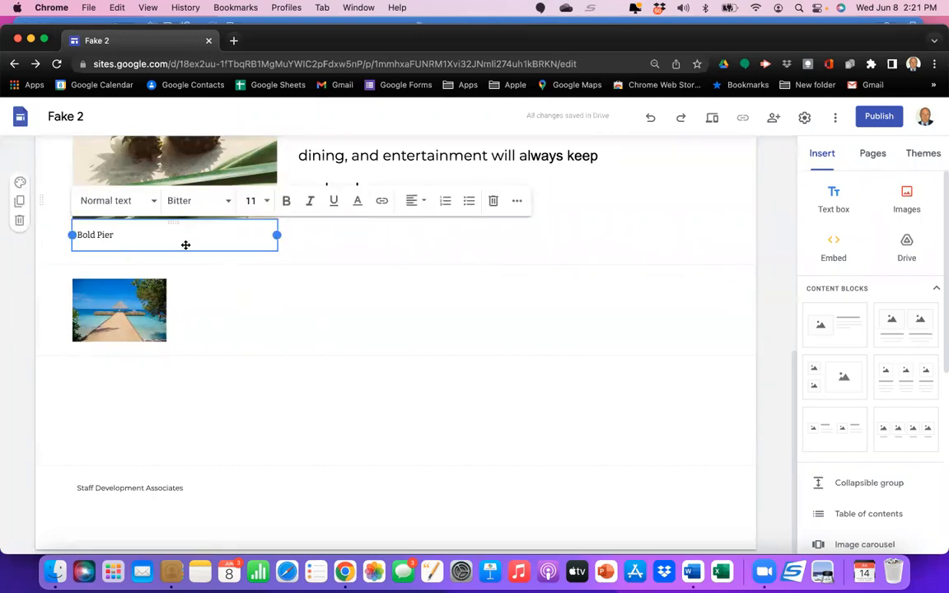
pyautogui.moveTo(189, 249); pyautogui.dragTo(169, 273)
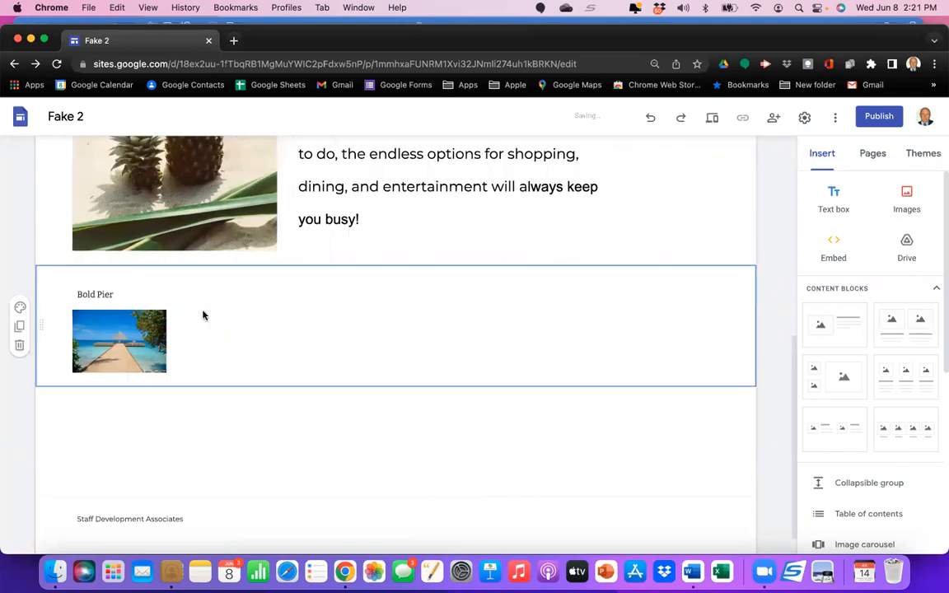
# Step: Shift the "Bold Pier" group inward, enlarge it to nearly half the page width with a taller picture, and make it collapsible
pyautogui.scroll(-1, 204, 315)
pyautogui.moveTo(148, 322); pyautogui.dragTo(185, 332)
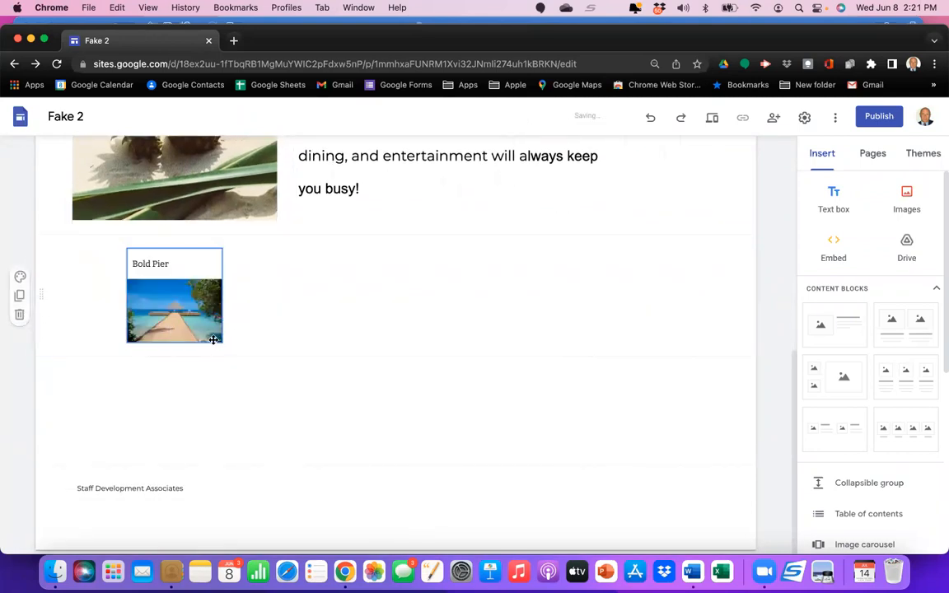
pyautogui.click(212, 337)
pyautogui.moveTo(221, 341); pyautogui.dragTo(366, 424)
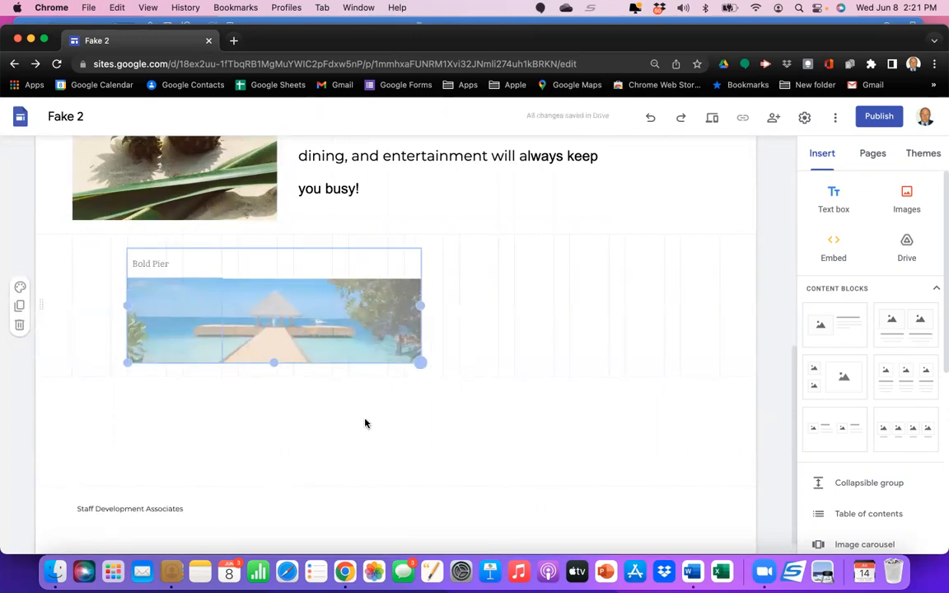
pyautogui.click(326, 357)
pyautogui.moveTo(285, 369); pyautogui.dragTo(286, 395)
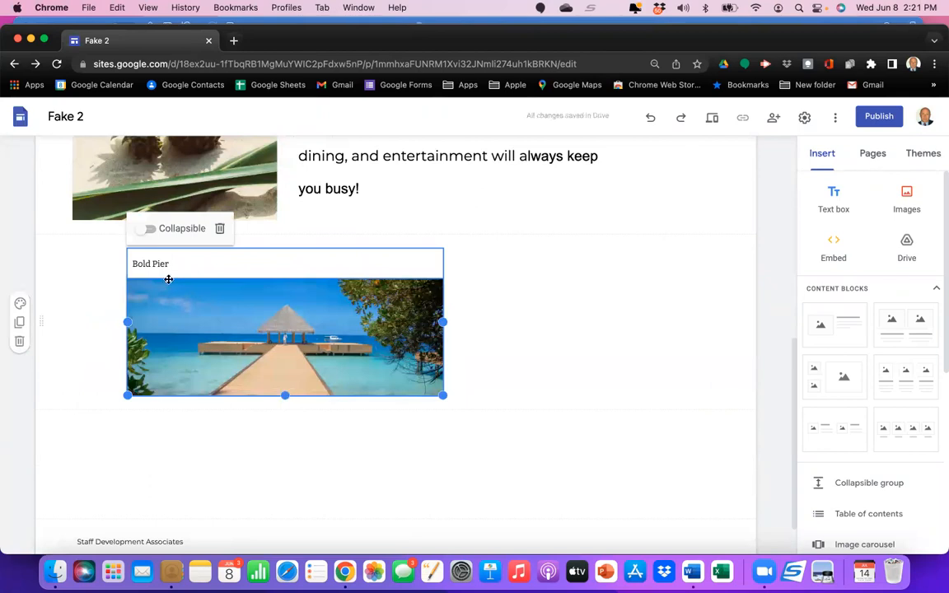
pyautogui.click(148, 232)
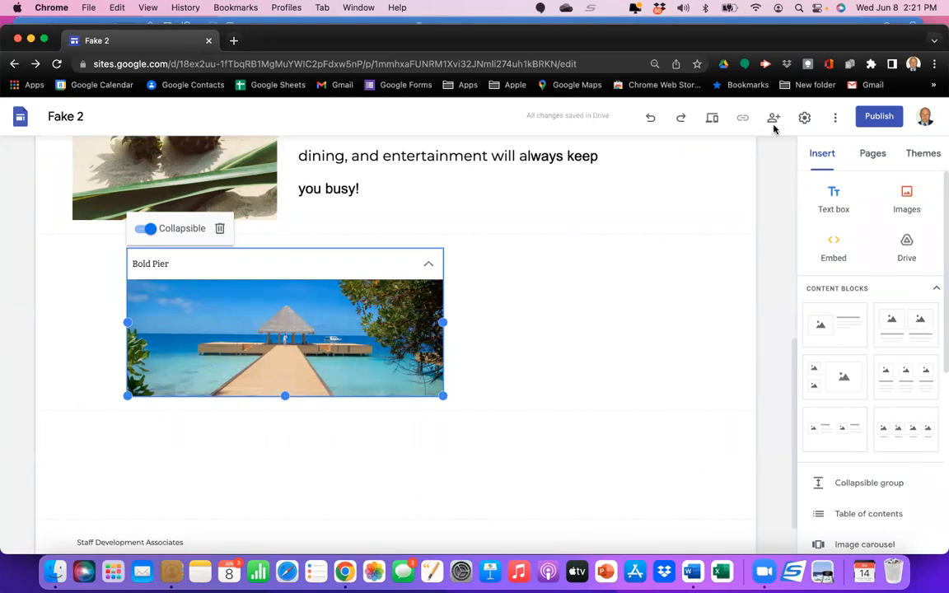
# Step: Preview the site and test expanding and collapsing the "Bold Pier" section
pyautogui.click(713, 118)
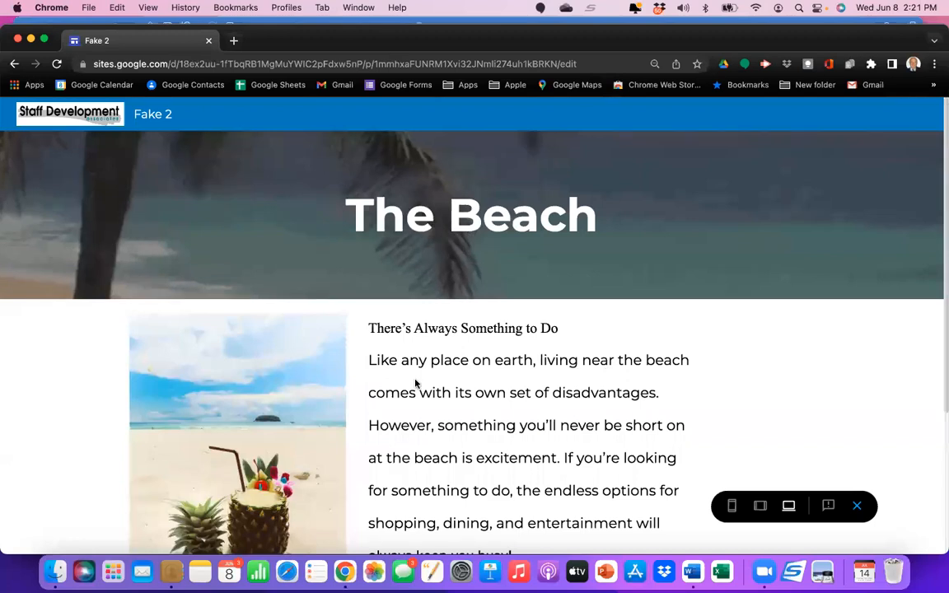
pyautogui.scroll(-3, 416, 383)
pyautogui.scroll(-2, 416, 383)
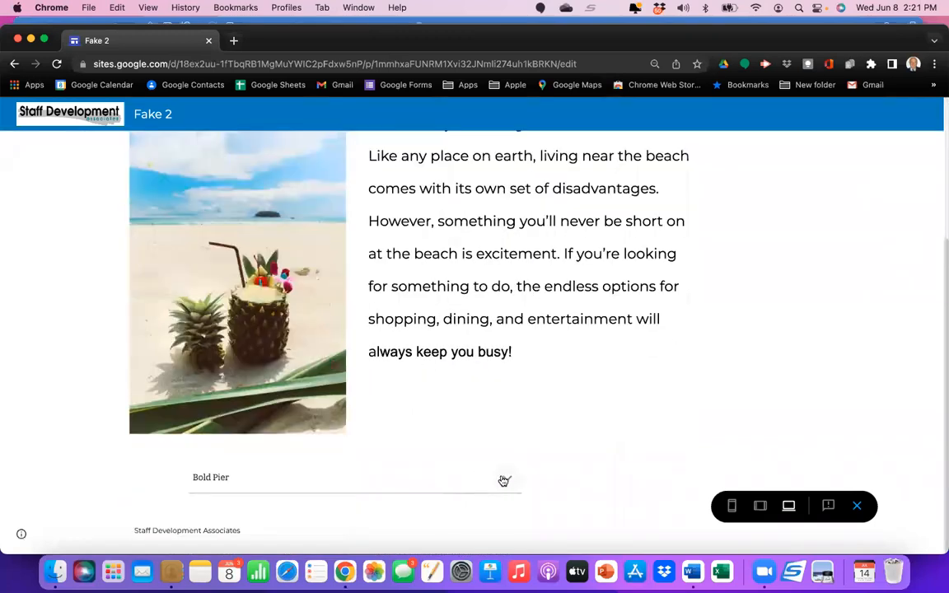
pyautogui.click(507, 482)
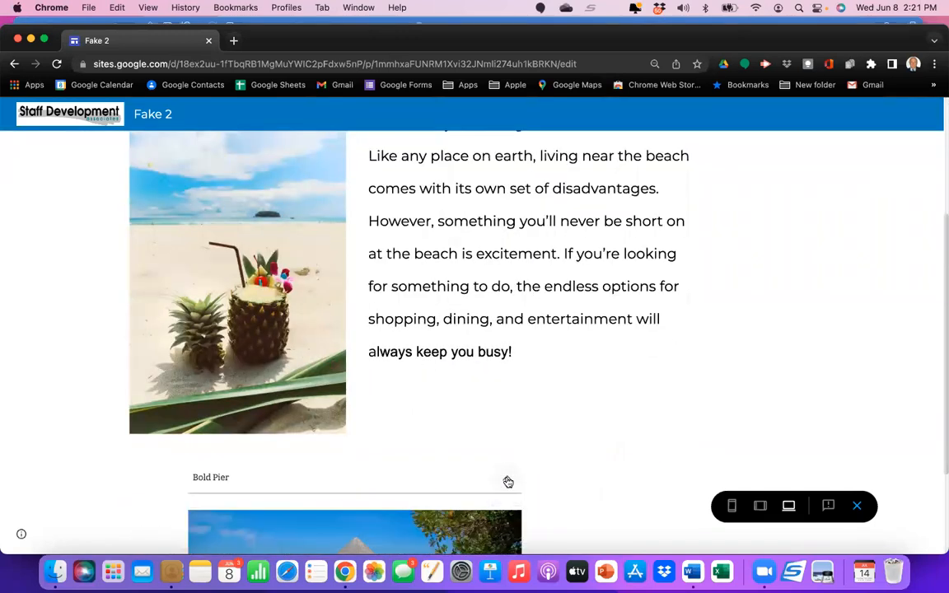
pyautogui.scroll(-3, 507, 482)
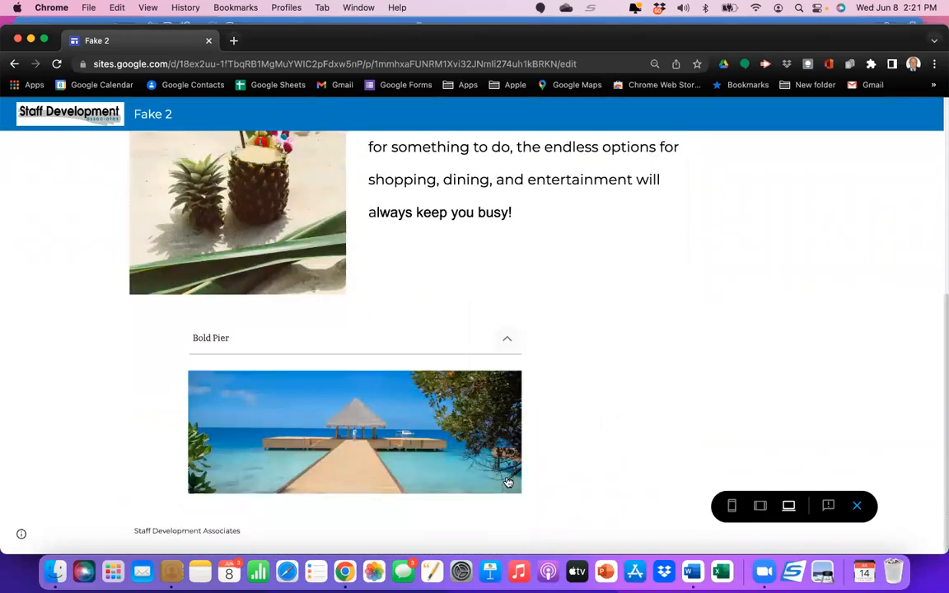
pyautogui.click(506, 339)
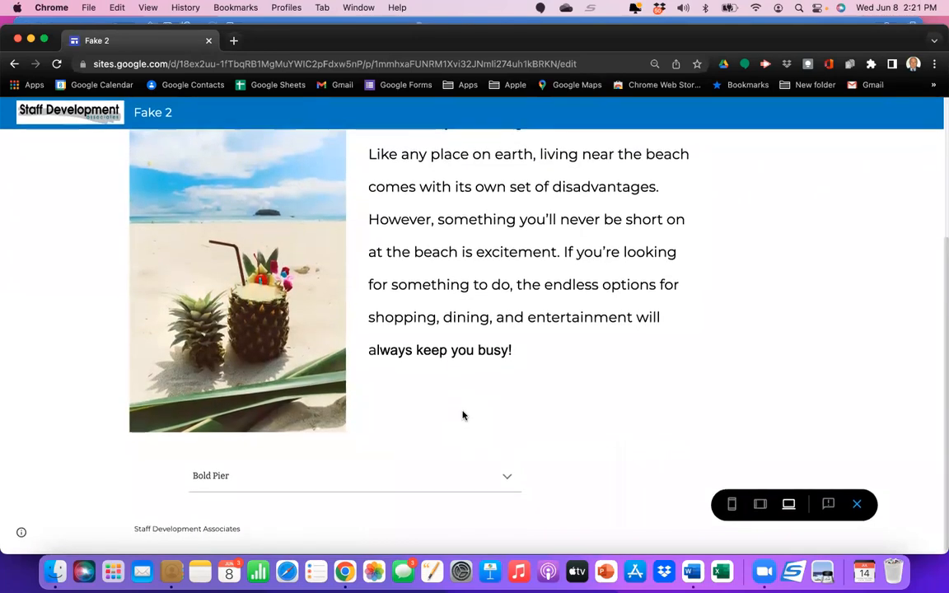
pyautogui.scroll(1, 463, 416)
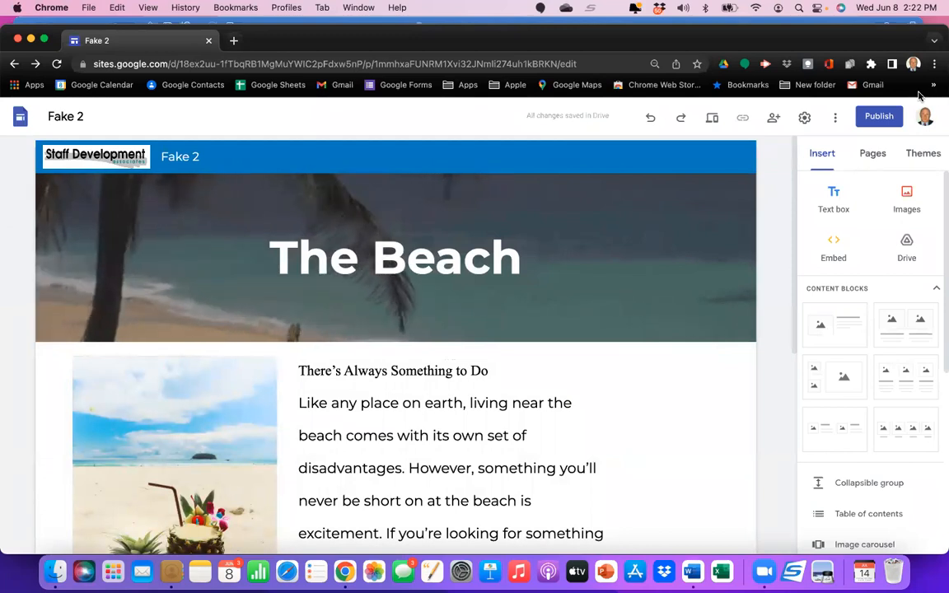
# Step: Preview the site in the phone, tablet and large screen layouts, review the whole page, and return to editing
pyautogui.click(713, 124)
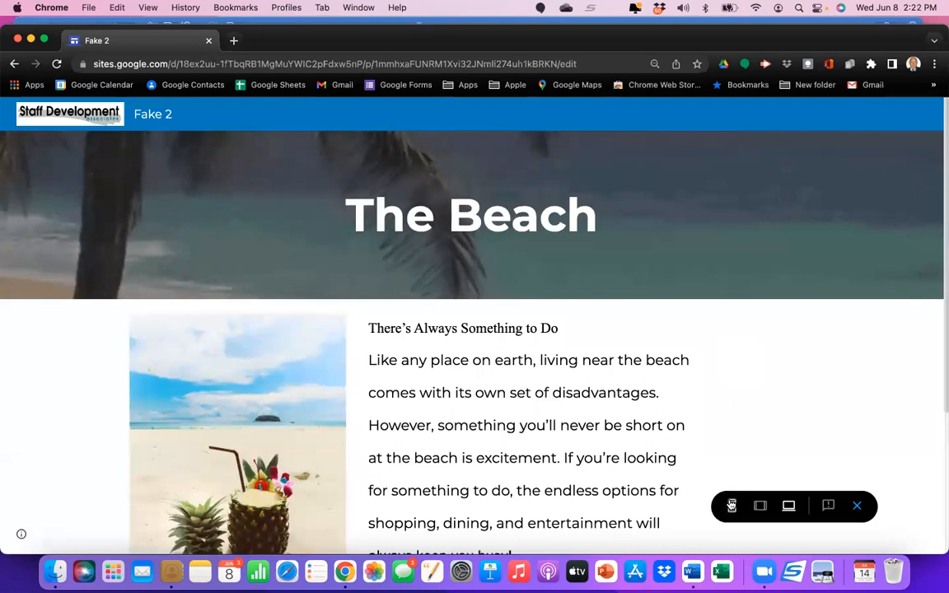
pyautogui.click(732, 506)
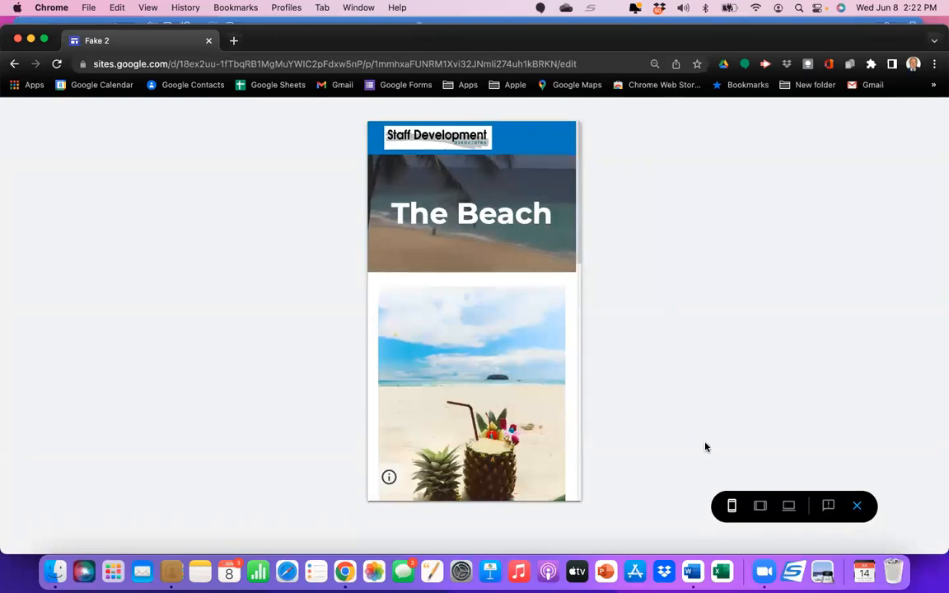
pyautogui.click(759, 506)
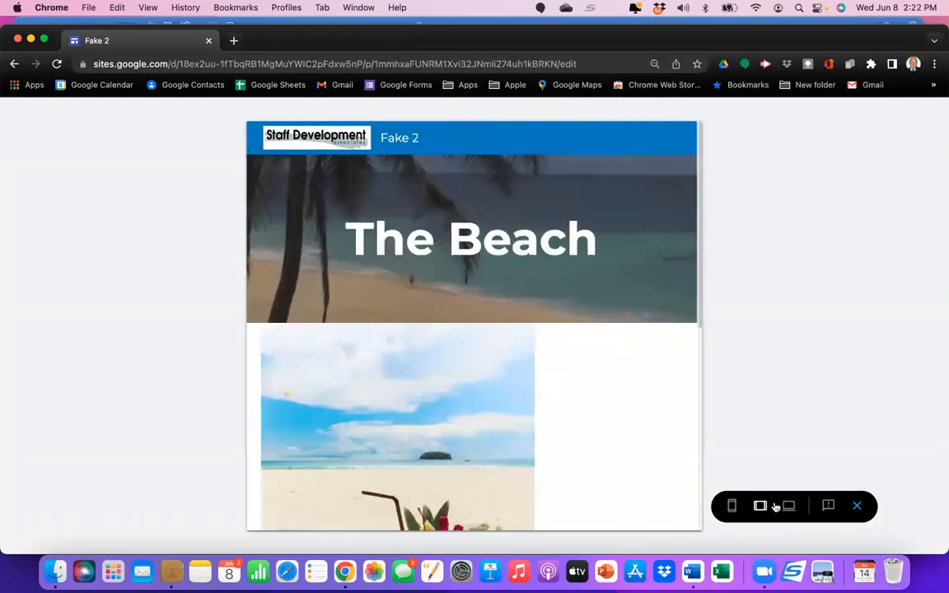
pyautogui.click(787, 508)
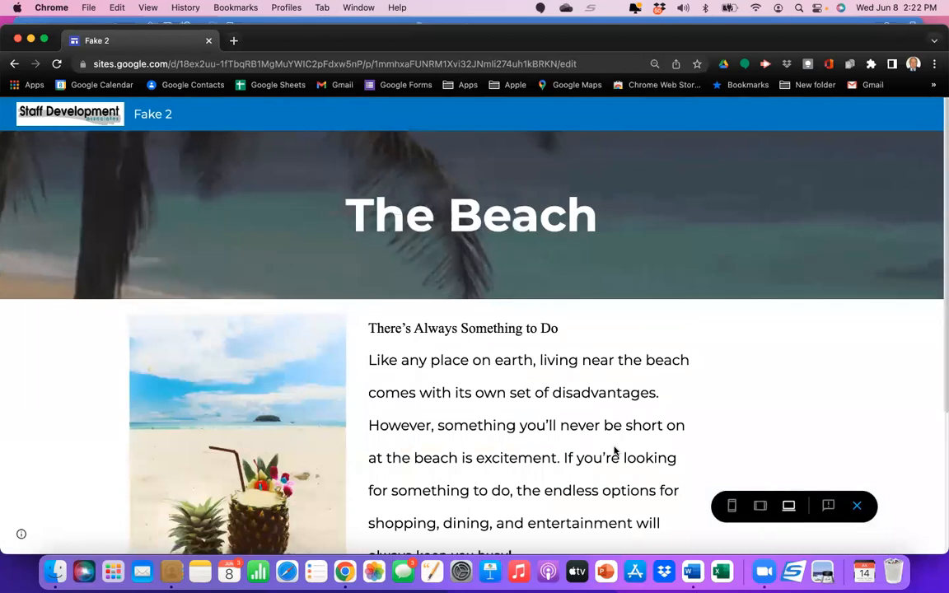
pyautogui.scroll(-5, 614, 451)
pyautogui.scroll(2, 615, 451)
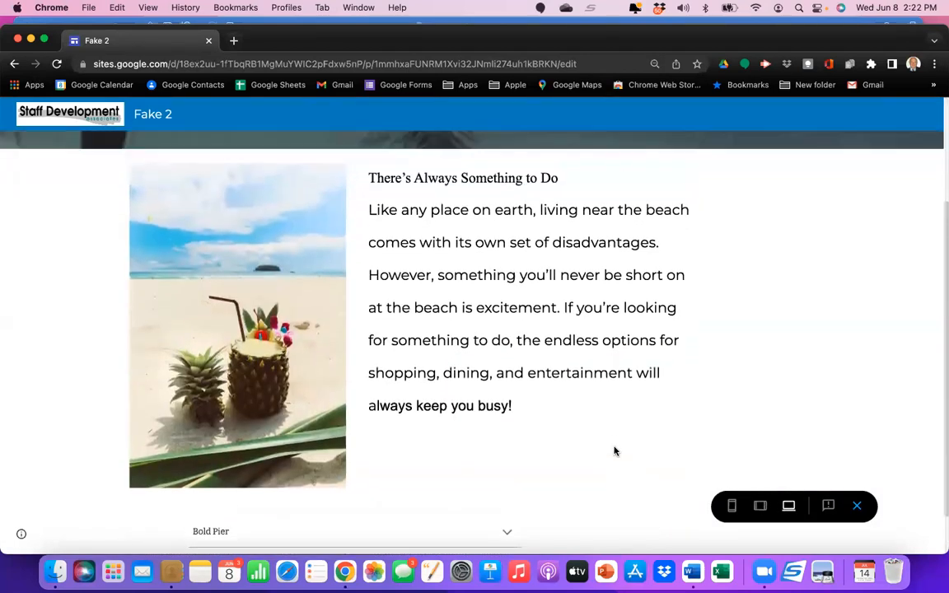
pyautogui.scroll(3, 615, 450)
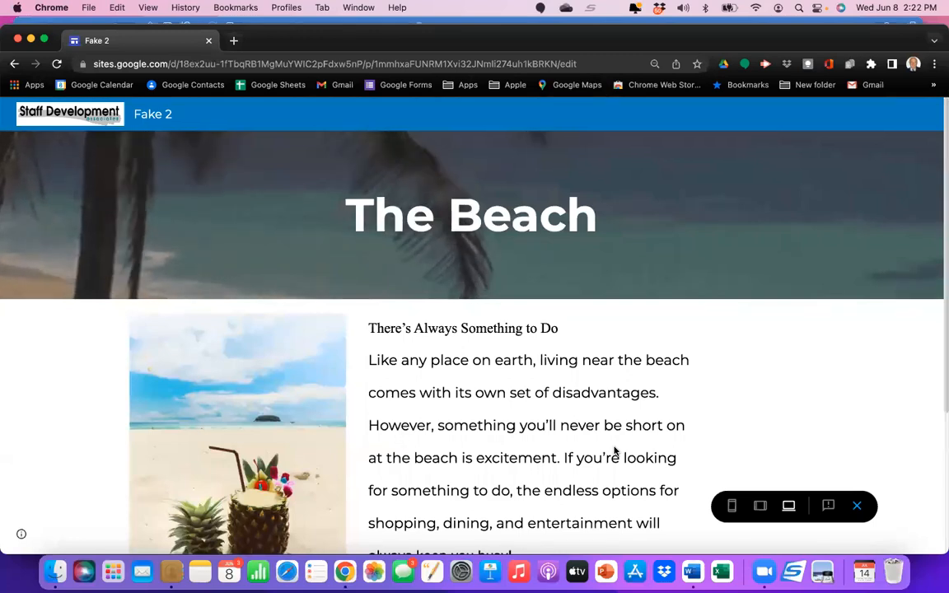
pyautogui.click(857, 506)
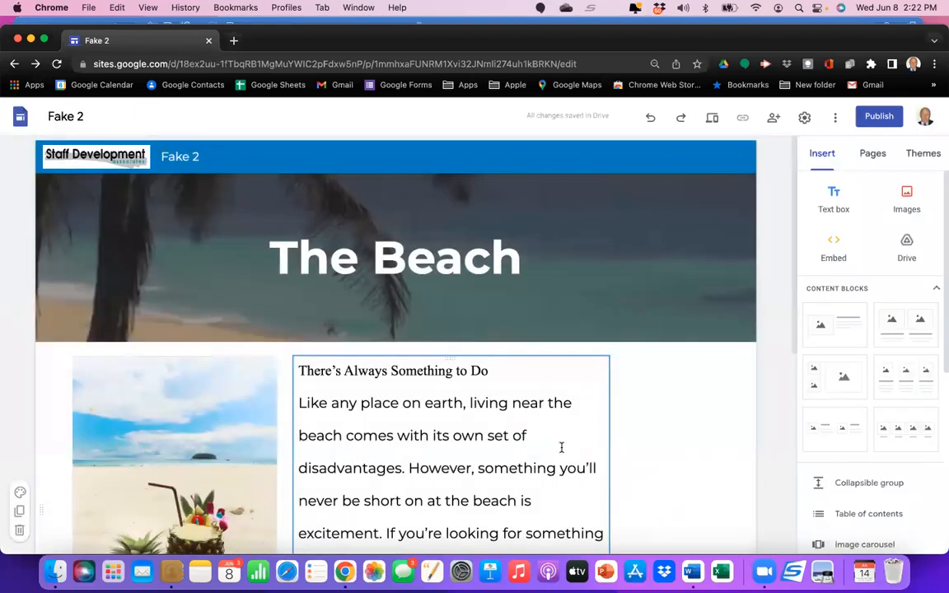
# Step: Add a new page named "Love Beach" to the site
pyautogui.scroll(-3, 637, 484)
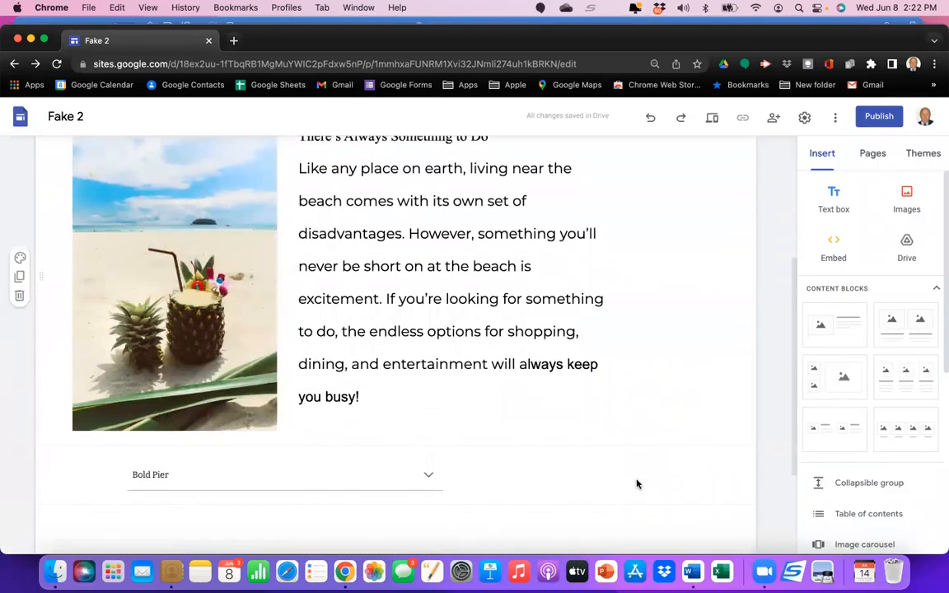
pyautogui.scroll(3, 636, 484)
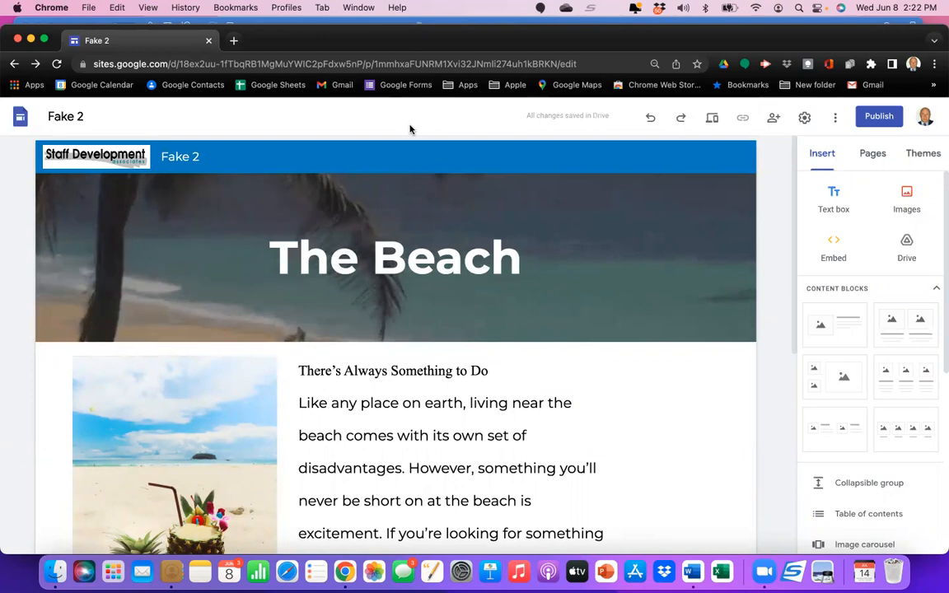
pyautogui.click(878, 161)
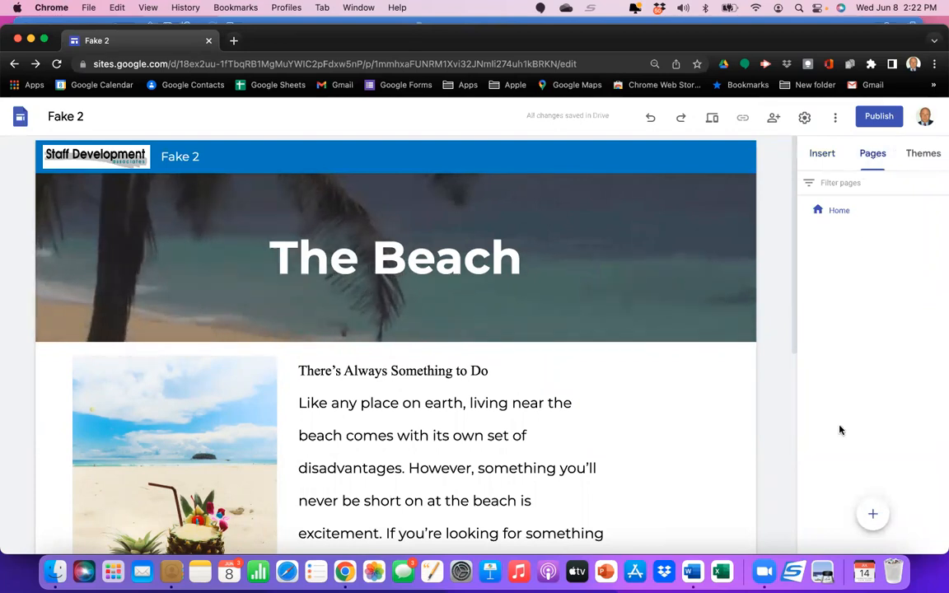
pyautogui.click(875, 510)
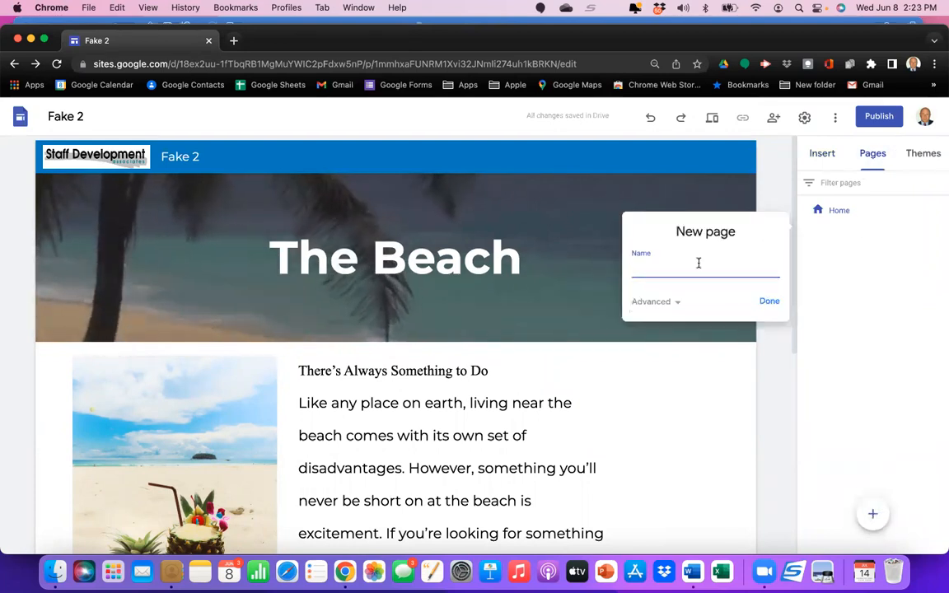
pyautogui.write('Lo')
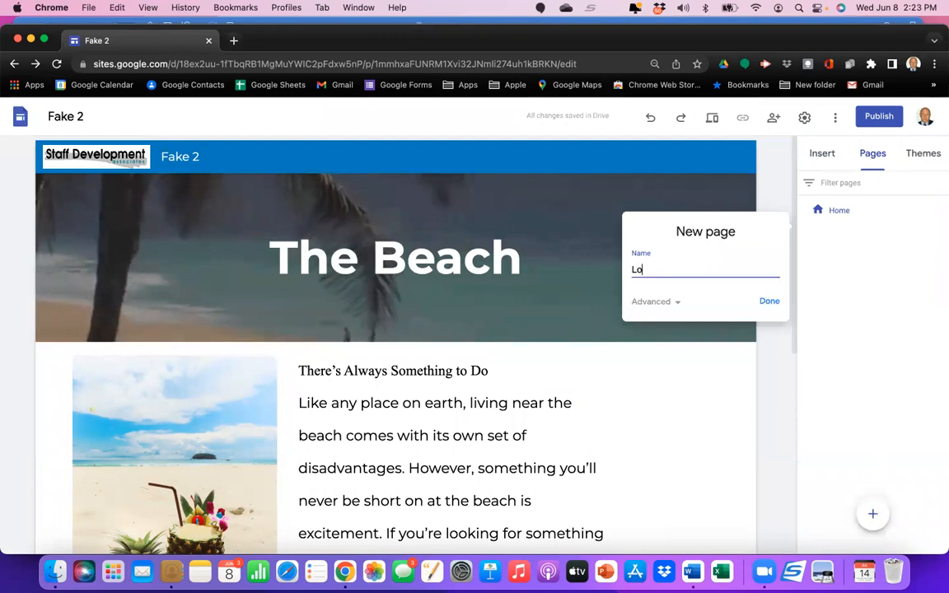
pyautogui.write('ve Beach')
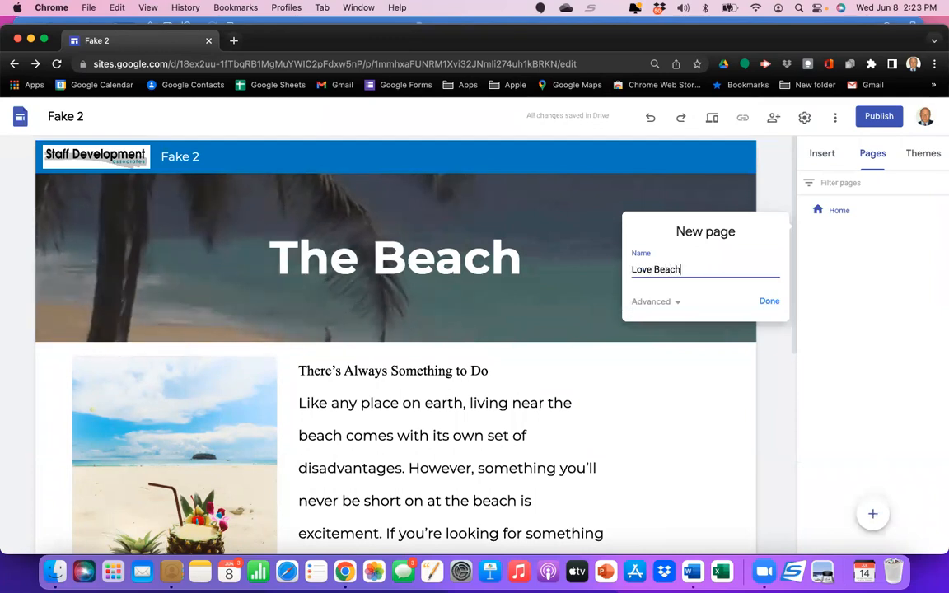
pyautogui.click(771, 304)
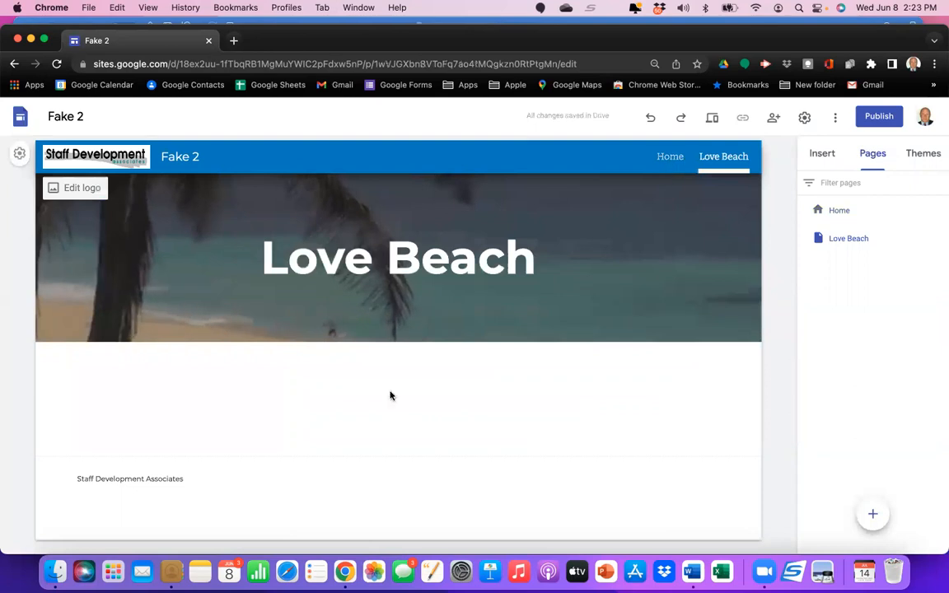
# Step: Replace the Love Beach page's header image with Beach.jpeg from the Beach Pics folder and compare it with the Home header
pyautogui.click(668, 157)
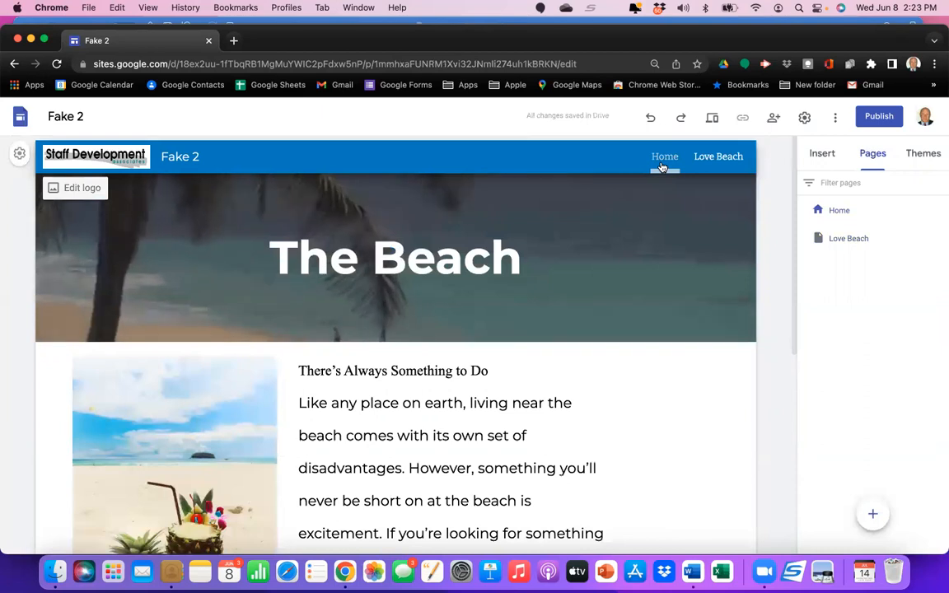
pyautogui.click(718, 157)
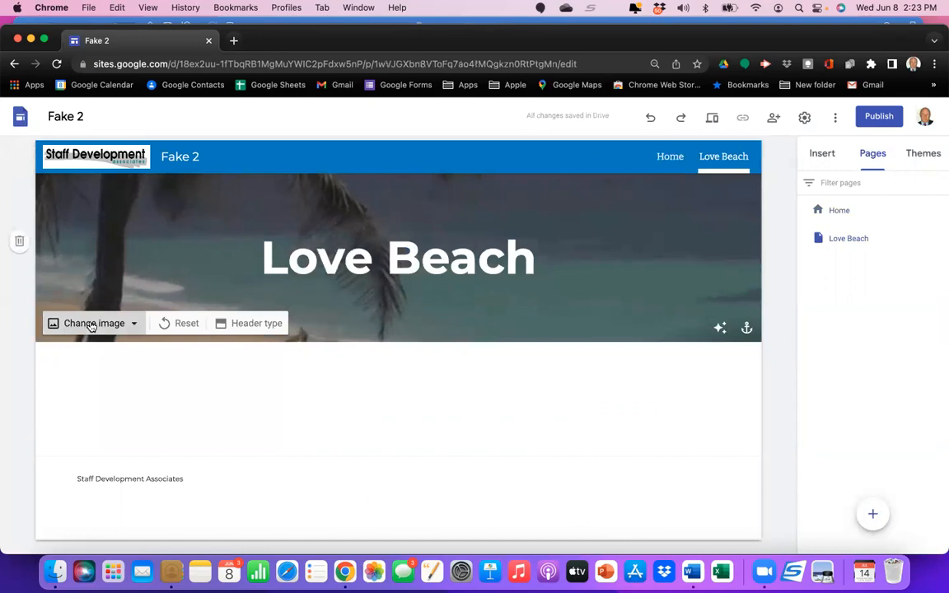
pyautogui.click(91, 324)
pyautogui.click(81, 359)
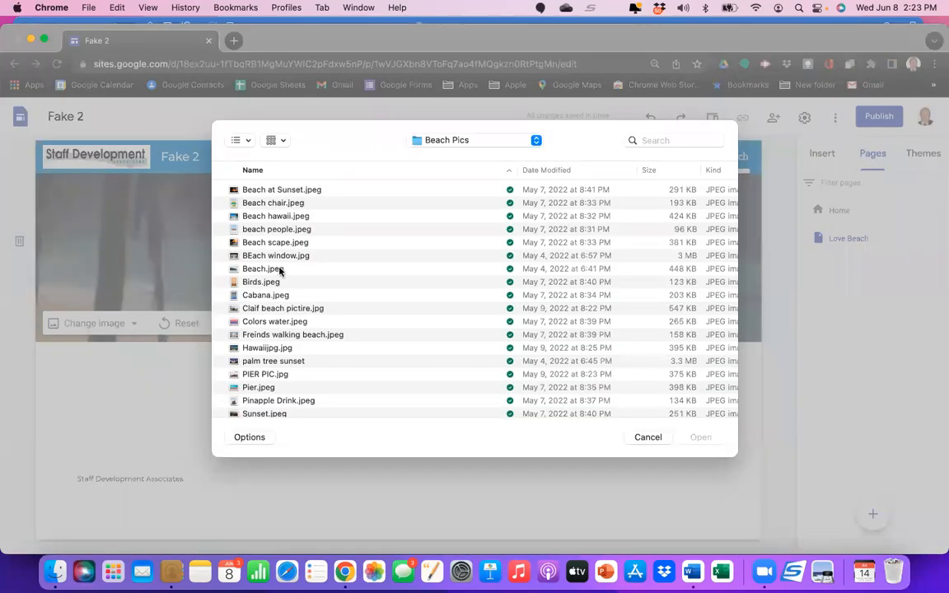
pyautogui.click(280, 269)
pyautogui.click(703, 438)
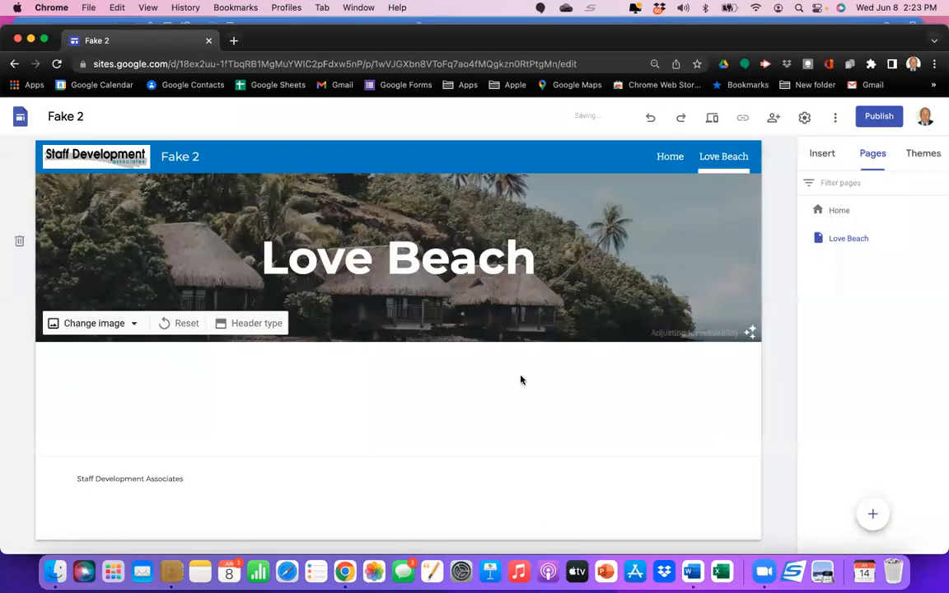
pyautogui.click(665, 158)
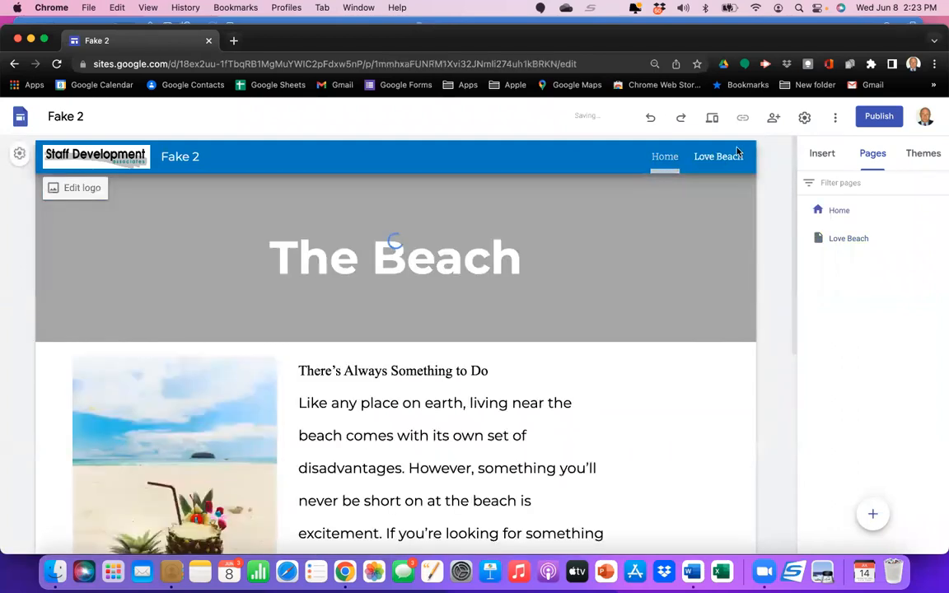
pyautogui.click(725, 158)
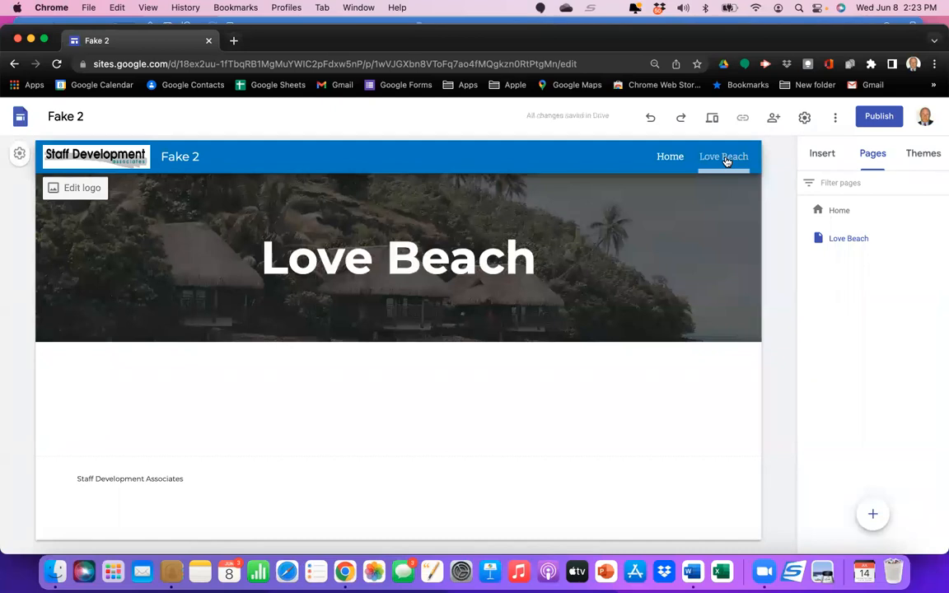
# Step: Add a new page named "Next Page" directly after Home
pyautogui.click(669, 158)
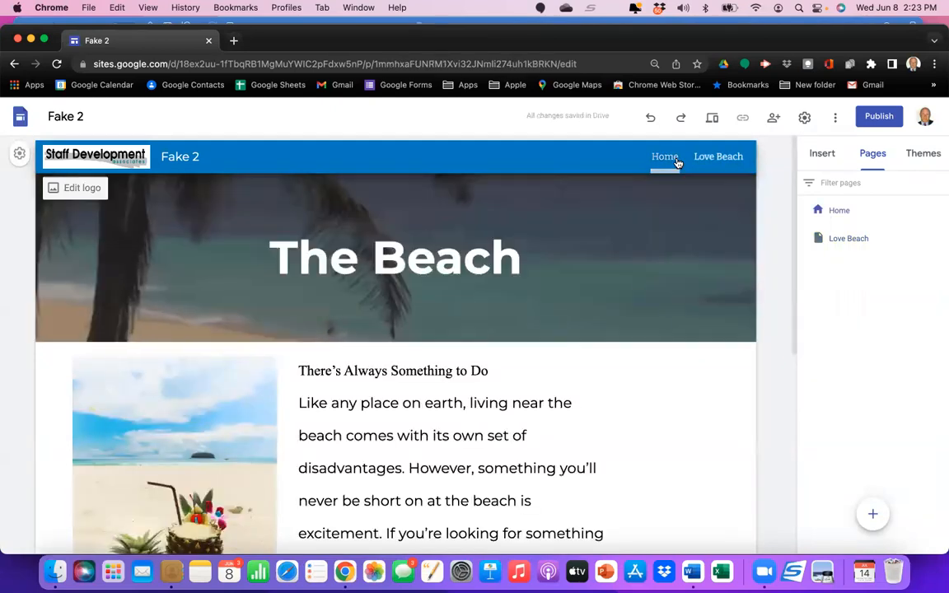
pyautogui.click(872, 514)
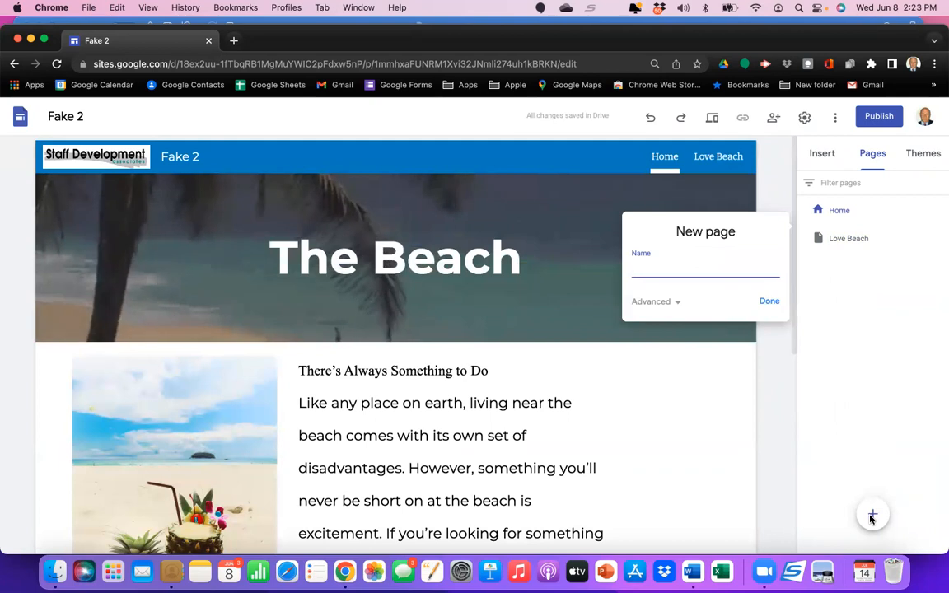
pyautogui.write('Ne')
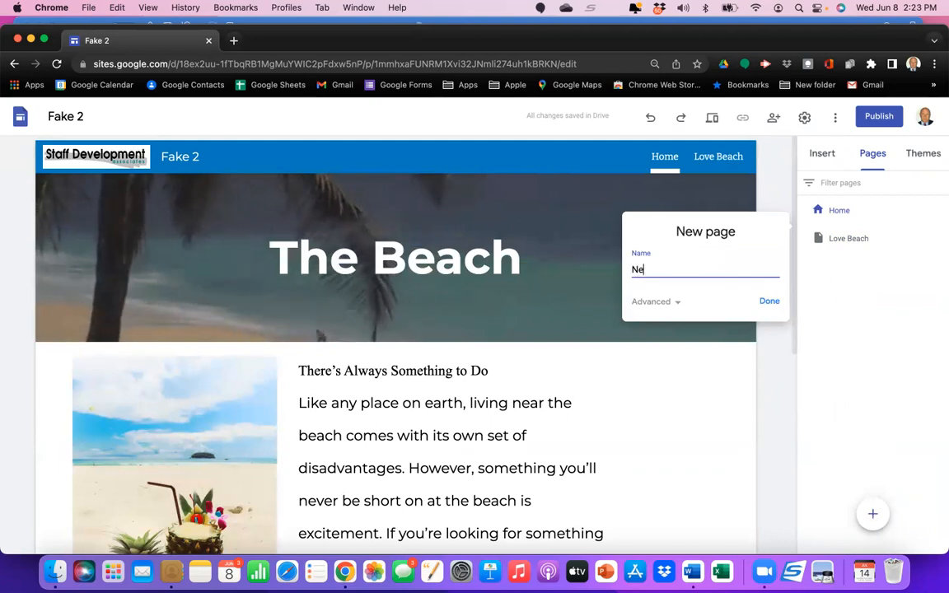
pyautogui.write('xt Page')
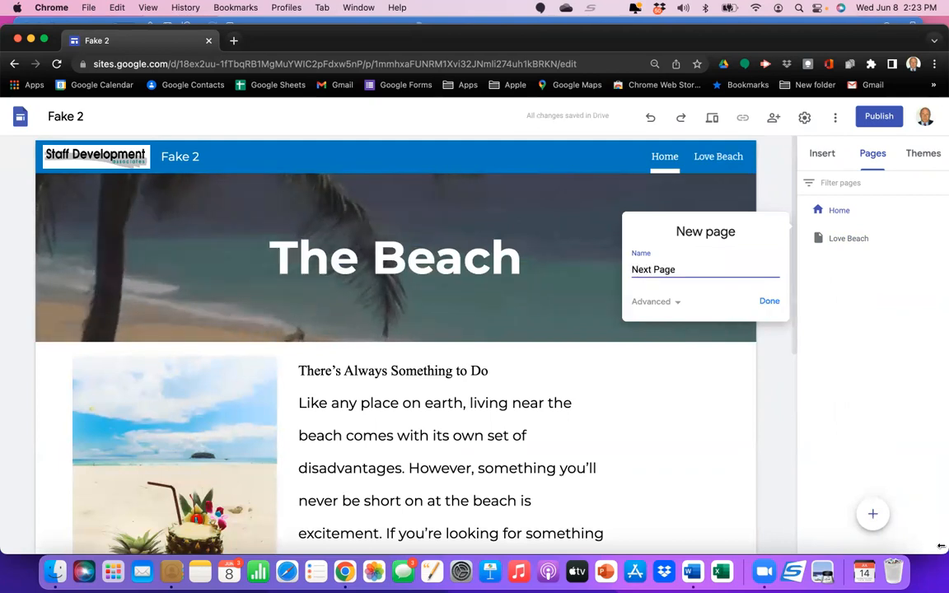
pyautogui.click(769, 302)
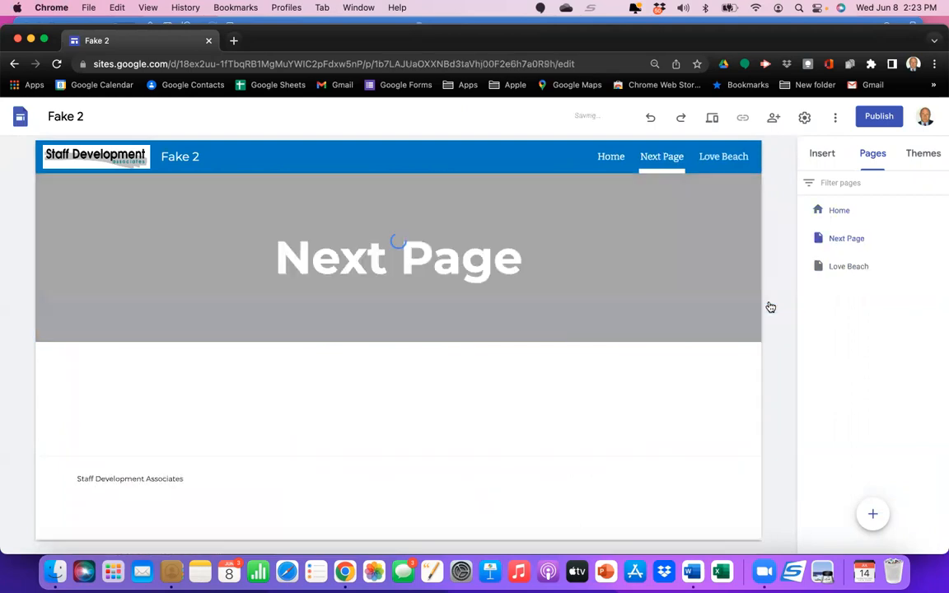
# Step: Reorder the site's pages so that Love Beach comes before Next Page
pyautogui.click(608, 157)
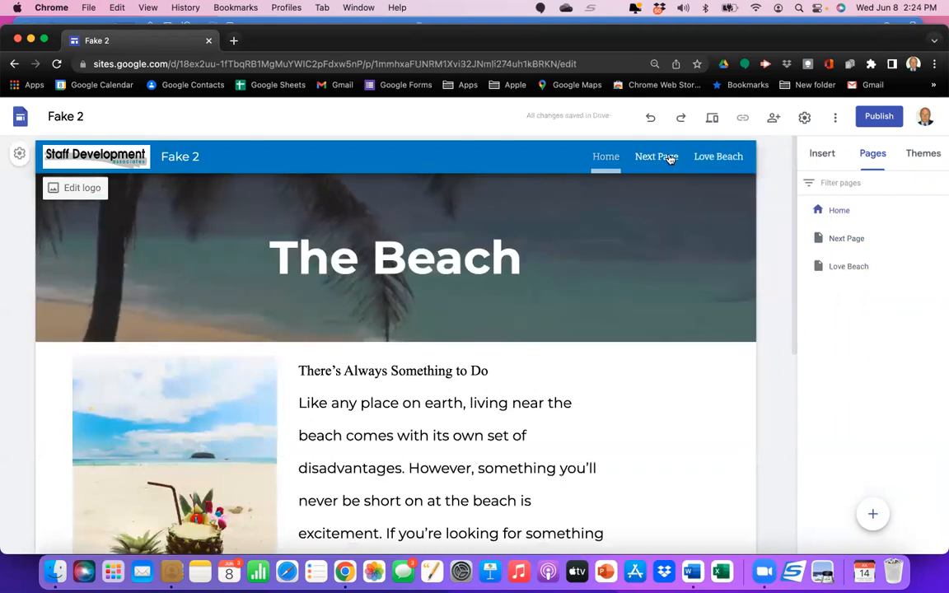
pyautogui.click(703, 160)
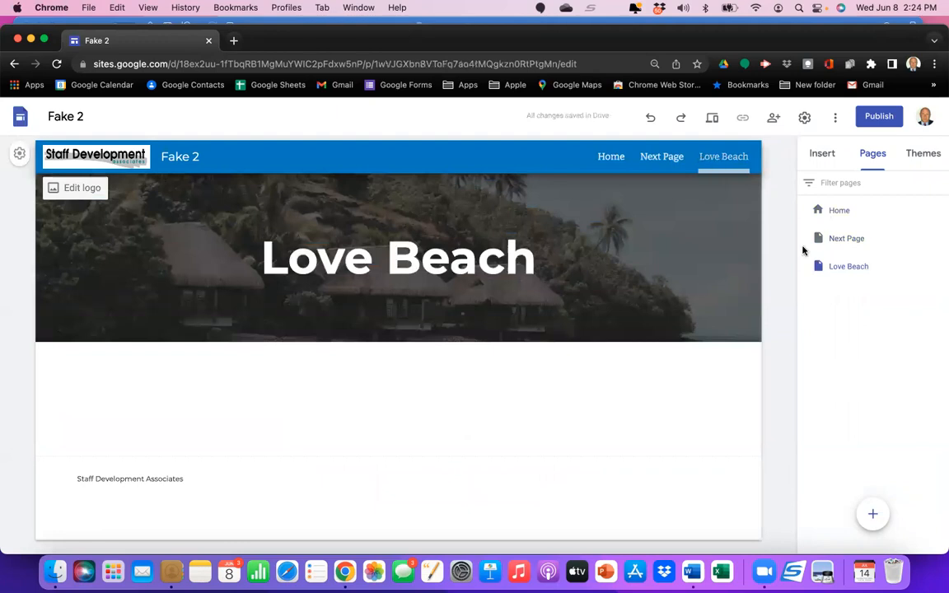
pyautogui.moveTo(831, 262); pyautogui.dragTo(831, 282)
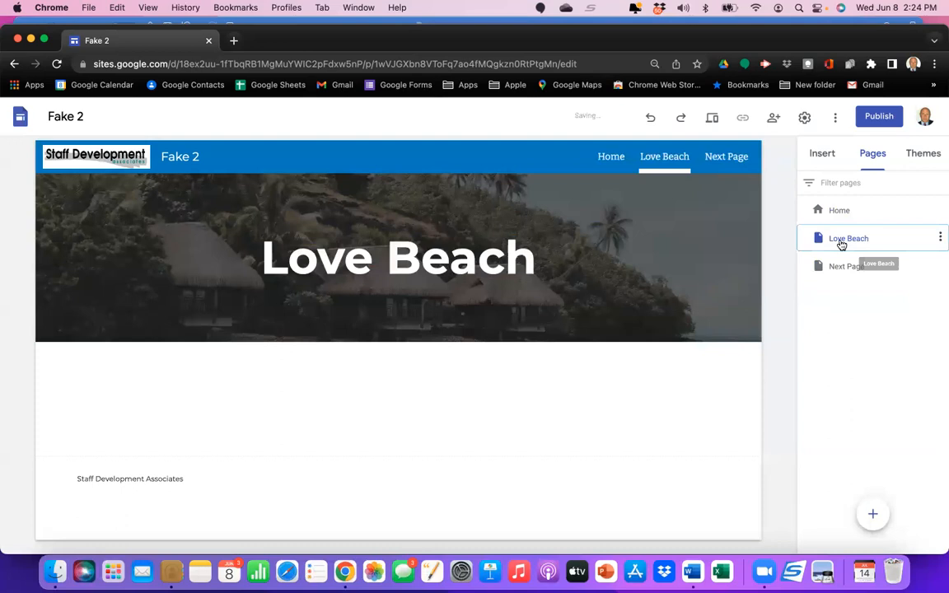
# Step: Add a page named "Beach Life" after Love Beach and check all four pages through the site navigation
pyautogui.click(872, 515)
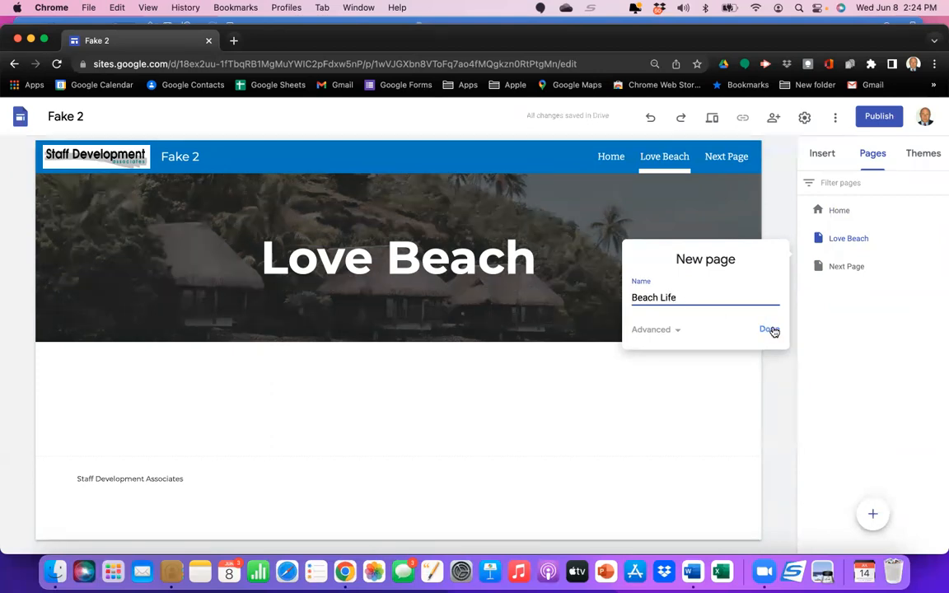
pyautogui.click(770, 330)
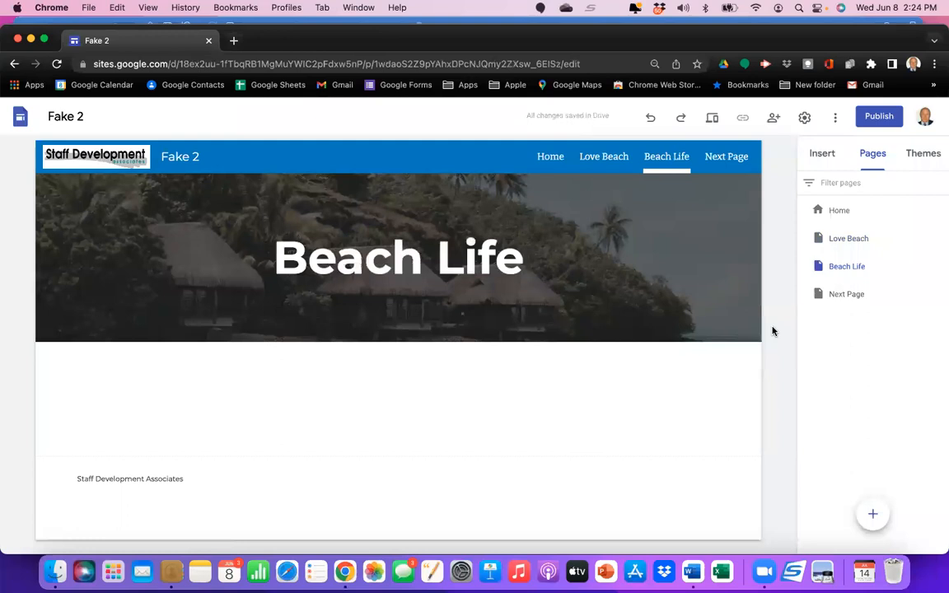
pyautogui.click(546, 159)
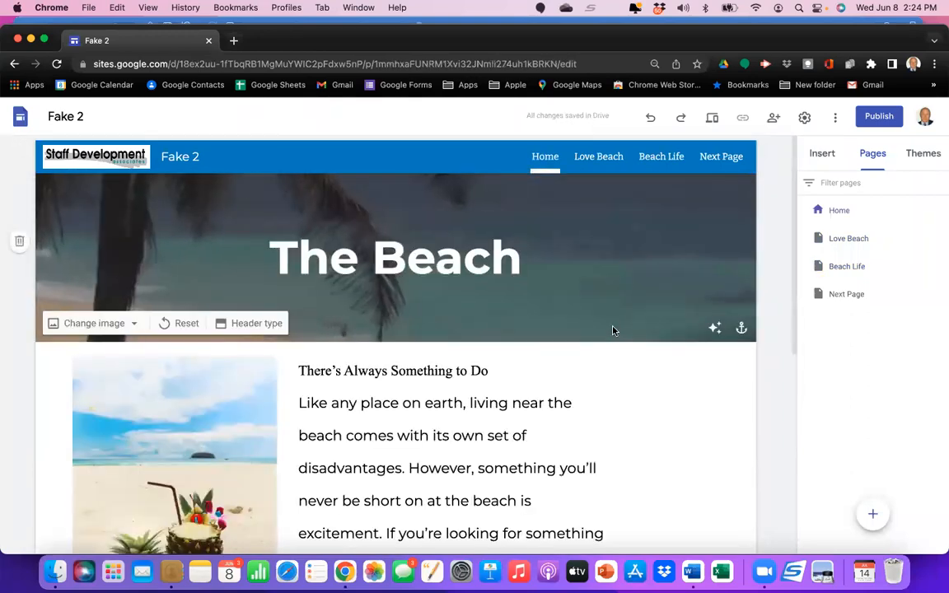
pyautogui.click(659, 159)
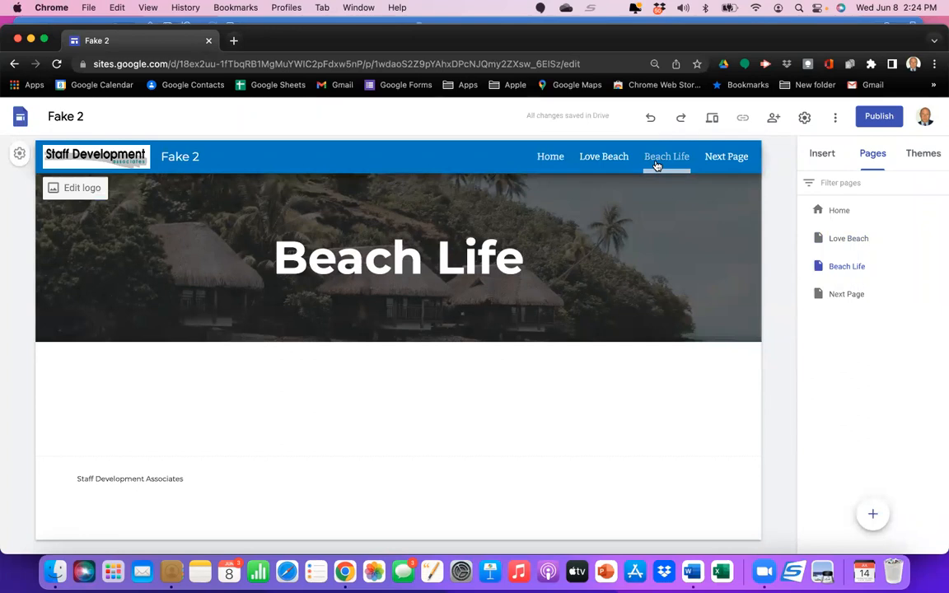
pyautogui.click(551, 157)
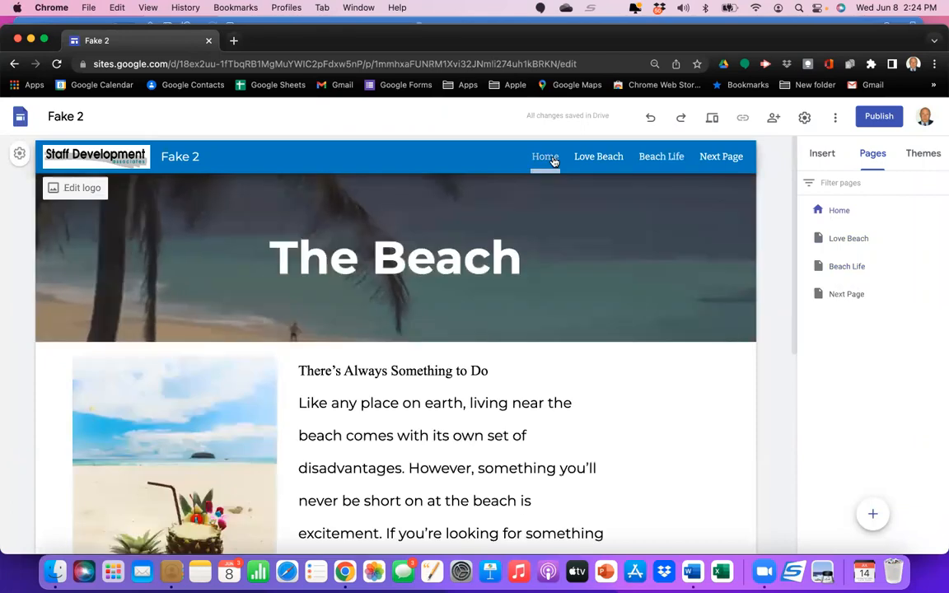
pyautogui.click(593, 160)
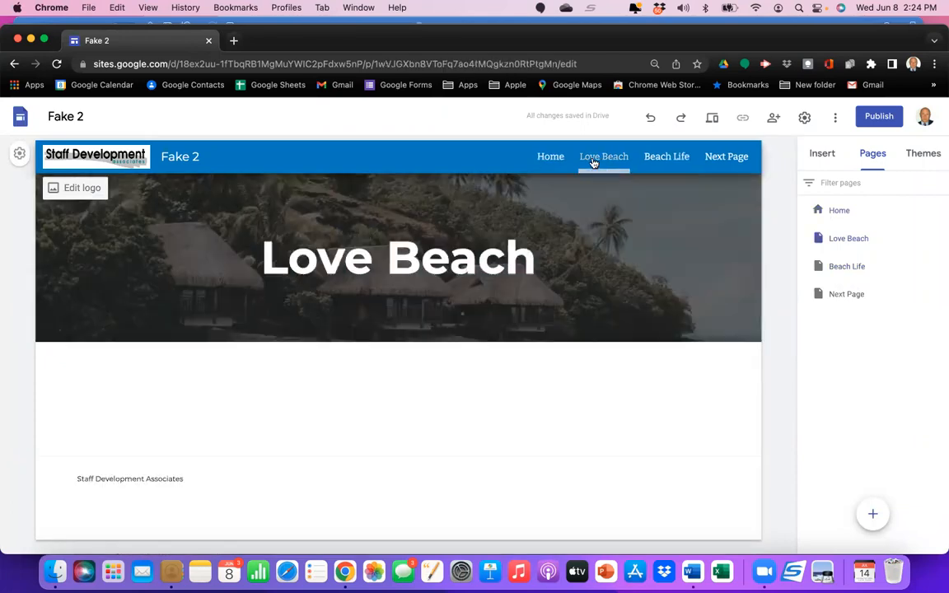
pyautogui.click(651, 164)
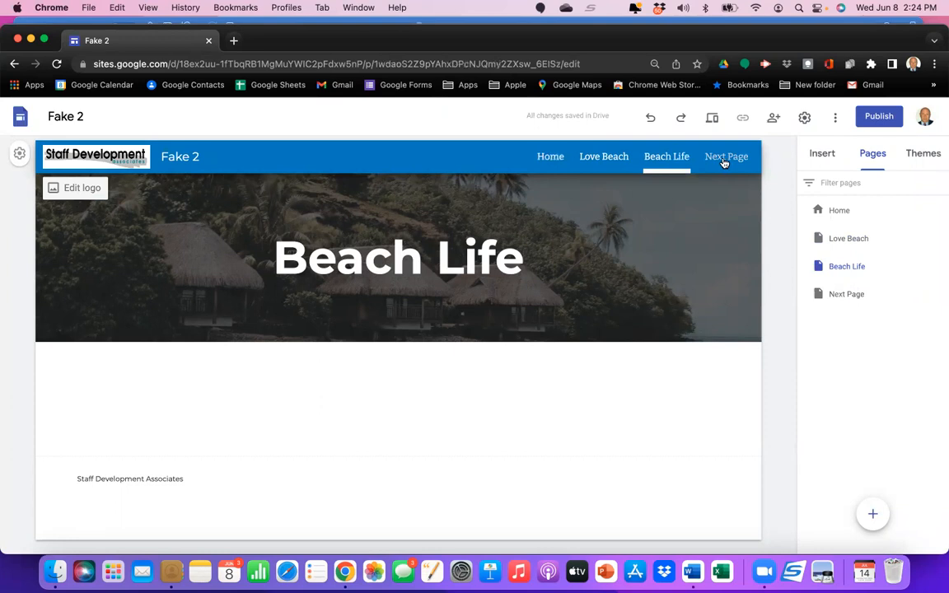
pyautogui.click(723, 163)
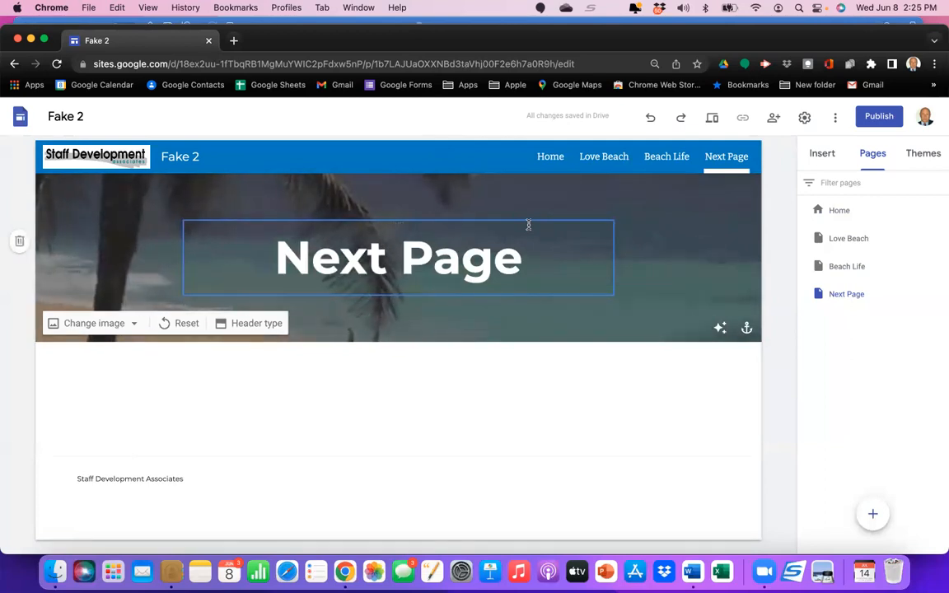
# Step: On the Love Beach page, insert the content block that has one image beside a heading and text
pyautogui.click(593, 159)
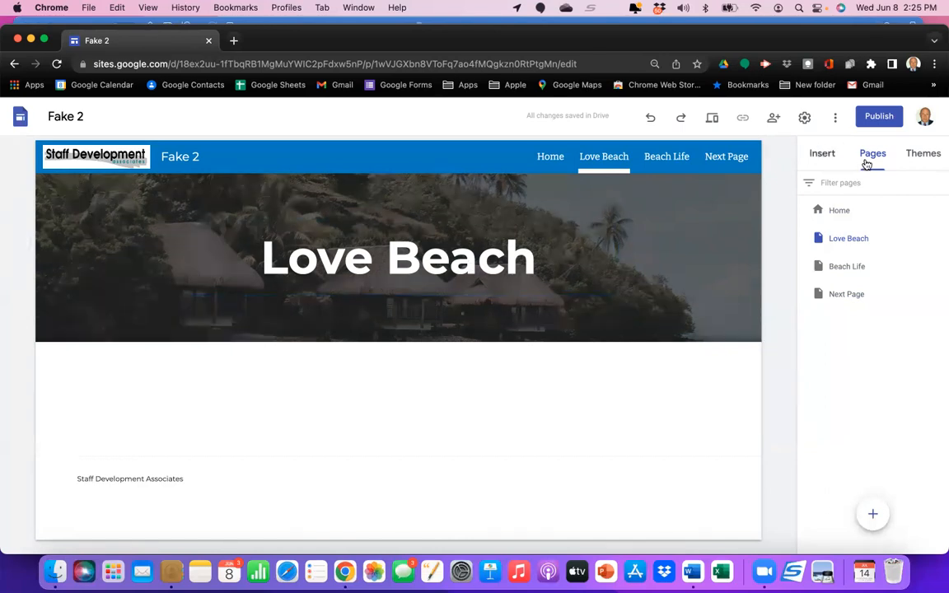
pyautogui.click(824, 155)
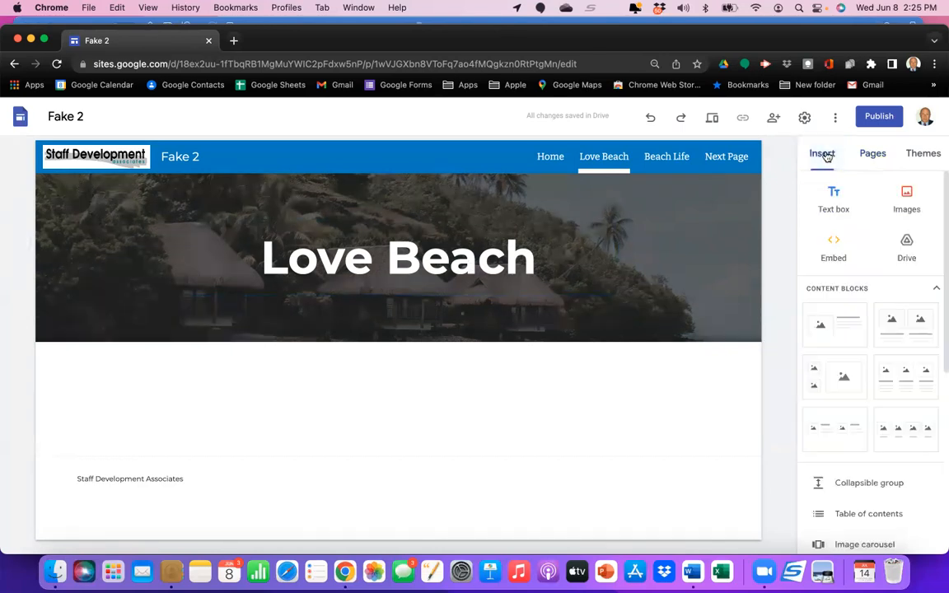
pyautogui.scroll(-2, 841, 313)
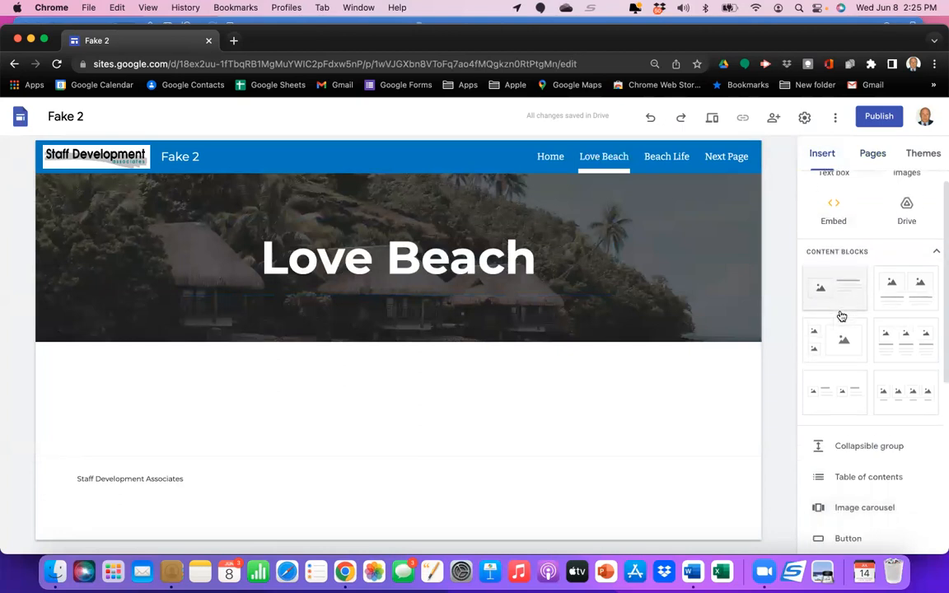
pyautogui.scroll(1, 841, 313)
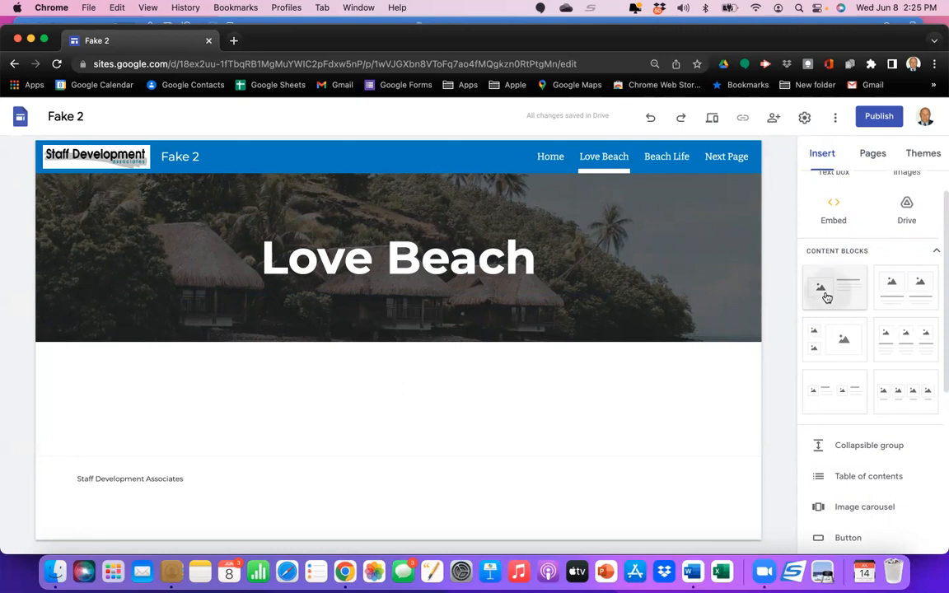
pyautogui.click(827, 295)
# Step: Upload Freinds walking beach.jpeg from the Beach Pics folder into the new block's image placeholder
pyautogui.click(200, 272)
pyautogui.click(210, 310)
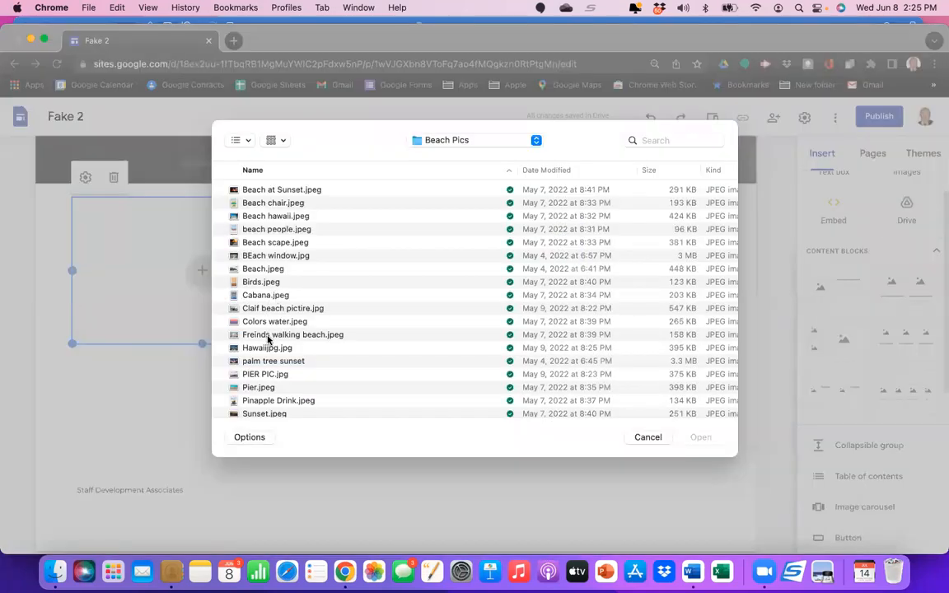
pyautogui.click(240, 337)
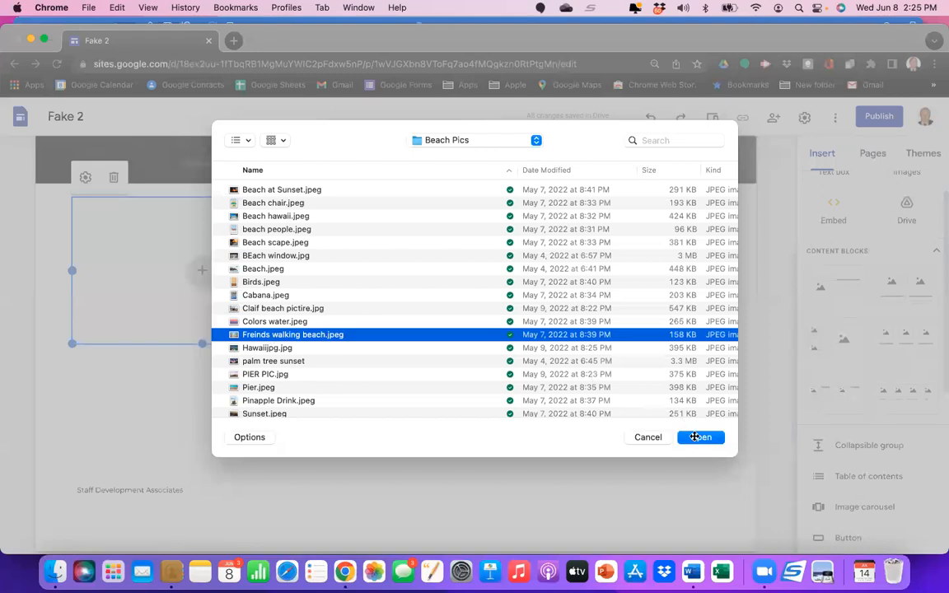
pyautogui.click(694, 438)
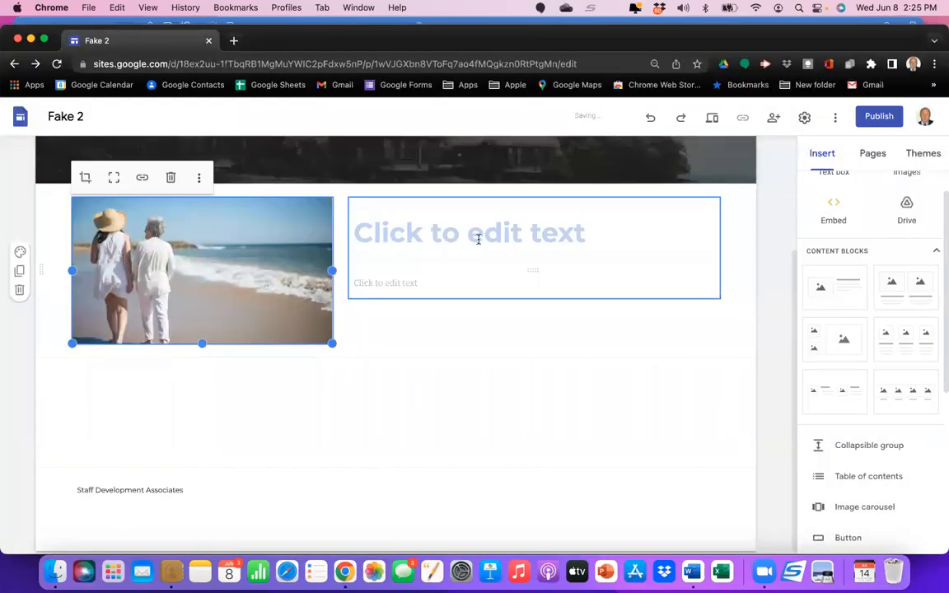
# Step: Enter "Beach is a way to connect" as the title beside the beach walkers image
pyautogui.click(479, 238)
pyautogui.write('Freind')
pyautogui.press('BackSpace')
pyautogui.press('BackSpace')
pyautogui.press('BackSpace')
pyautogui.press('BackSpace')
pyautogui.press('BackSpace')
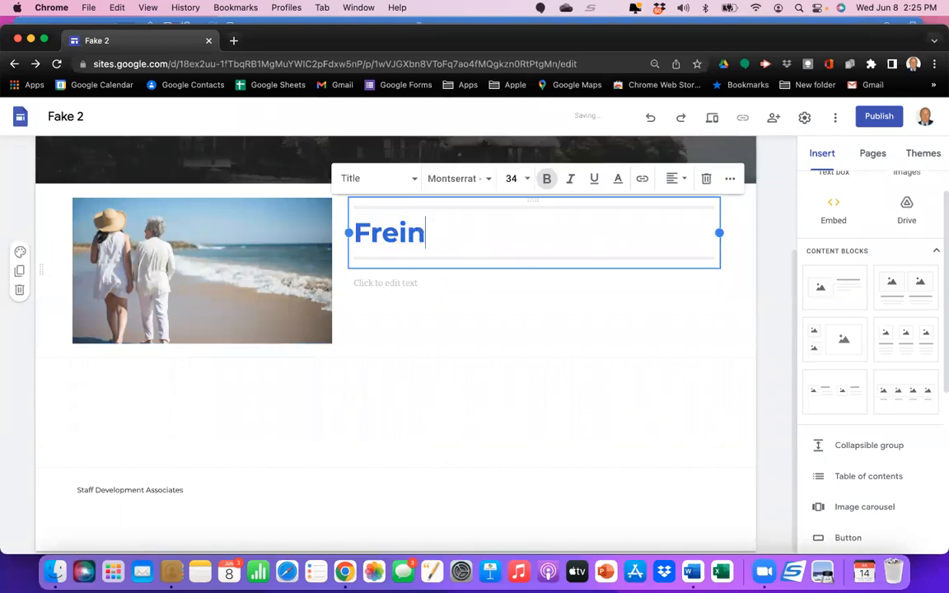
pyautogui.press('BackSpace')
pyautogui.write('Bea')
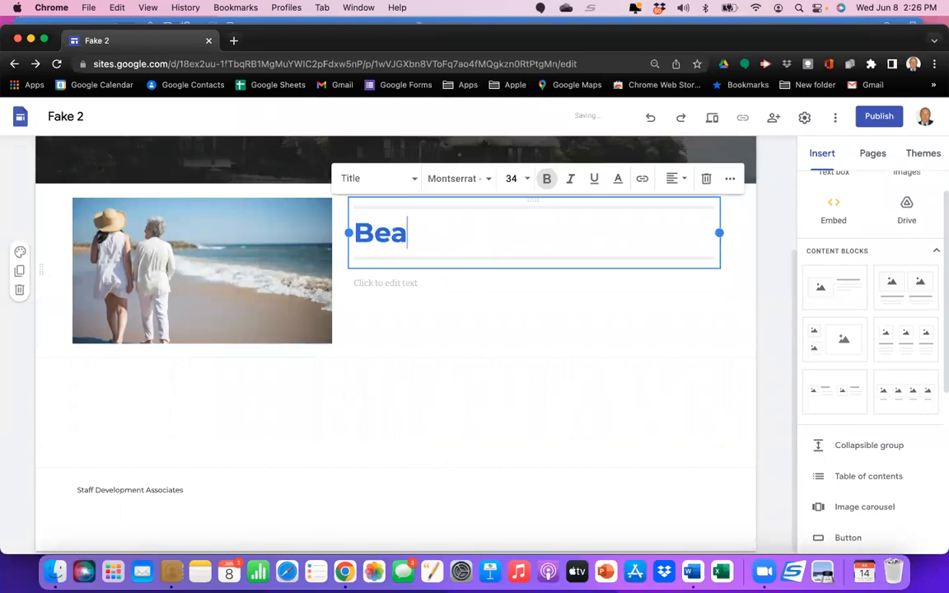
pyautogui.write('ch is a way ')
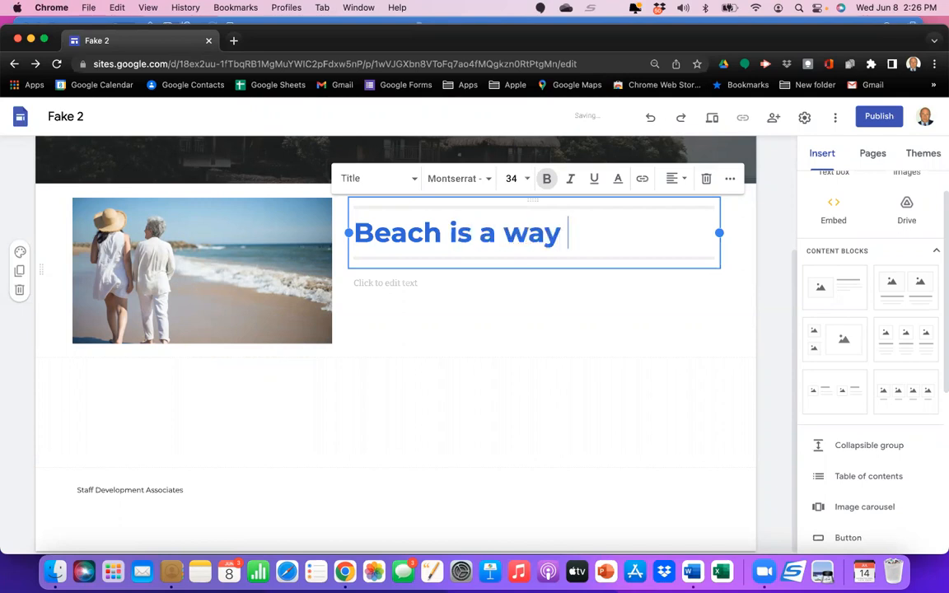
pyautogui.write('to connect')
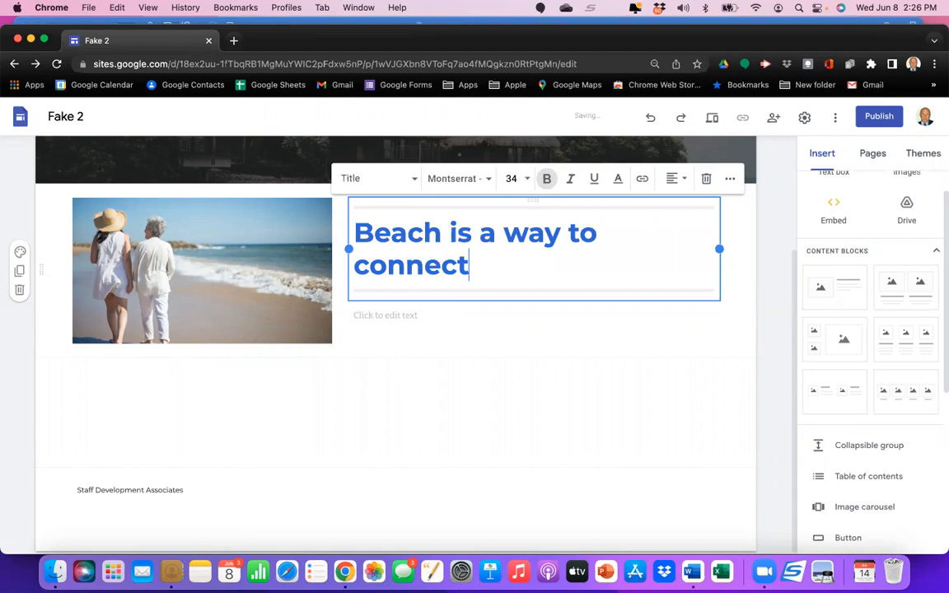
# Step: Switch to Word and copy the paragraph under "It Makes You Healthier" from the Dummy Text for google Sites document
pyautogui.click(421, 320)
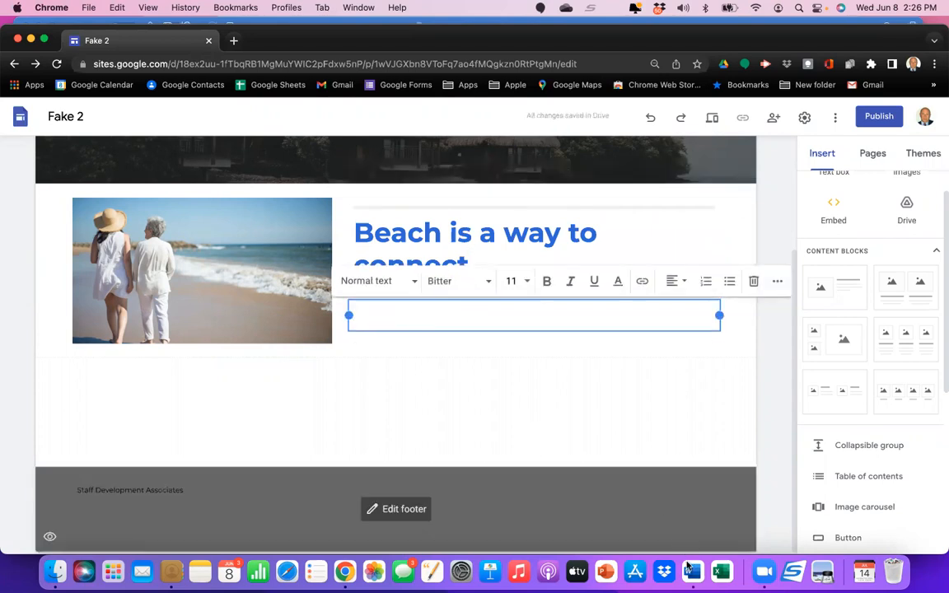
pyautogui.click(699, 548)
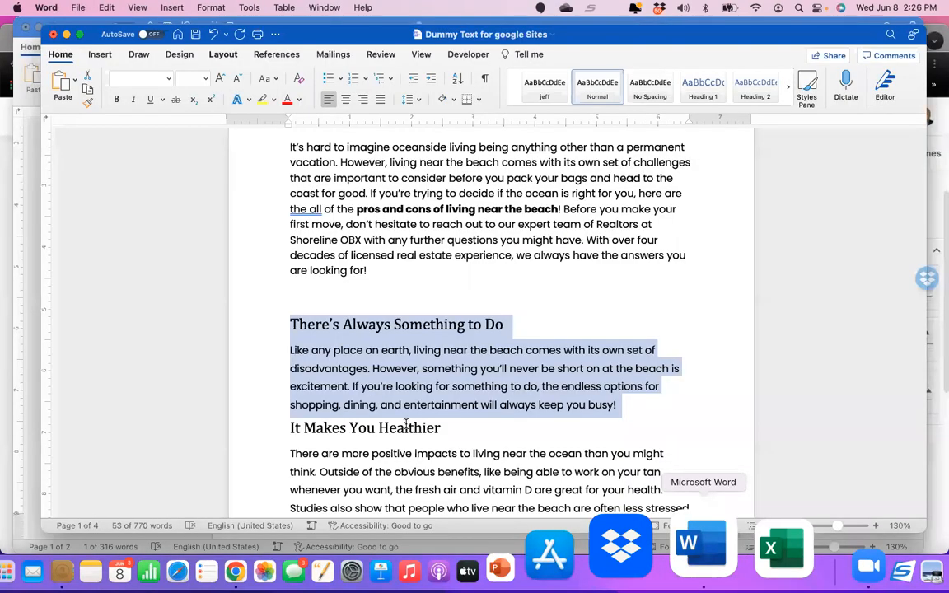
pyautogui.scroll(-3, 290, 288)
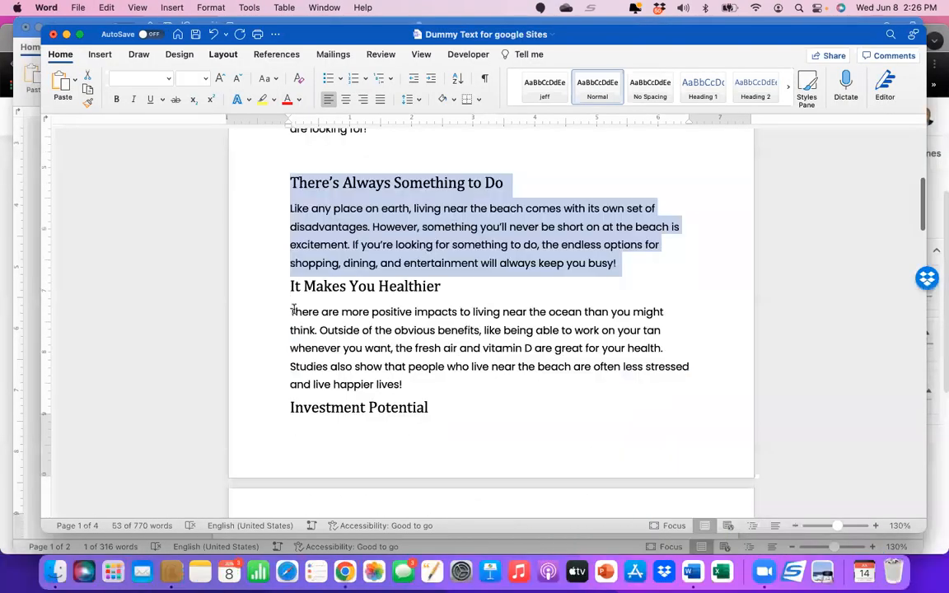
pyautogui.moveTo(293, 311); pyautogui.dragTo(434, 386)
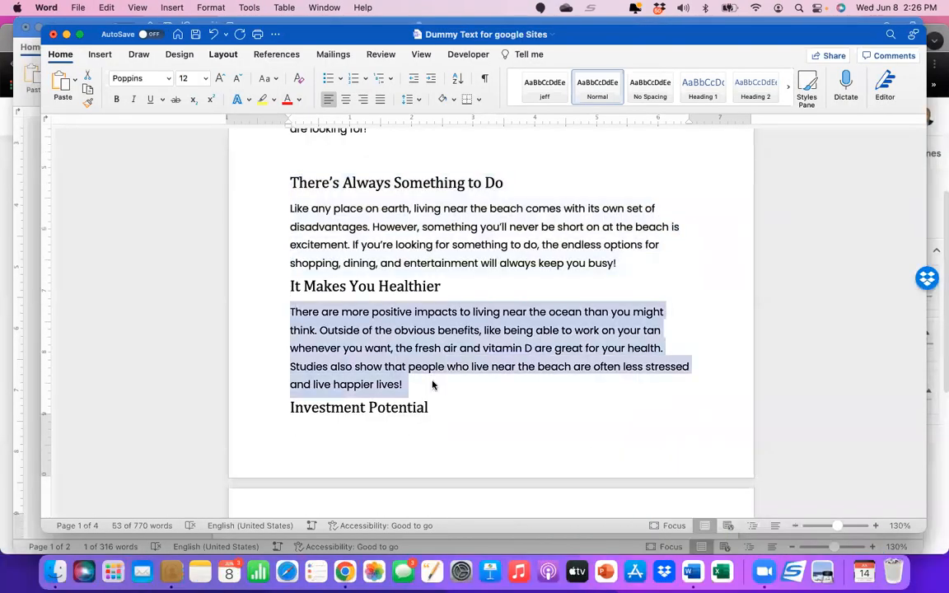
pyautogui.click(107, 8)
pyautogui.click(111, 69)
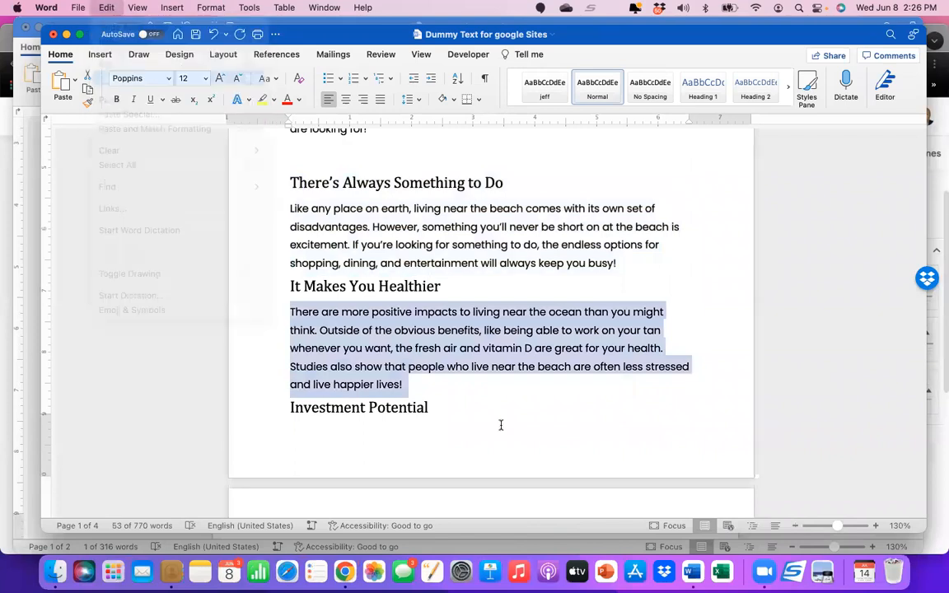
# Step: Return to Chrome and paste the copied paragraph into the body text below the "Beach is a way to connect" title
pyautogui.click(354, 533)
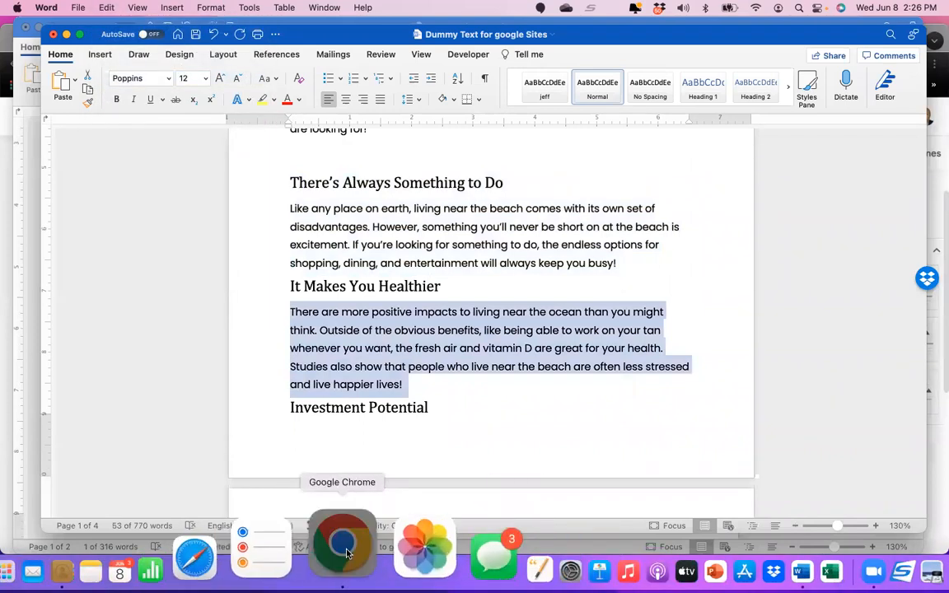
pyautogui.rightClick(387, 316)
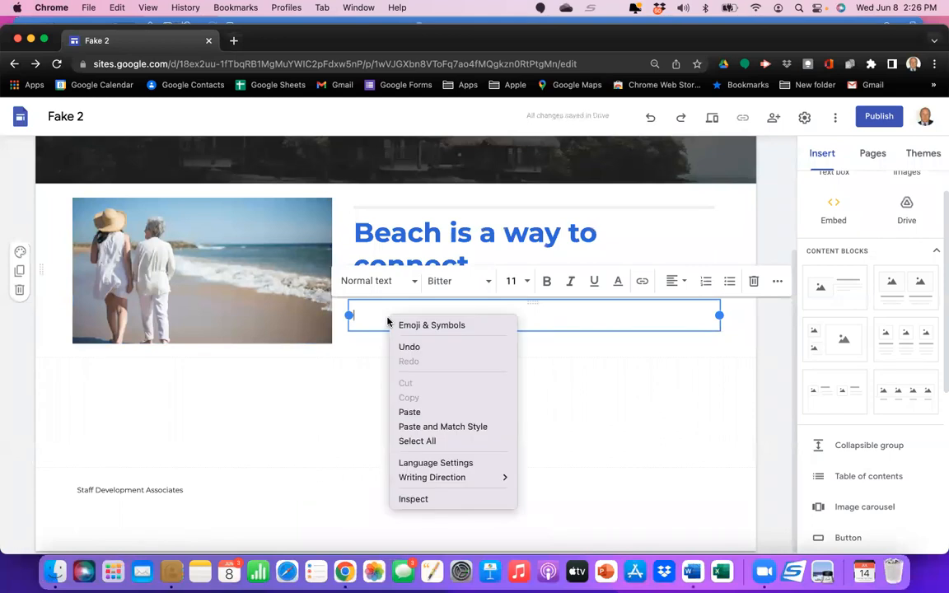
pyautogui.click(403, 410)
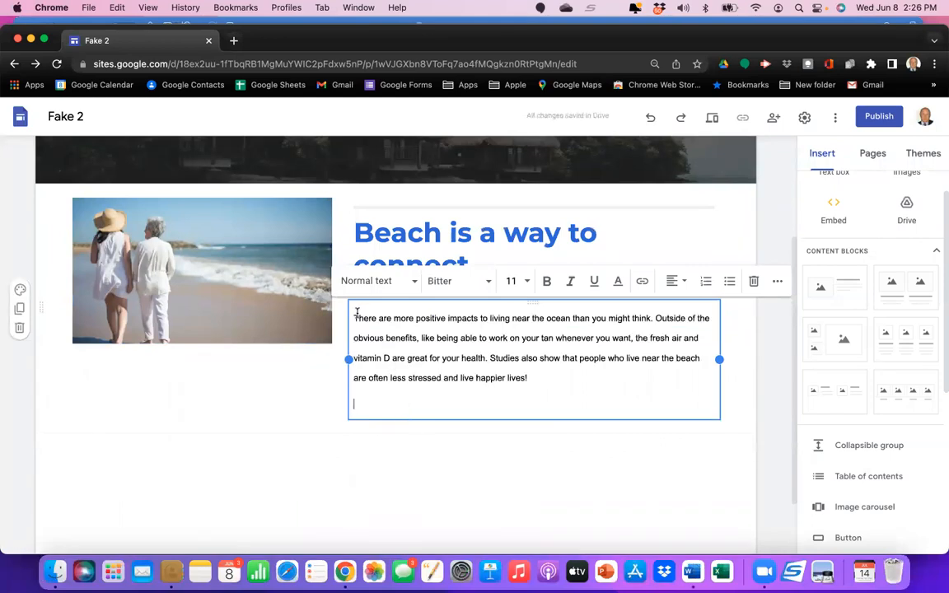
pyautogui.moveTo(356, 317); pyautogui.dragTo(448, 382)
pyautogui.click(480, 484)
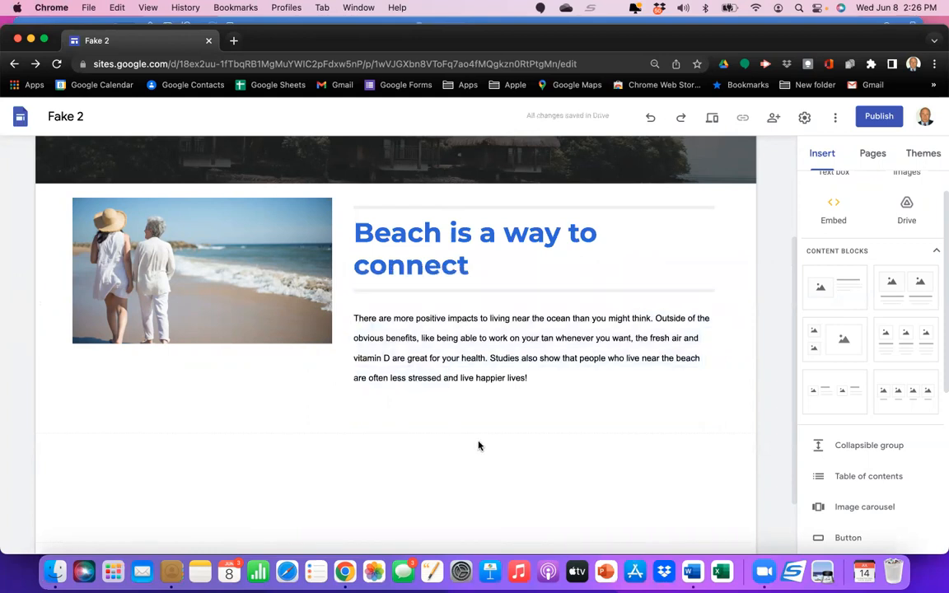
# Step: Stretch the beach walkers image downward so its lower edge roughly lines up with the end of the adjacent paragraph
pyautogui.scroll(1, 456, 392)
pyautogui.click(273, 351)
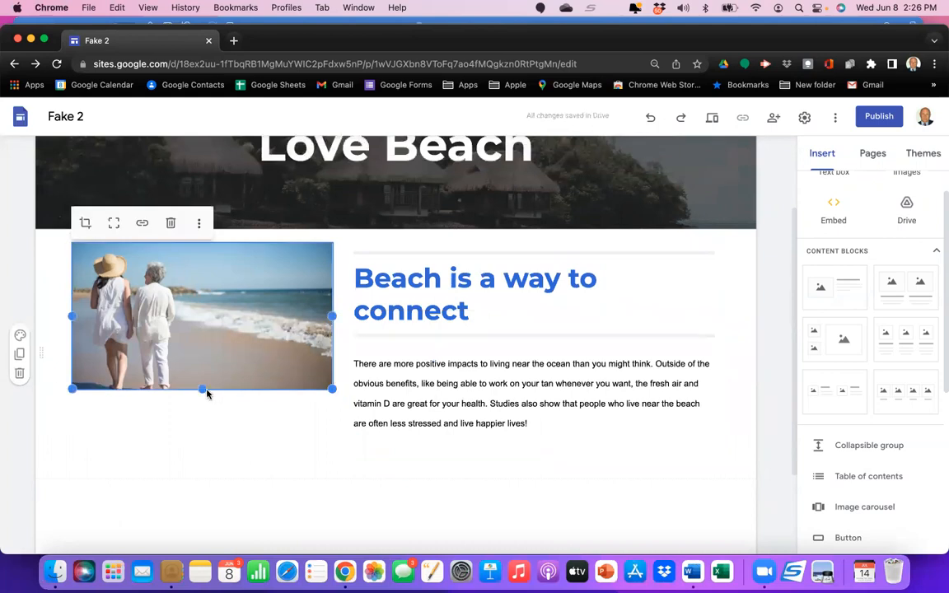
pyautogui.moveTo(200, 391); pyautogui.dragTo(202, 435)
pyautogui.click(254, 471)
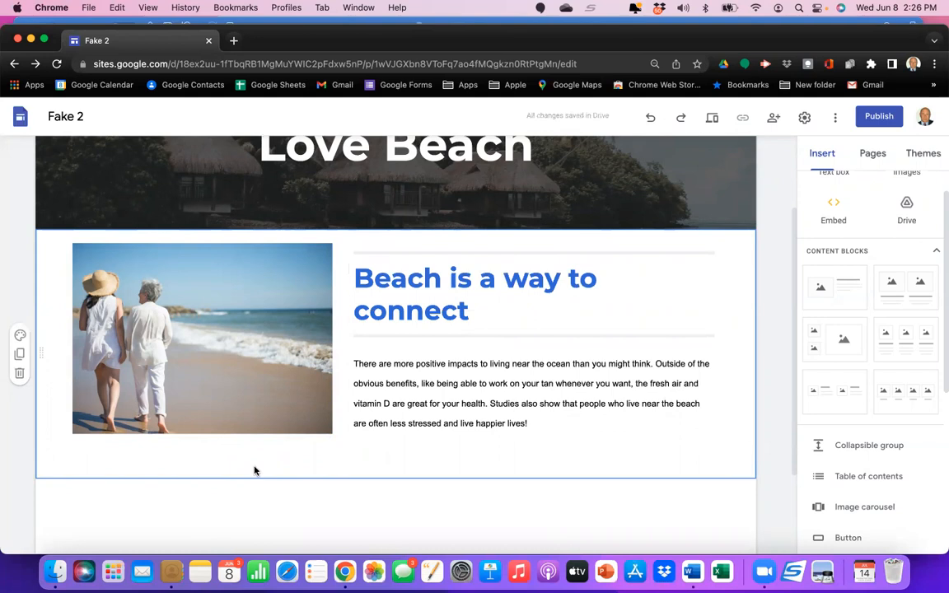
pyautogui.click(602, 460)
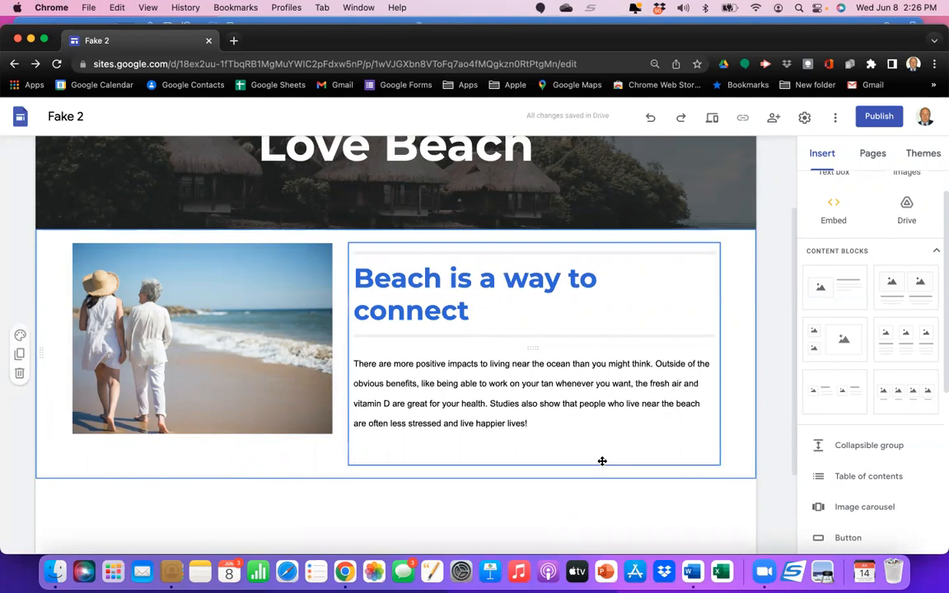
# Step: Insert the two-image content block with captions and upload Cabana.jpeg into its first image placeholder
pyautogui.scroll(-1, 601, 462)
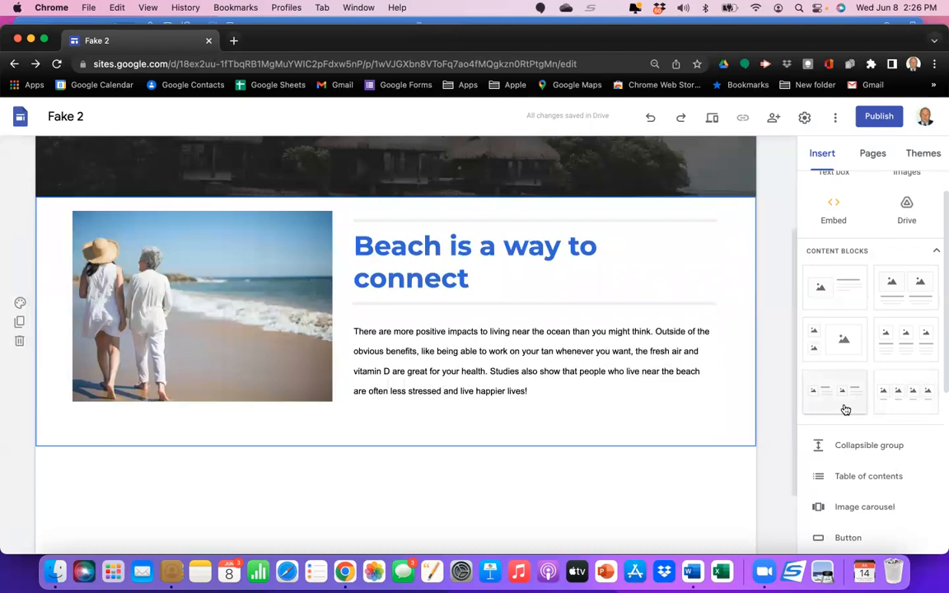
pyautogui.click(906, 287)
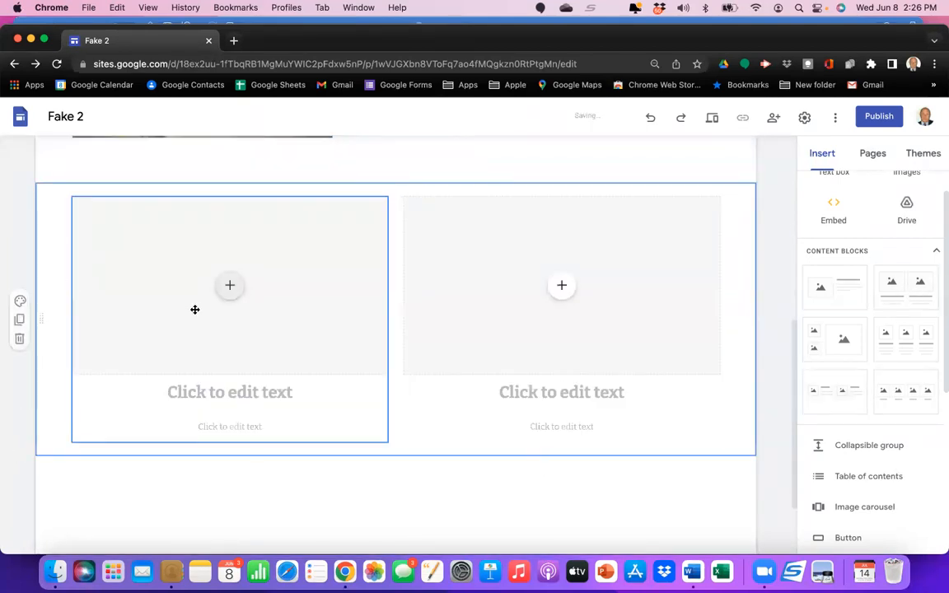
pyautogui.click(231, 290)
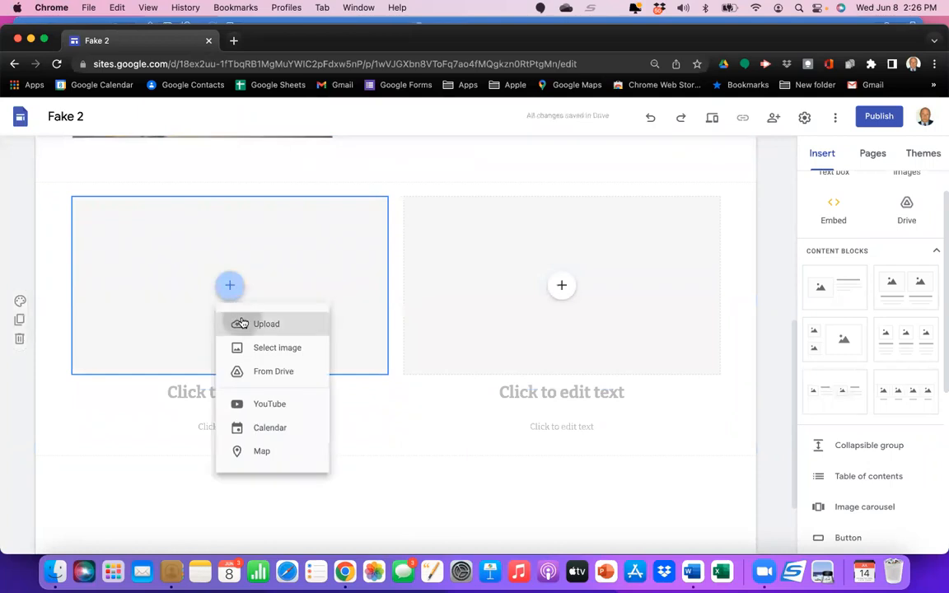
pyautogui.click(242, 322)
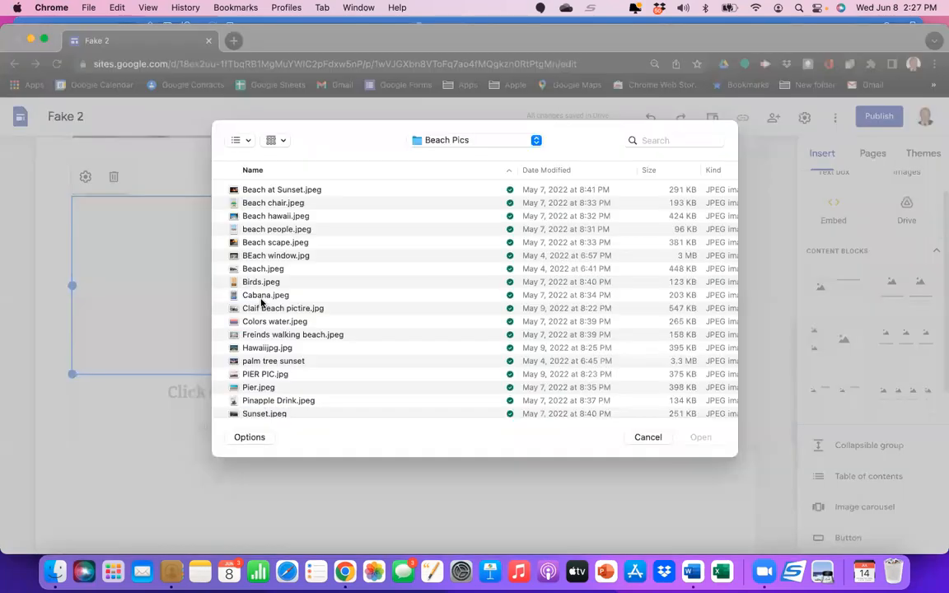
pyautogui.click(261, 298)
pyautogui.click(697, 438)
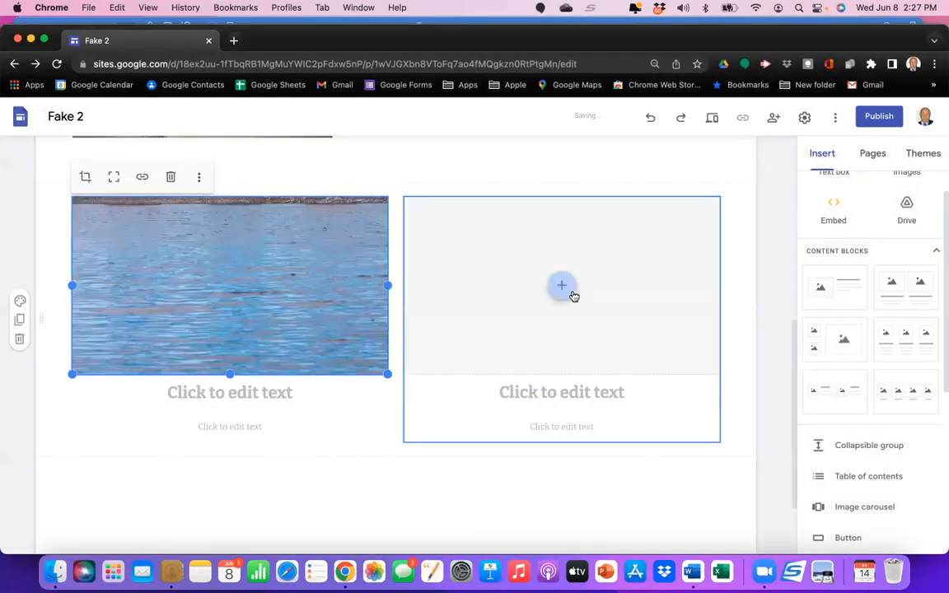
# Step: Upload BEach window.jpg from the Beach Pics folder into the block's second image placeholder
pyautogui.click(572, 295)
pyautogui.click(581, 326)
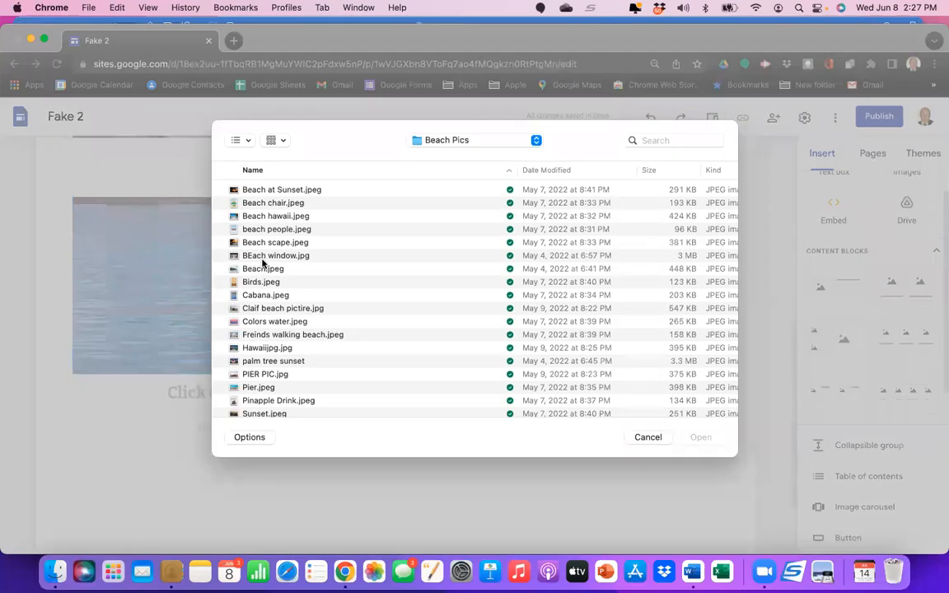
pyautogui.click(263, 257)
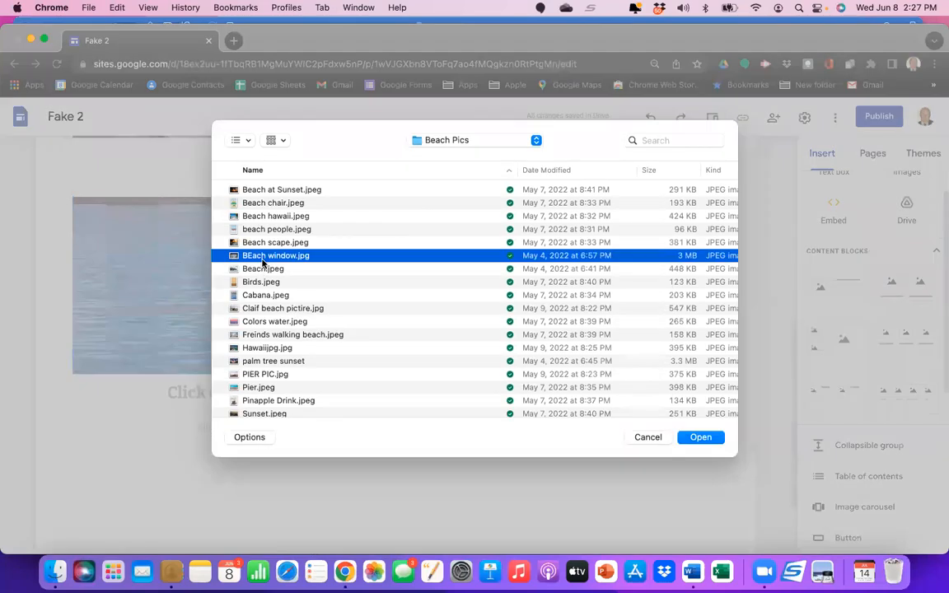
pyautogui.click(697, 436)
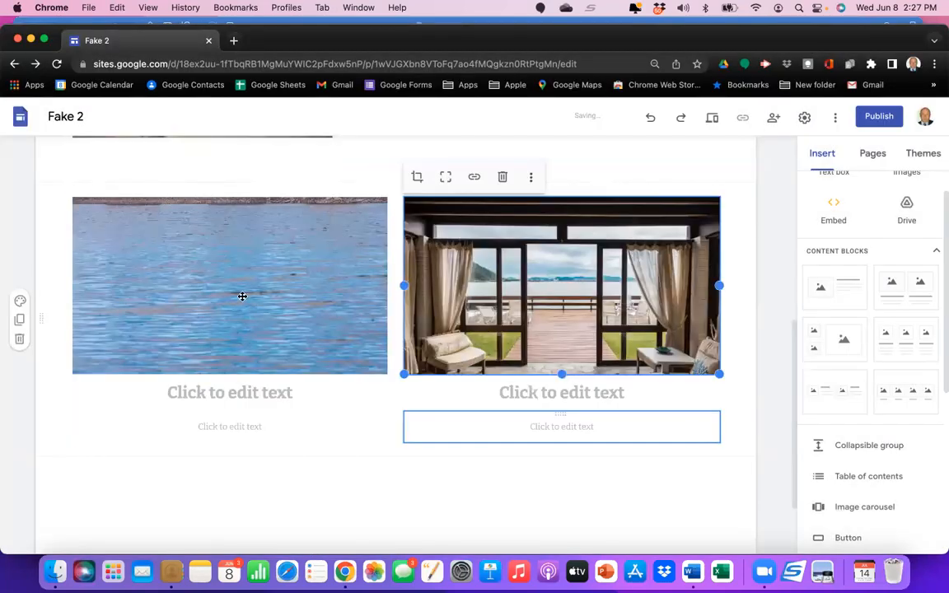
# Step: Check the crop of the block's first image, then delete that image from the block
pyautogui.click(242, 296)
pyautogui.doubleClick(232, 277)
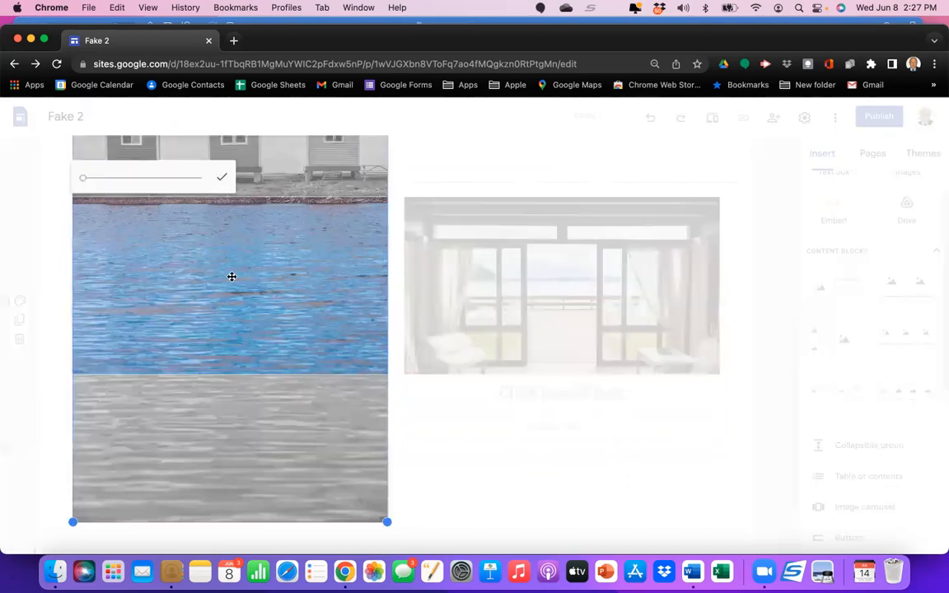
pyautogui.press('Return')
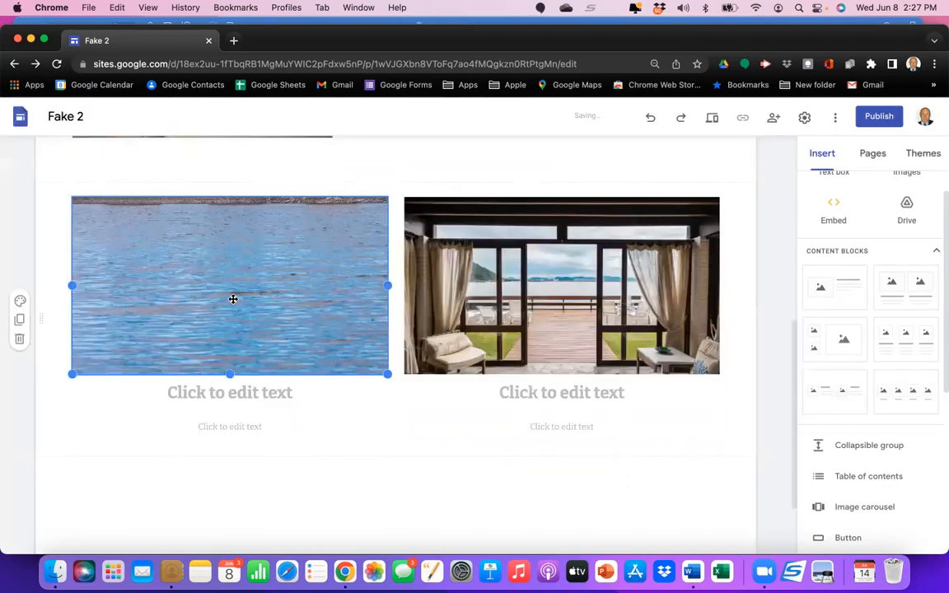
pyautogui.press('BackSpace')
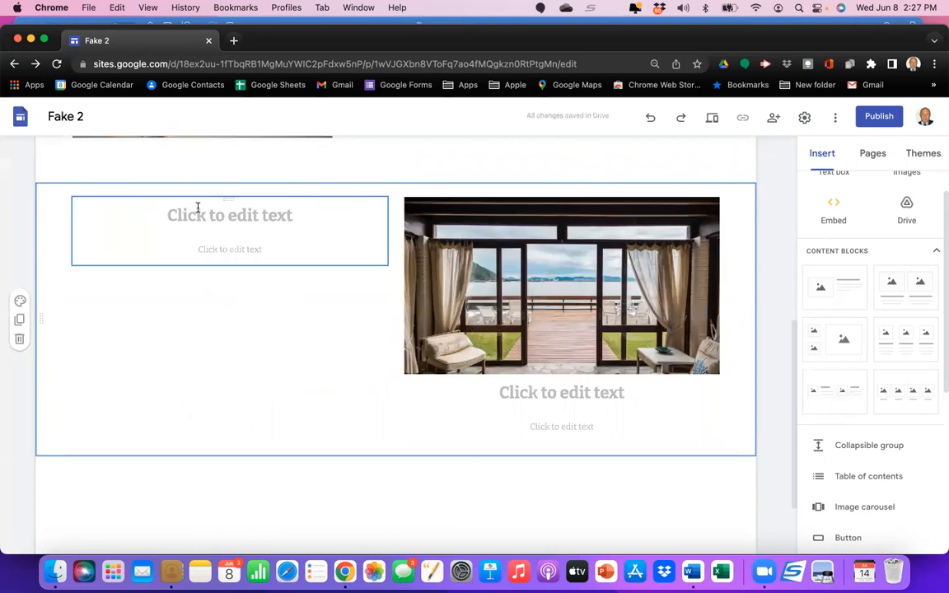
# Step: Try to undo the deletion of the first image in the two-image content block
pyautogui.click(118, 9)
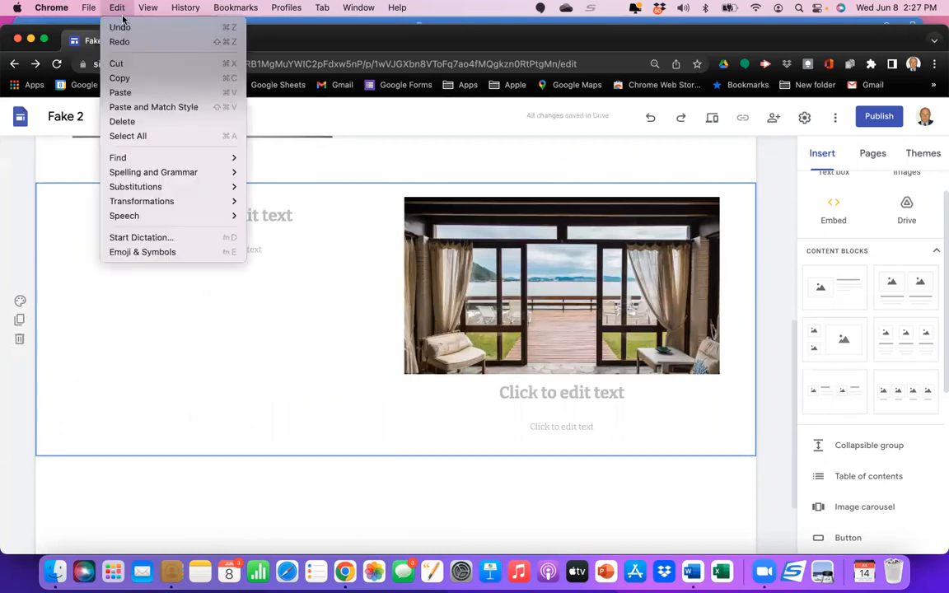
pyautogui.click(121, 28)
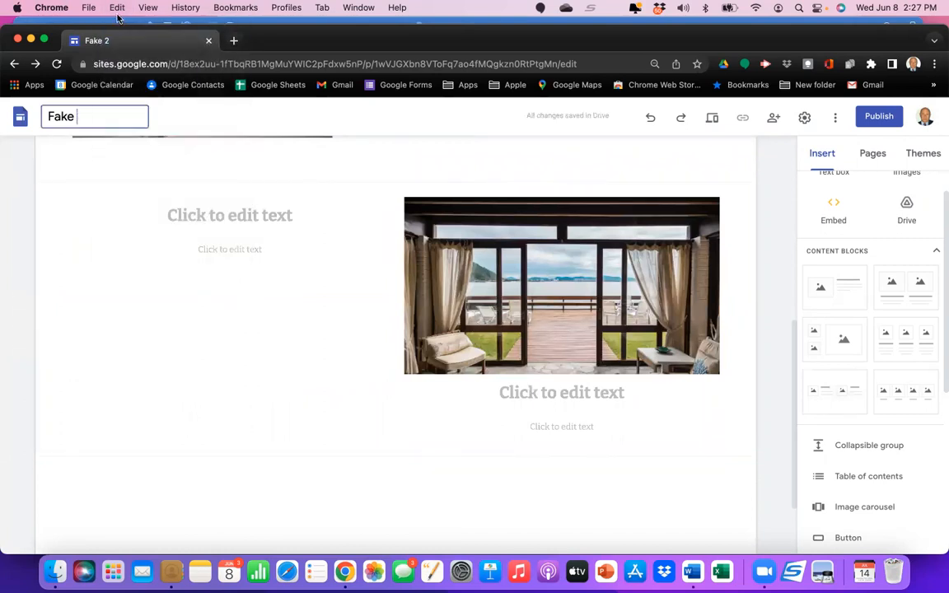
pyautogui.click(117, 13)
pyautogui.click(167, 327)
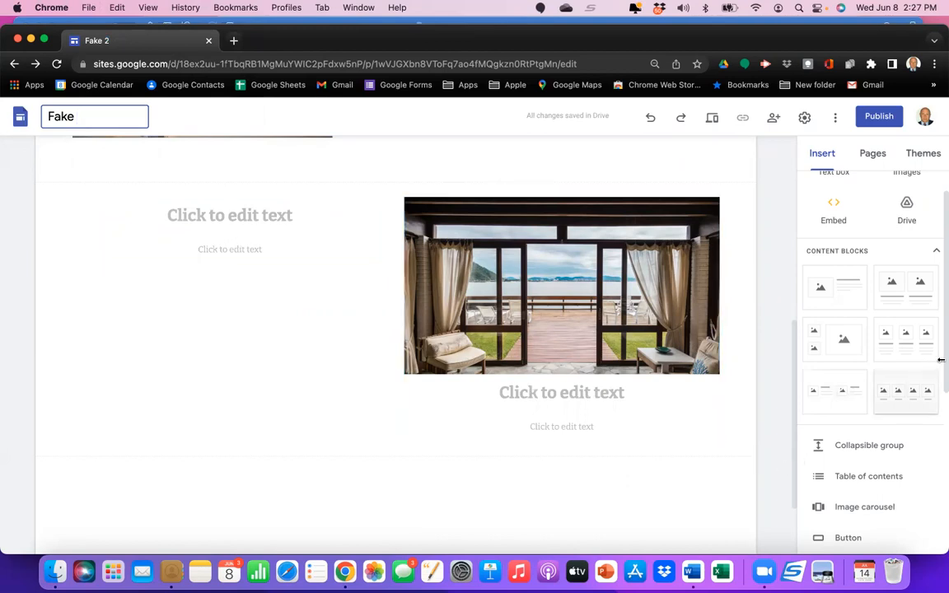
pyautogui.click(860, 350)
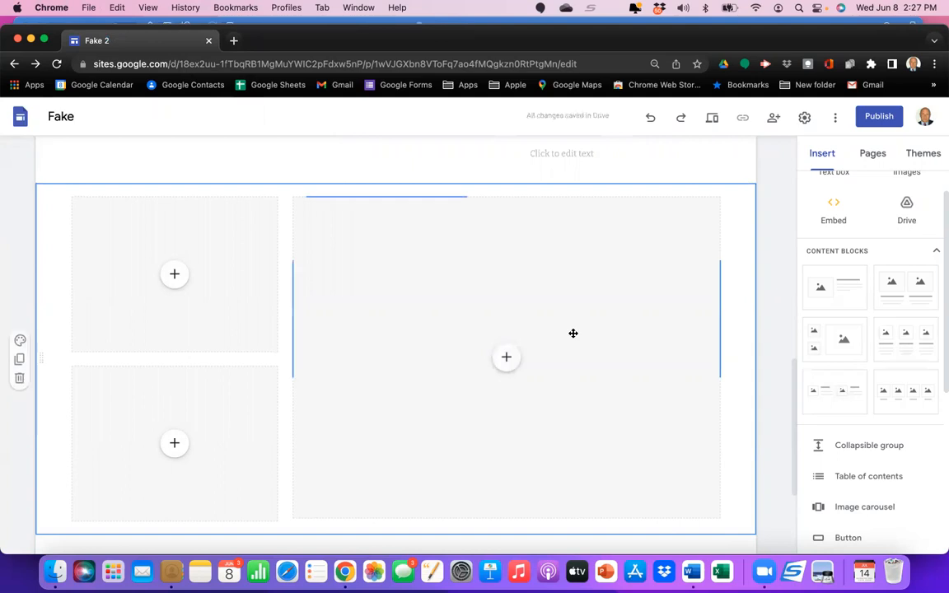
pyautogui.scroll(5, 573, 333)
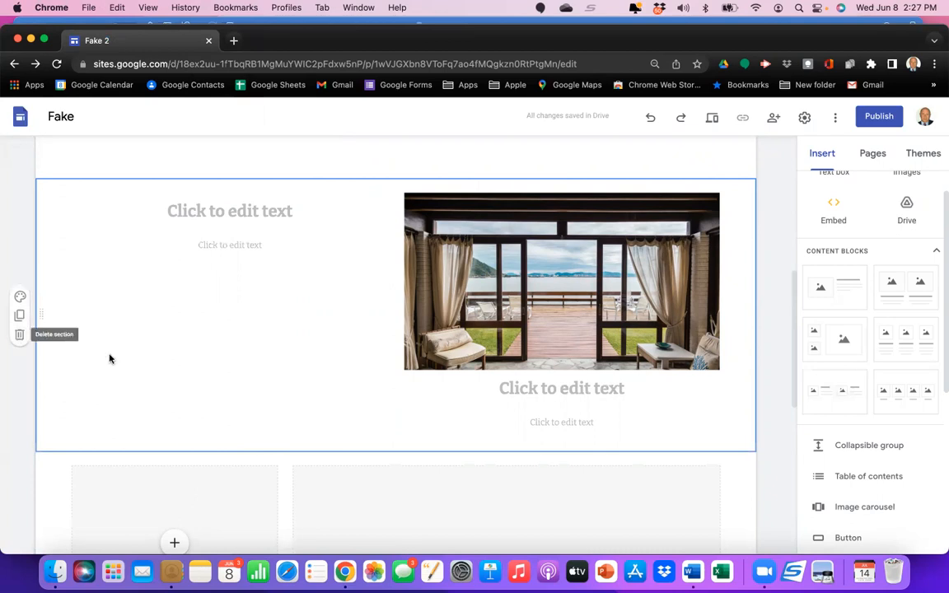
pyautogui.scroll(-3, 154, 383)
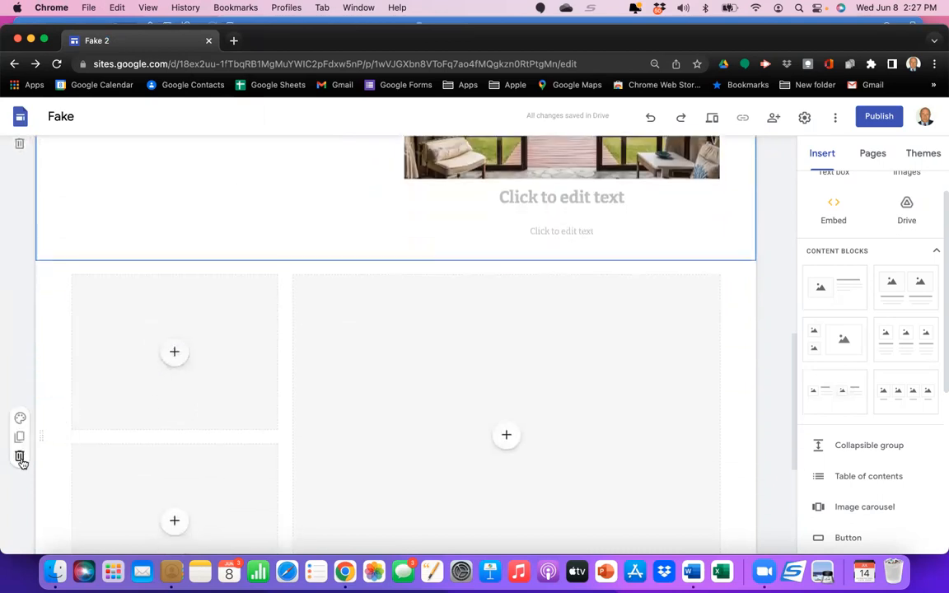
pyautogui.click(21, 458)
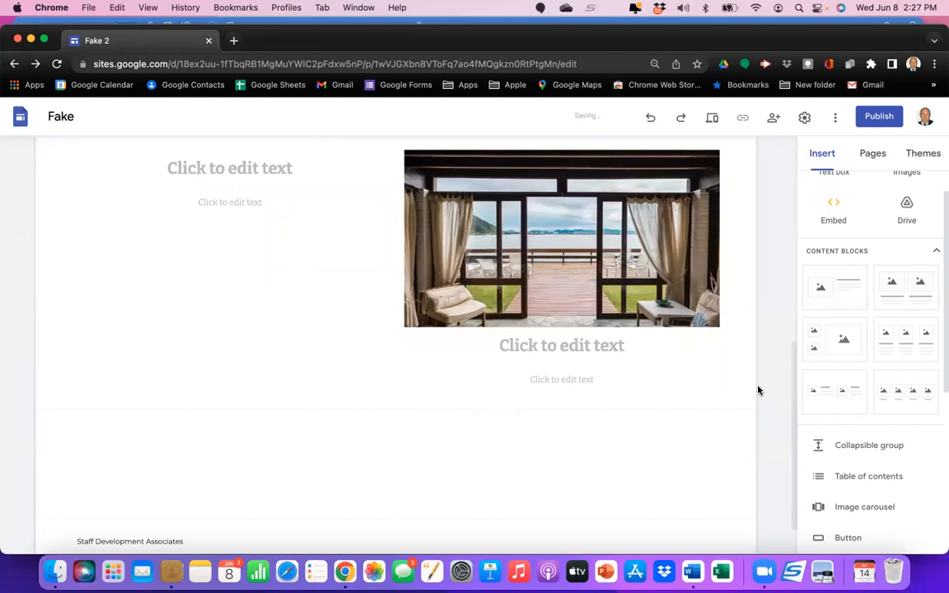
# Step: Insert a collapsible group below the two-image block and enter "Smith Point Beach" as its heading
pyautogui.scroll(-1, 759, 390)
pyautogui.scroll(-1, 759, 391)
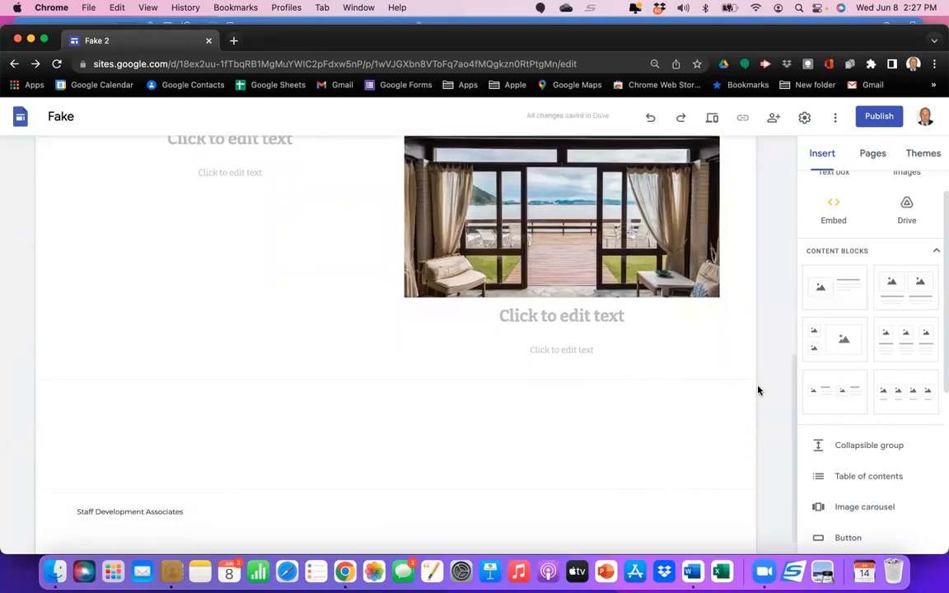
pyautogui.click(844, 447)
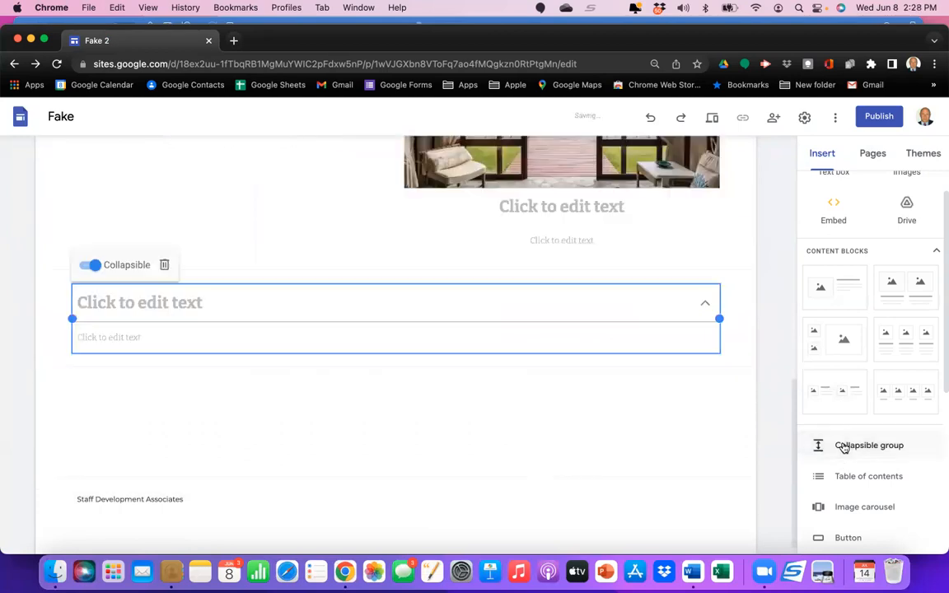
pyautogui.click(115, 299)
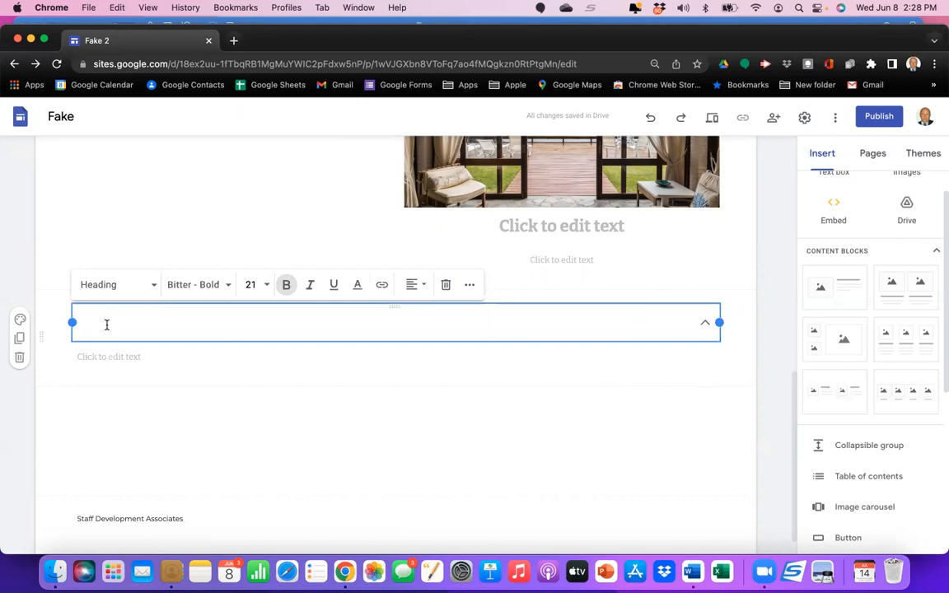
pyautogui.write('Smith Pi')
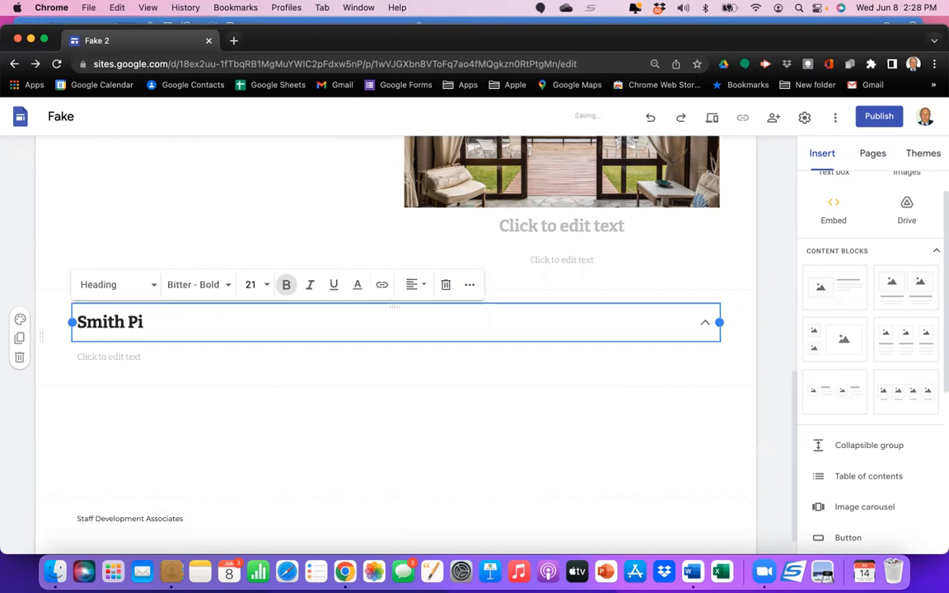
pyautogui.press('BackSpace')
pyautogui.write('oint Bea')
pyautogui.write('ch')
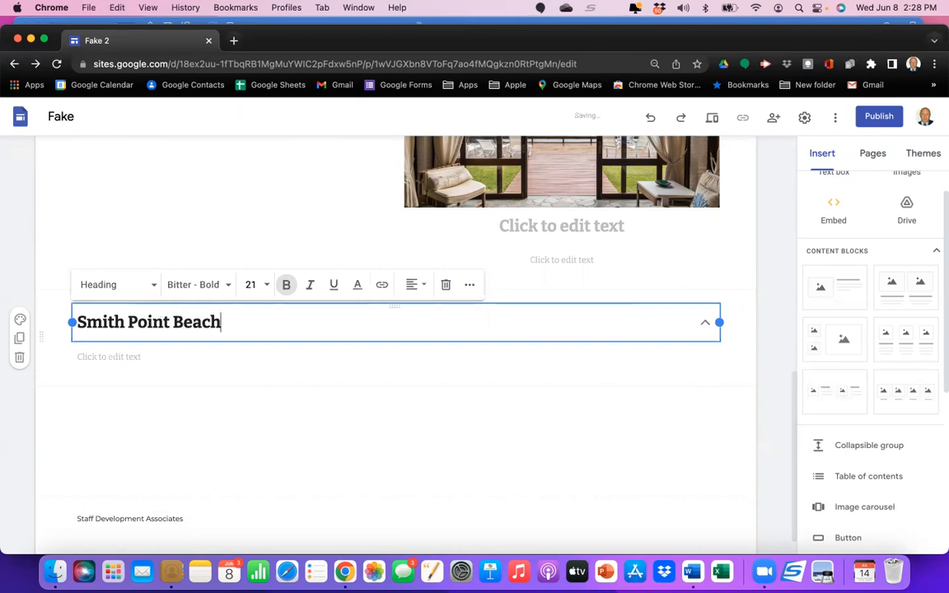
# Step: Switch to the Word document Dummy Text for google Sites and copy the paragraph under "It Makes You Healthier"
pyautogui.click(91, 359)
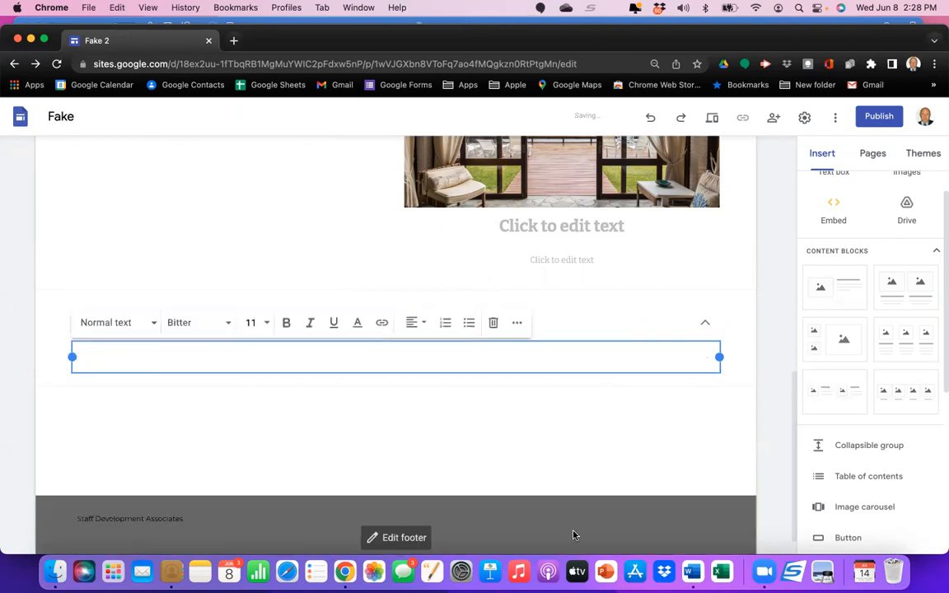
pyautogui.click(669, 531)
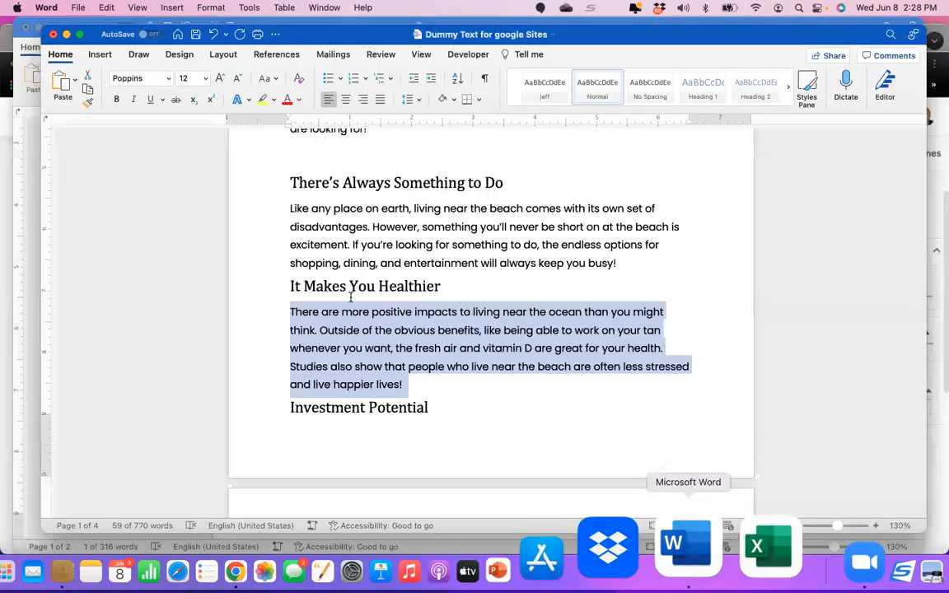
pyautogui.click(105, 8)
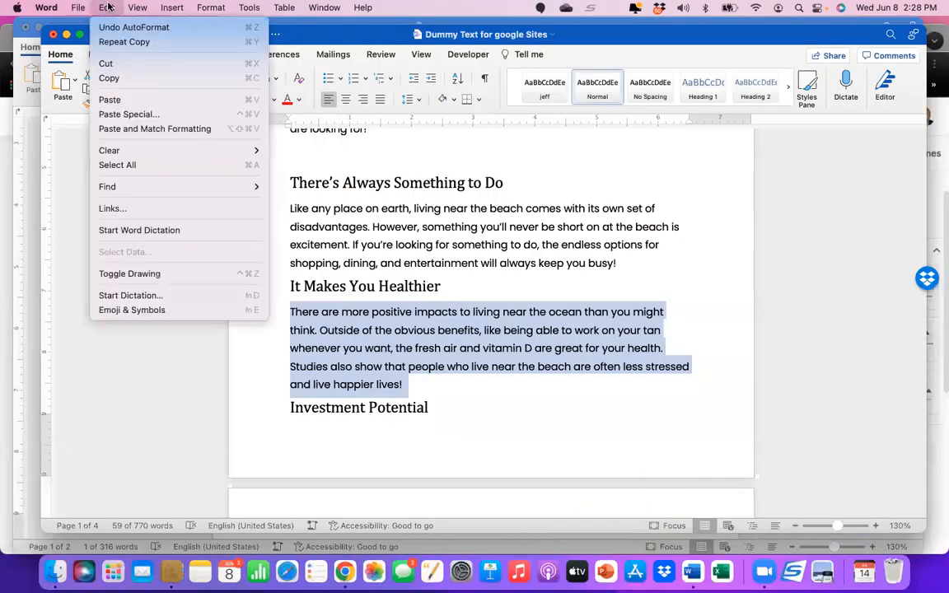
pyautogui.click(107, 77)
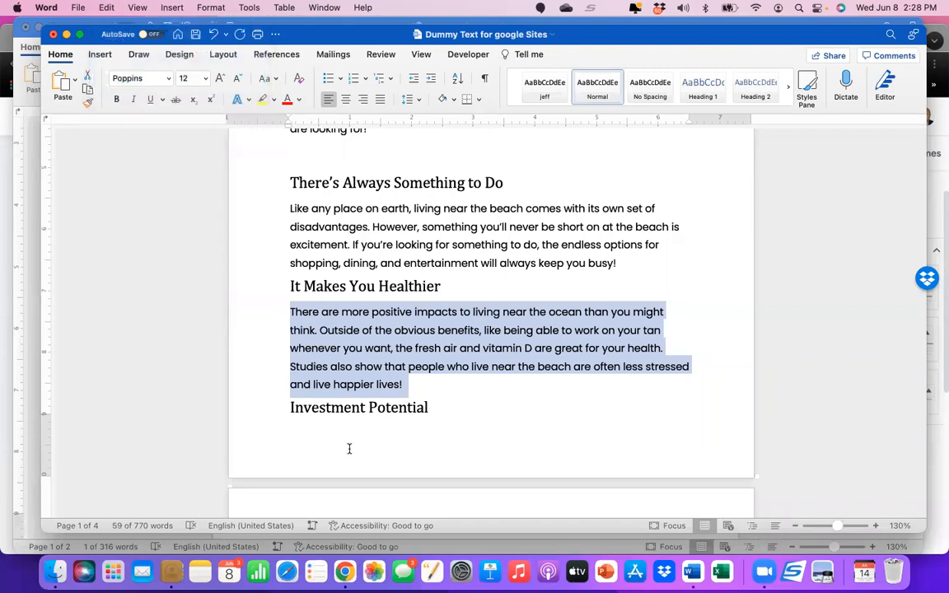
# Step: Return to the site in Chrome, paste the copied paragraph into the collapsible group's body text, and expand the group
pyautogui.click(335, 548)
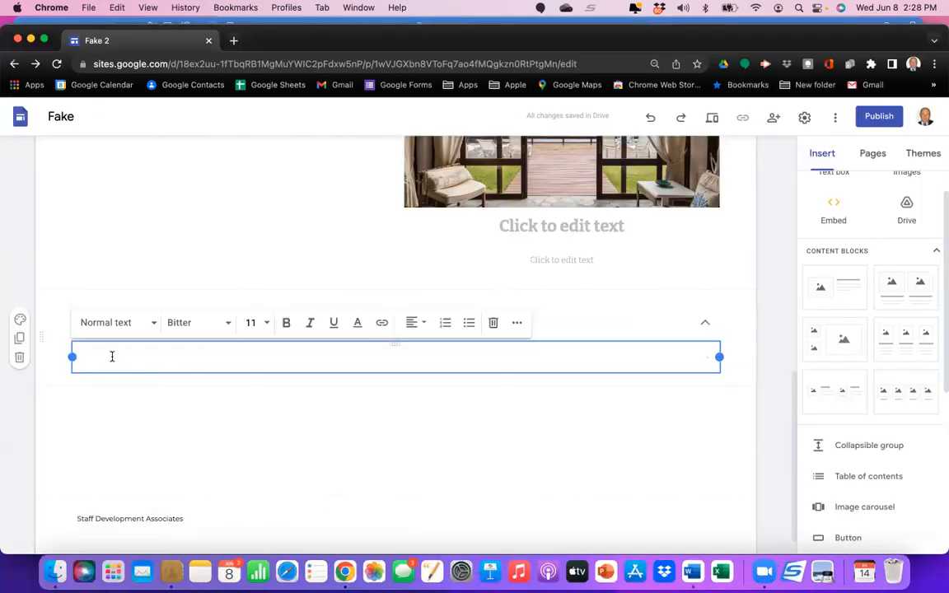
pyautogui.rightClick(113, 358)
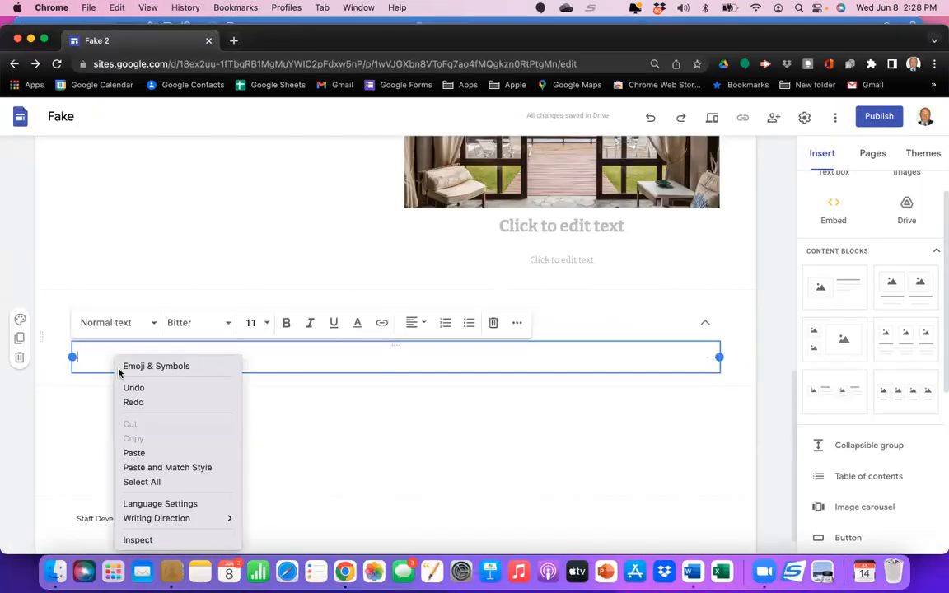
pyautogui.click(131, 452)
pyautogui.click(152, 454)
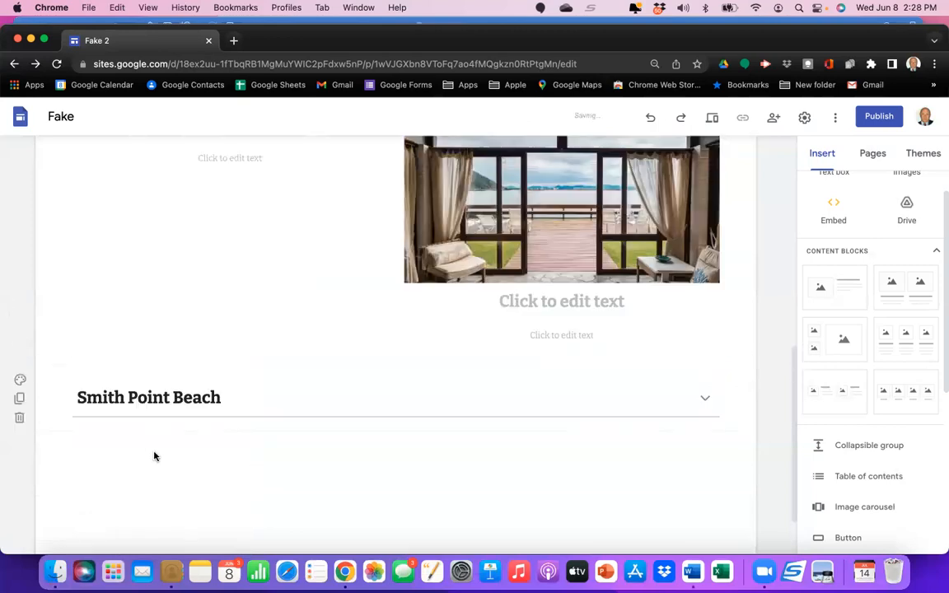
pyautogui.click(705, 411)
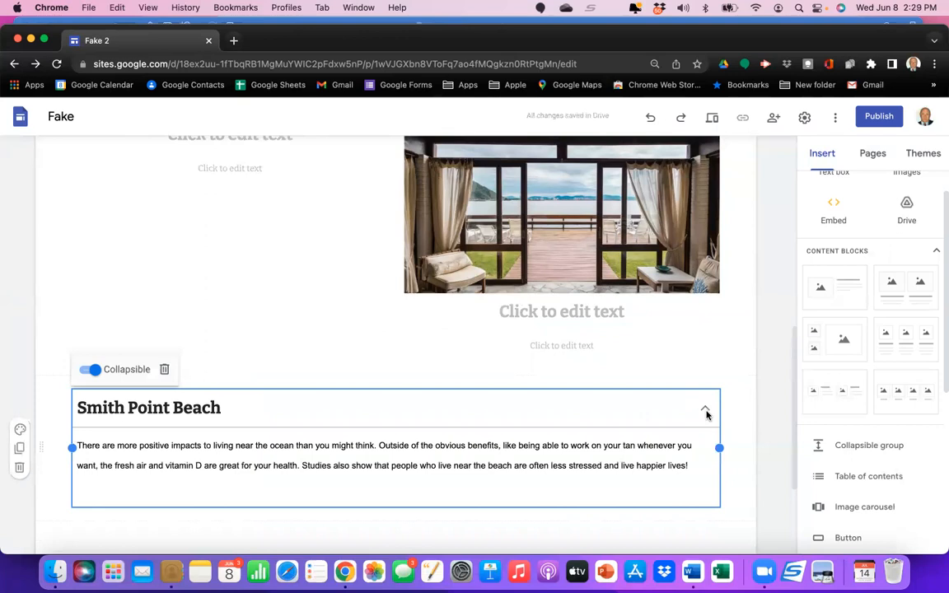
# Step: Preview the Love Beach page and expand the Smith Point Beach group to check its text
pyautogui.click(712, 118)
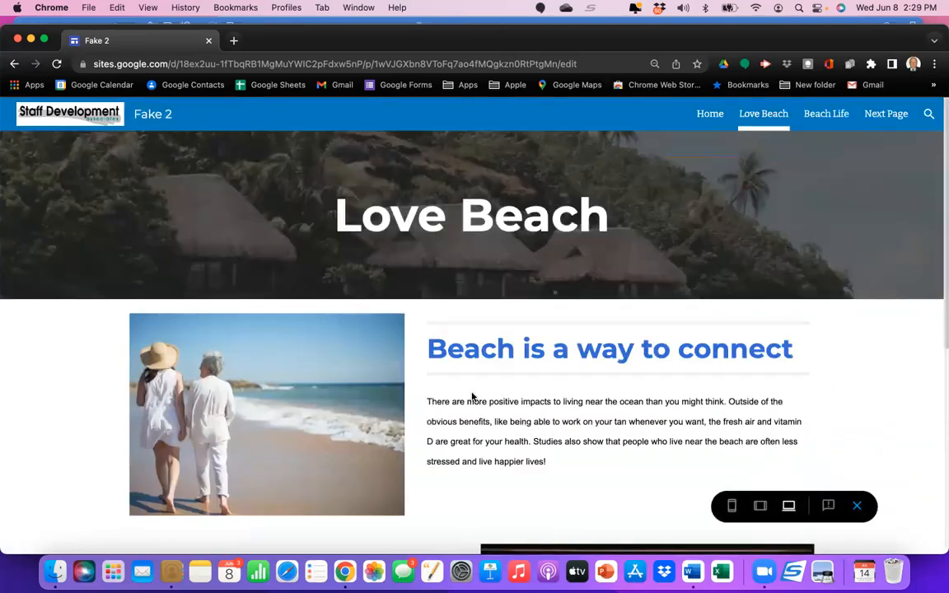
pyautogui.scroll(-5, 472, 397)
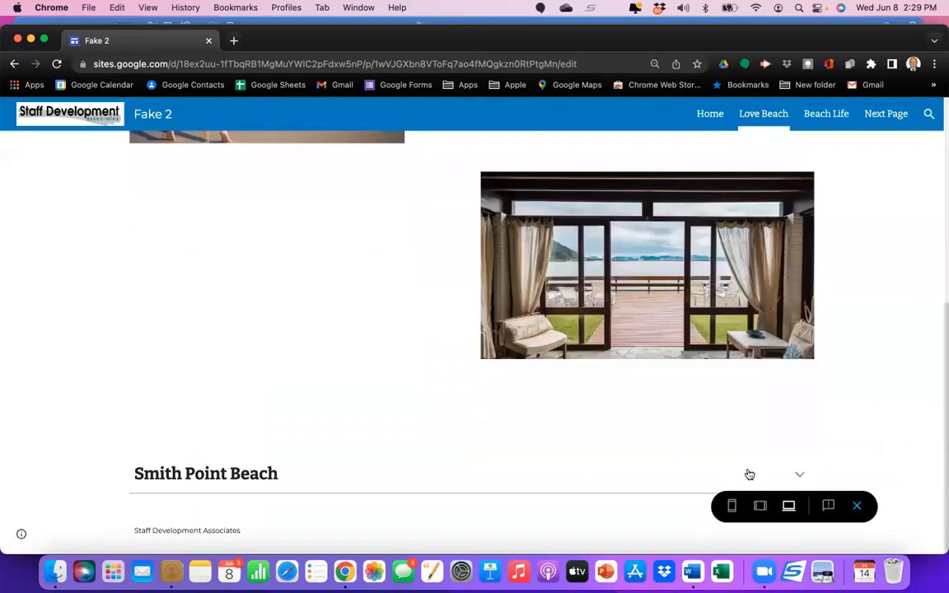
pyautogui.click(798, 475)
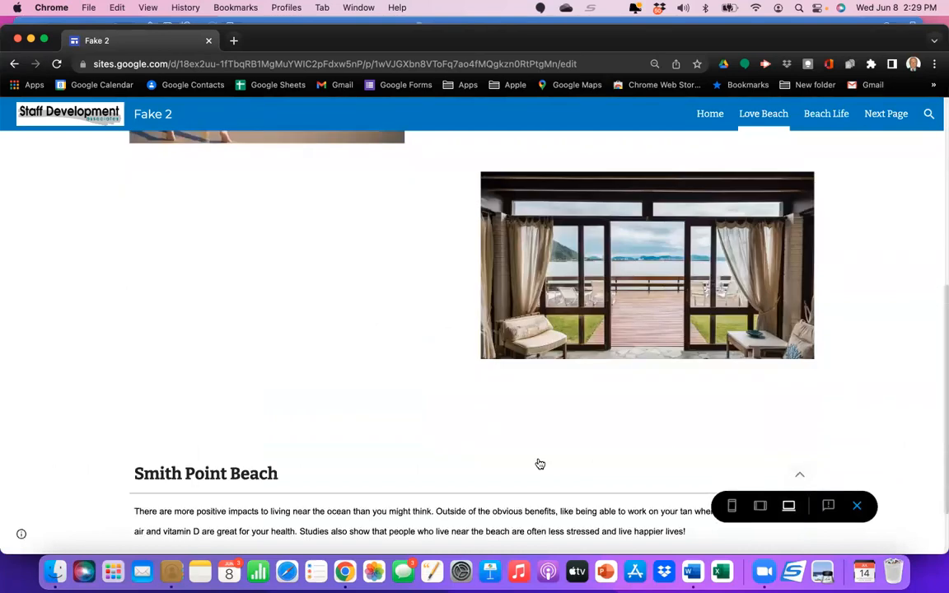
pyautogui.scroll(-2, 540, 464)
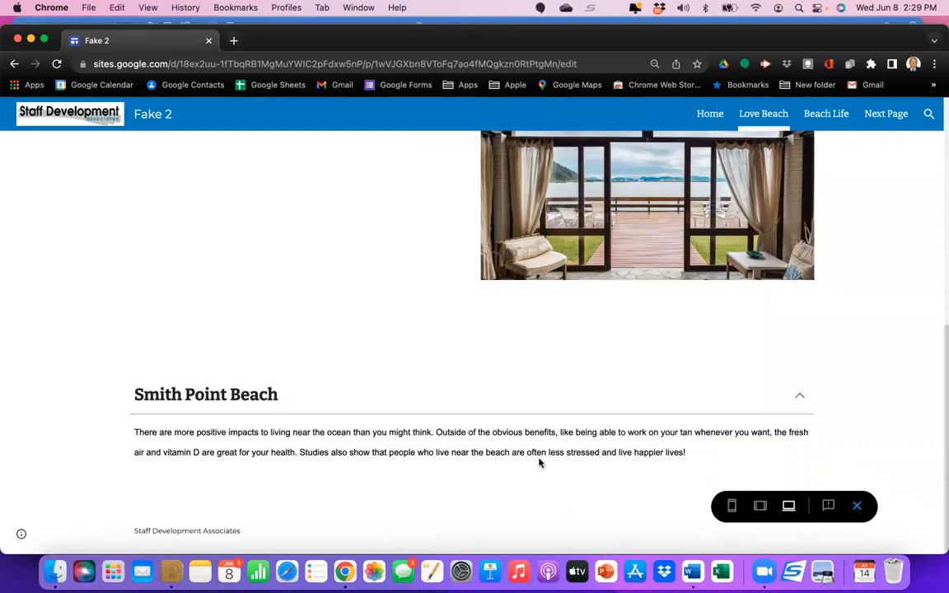
# Step: Test collapsing and expanding the Smith Point Beach section in the site preview, then exit the preview
pyautogui.click(798, 396)
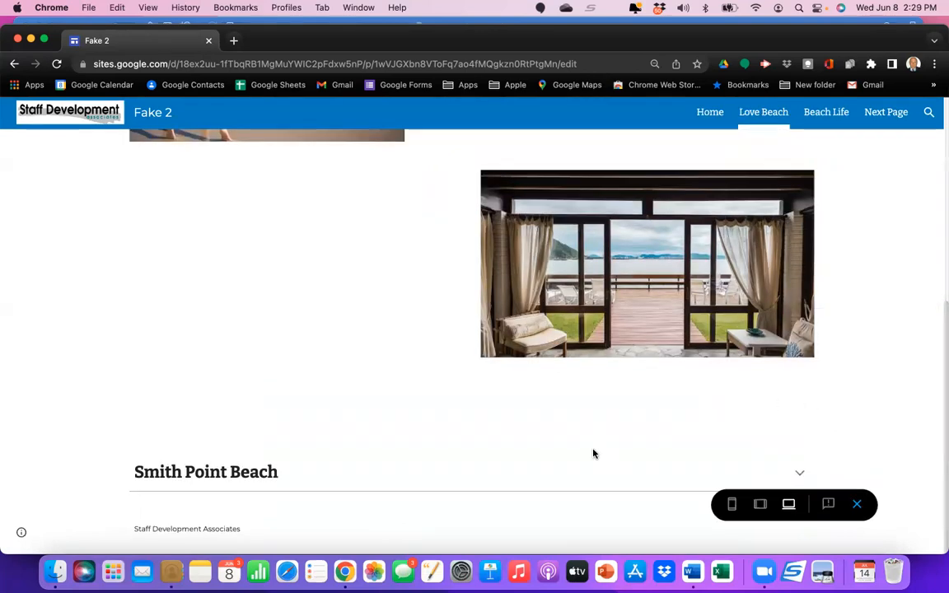
pyautogui.click(799, 476)
pyautogui.scroll(-2, 651, 451)
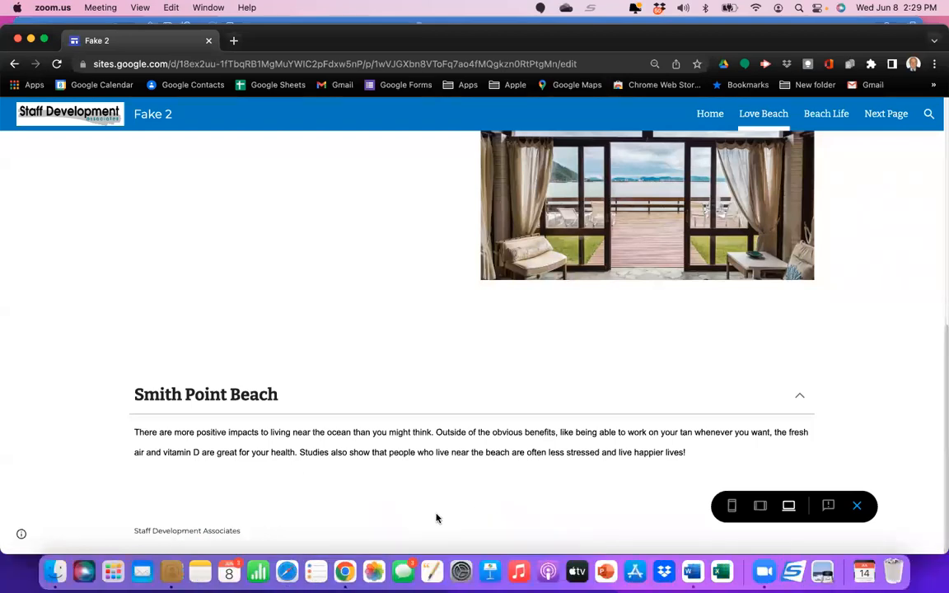
pyautogui.click(437, 516)
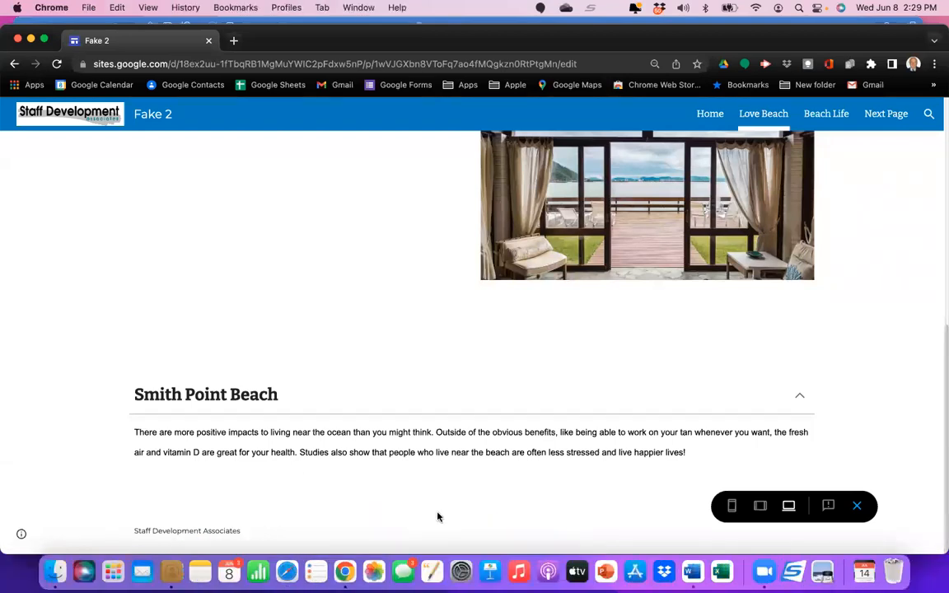
pyautogui.click(856, 508)
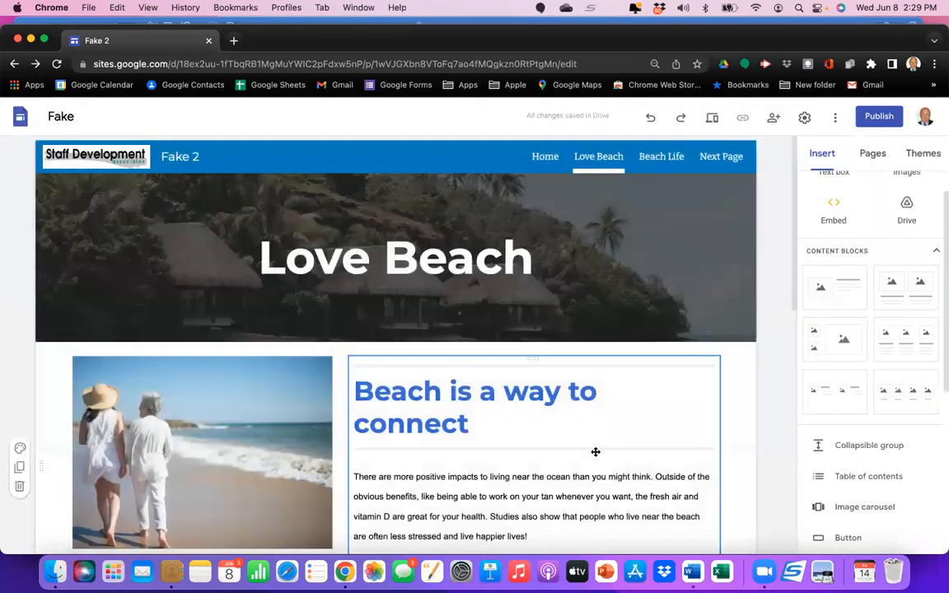
pyautogui.scroll(-5, 594, 452)
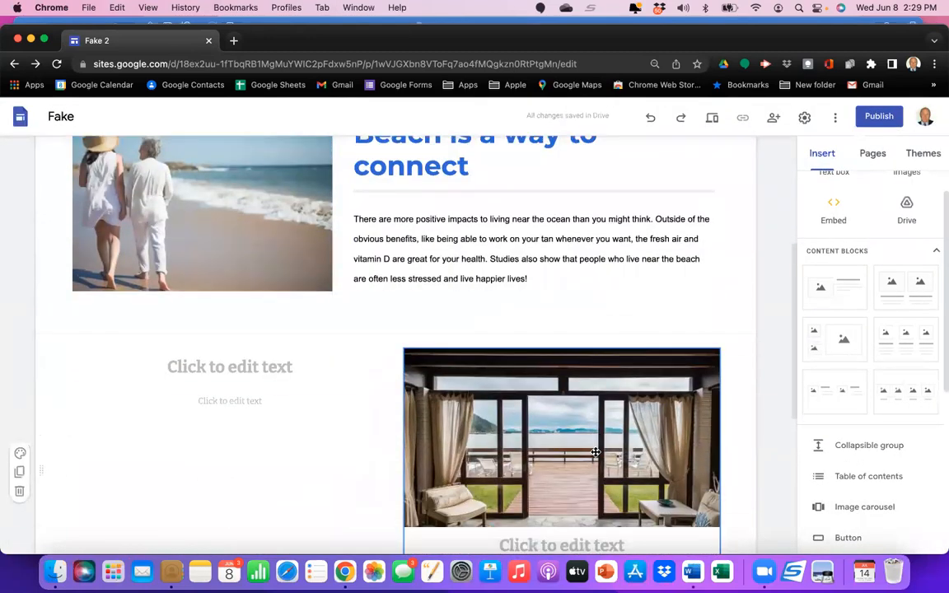
pyautogui.scroll(-2, 596, 452)
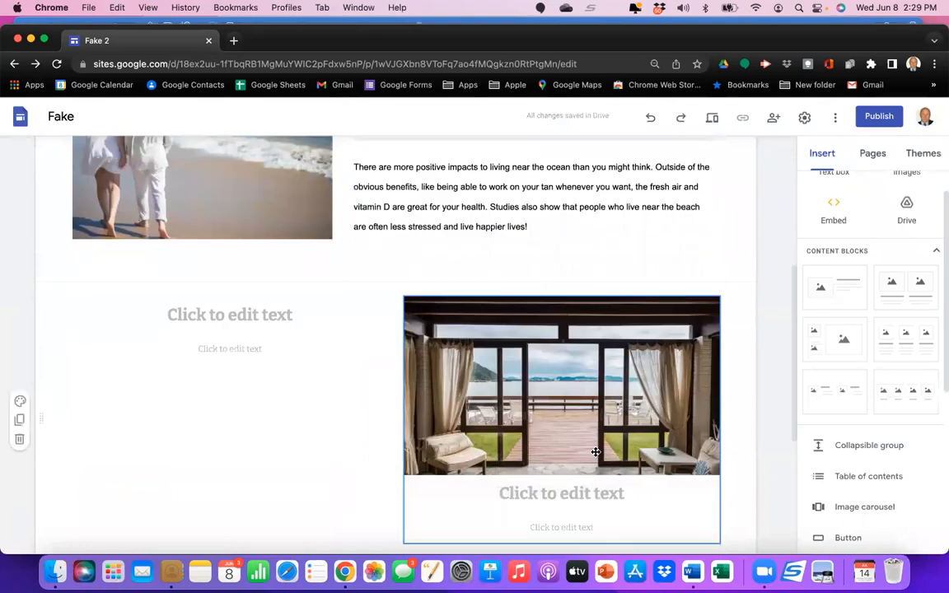
pyautogui.scroll(7, 596, 452)
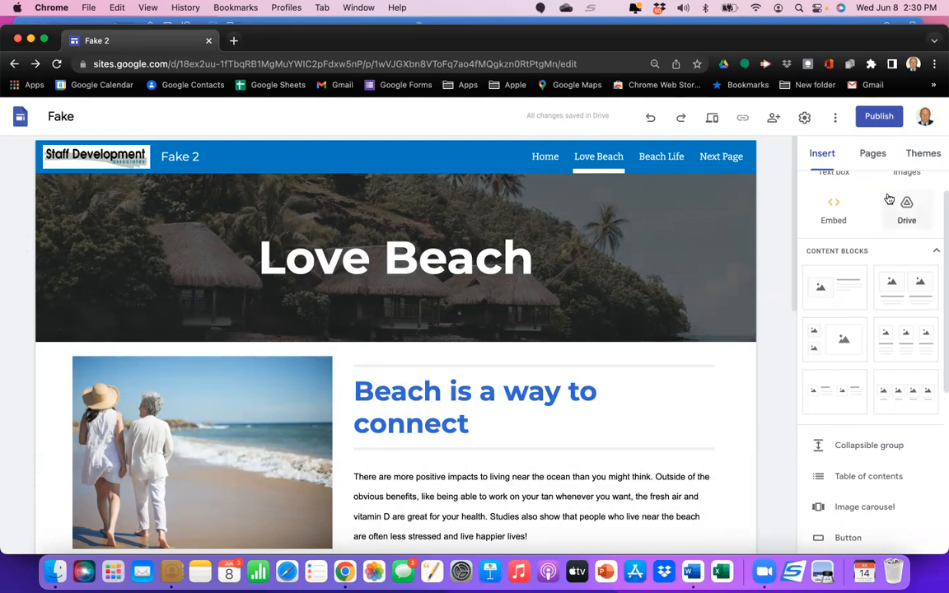
# Step: Add a new page named Schools and move it below Next Page in the page order
pyautogui.click(871, 154)
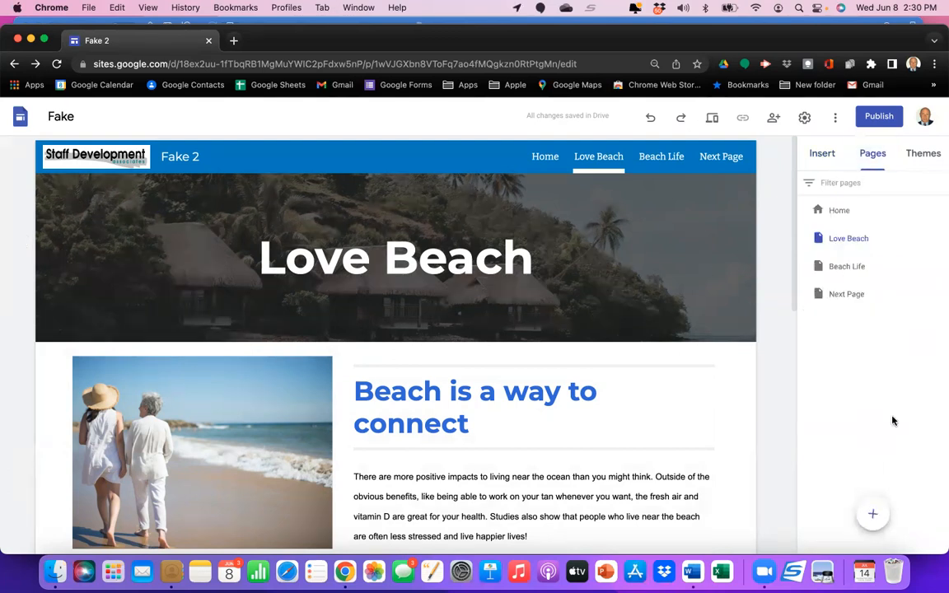
pyautogui.click(872, 514)
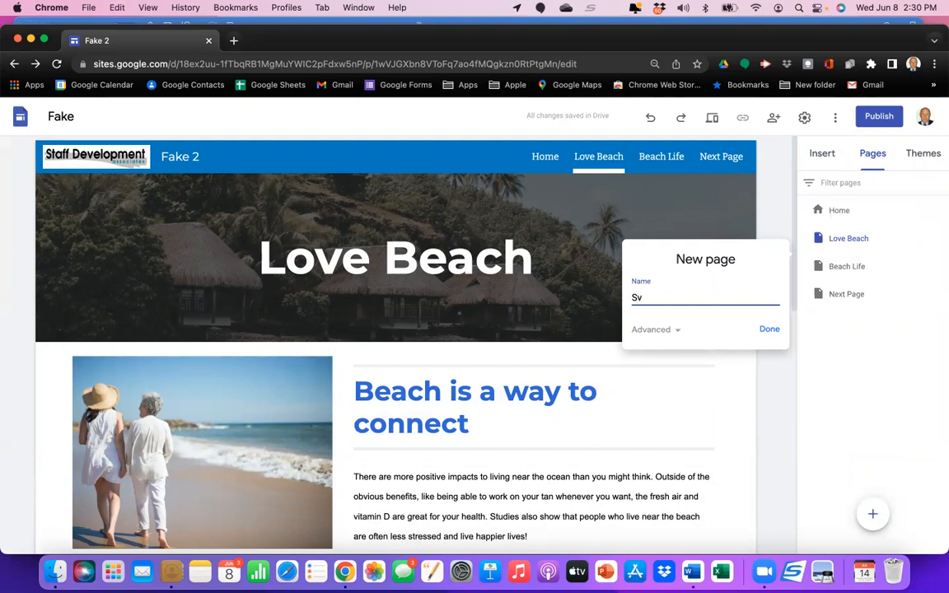
pyautogui.write('hools')
pyautogui.press('Return')
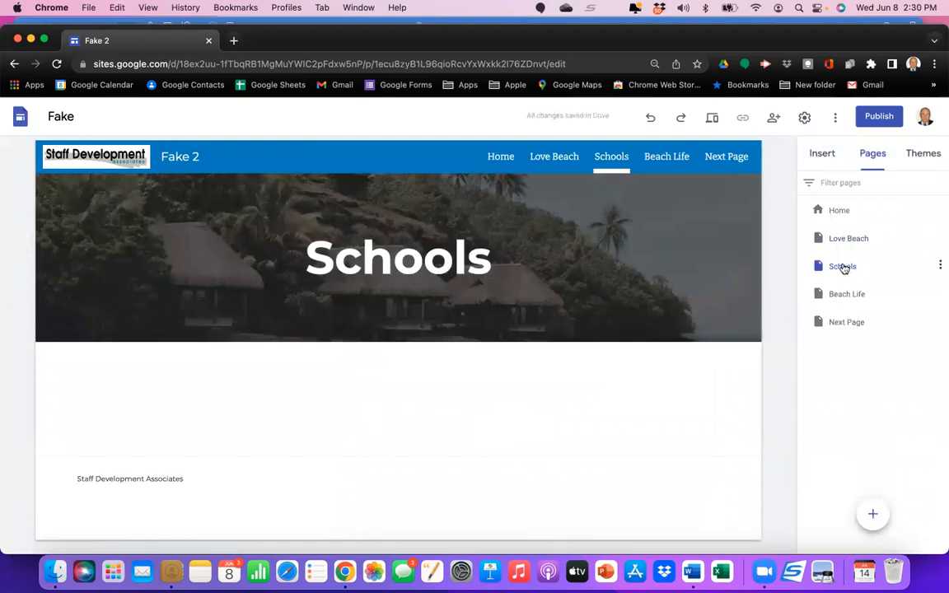
pyautogui.moveTo(843, 267); pyautogui.dragTo(837, 337)
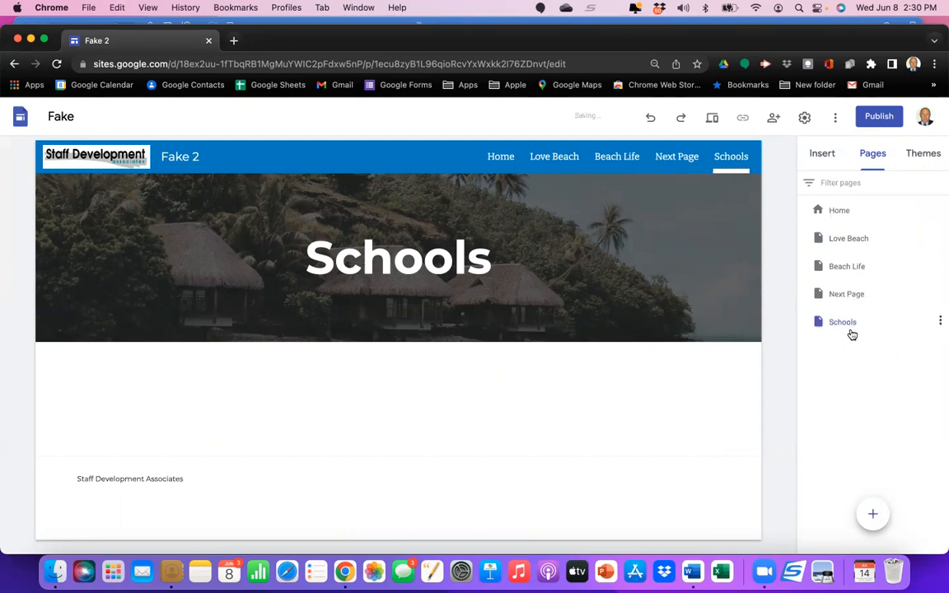
# Step: Add a subpage named Smith Elementary under the Schools page
pyautogui.click(939, 323)
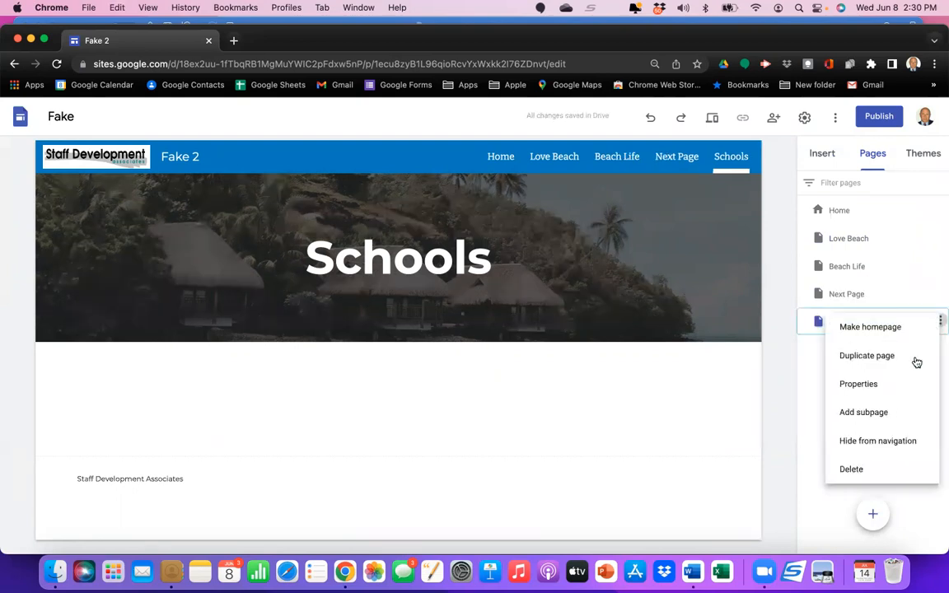
pyautogui.click(897, 411)
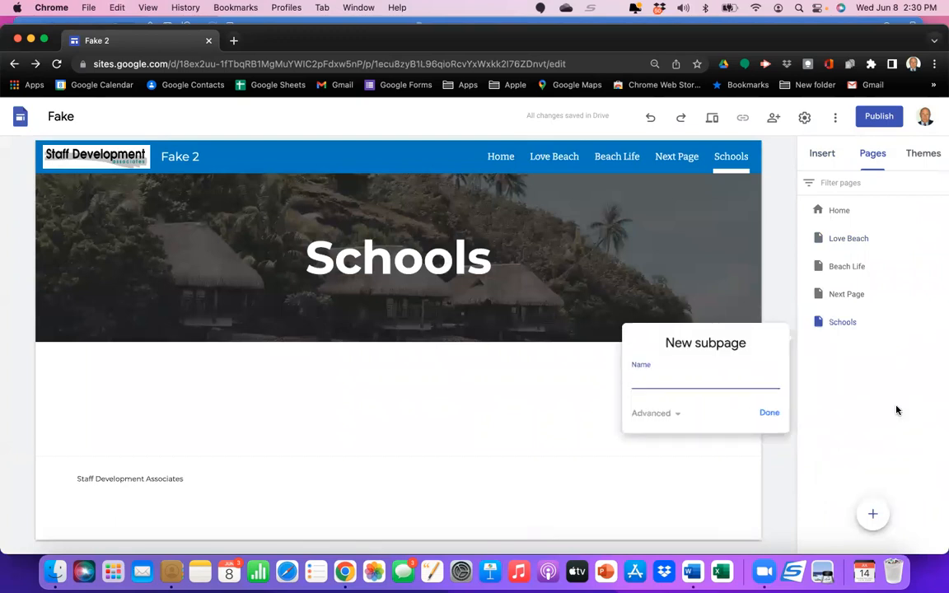
pyautogui.write('Smith Elem')
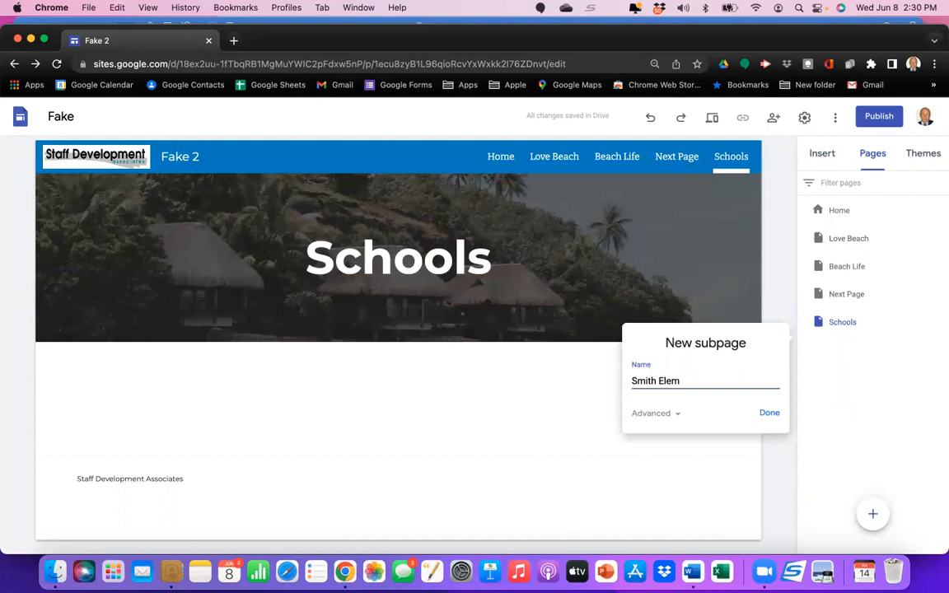
pyautogui.write('entary')
pyautogui.press('Return')
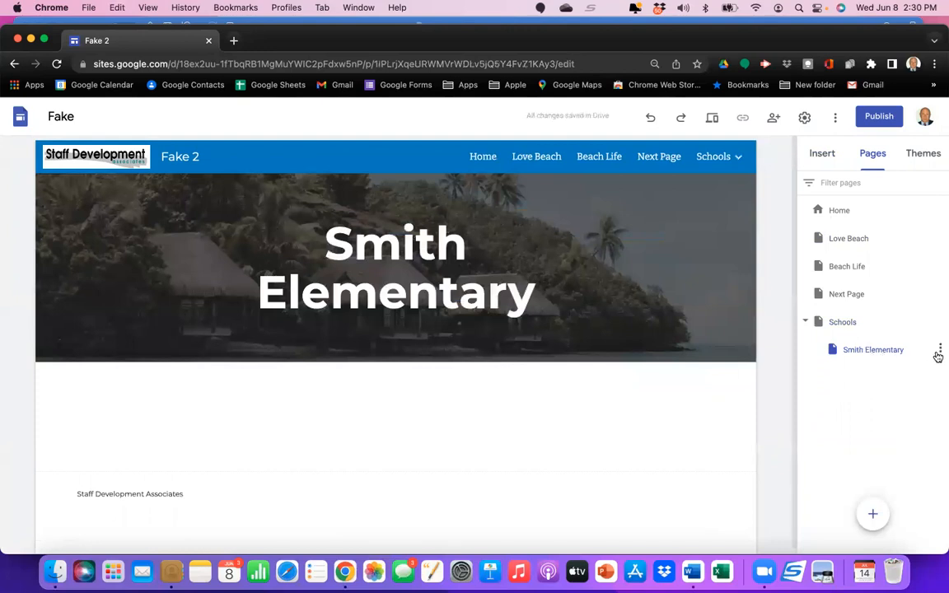
pyautogui.click(938, 350)
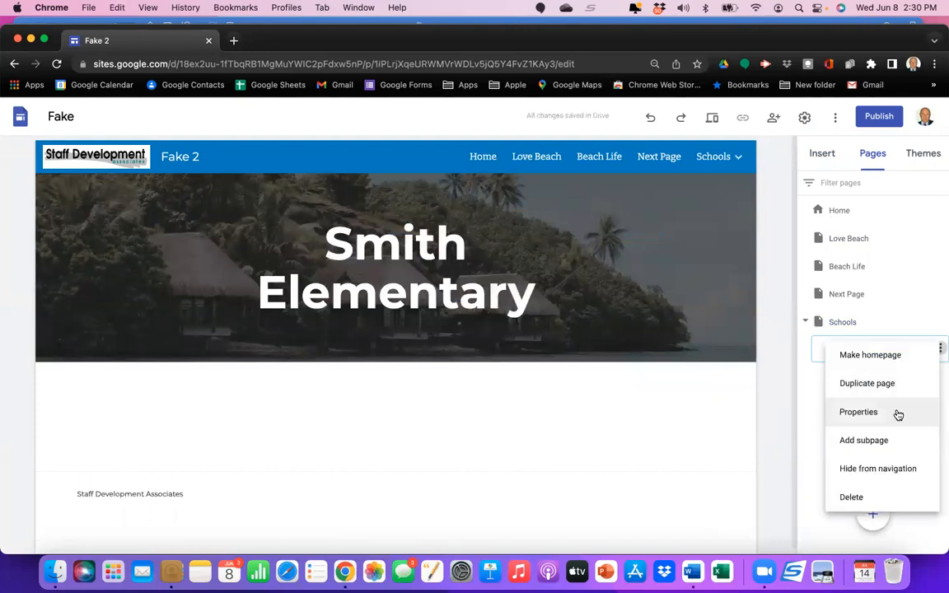
pyautogui.click(894, 437)
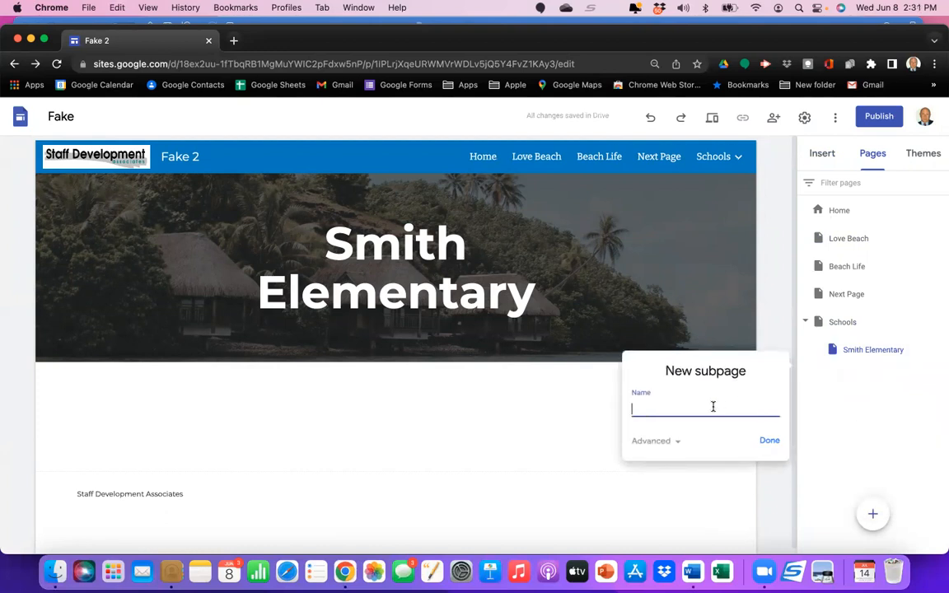
pyautogui.write('Jones Elementyar')
pyautogui.press('Return')
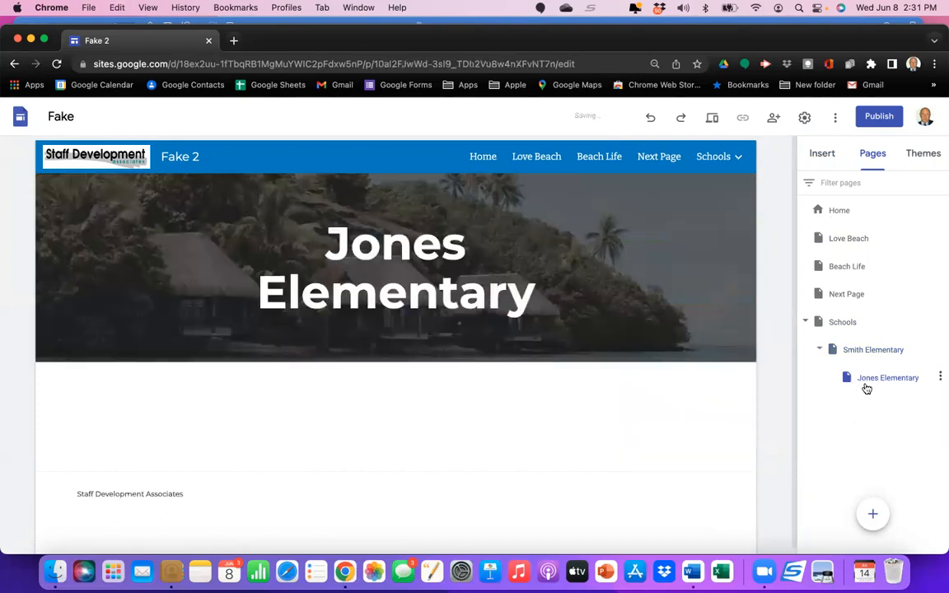
pyautogui.click(938, 378)
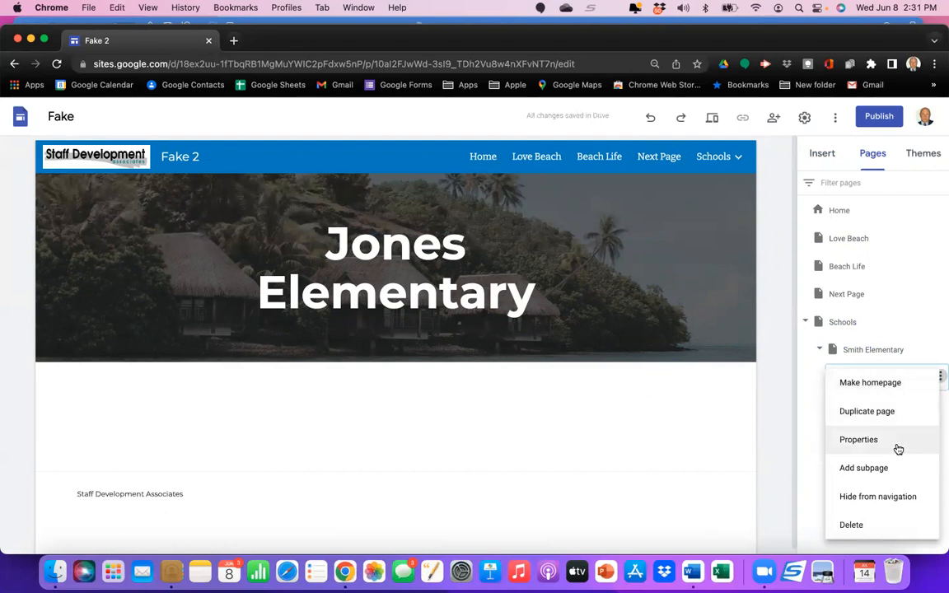
pyautogui.click(884, 524)
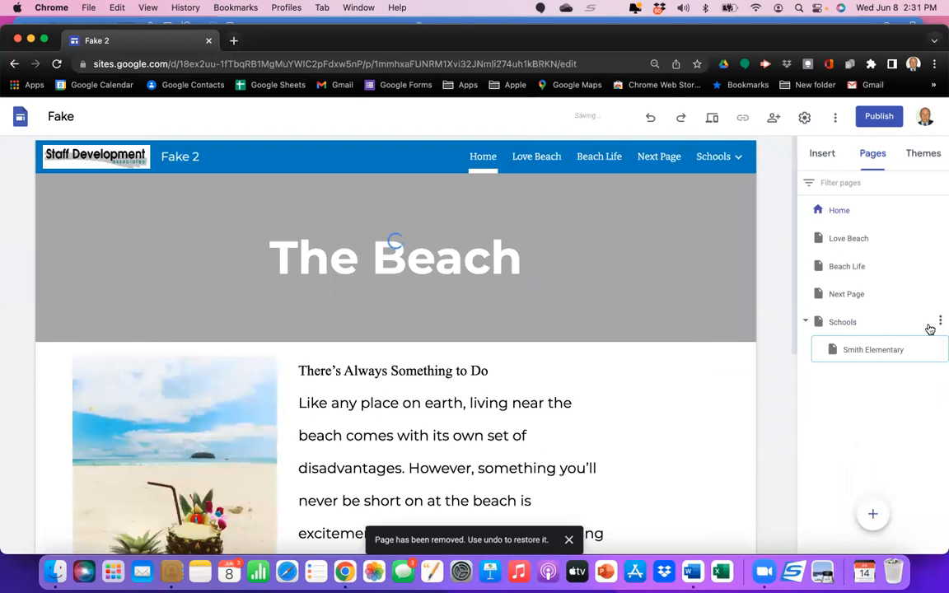
# Step: Add a subpage named Jones Elementary directly under the Schools page
pyautogui.click(927, 329)
pyautogui.click(939, 326)
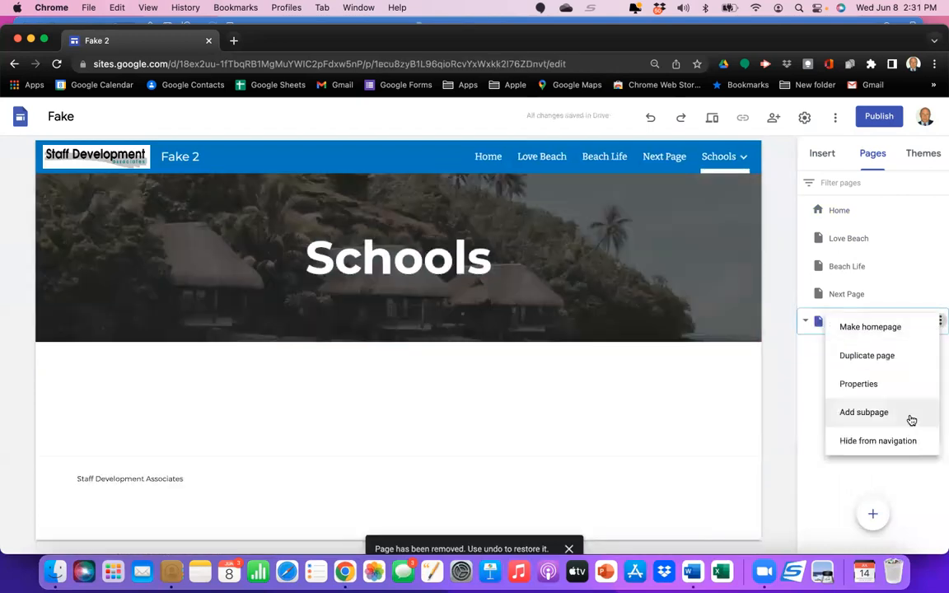
pyautogui.click(911, 417)
pyautogui.write('Jones Elementary')
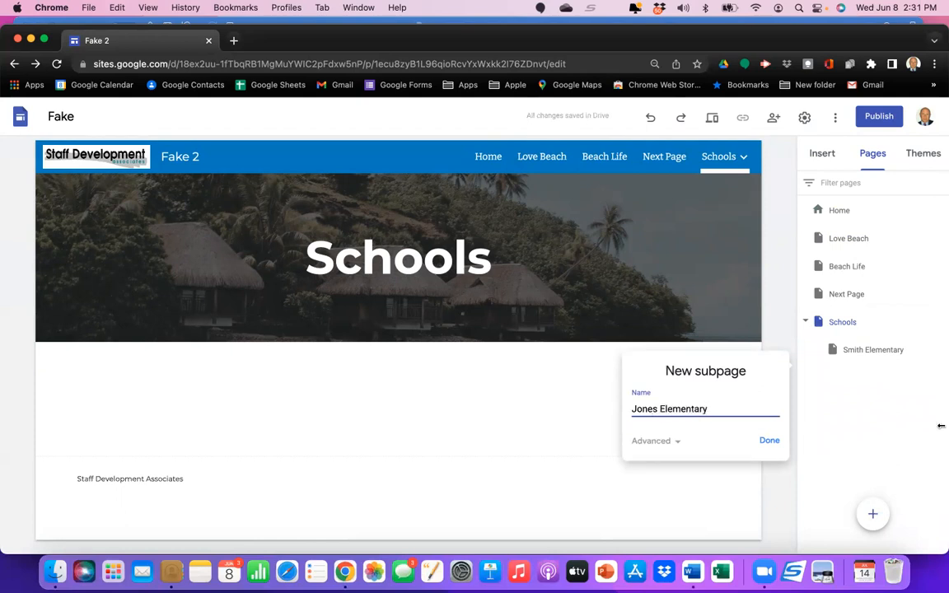
pyautogui.click(770, 443)
# Step: Add a subpage named Middle School under the Schools page
pyautogui.moveTo(916, 386)
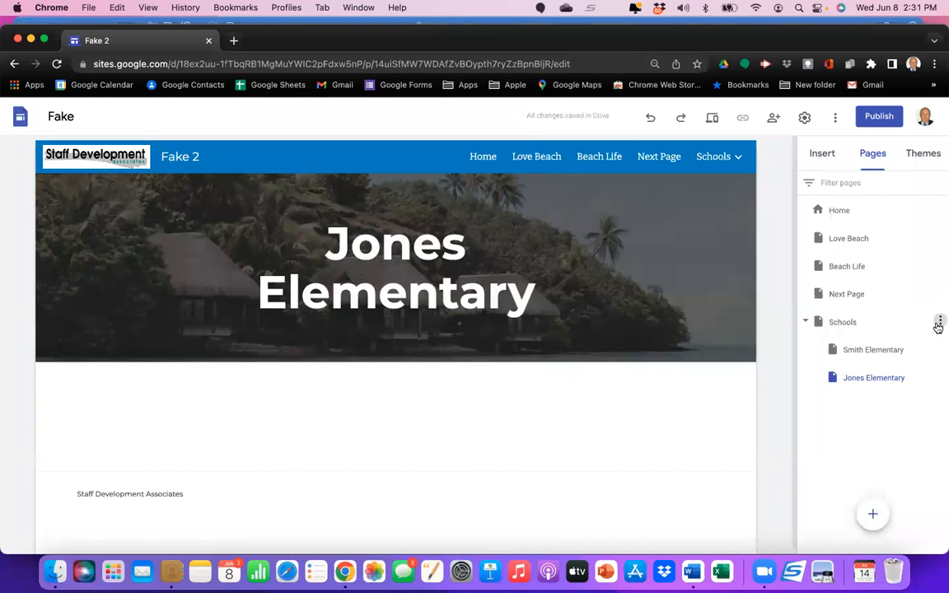
pyautogui.click(939, 323)
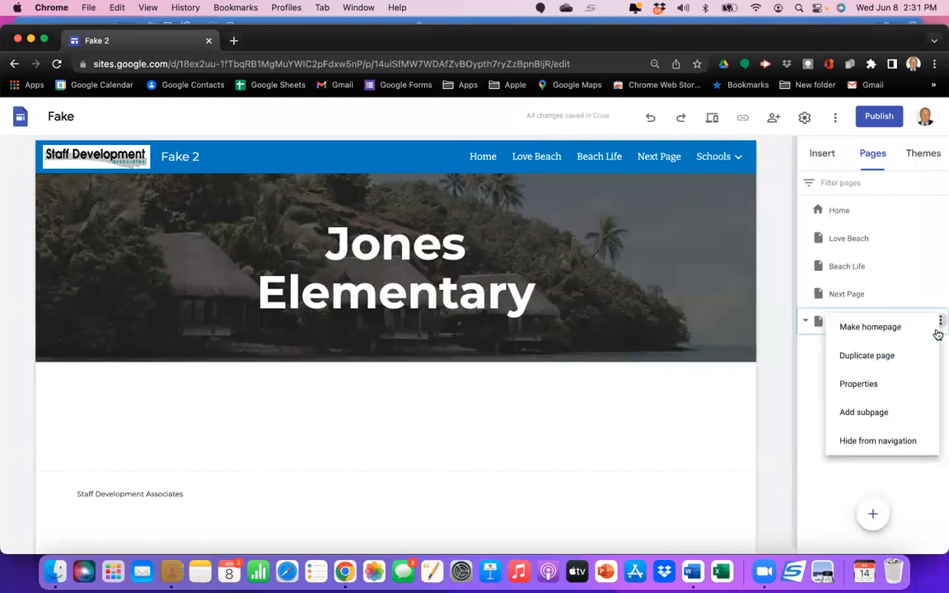
pyautogui.click(900, 413)
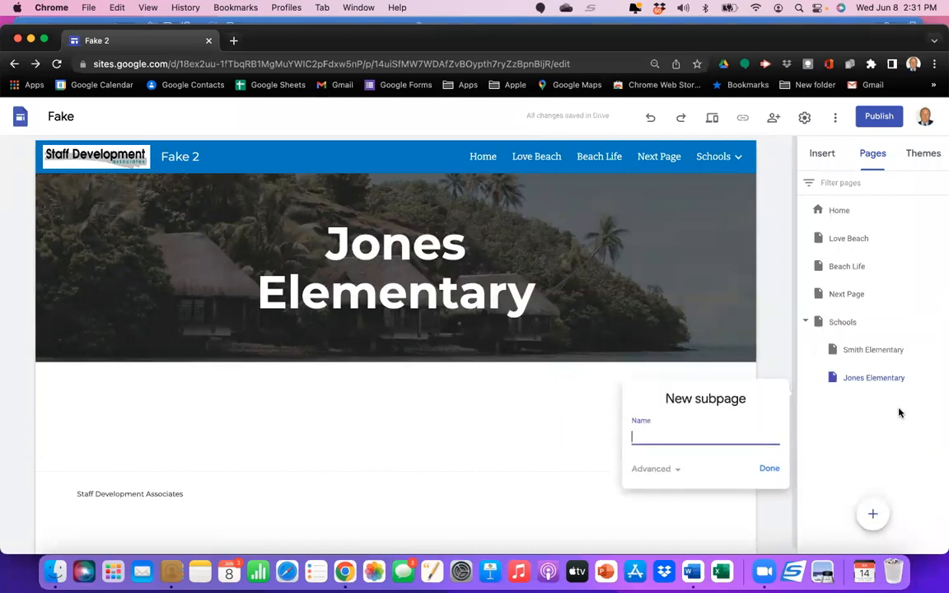
pyautogui.write('Middle School')
pyautogui.press('Return')
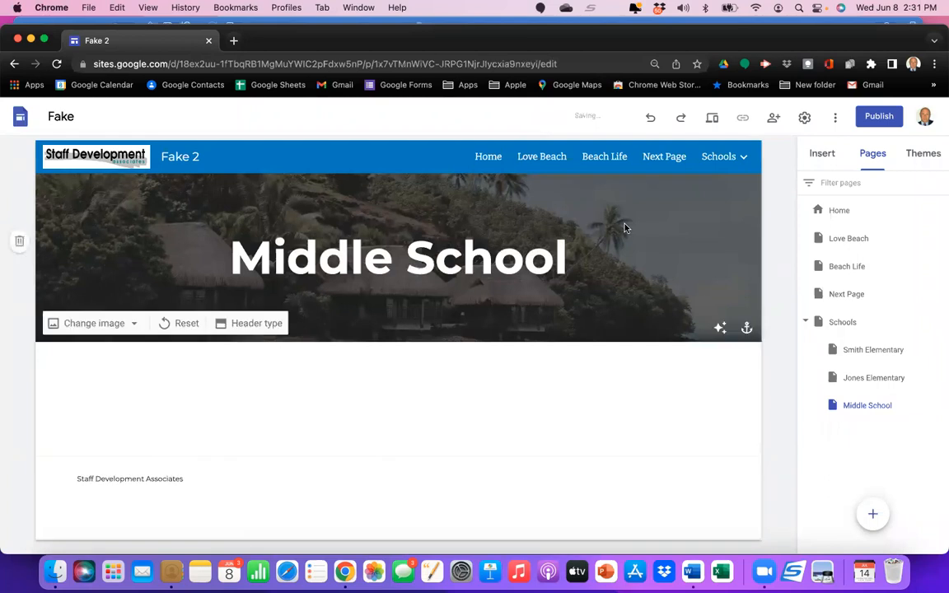
# Step: Change the site's navigation mode to Side and close the settings
pyautogui.moveTo(744, 159)
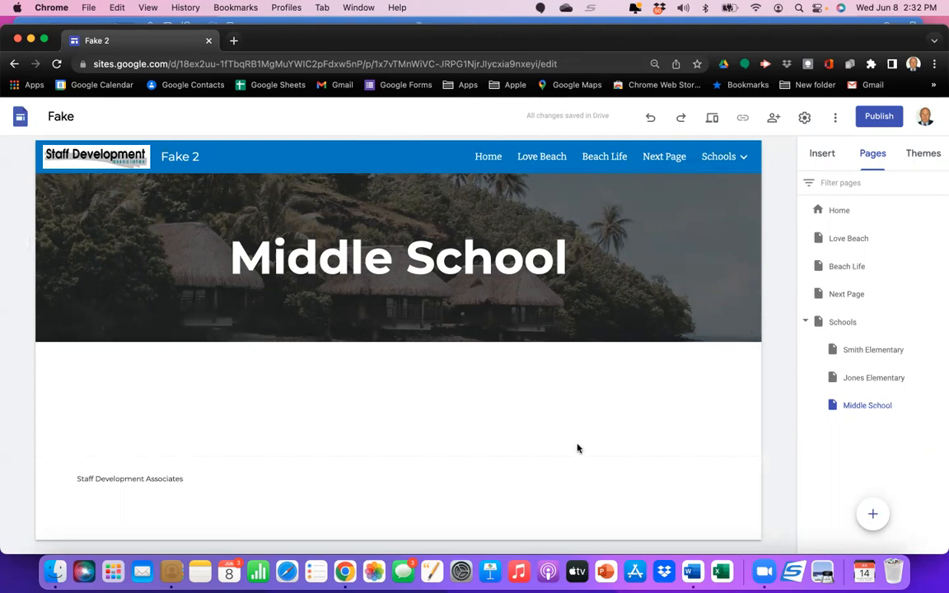
pyautogui.moveTo(739, 161)
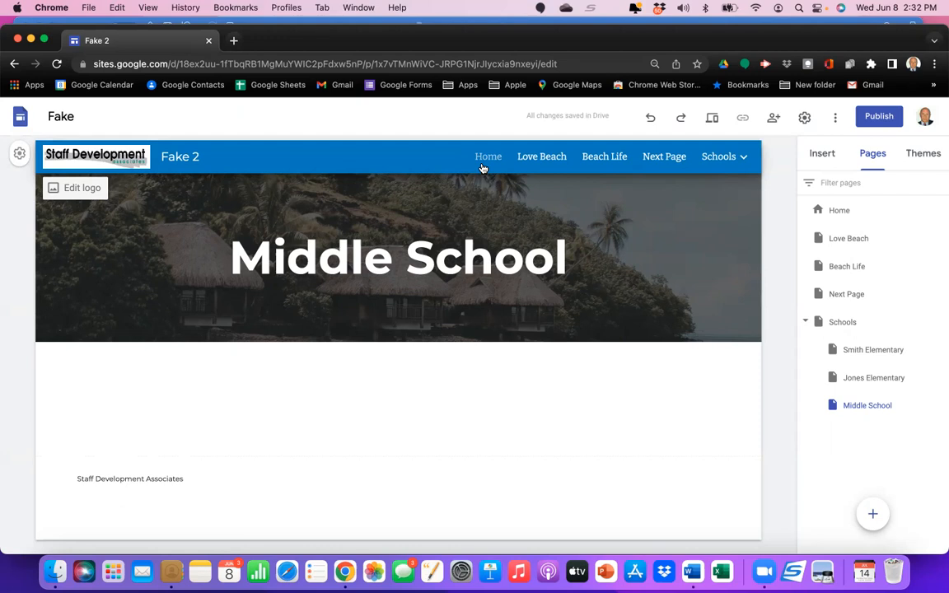
pyautogui.click(806, 118)
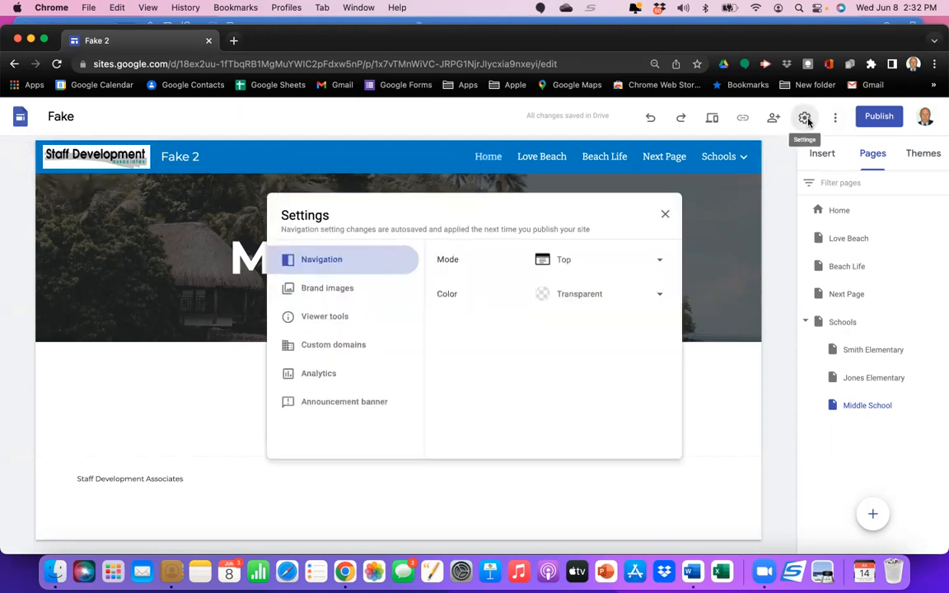
pyautogui.click(663, 262)
pyautogui.click(627, 294)
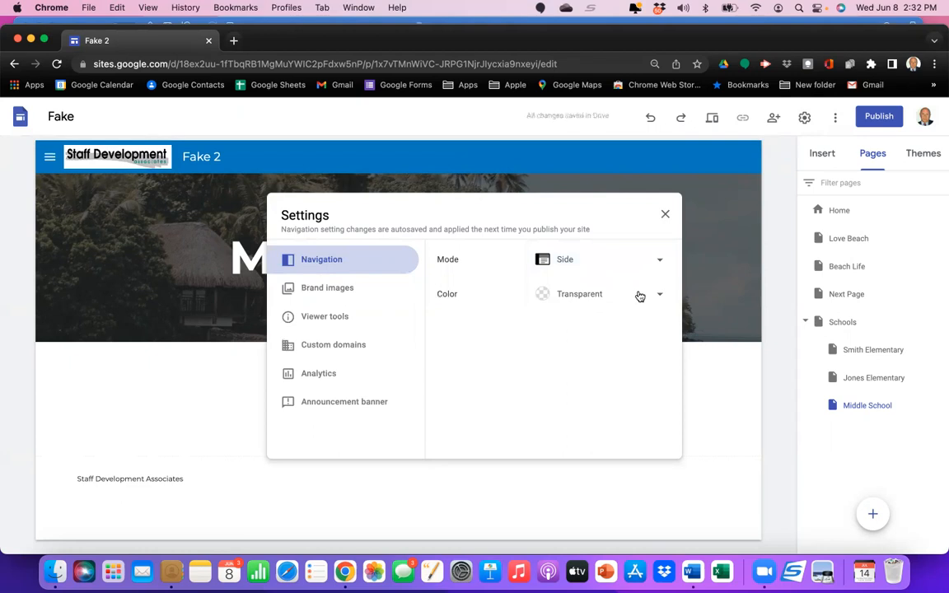
pyautogui.click(712, 119)
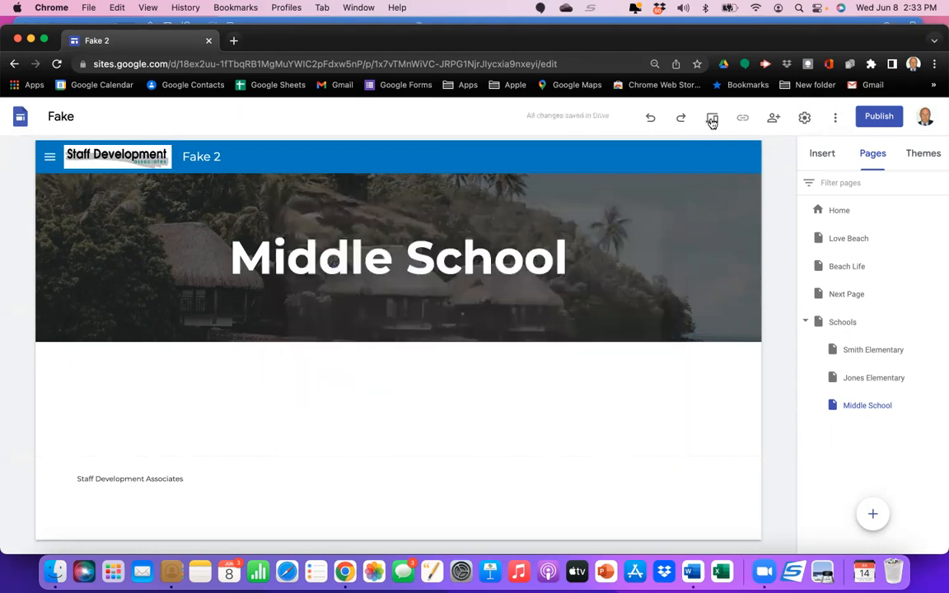
# Step: Preview the site, collapse and expand the Schools subpages in the side navigation, and exit the preview
pyautogui.click(712, 119)
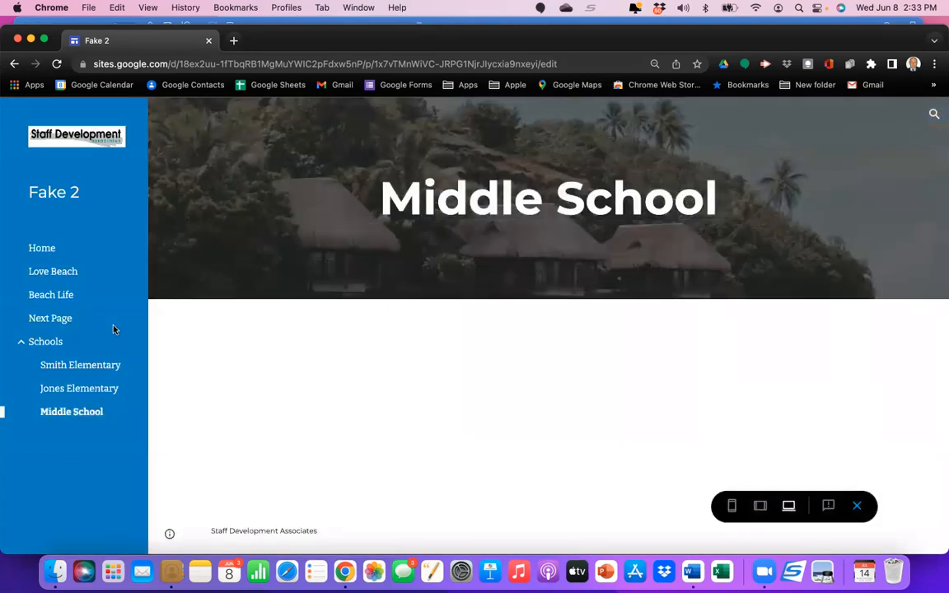
pyautogui.click(22, 349)
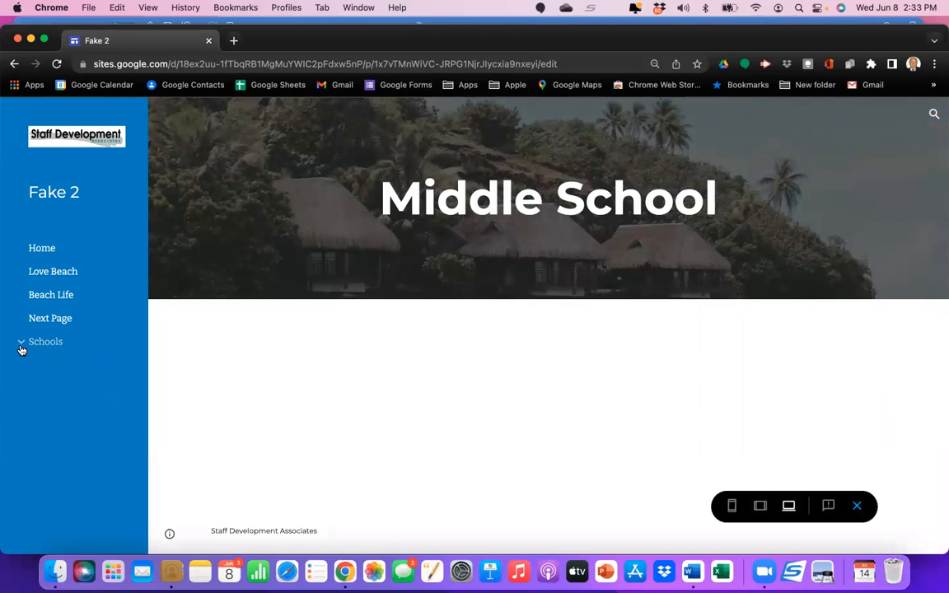
pyautogui.click(21, 350)
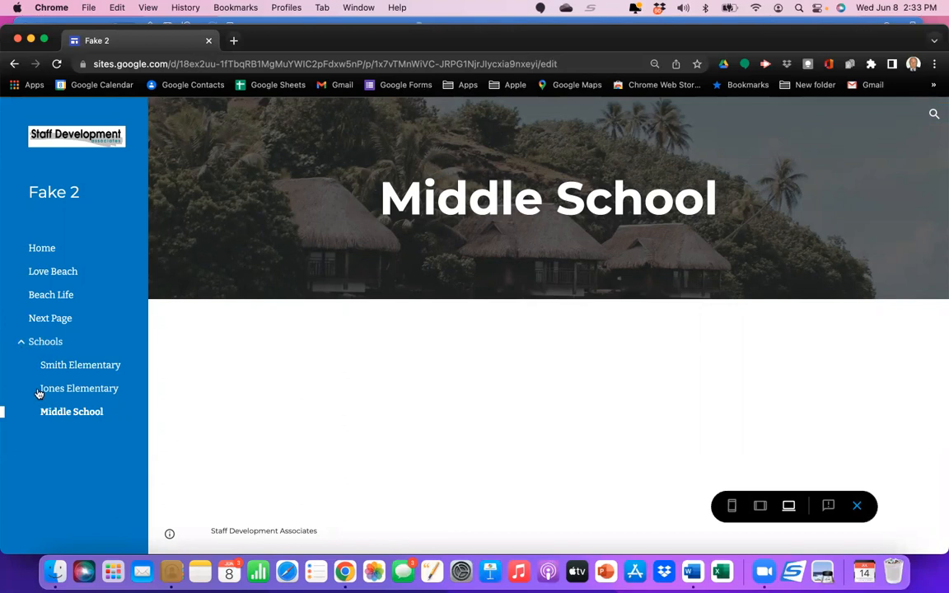
pyautogui.click(857, 506)
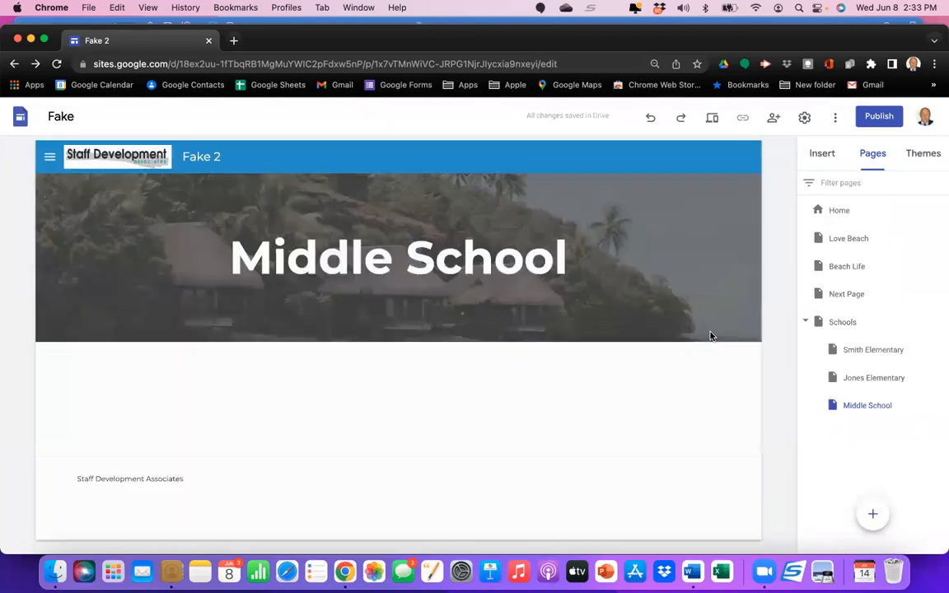
# Step: Set the site's navigation mode to Top and go to the Home page
pyautogui.click(804, 118)
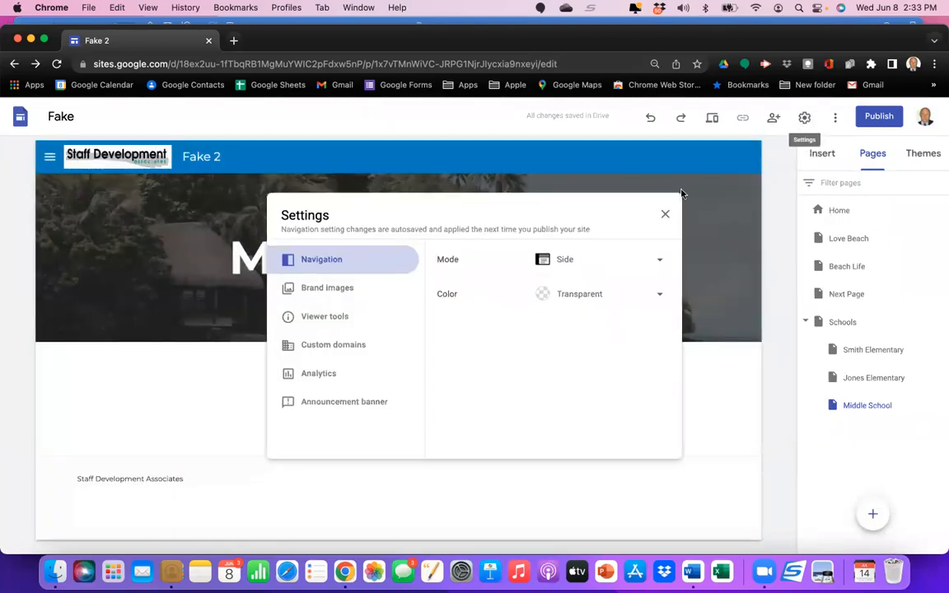
pyautogui.click(657, 260)
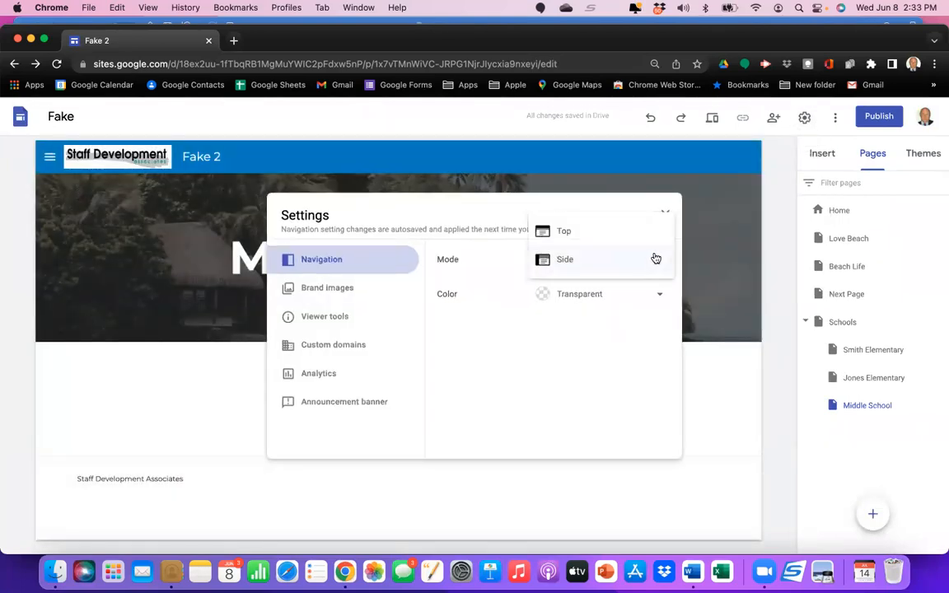
pyautogui.click(647, 239)
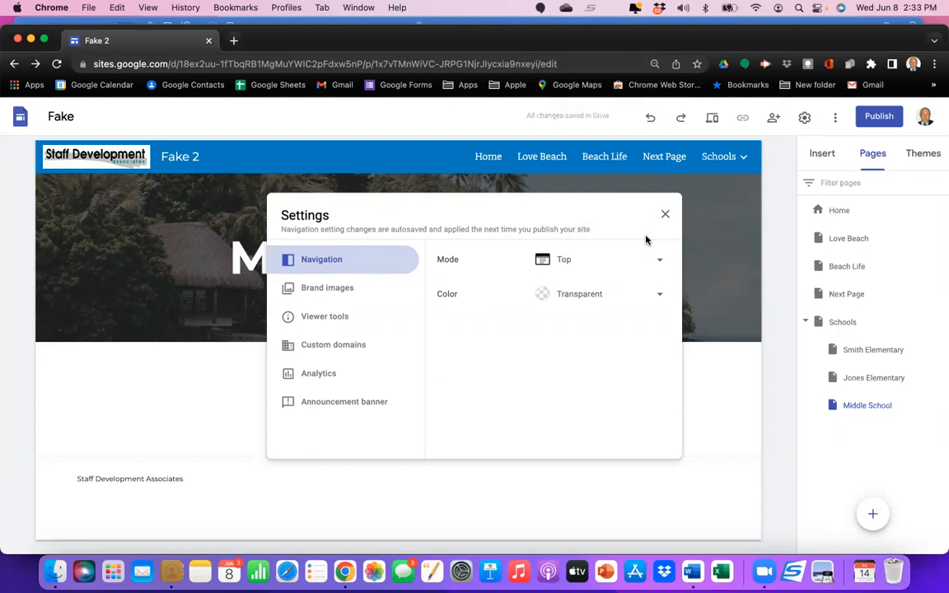
pyautogui.click(664, 214)
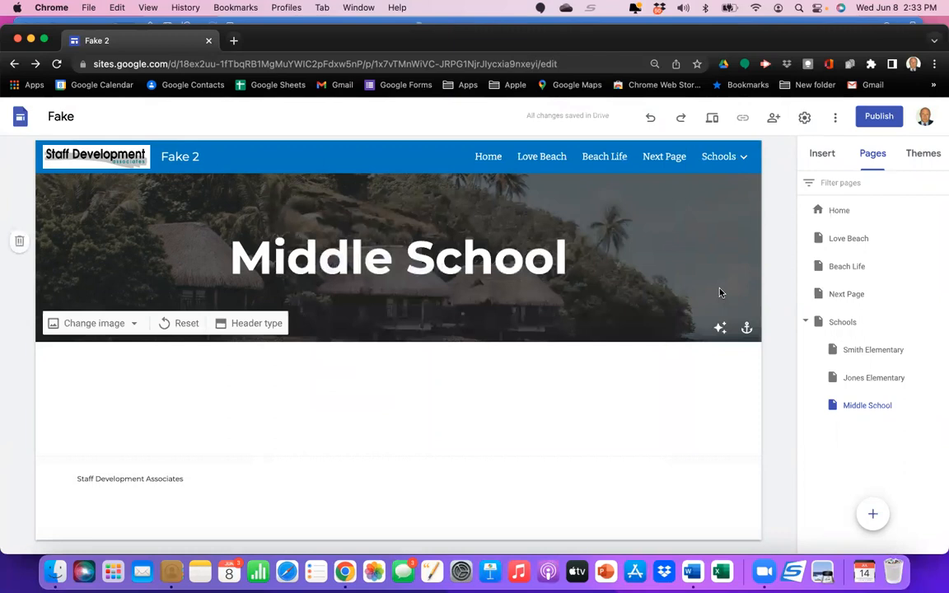
pyautogui.click(494, 157)
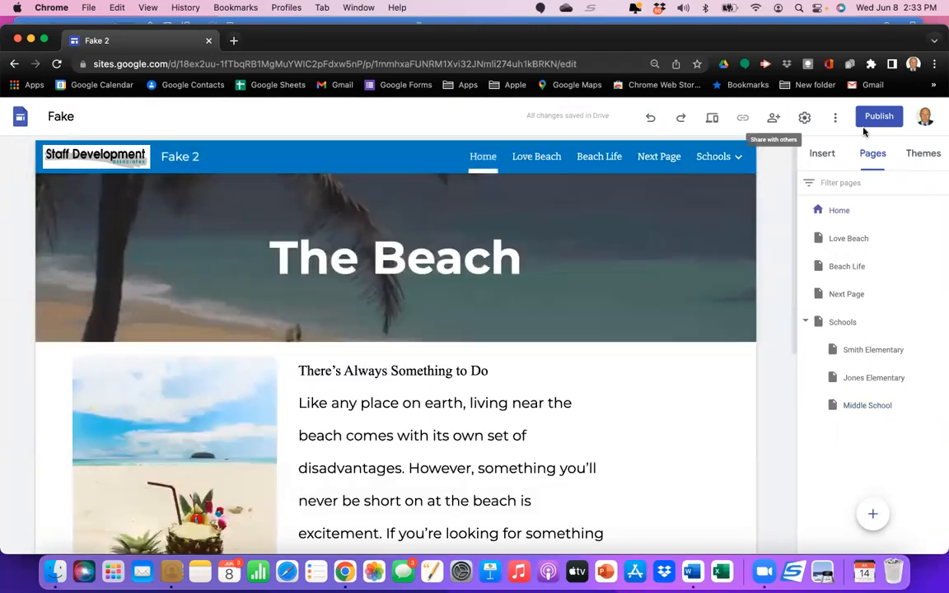
# Step: Review the web publishing options and the custom domain settings reached from them, leaving without publishing the site
pyautogui.click(883, 118)
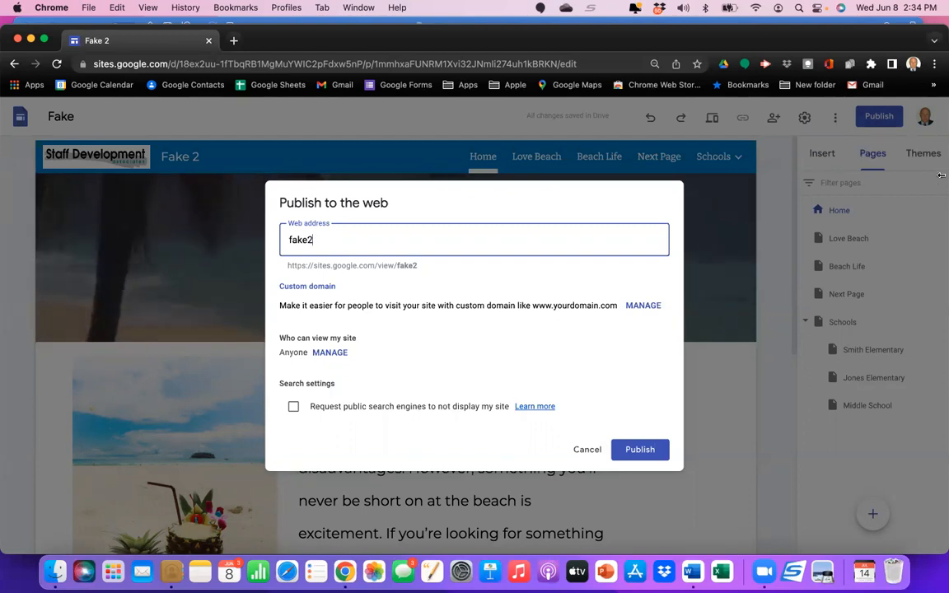
pyautogui.click(645, 306)
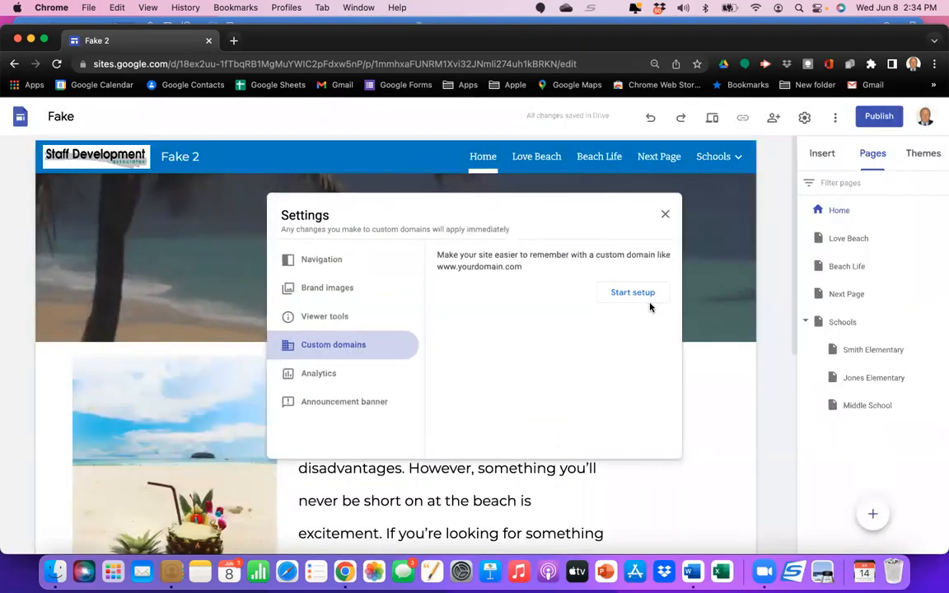
pyautogui.click(666, 216)
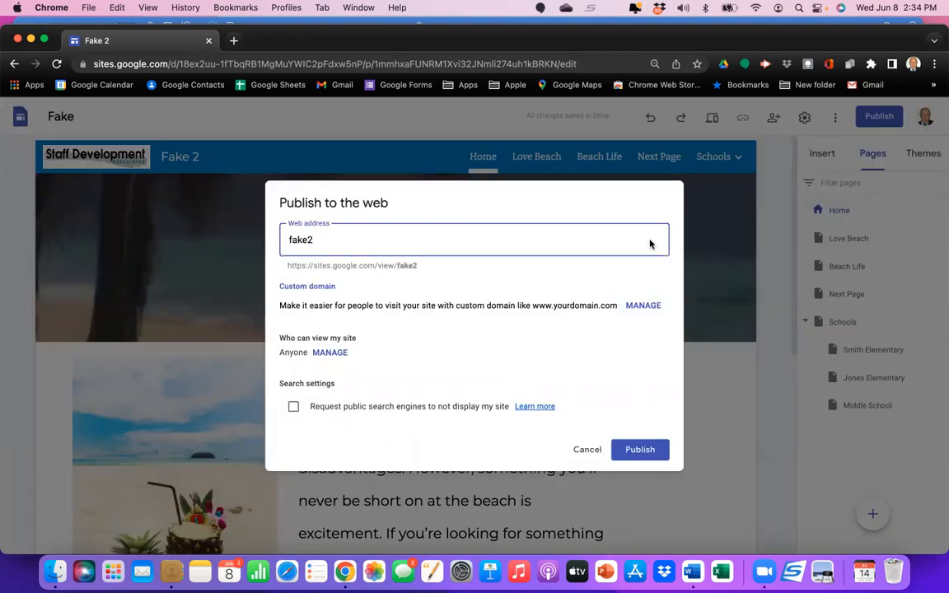
pyautogui.click(581, 450)
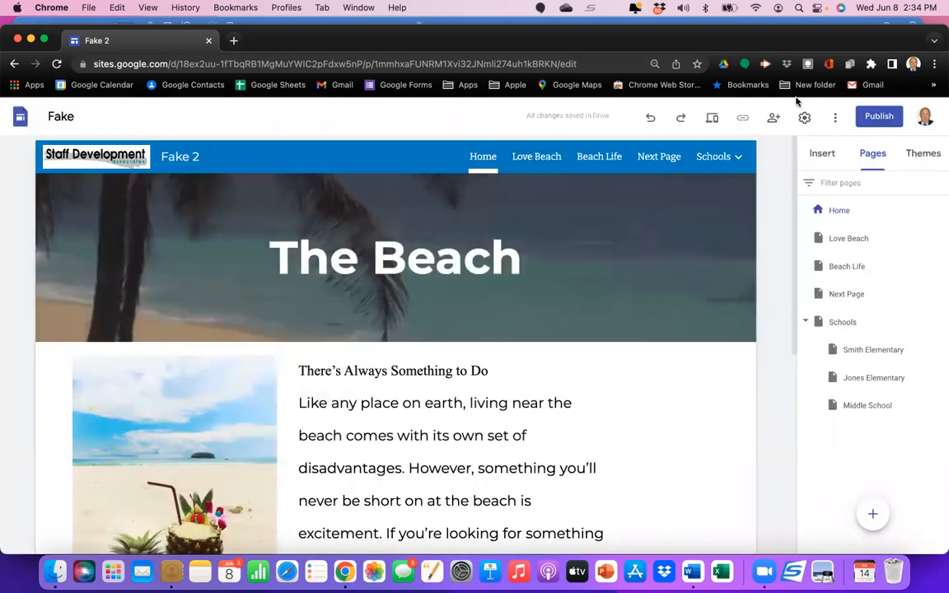
# Step: Start the custom domain setup from the site settings and choose to buy a domain, continuing to Google Domains
pyautogui.click(804, 117)
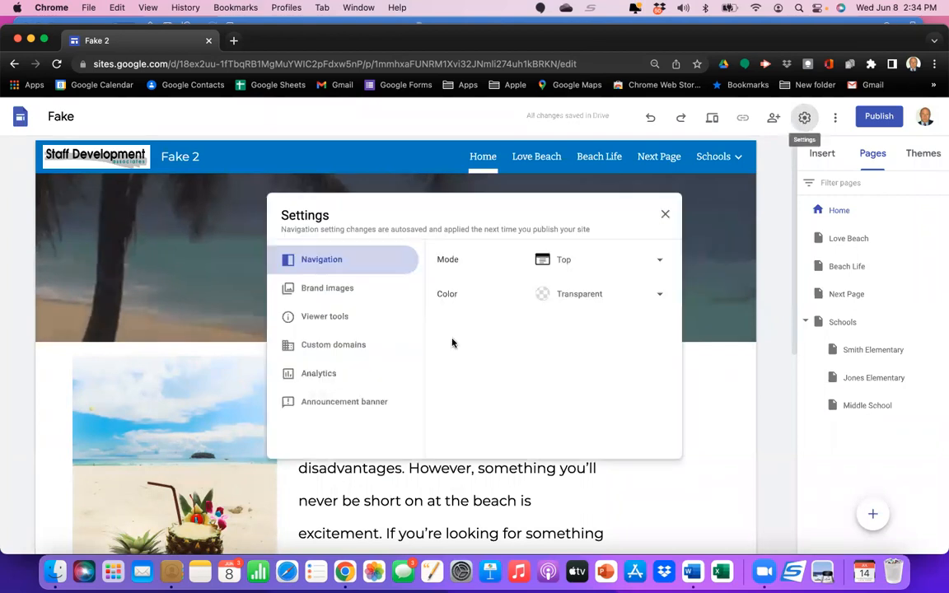
pyautogui.click(349, 350)
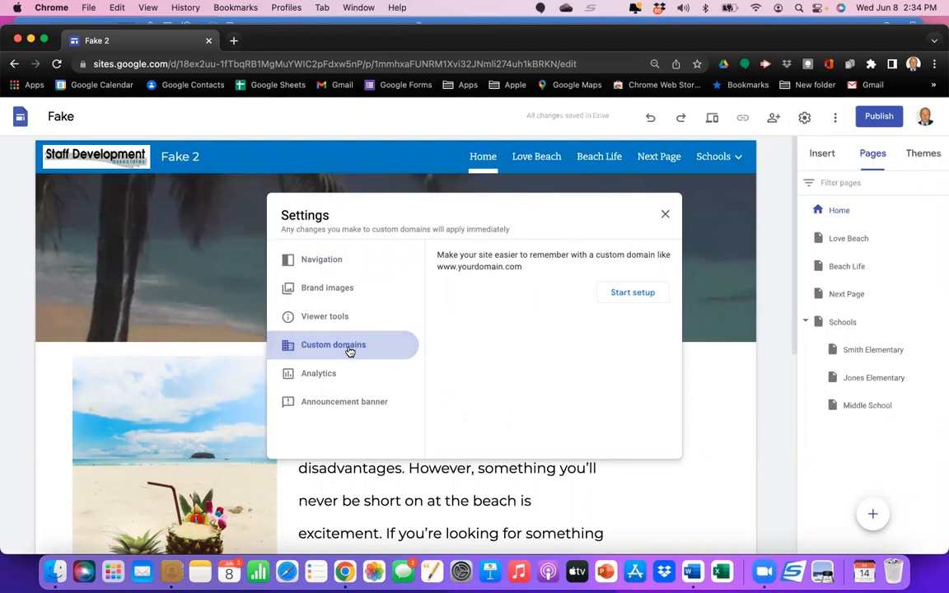
pyautogui.click(628, 291)
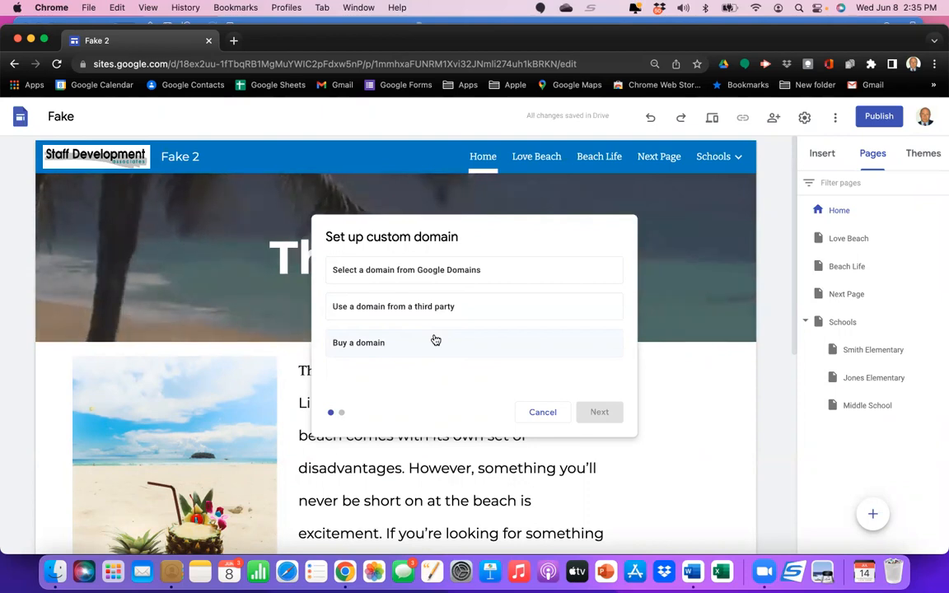
pyautogui.click(387, 343)
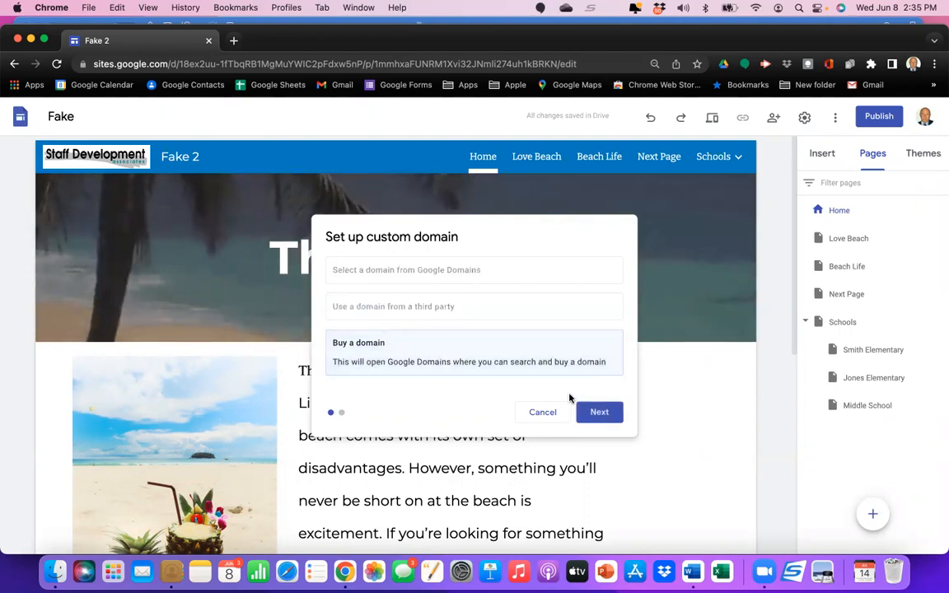
pyautogui.click(593, 414)
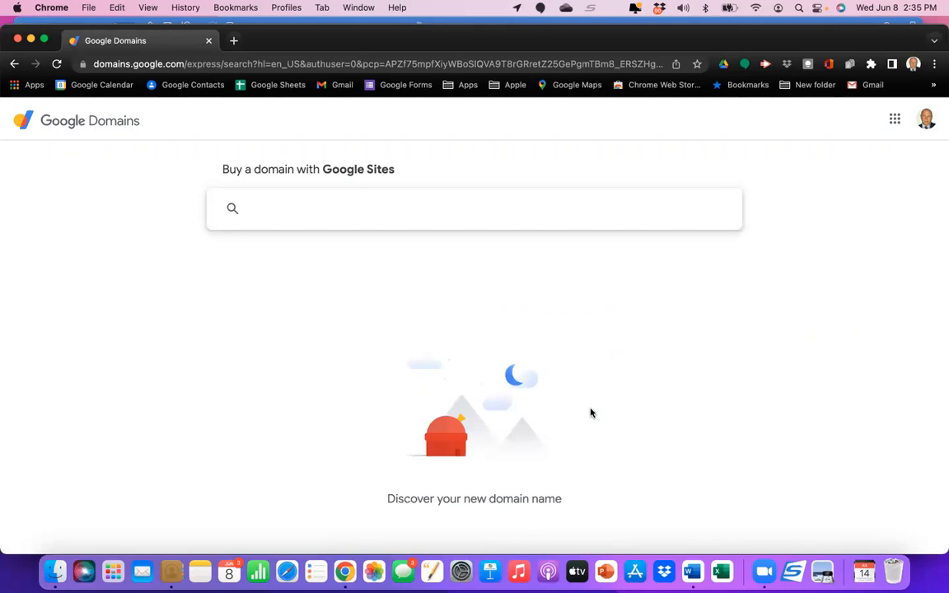
# Step: Search for the domain name Ilovethebeach and examine the availability and pricing of its endings and the suggested names
pyautogui.write('lovethebeach')
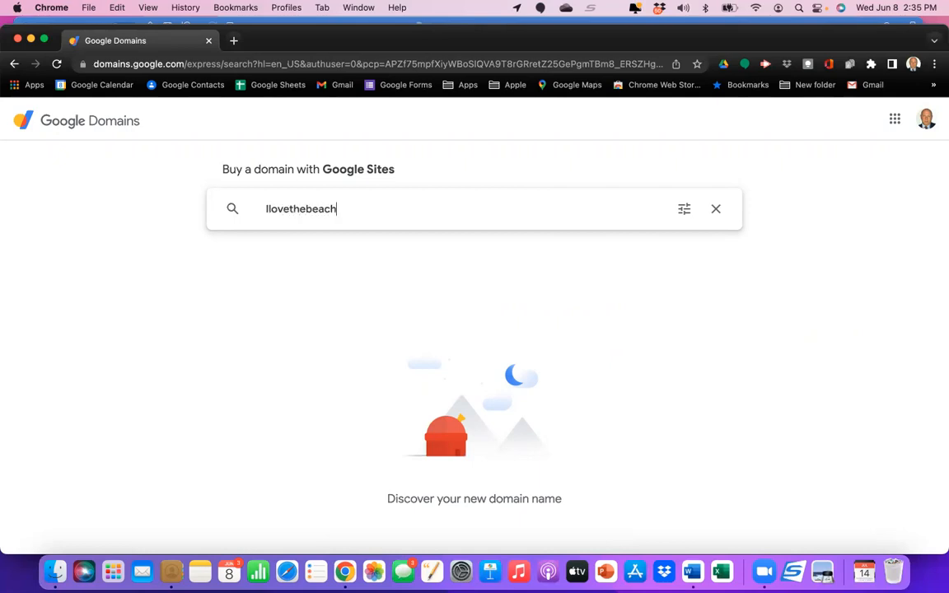
pyautogui.press('Return')
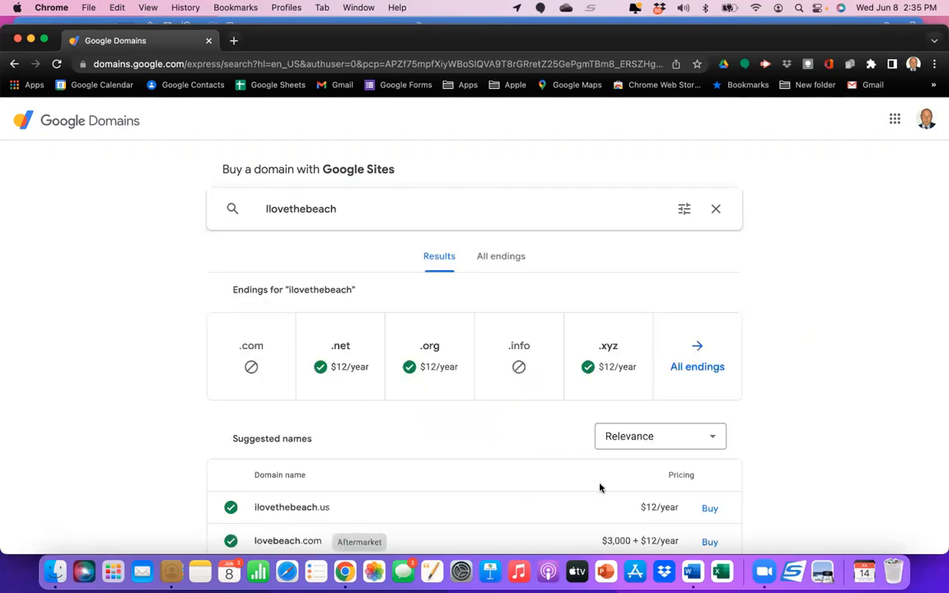
pyautogui.scroll(-3, 561, 494)
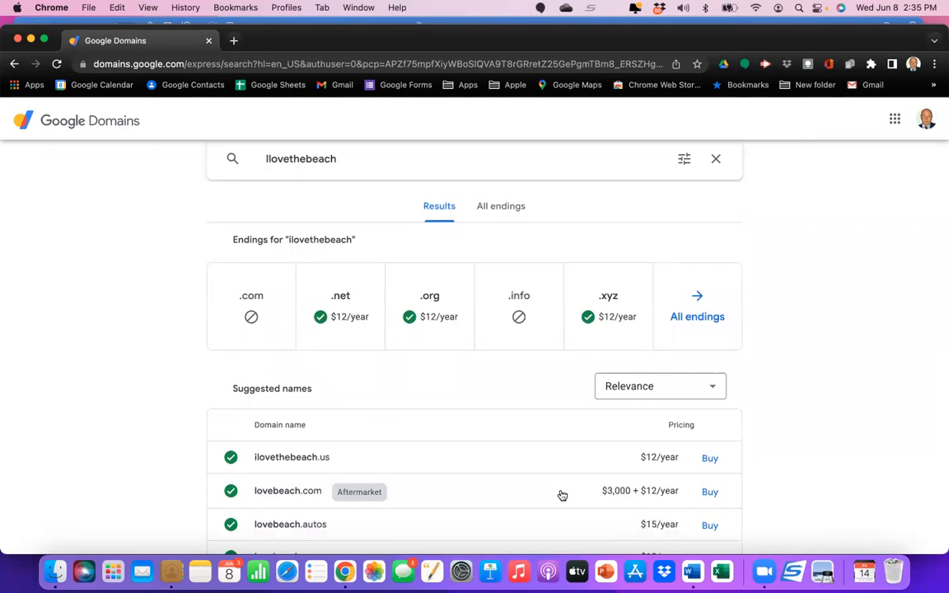
pyautogui.scroll(-2, 562, 495)
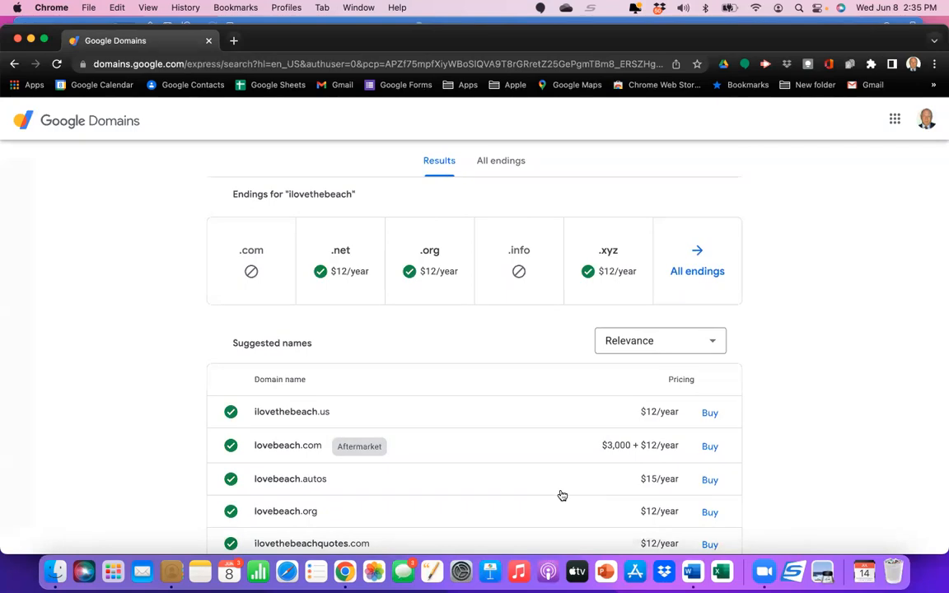
pyautogui.scroll(-4, 562, 495)
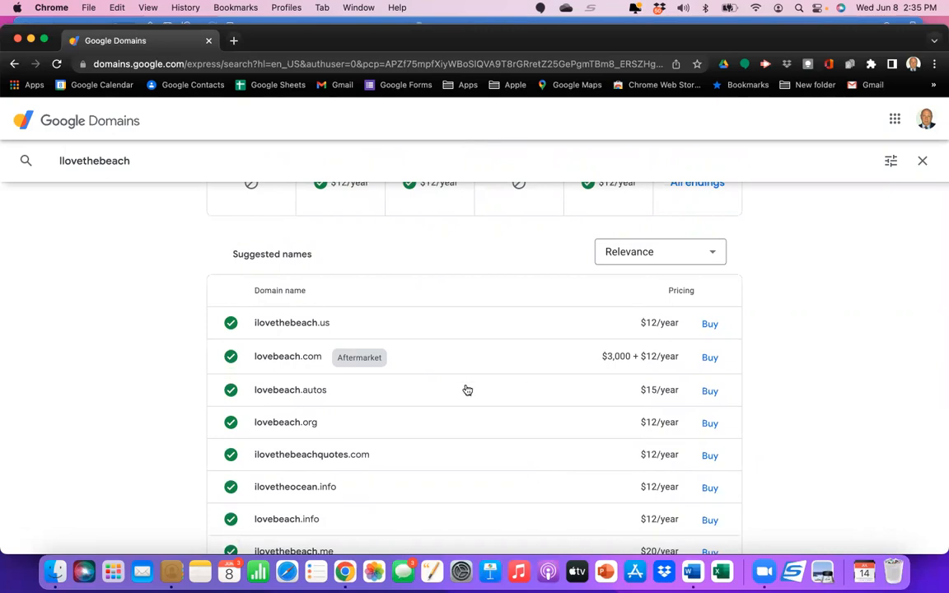
pyautogui.scroll(5, 466, 390)
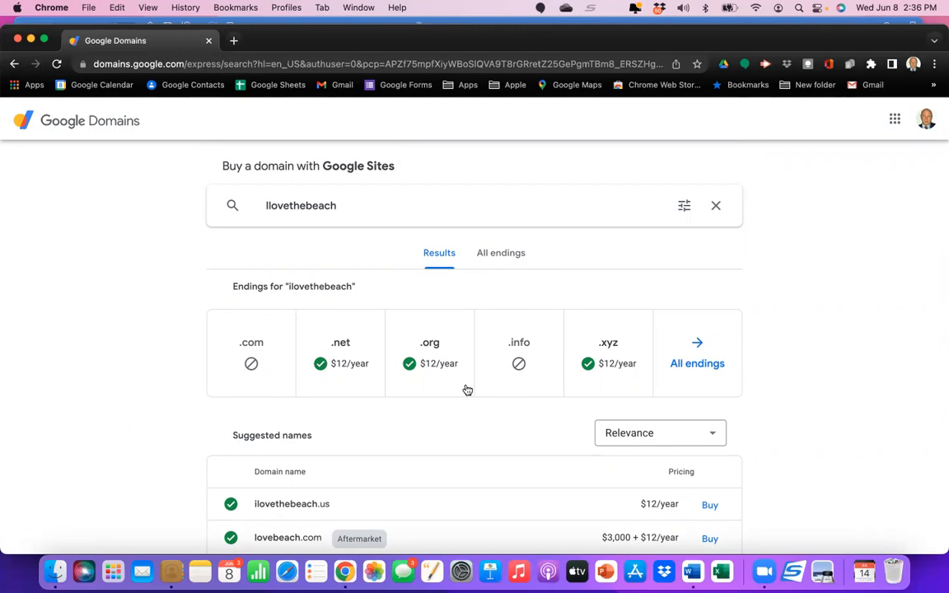
pyautogui.scroll(-3, 467, 390)
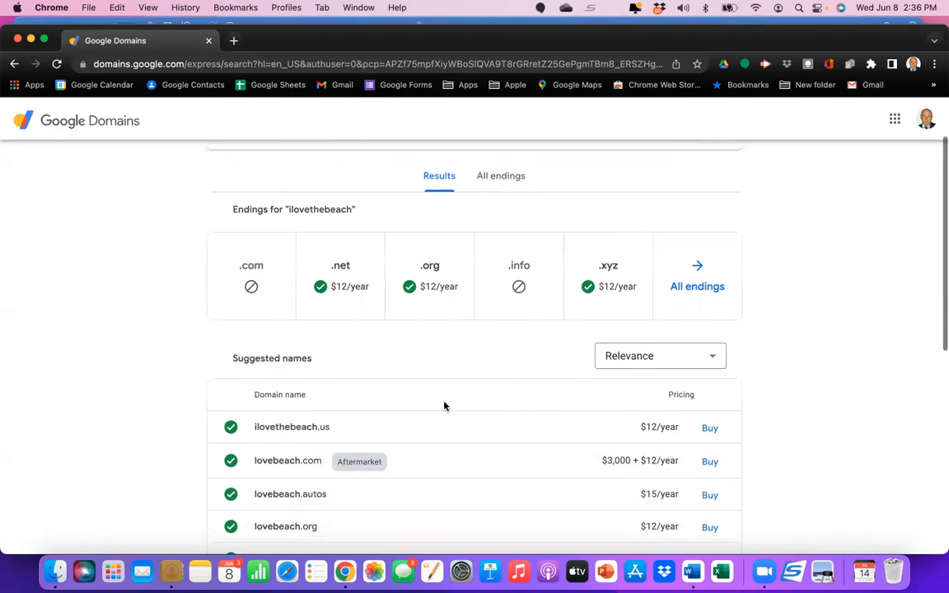
pyautogui.scroll(-4, 377, 501)
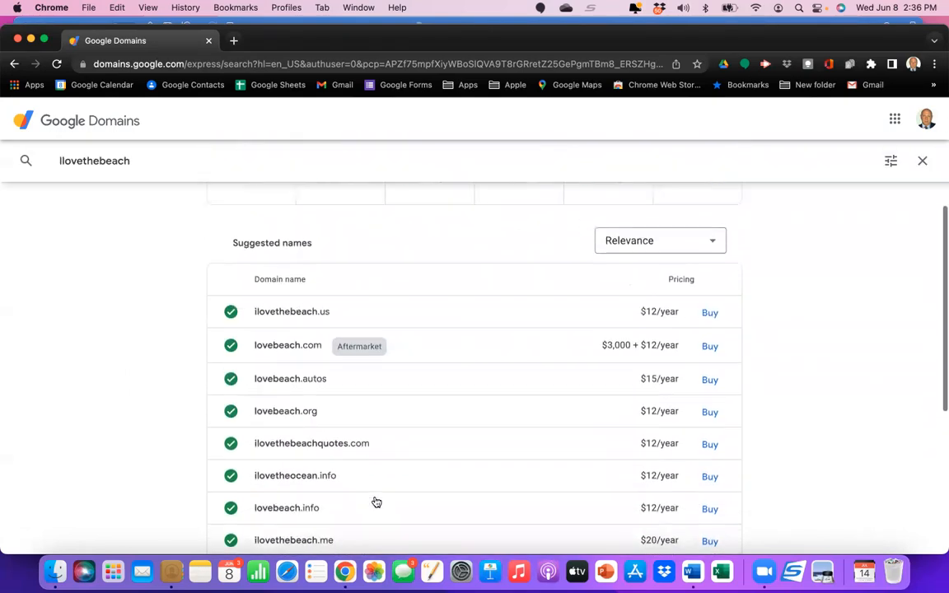
pyautogui.scroll(2, 377, 501)
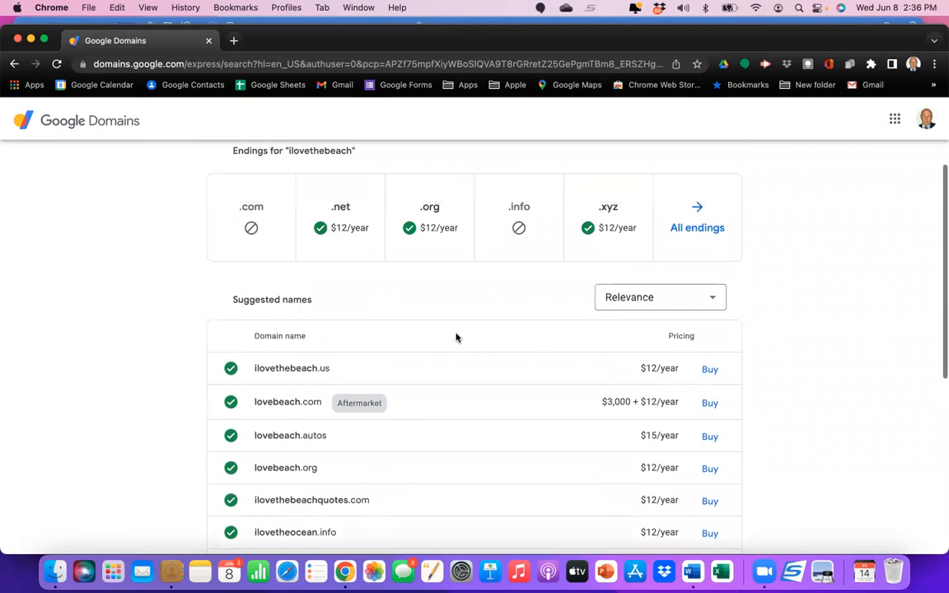
# Step: Show all endings for the Ilovethebeach domain and examine their availability and yearly prices
pyautogui.click(697, 216)
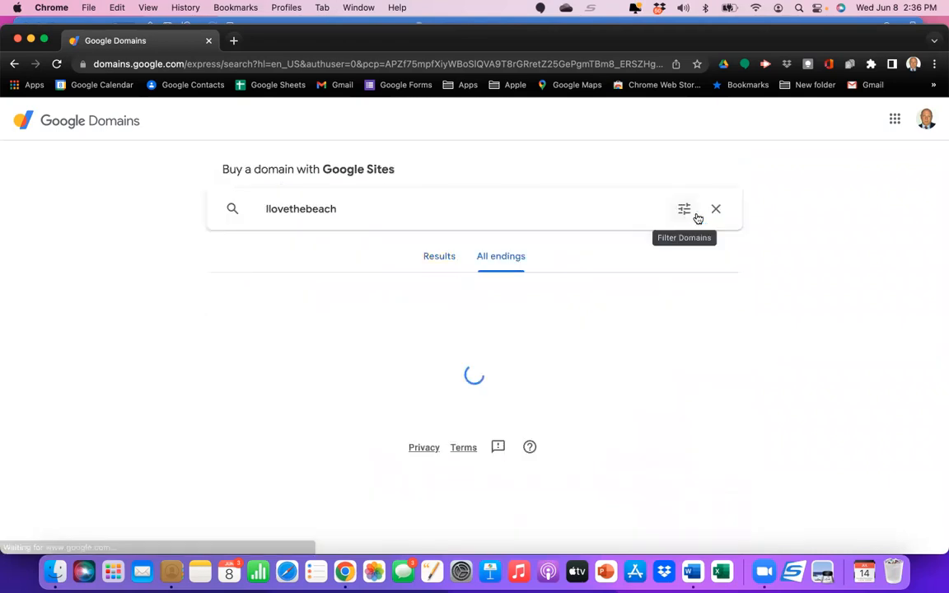
pyautogui.scroll(-8, 551, 387)
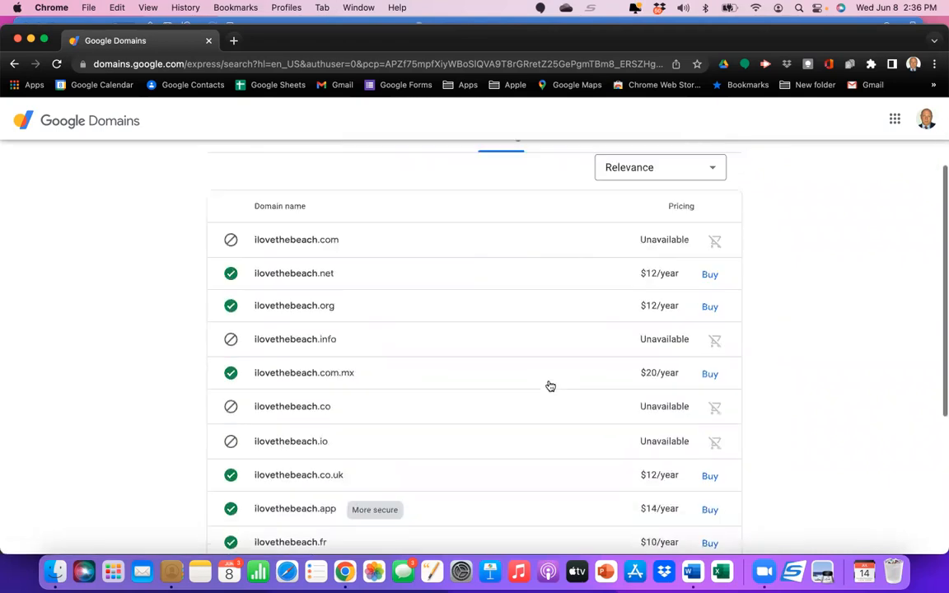
pyautogui.scroll(-3, 550, 386)
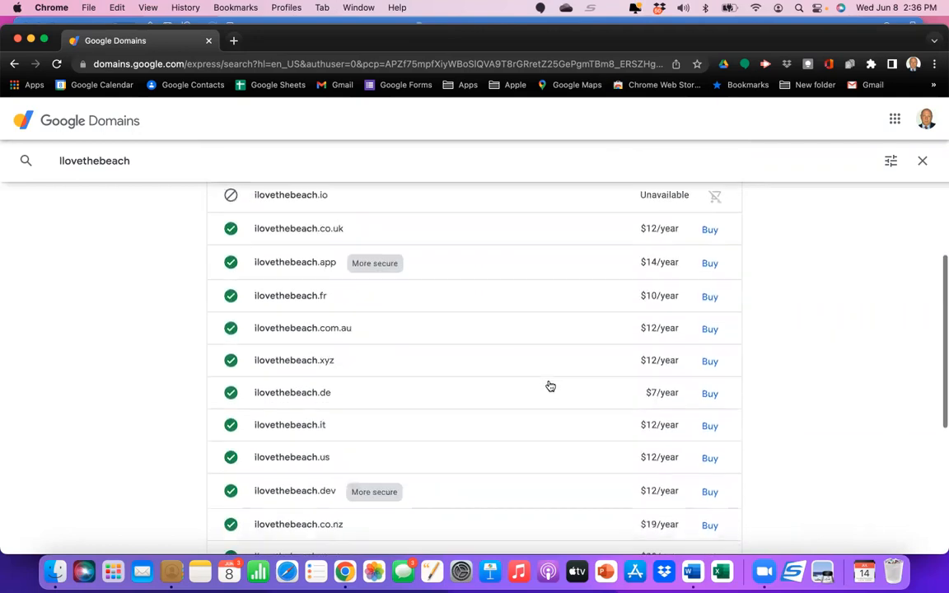
pyautogui.scroll(10, 546, 385)
# Step: Replace the domain search with Myschool and examine the availability and pricing of its endings
pyautogui.click(357, 207)
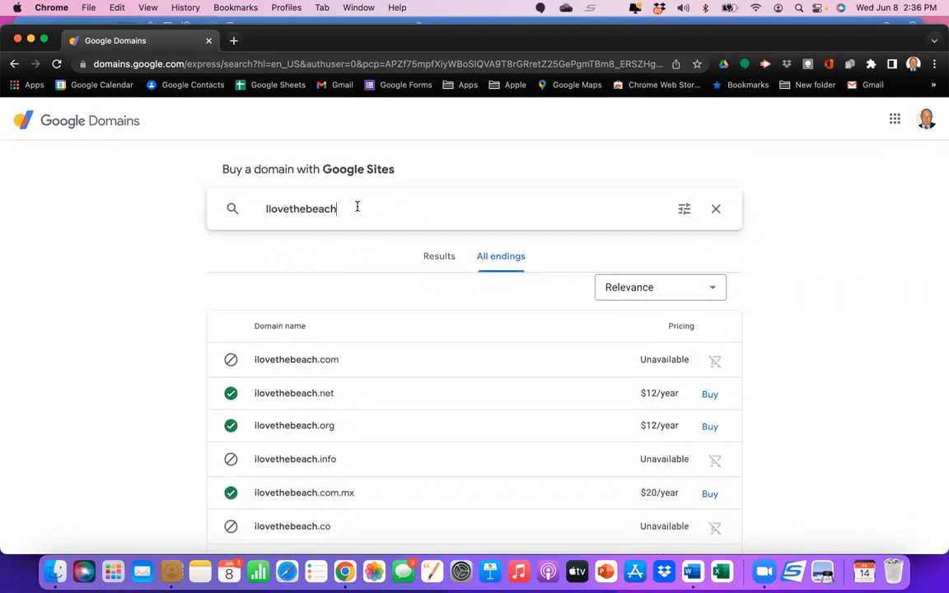
pyautogui.press('BackSpace')
pyautogui.press('BackSpace')
pyautogui.press('BackSpace')
pyautogui.press('BackSpace')
pyautogui.press('BackSpace')
pyautogui.press('BackSpace')
pyautogui.press('BackSpace')
pyautogui.press('BackSpace')
pyautogui.press('BackSpace')
pyautogui.press('BackSpace')
pyautogui.press('BackSpace')
pyautogui.press('BackSpace')
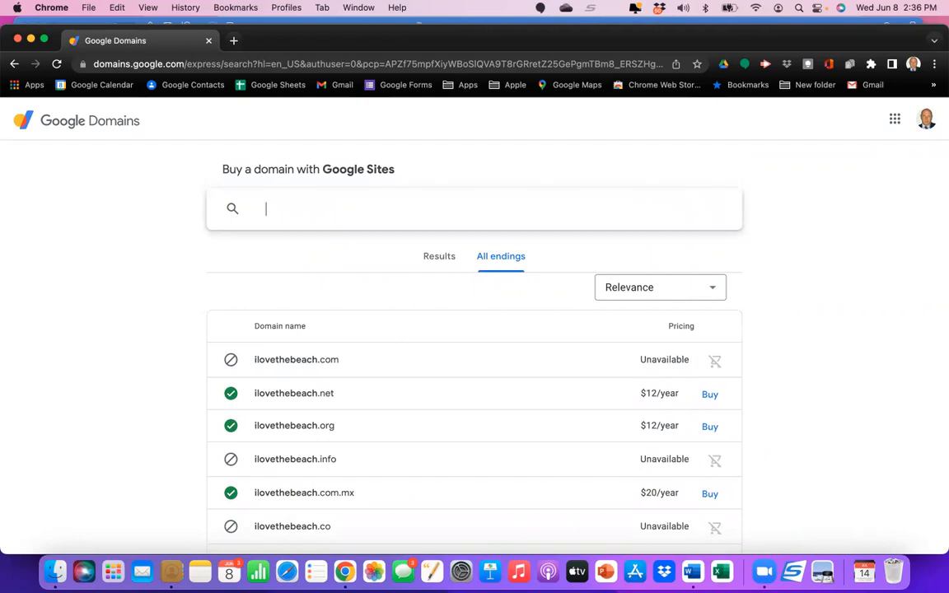
pyautogui.write('M')
pyautogui.press('BackSpace')
pyautogui.press('BackSpace')
pyautogui.press('BackSpace')
pyautogui.press('BackSpace')
pyautogui.write('Sec')
pyautogui.press('BackSpace')
pyautogui.write('Myschool')
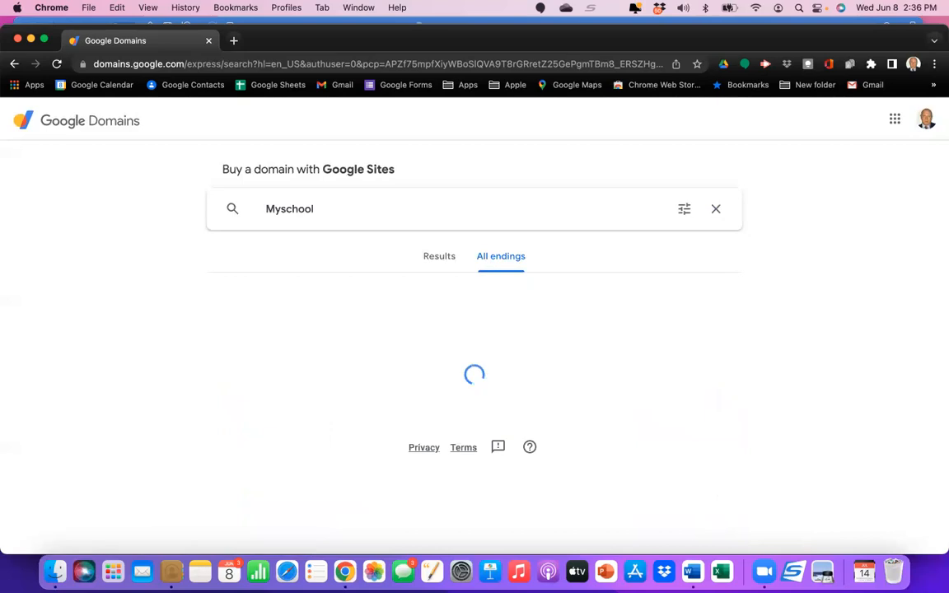
pyautogui.scroll(-3, 375, 425)
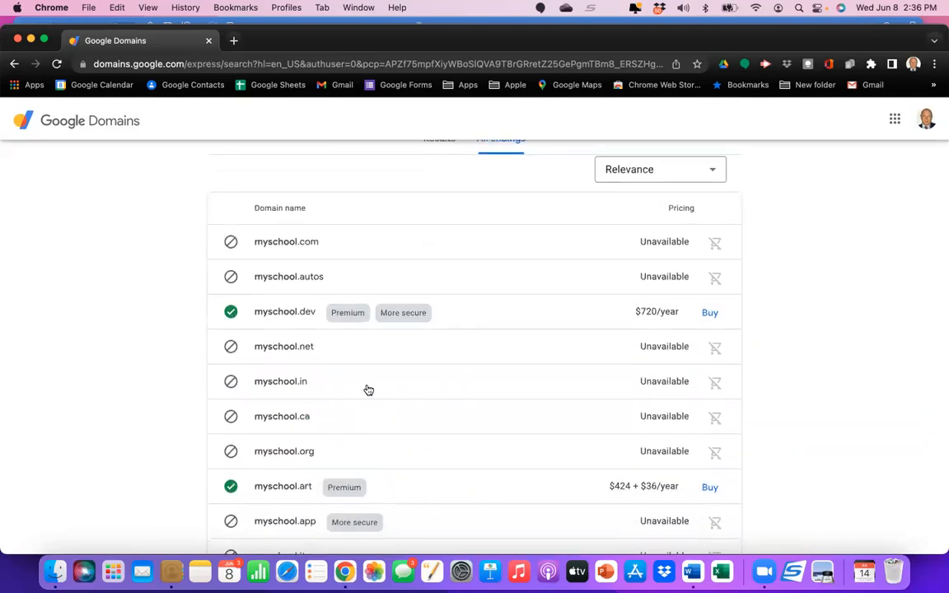
pyautogui.scroll(3, 368, 390)
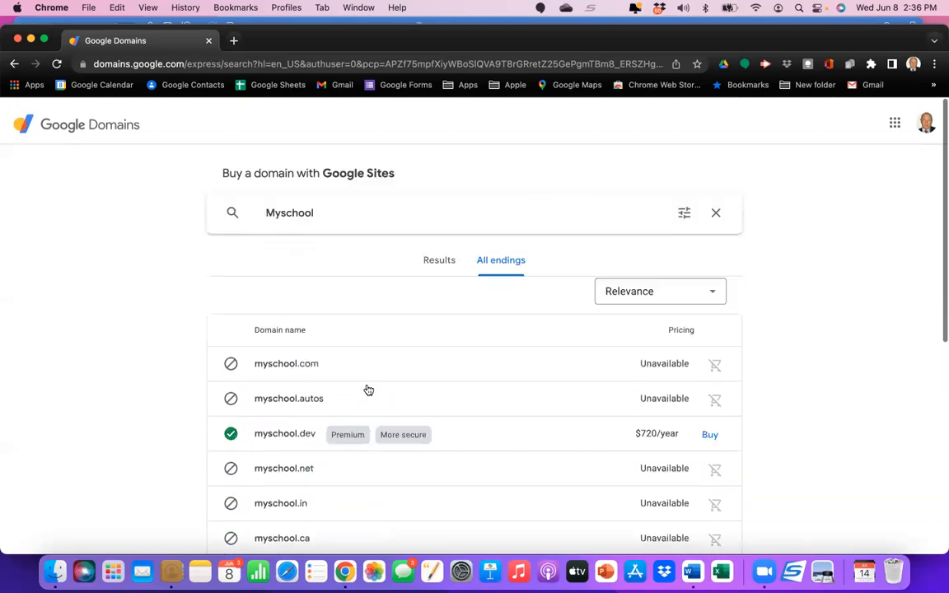
# Step: Replace the domain search with a person's full name as one word and examine the availability and pricing of its endings
pyautogui.click(321, 208)
pyautogui.press('BackSpace')
pyautogui.press('BackSpace')
pyautogui.press('BackSpace')
pyautogui.press('BackSpace')
pyautogui.press('BackSpace')
pyautogui.press('BackSpace')
pyautogui.press('BackSpace')
pyautogui.write('P')
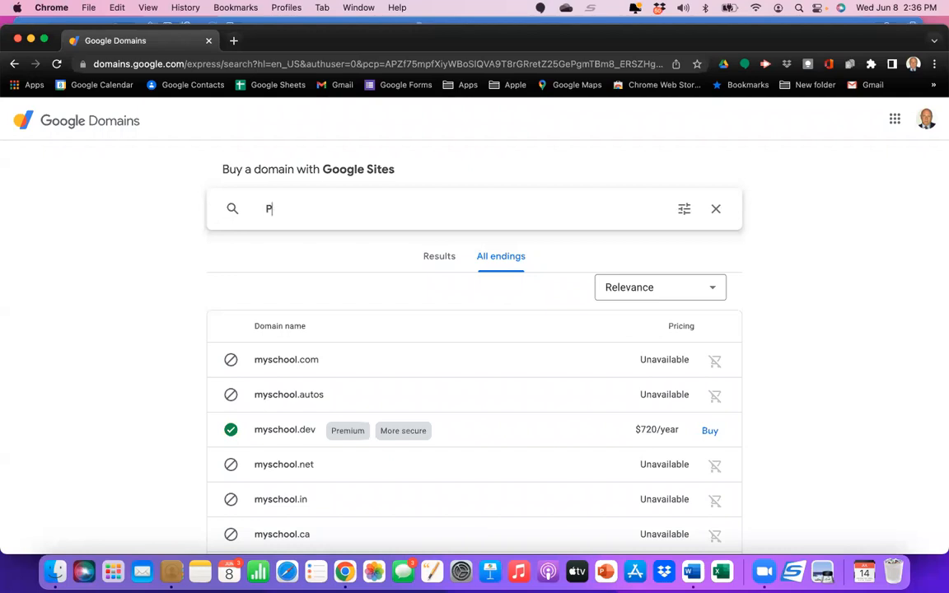
pyautogui.write('ampos')
pyautogui.press('Return')
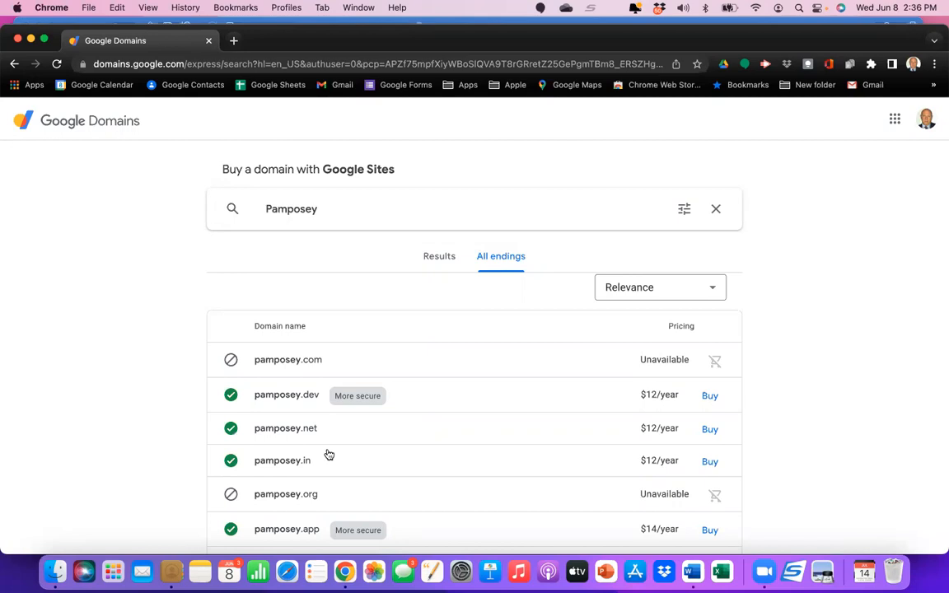
pyautogui.scroll(-2, 327, 453)
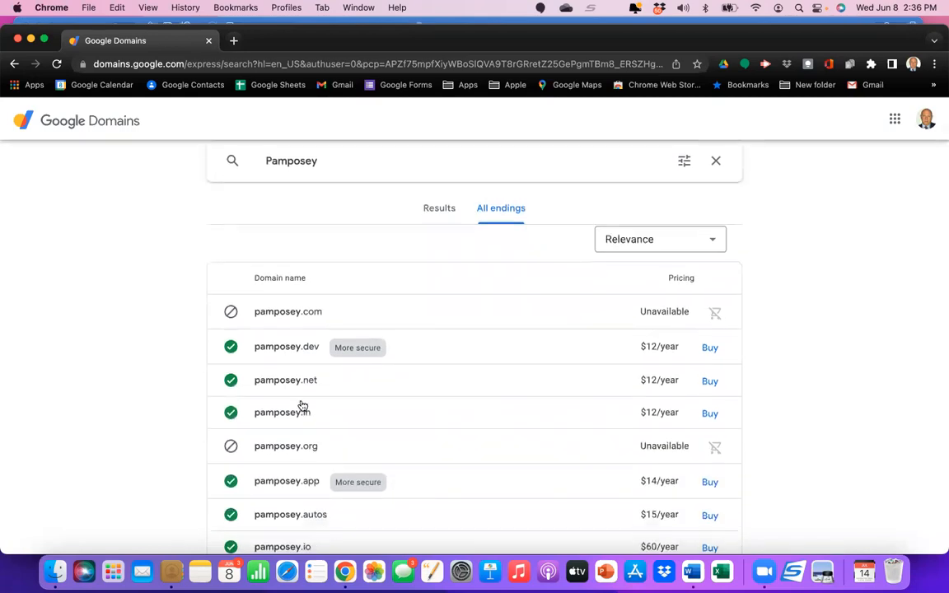
pyautogui.scroll(2, 302, 402)
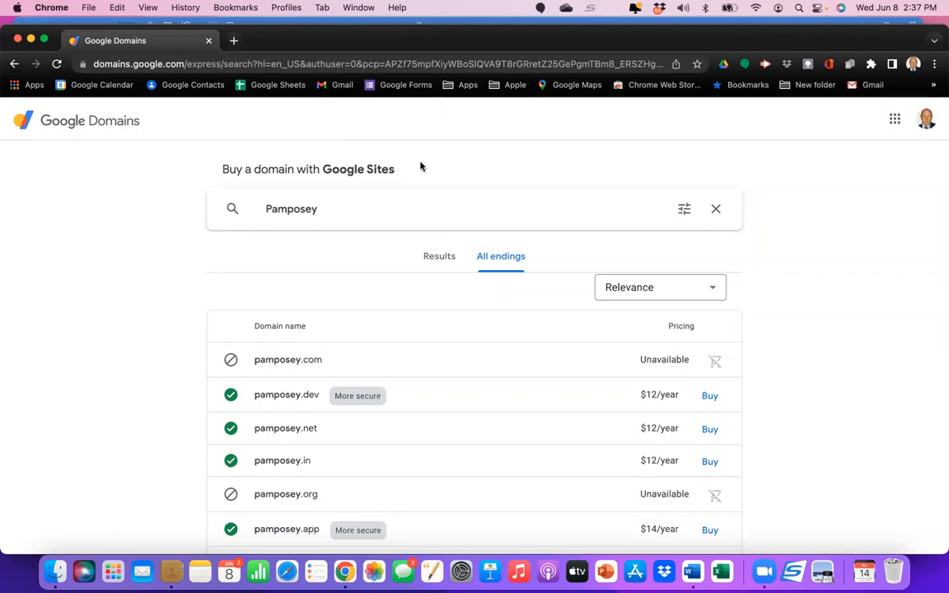
# Step: Clear the domain search and close the Google Domains page
pyautogui.click(716, 211)
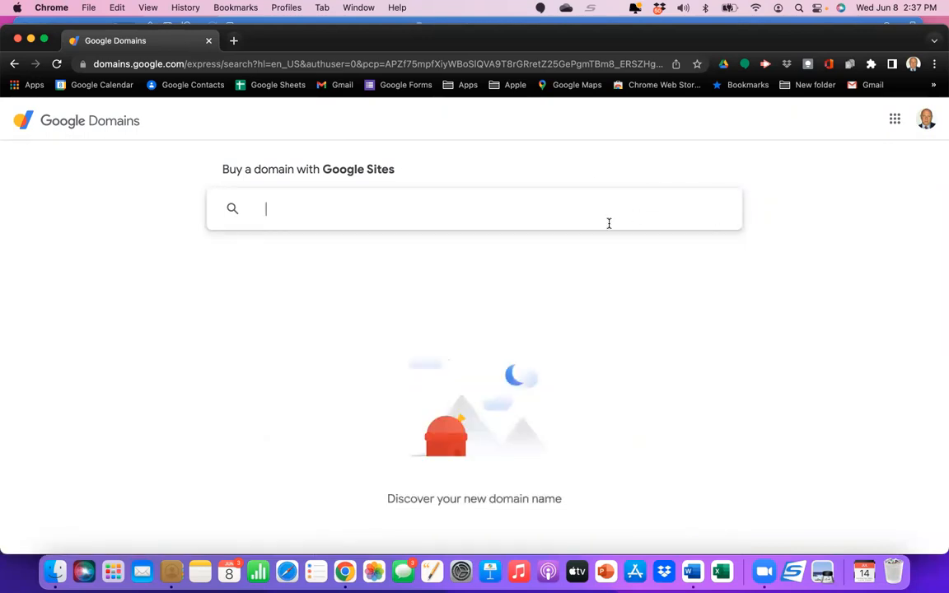
pyautogui.click(210, 41)
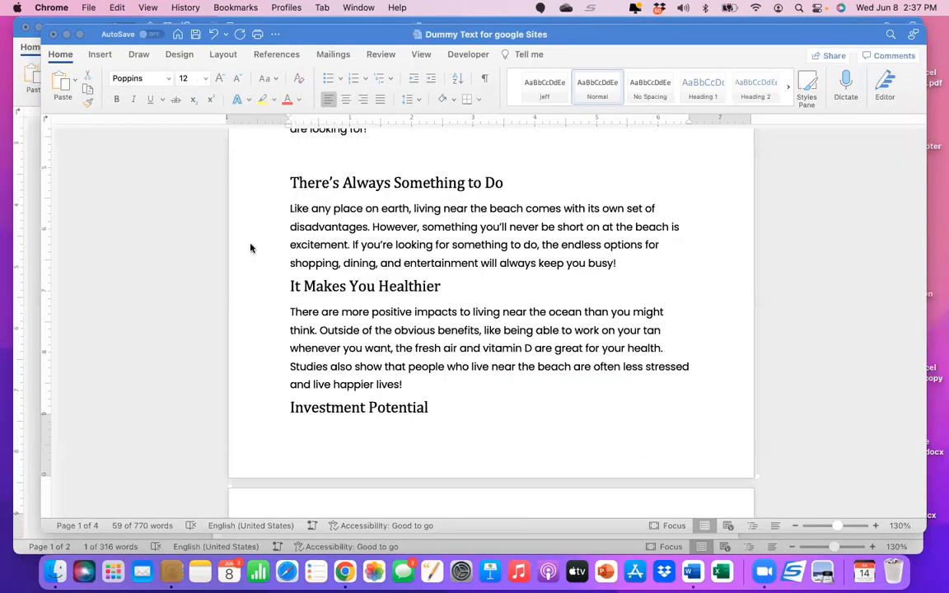
pyautogui.doubleClick(132, 302)
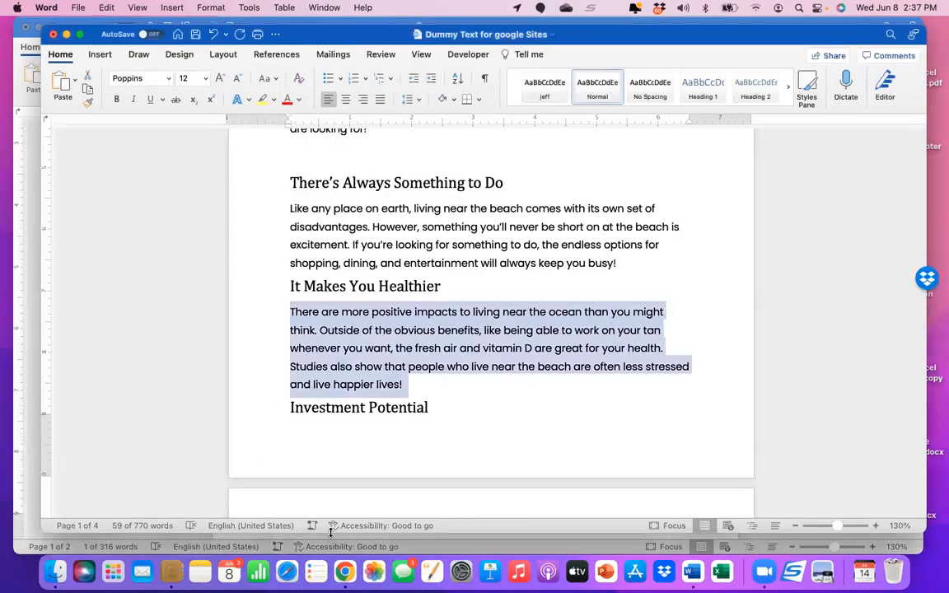
# Step: Switch back to Chrome, search Google for "google sites" and open the recent site Fake from the Google Sites home page
pyautogui.click(346, 562)
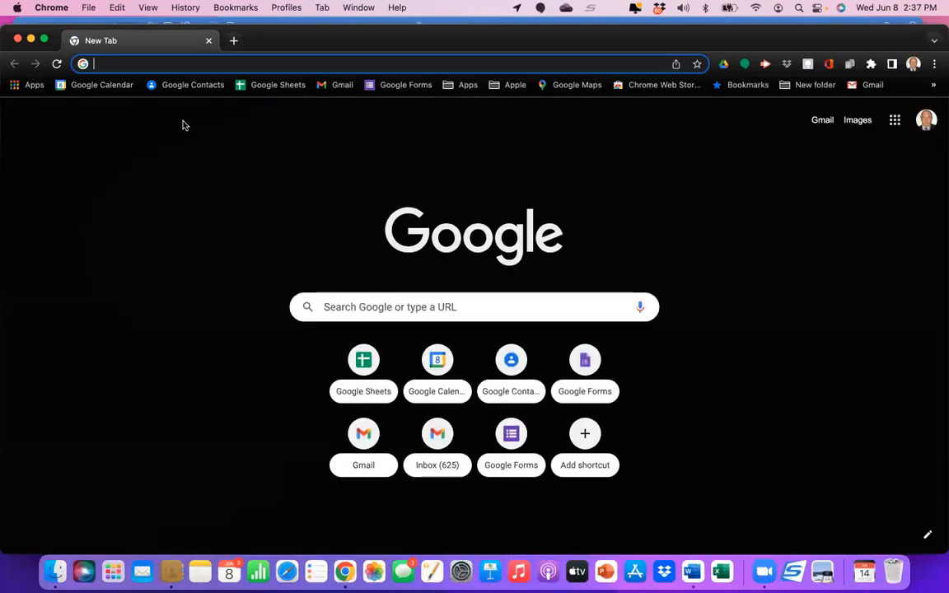
pyautogui.click(335, 298)
pyautogui.write('goo')
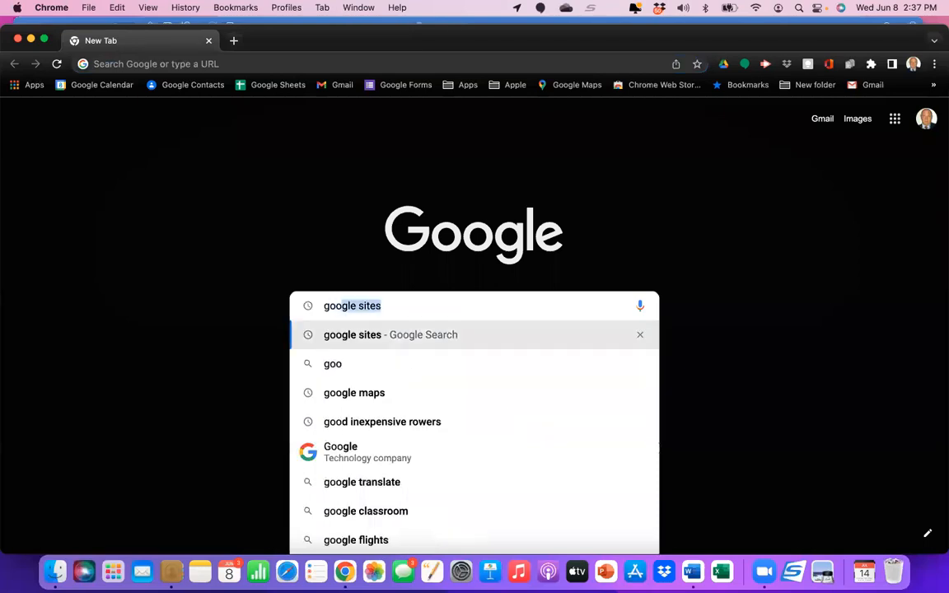
pyautogui.click(342, 346)
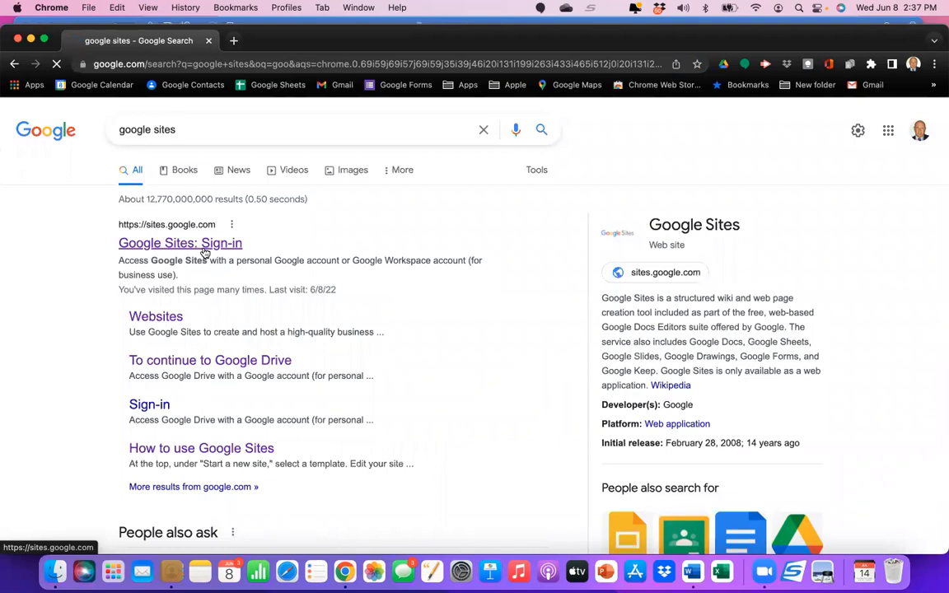
pyautogui.click(205, 249)
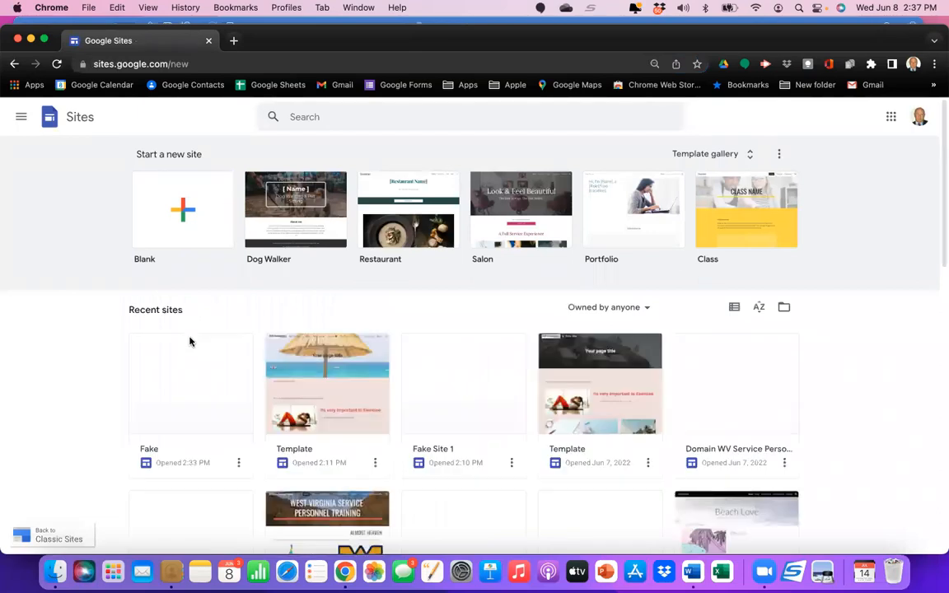
pyautogui.click(189, 355)
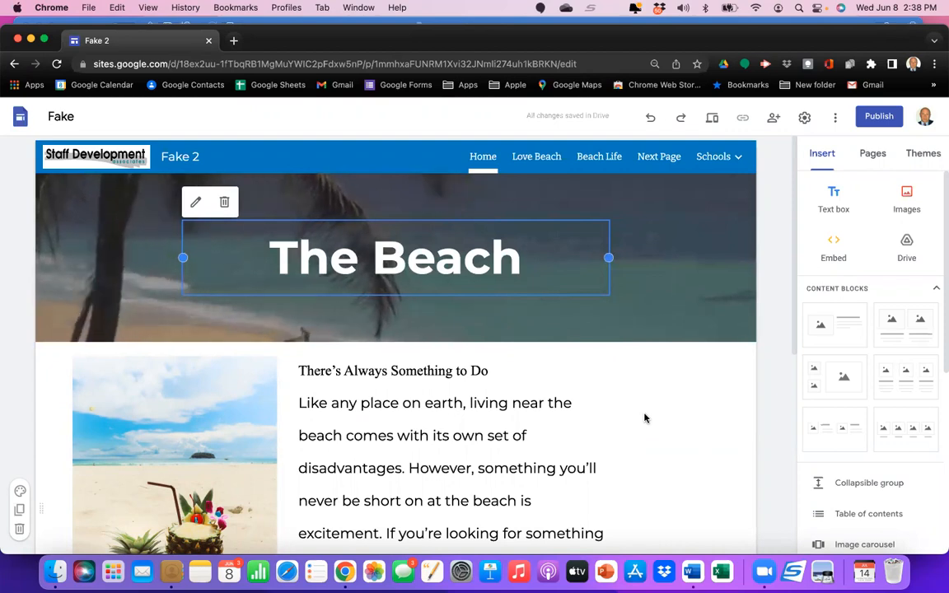
# Step: Publish the site to the web with the address my-fake2 and view its published site link
pyautogui.click(878, 117)
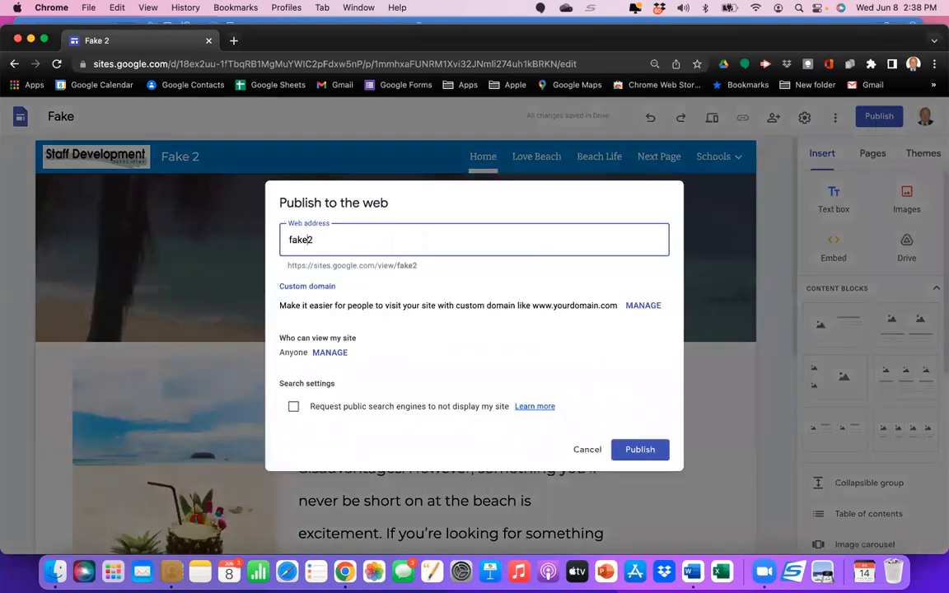
pyautogui.click(288, 240)
pyautogui.write('my-')
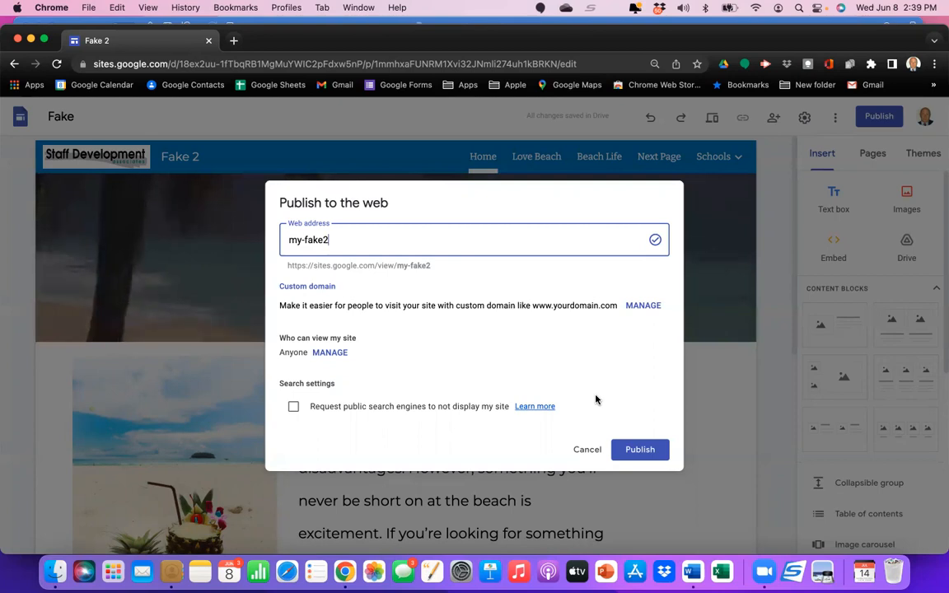
pyautogui.click(648, 452)
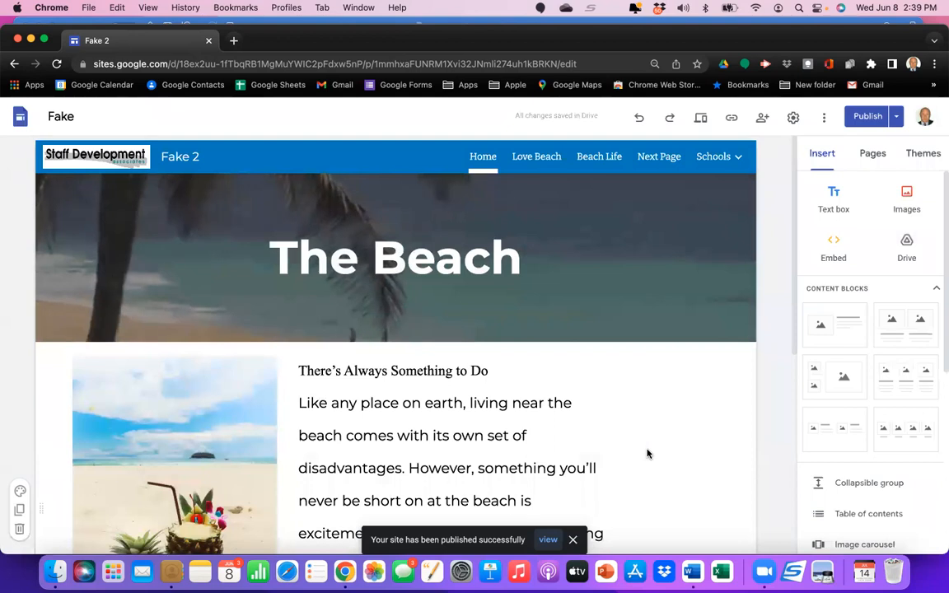
pyautogui.click(734, 121)
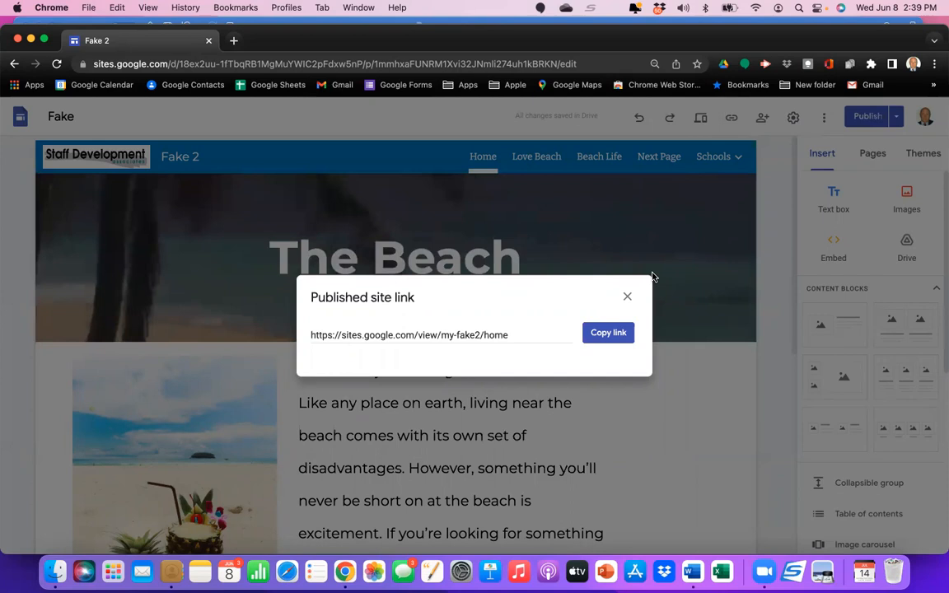
pyautogui.click(626, 297)
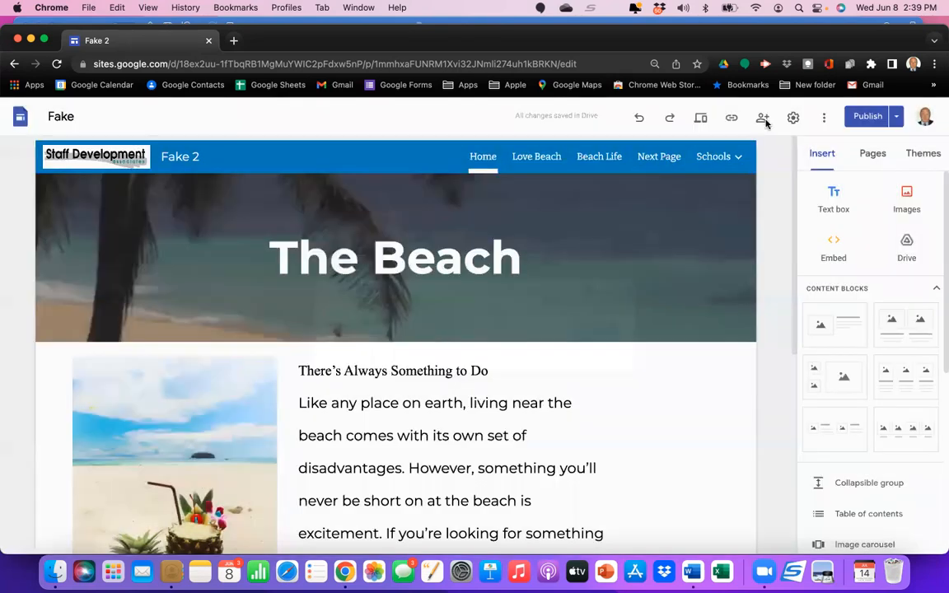
# Step: Open the site's sharing settings and choose Restricted as the draft's general access
pyautogui.click(763, 119)
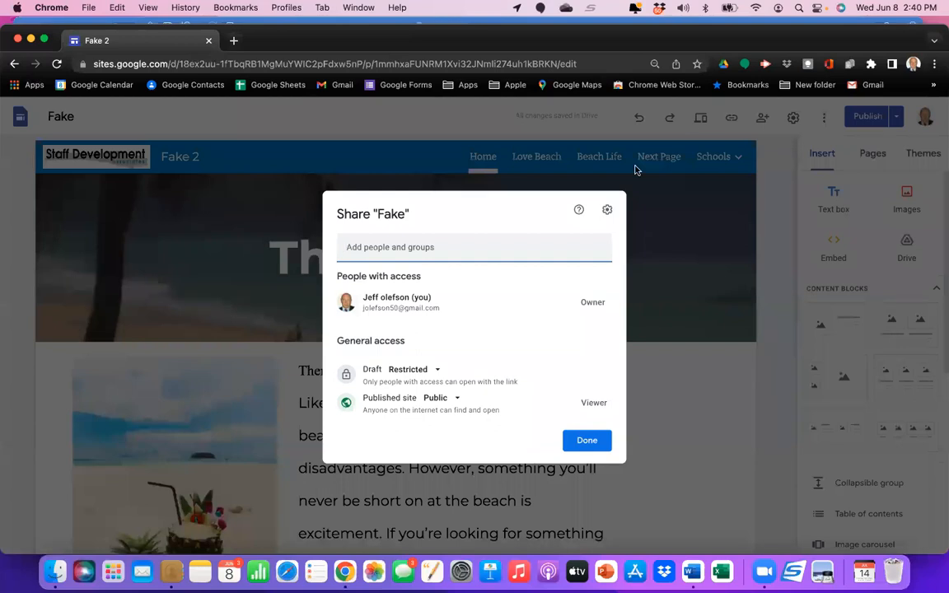
pyautogui.click(396, 378)
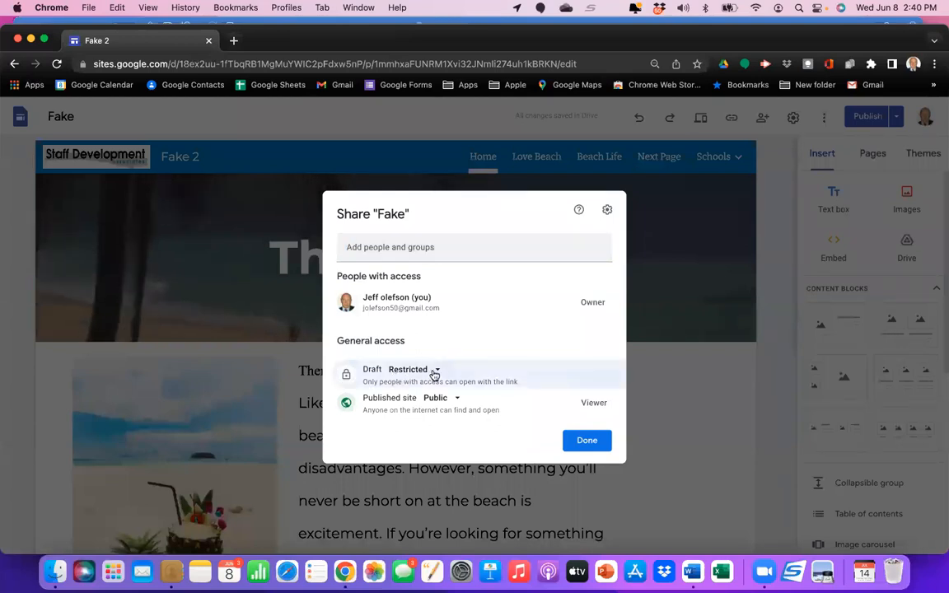
pyautogui.click(435, 372)
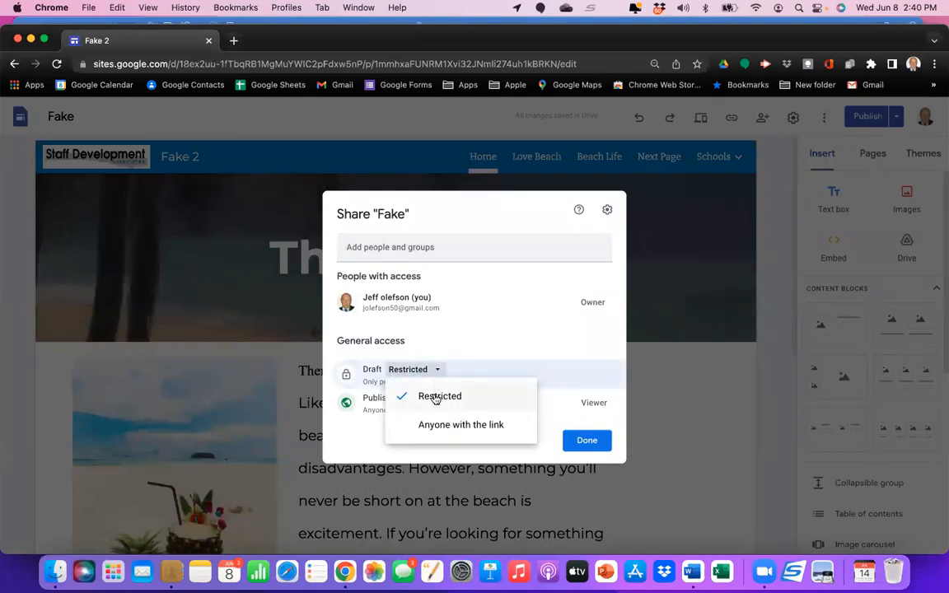
pyautogui.click(435, 397)
# Step: Try to share the site with two suggested contacts as Published Viewer, with notification enabled, and close the sharing settings
pyautogui.click(420, 248)
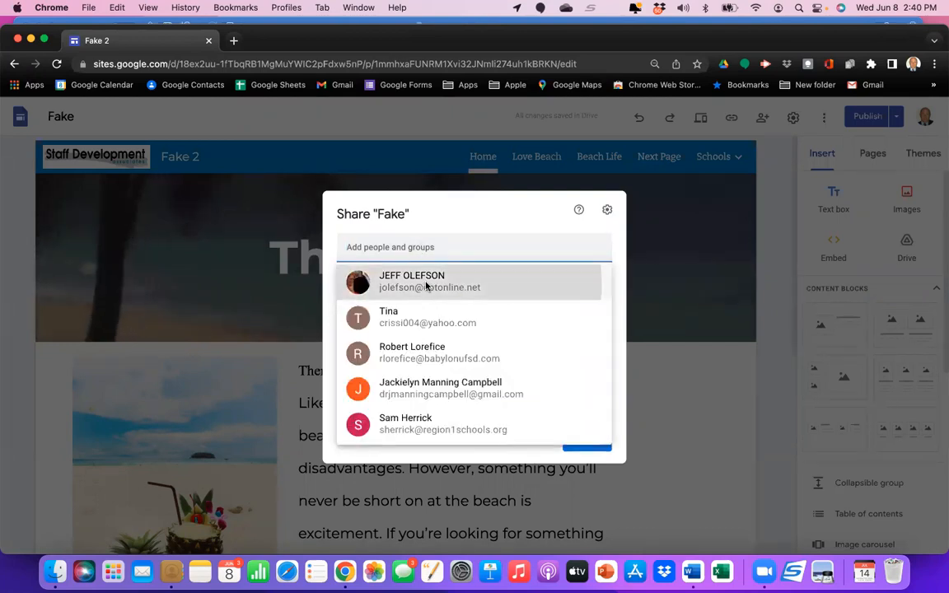
pyautogui.click(426, 285)
pyautogui.click(448, 280)
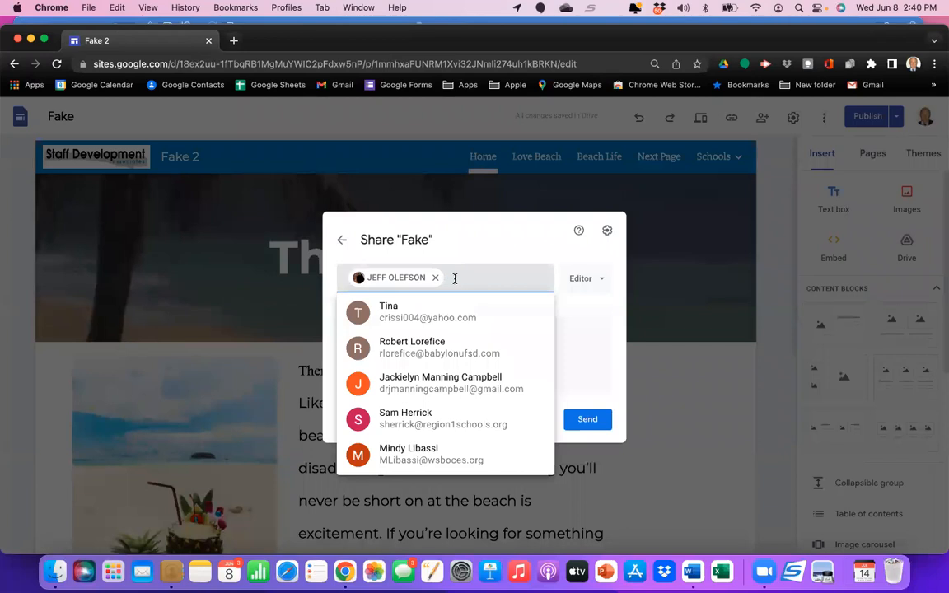
pyautogui.click(438, 352)
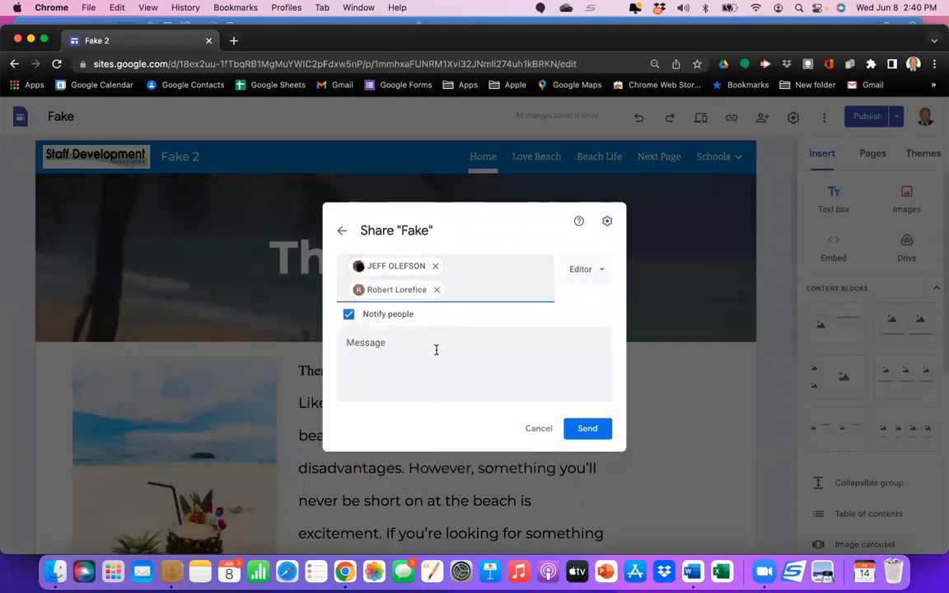
pyautogui.click(436, 350)
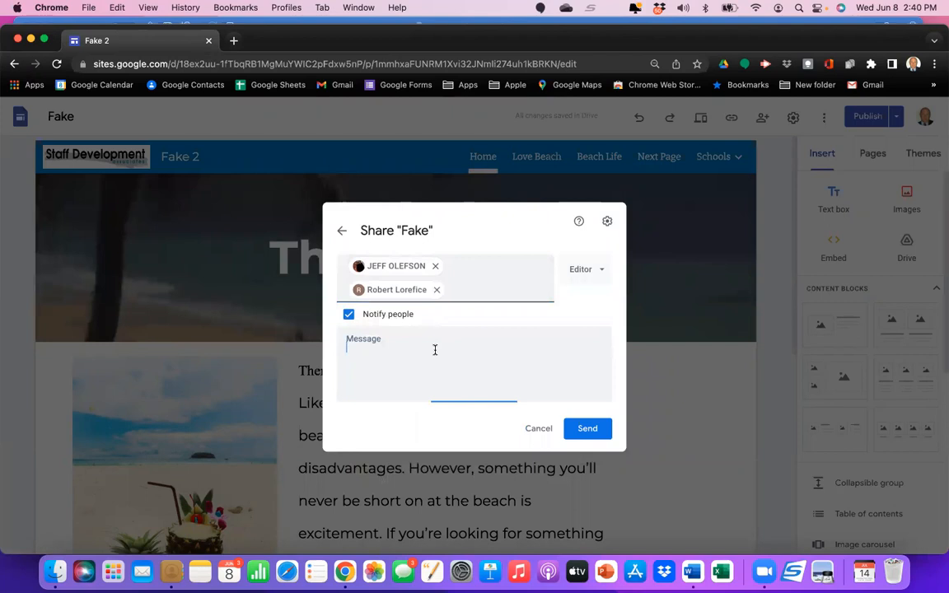
pyautogui.click(603, 275)
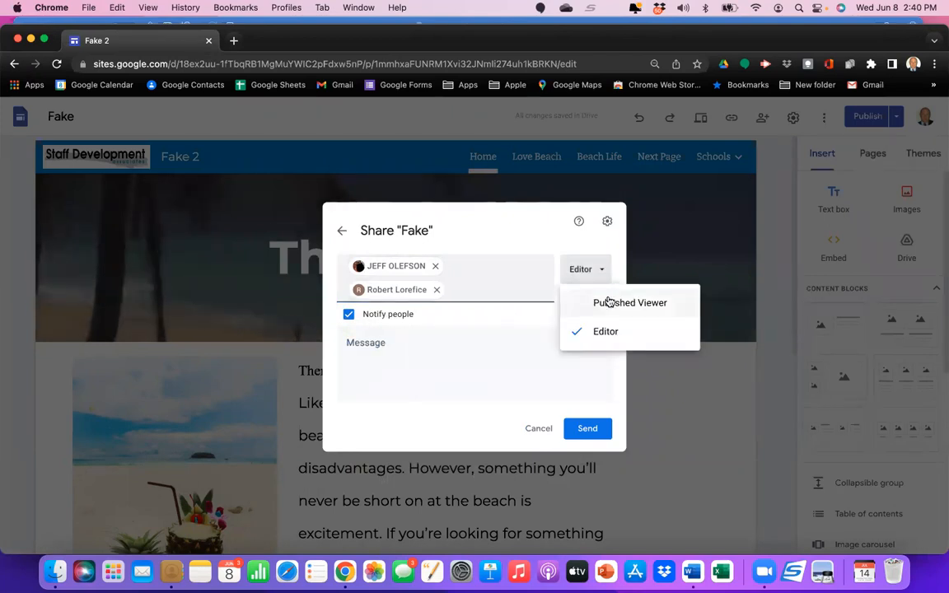
pyautogui.click(609, 301)
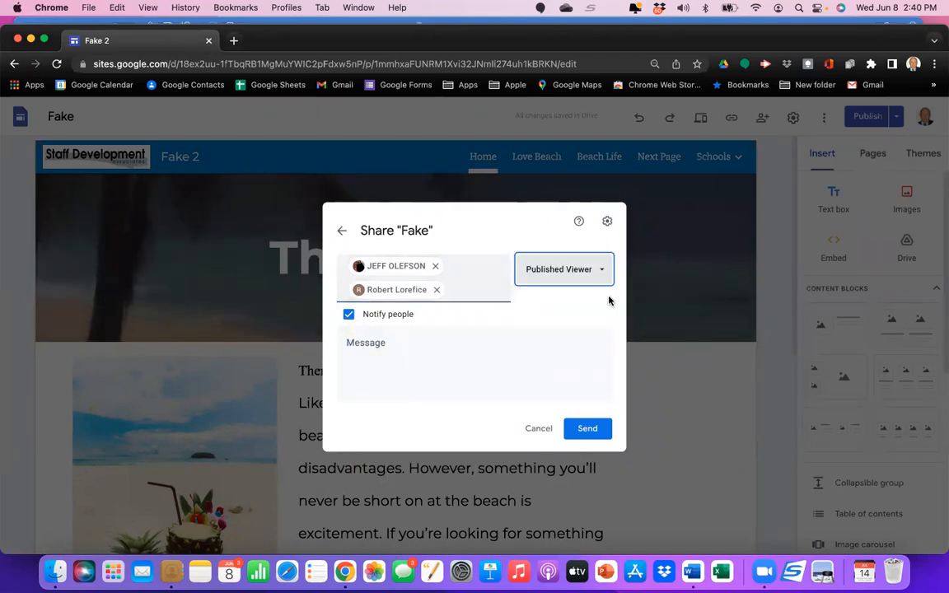
pyautogui.click(391, 344)
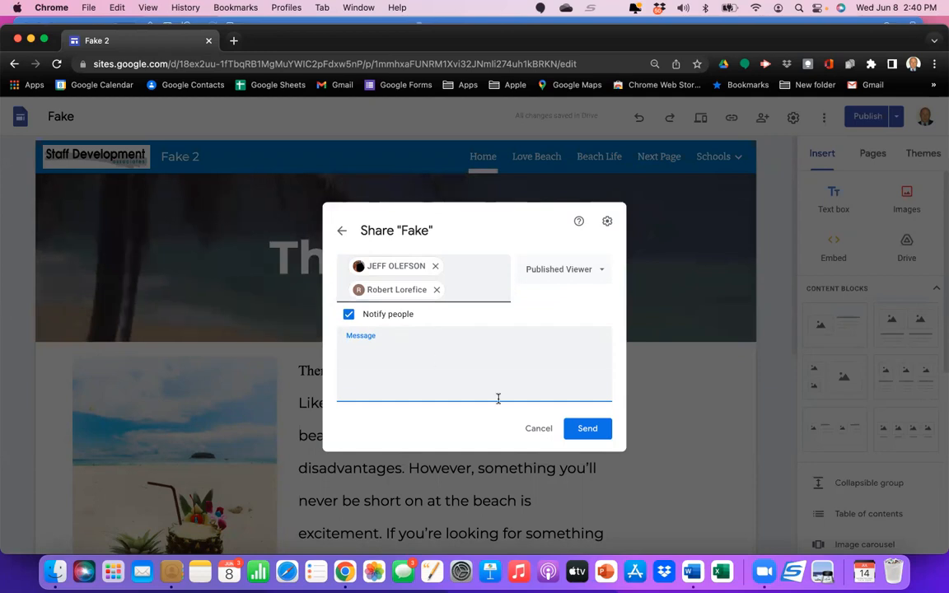
pyautogui.click(538, 428)
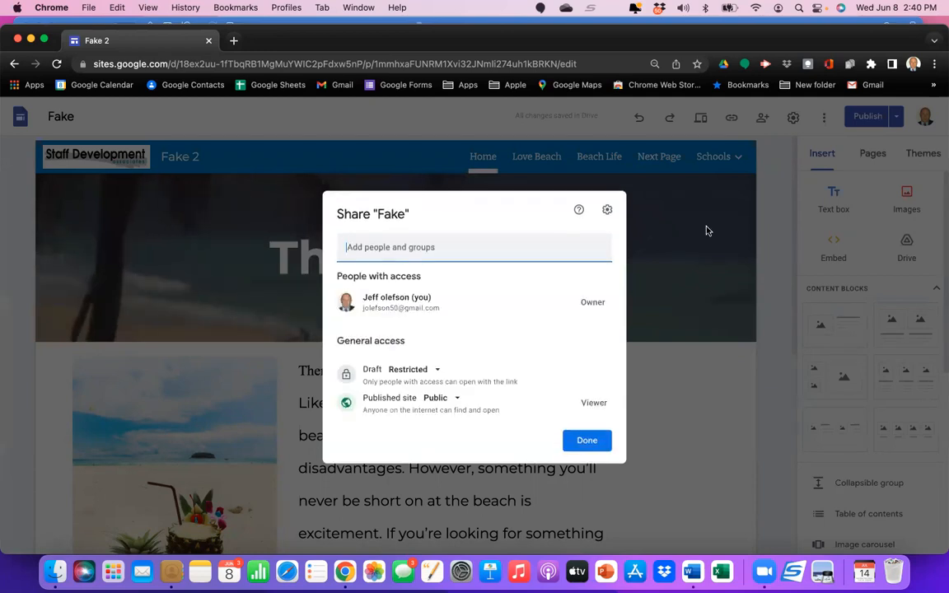
pyautogui.click(897, 130)
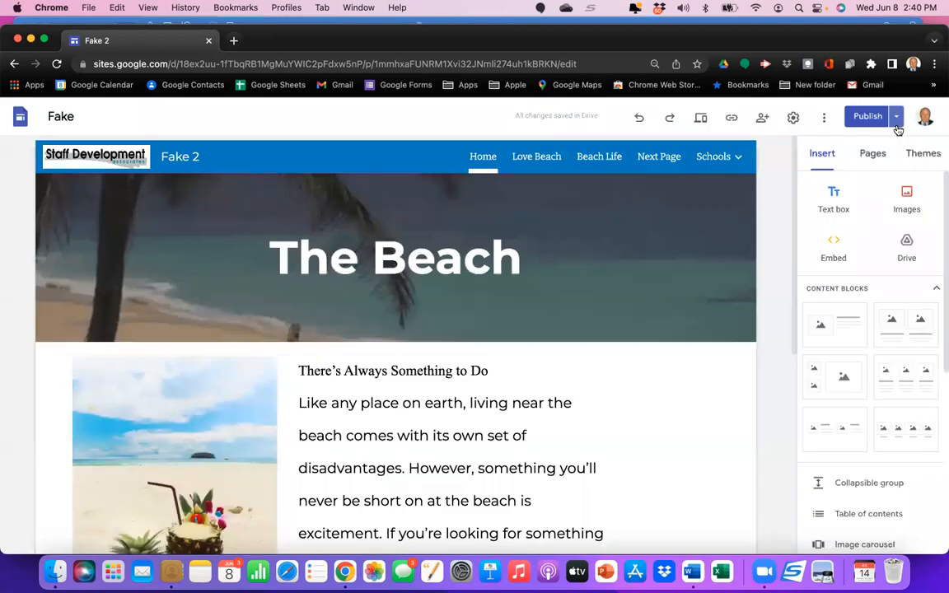
# Step: Examine the additional publishing options available for the published site
pyautogui.click(896, 119)
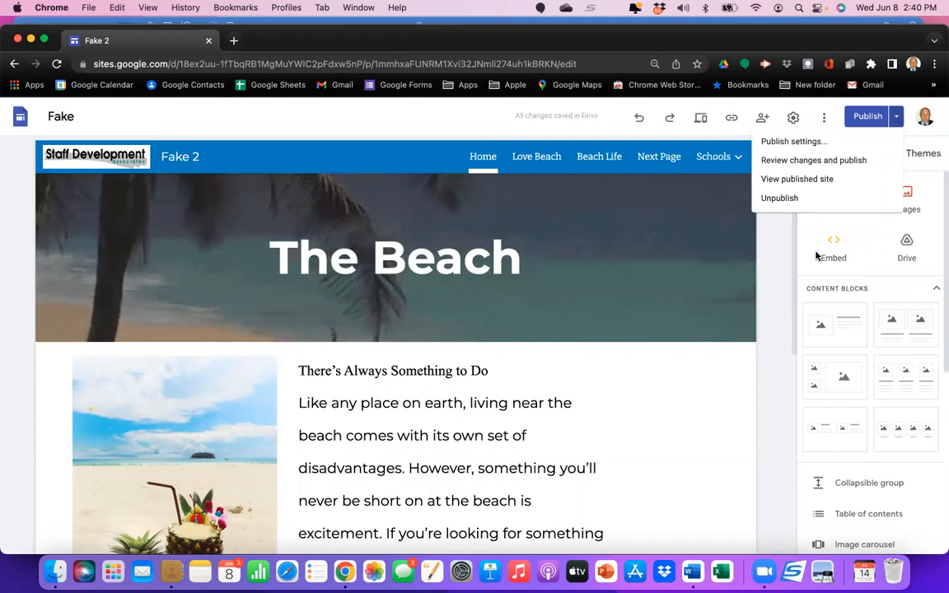
pyautogui.click(742, 214)
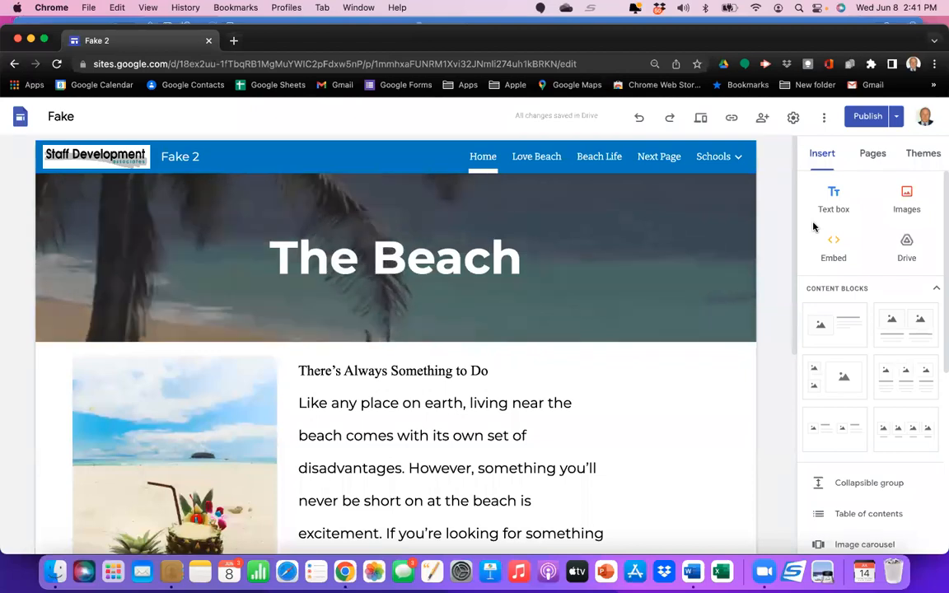
# Step: Return to the Google Sites home page and look through the recent sites
pyautogui.click(21, 118)
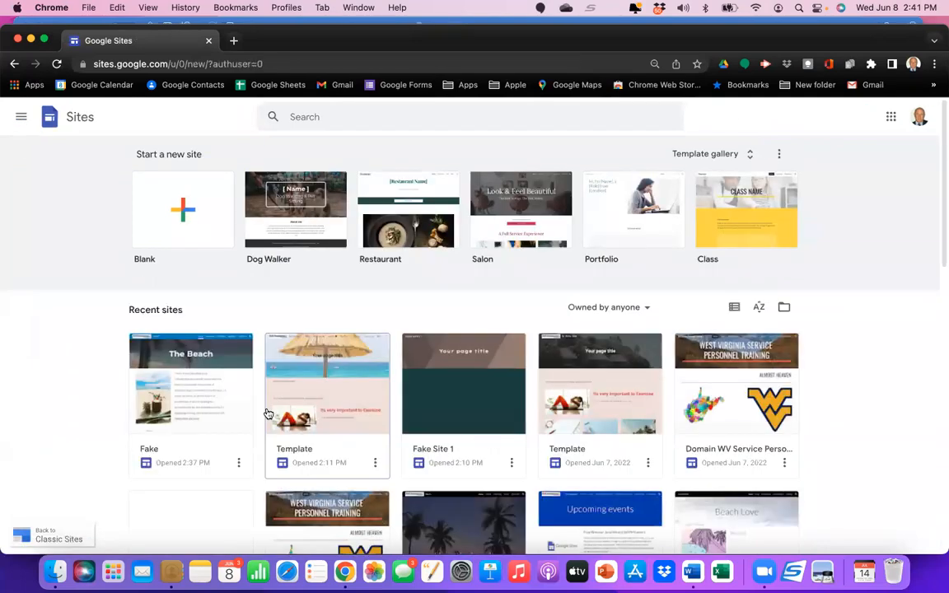
pyautogui.scroll(-6, 268, 414)
pyautogui.scroll(-3, 268, 414)
pyautogui.scroll(-2, 268, 414)
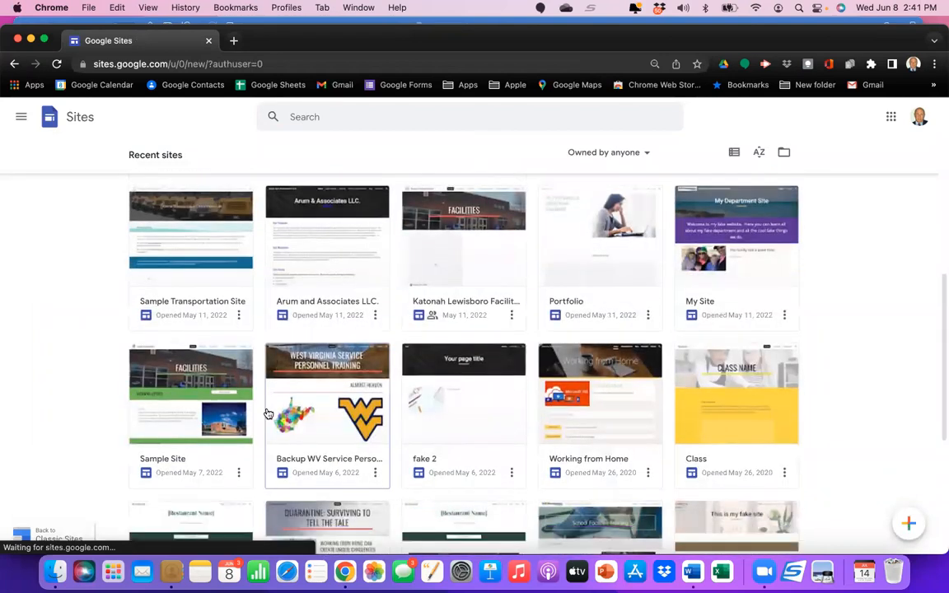
pyautogui.scroll(-3, 268, 413)
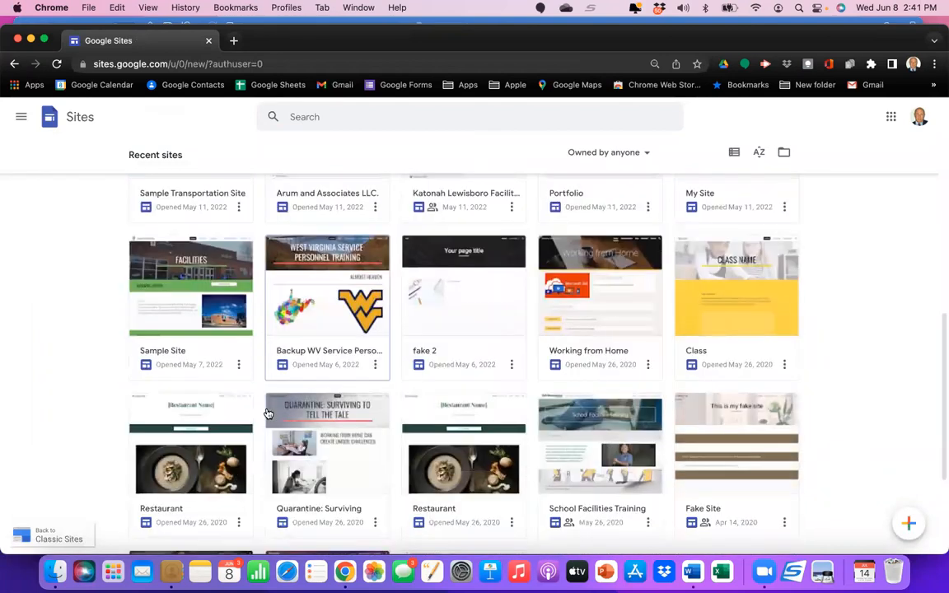
pyautogui.scroll(6, 268, 414)
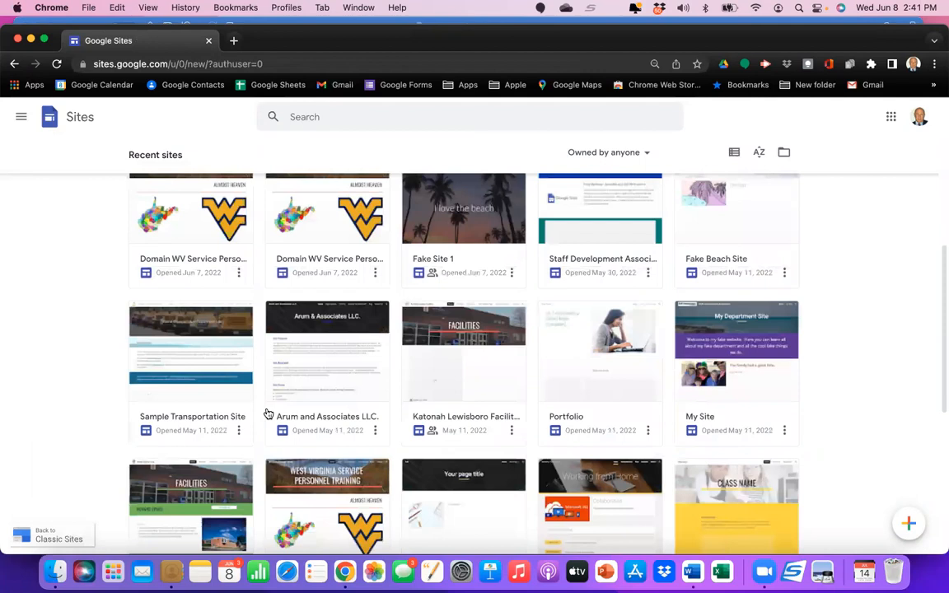
pyautogui.scroll(1, 268, 414)
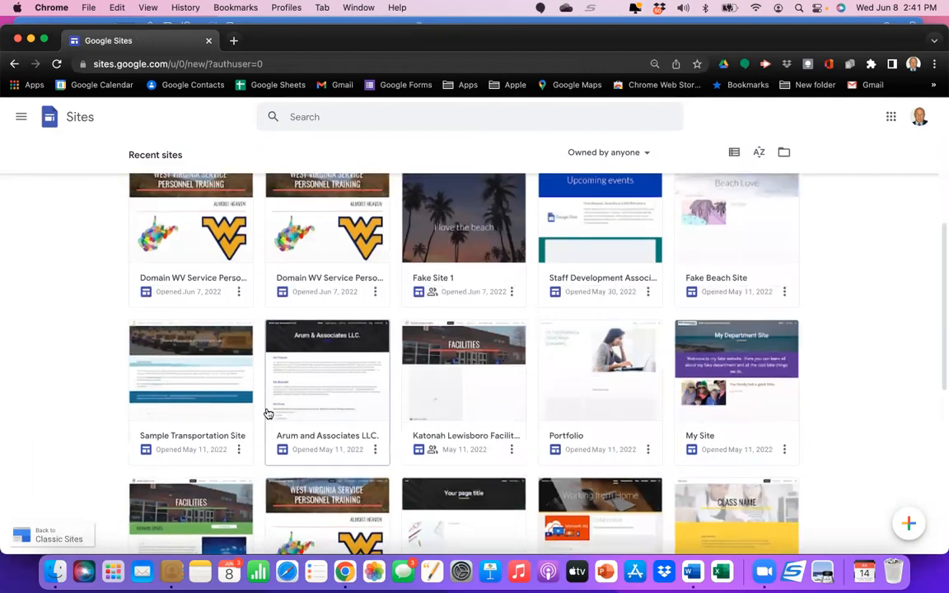
pyautogui.scroll(4, 268, 413)
pyautogui.scroll(1, 267, 414)
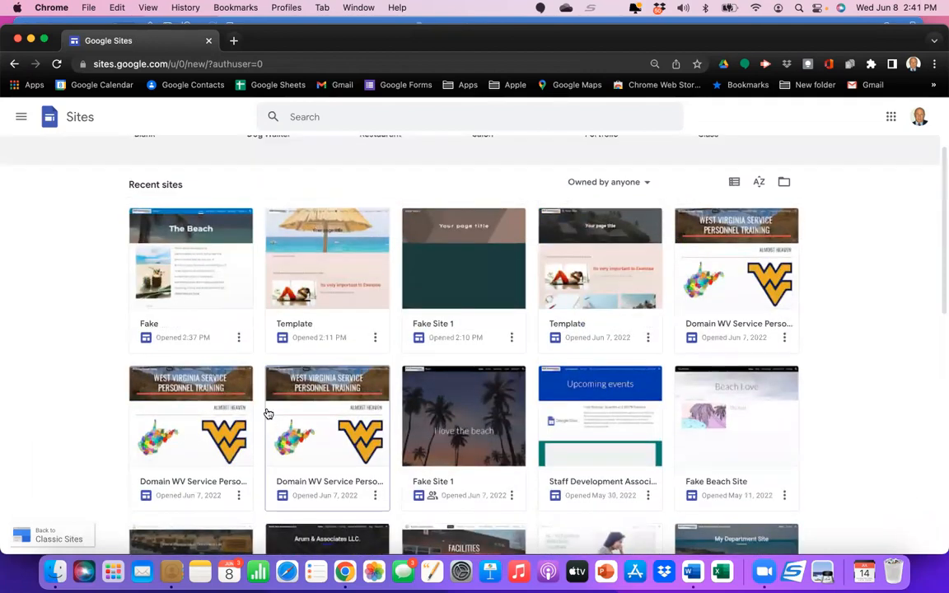
pyautogui.scroll(3, 268, 413)
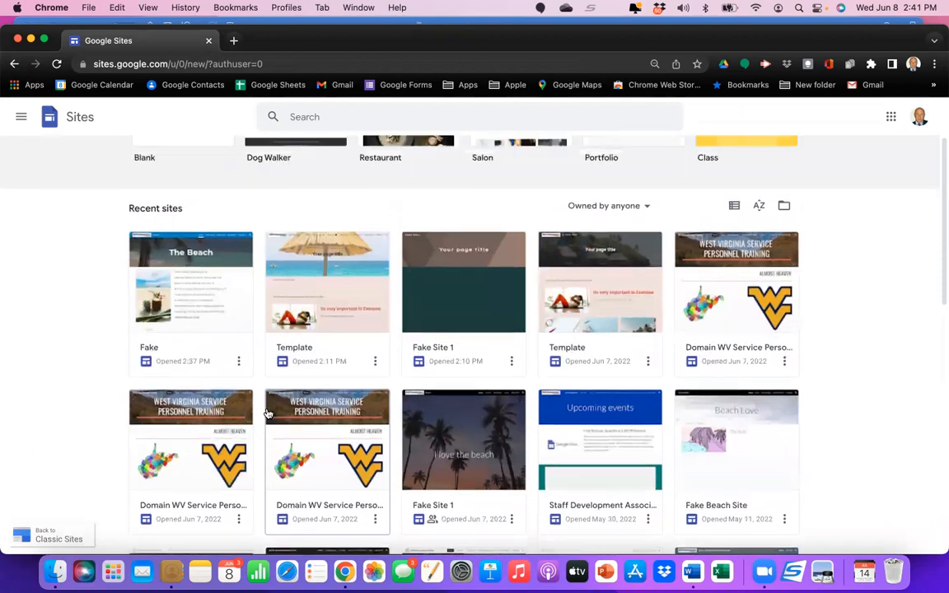
pyautogui.scroll(-10, 267, 414)
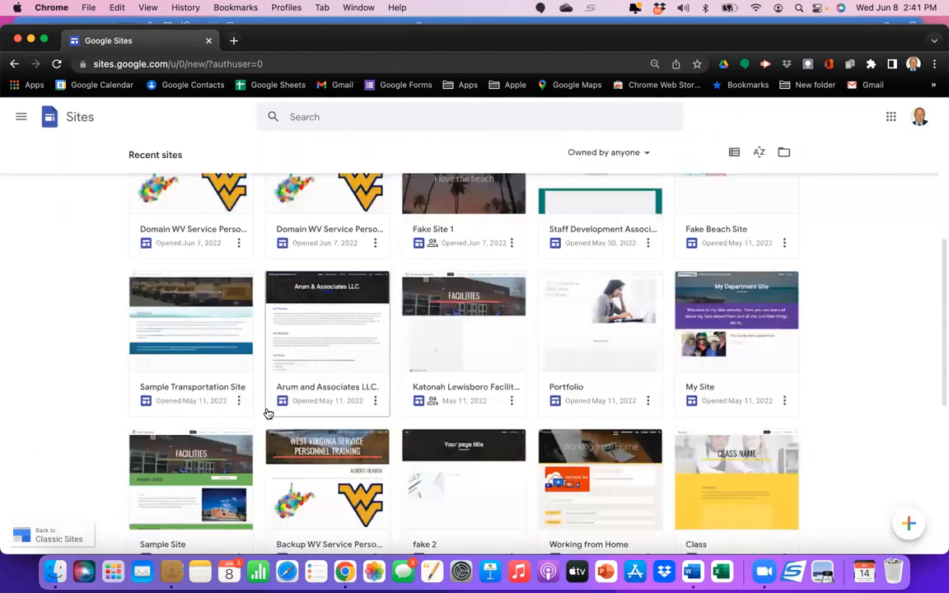
# Step: Look through the older recent sites, open Test Site and look over its home page
pyautogui.scroll(-9, 267, 413)
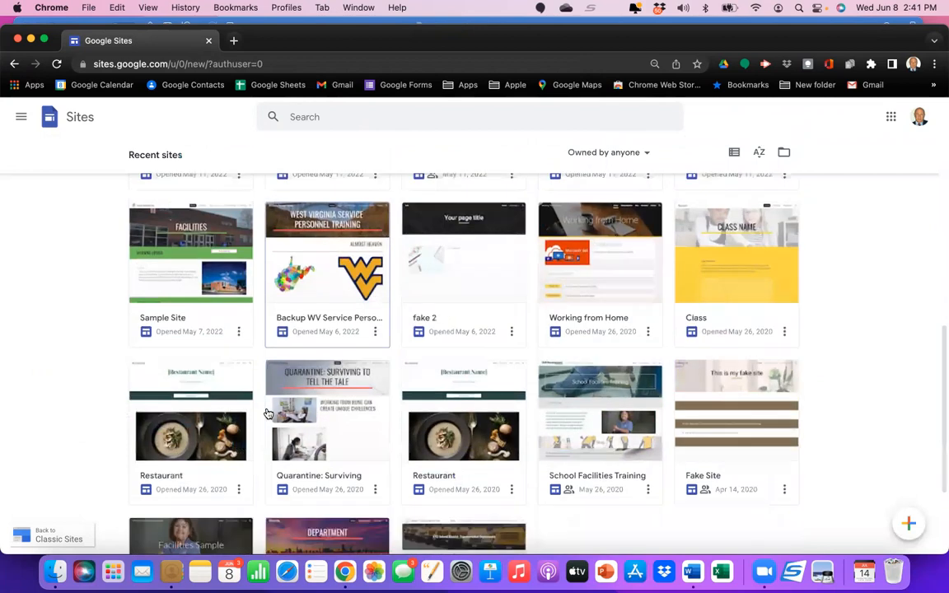
pyautogui.scroll(-4, 268, 413)
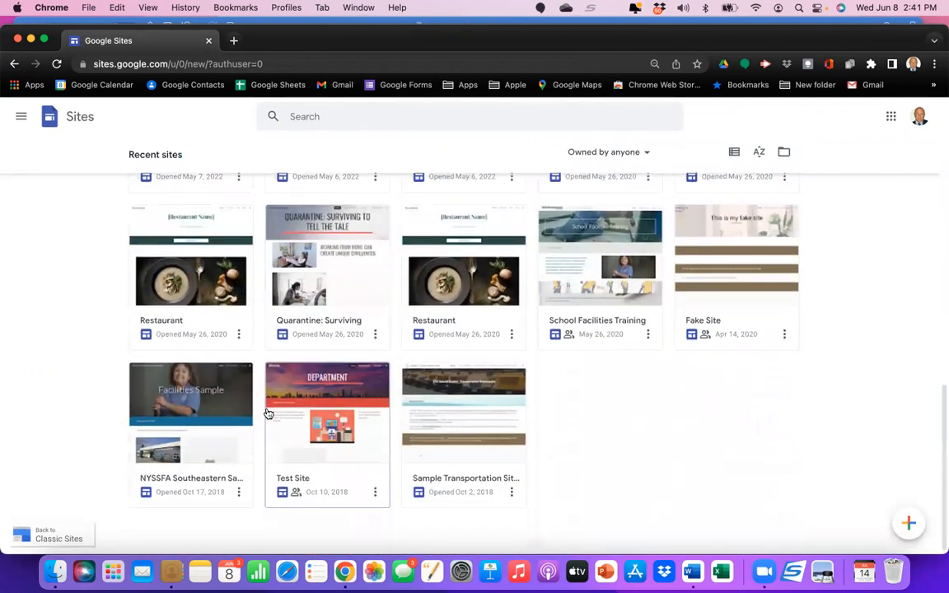
pyautogui.scroll(7, 267, 412)
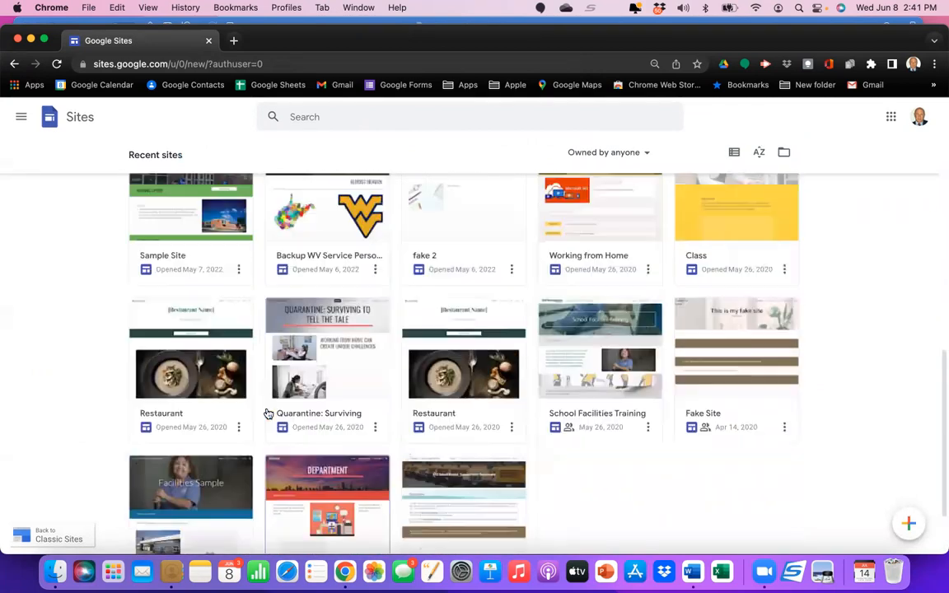
pyautogui.scroll(-6, 267, 413)
pyautogui.click(308, 449)
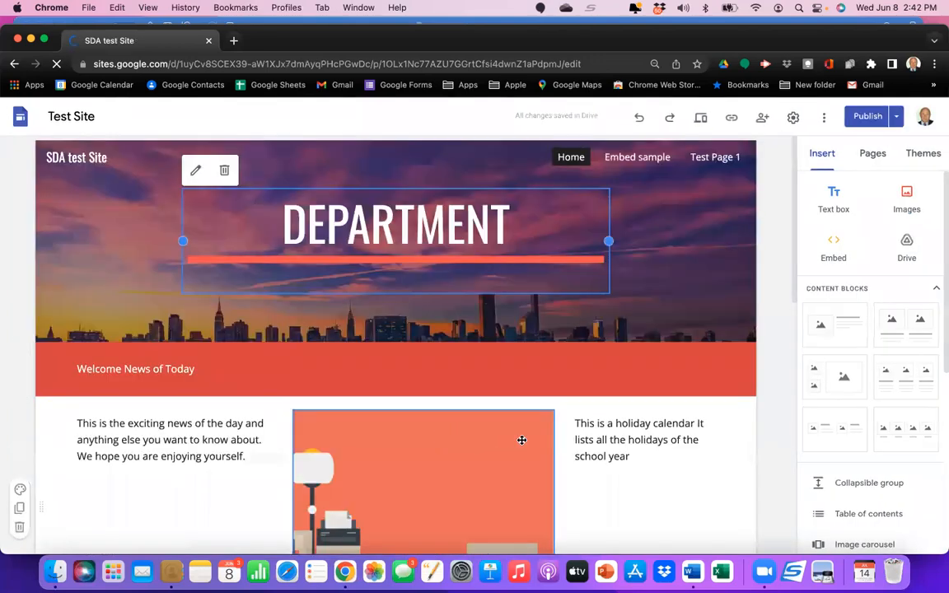
pyautogui.scroll(-3, 521, 440)
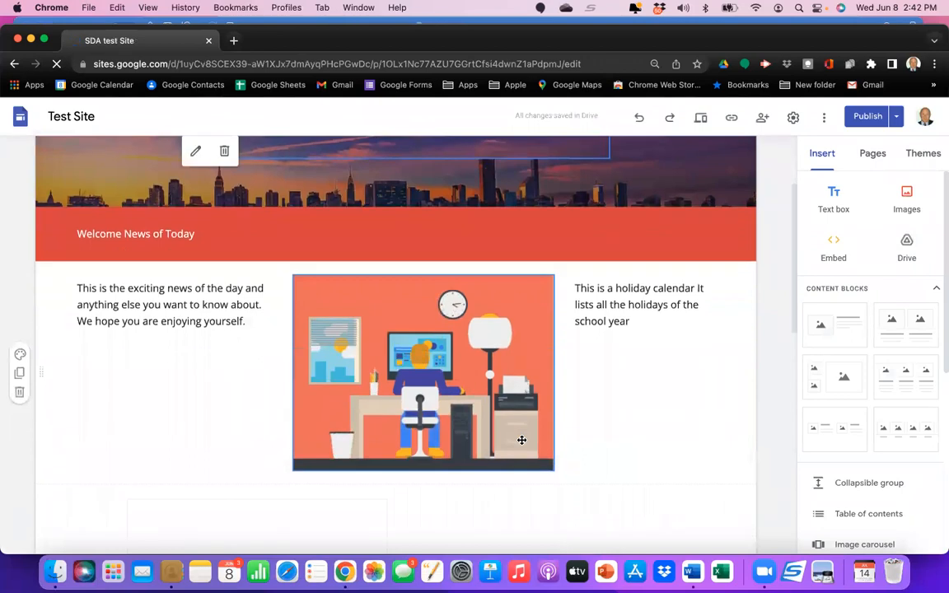
pyautogui.scroll(3, 521, 440)
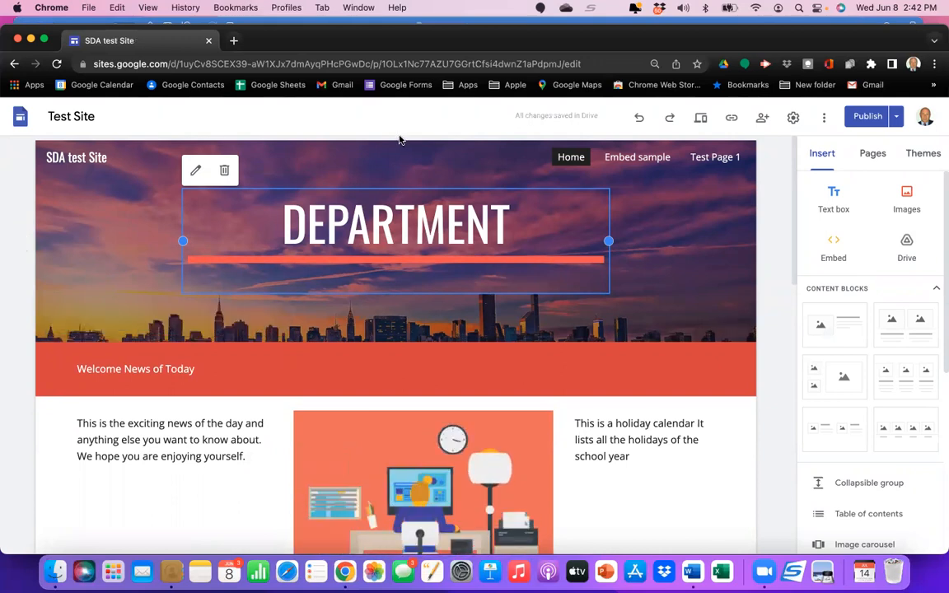
# Step: Return to the Google Sites home page, open the Fake site and review its home page down to the footer
pyautogui.click(23, 117)
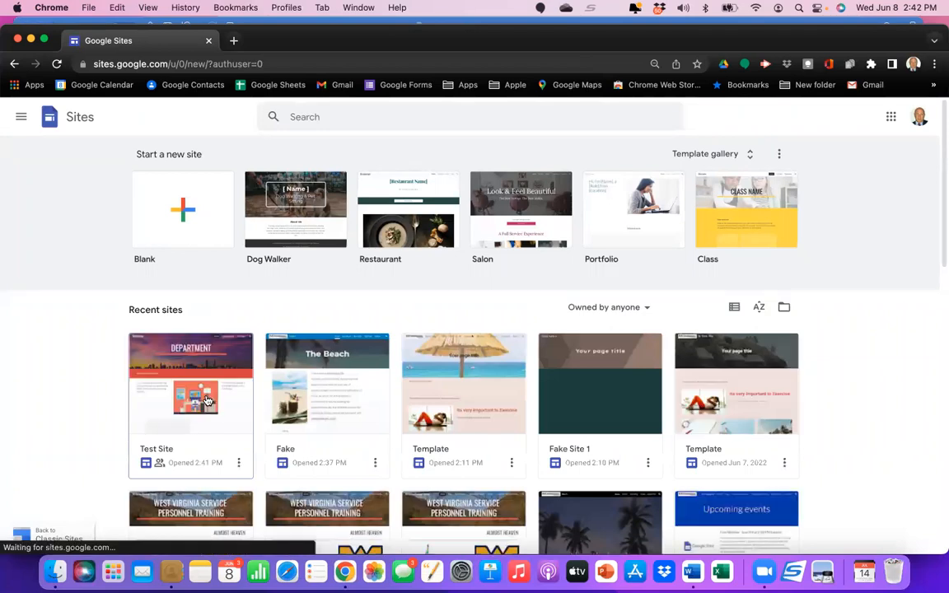
pyautogui.click(298, 401)
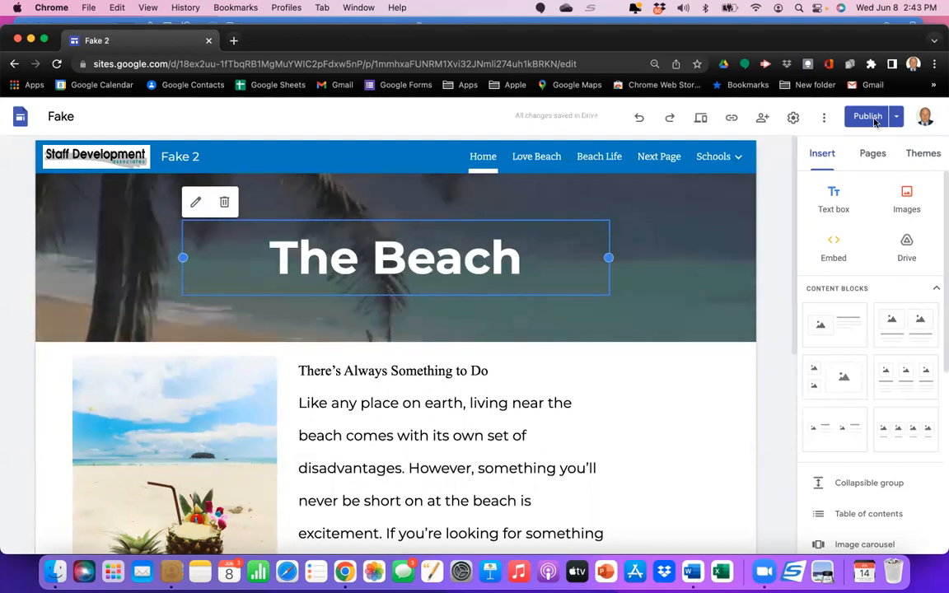
pyautogui.scroll(-1, 653, 378)
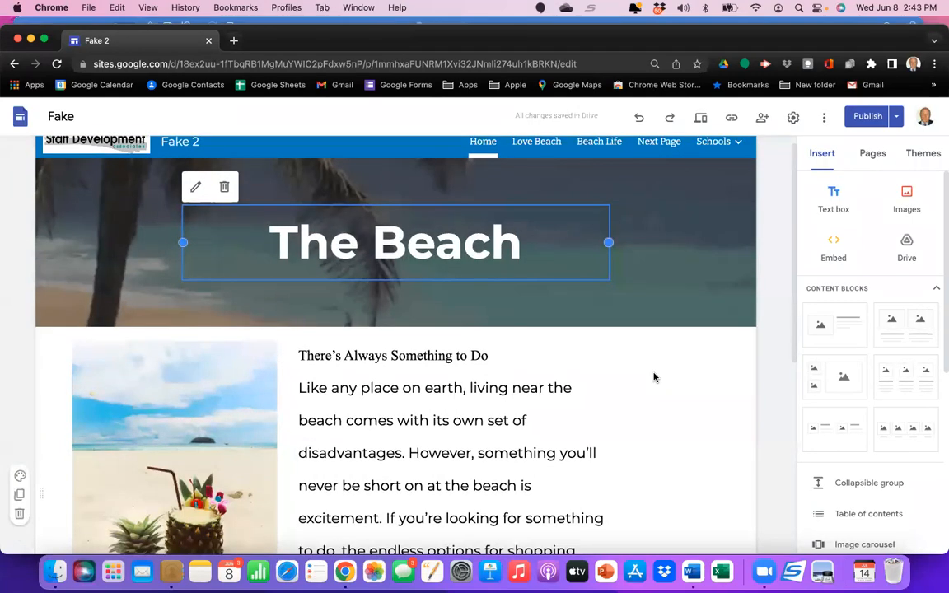
pyautogui.scroll(-5, 653, 377)
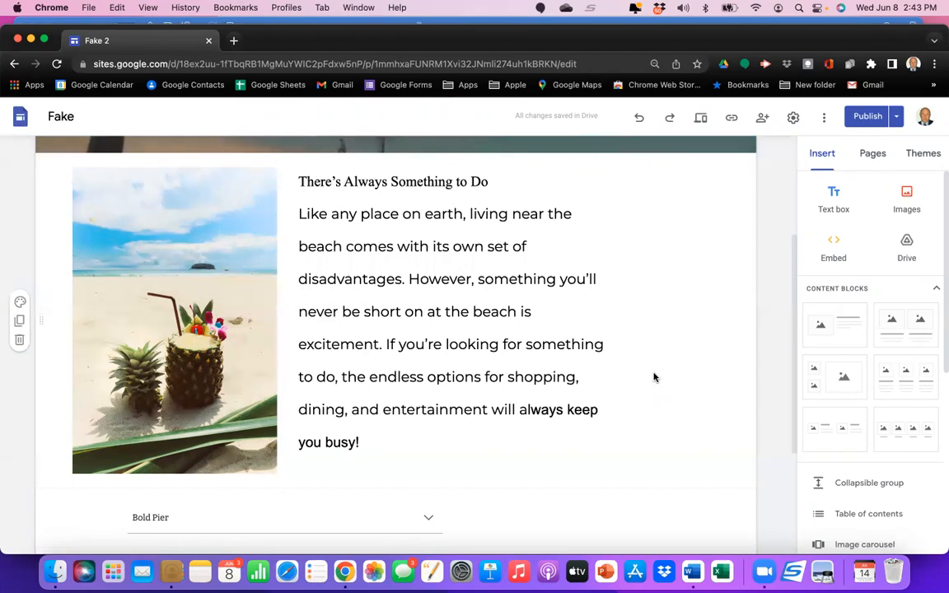
pyautogui.scroll(-5, 564, 464)
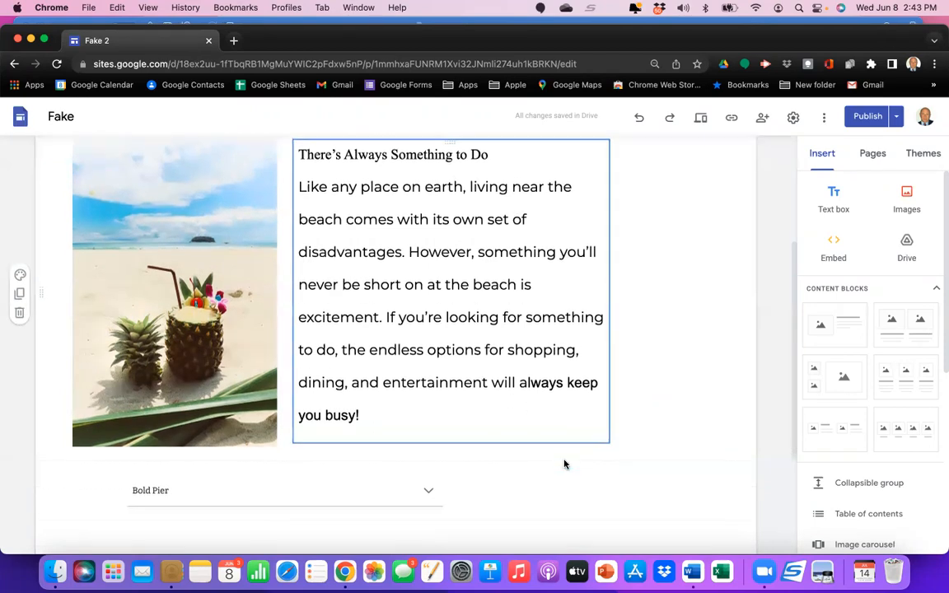
pyautogui.scroll(2, 564, 463)
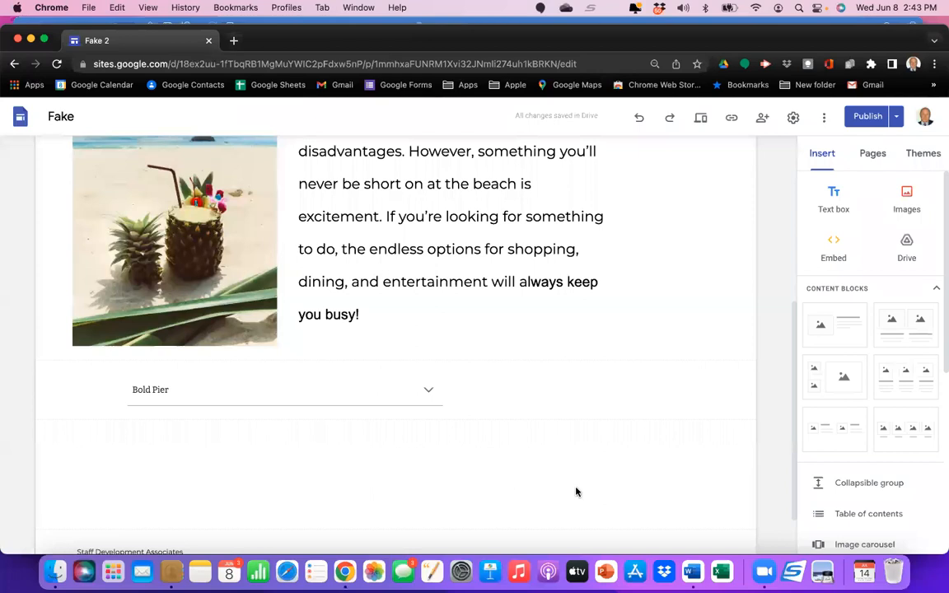
pyautogui.scroll(-2, 624, 488)
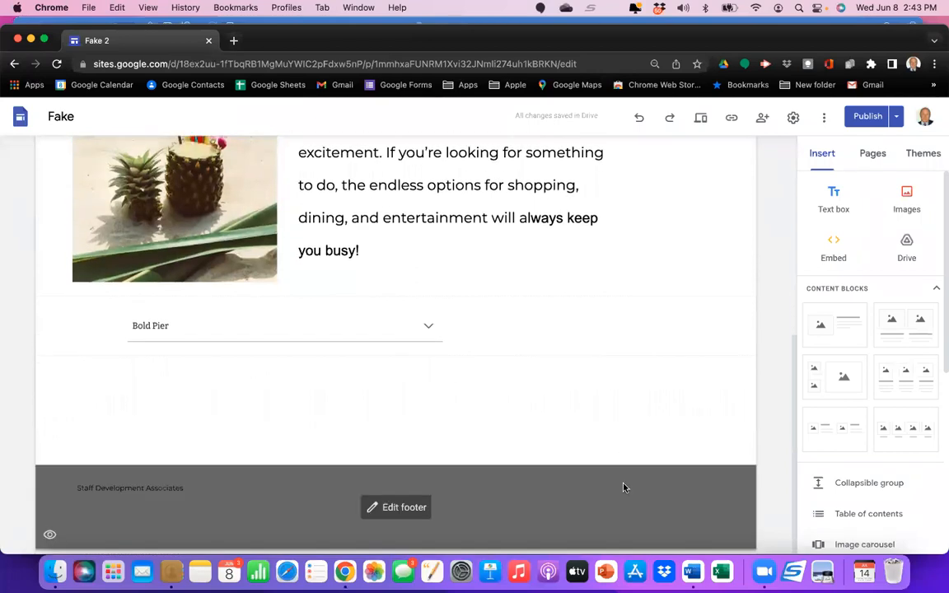
pyautogui.scroll(5, 659, 435)
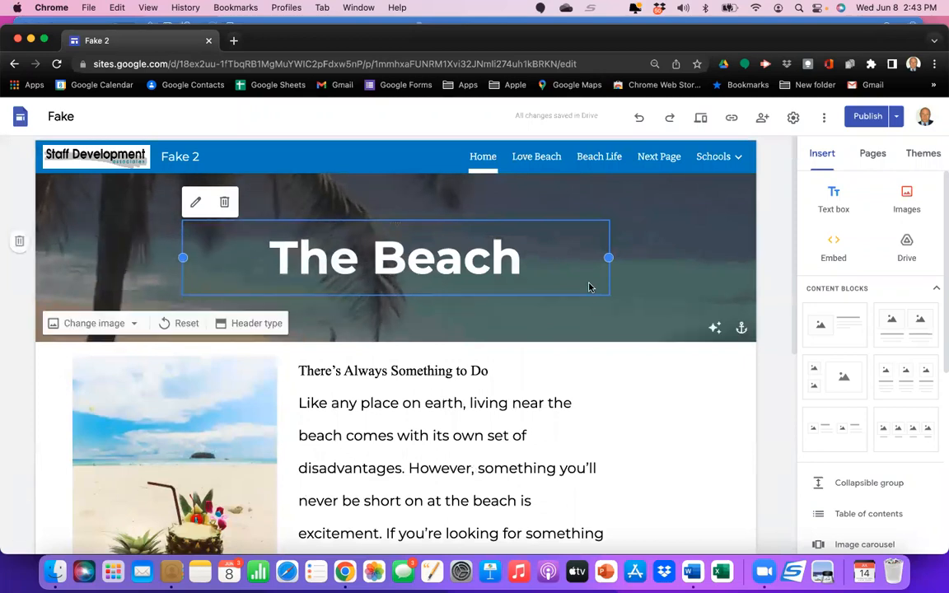
# Step: Open the site's Love Beach page and look it over from header to footer
pyautogui.click(551, 160)
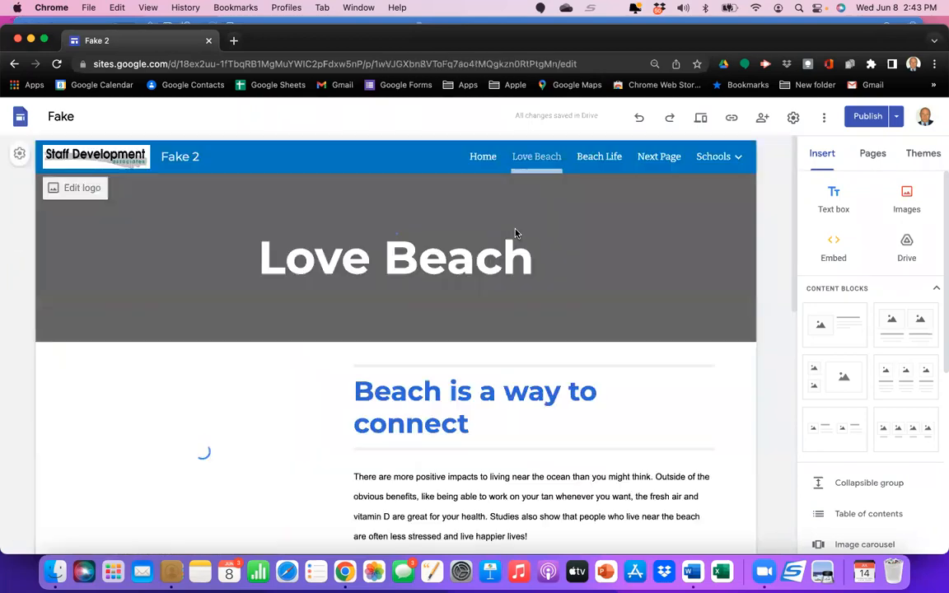
pyautogui.scroll(-2, 453, 410)
pyautogui.scroll(-6, 453, 412)
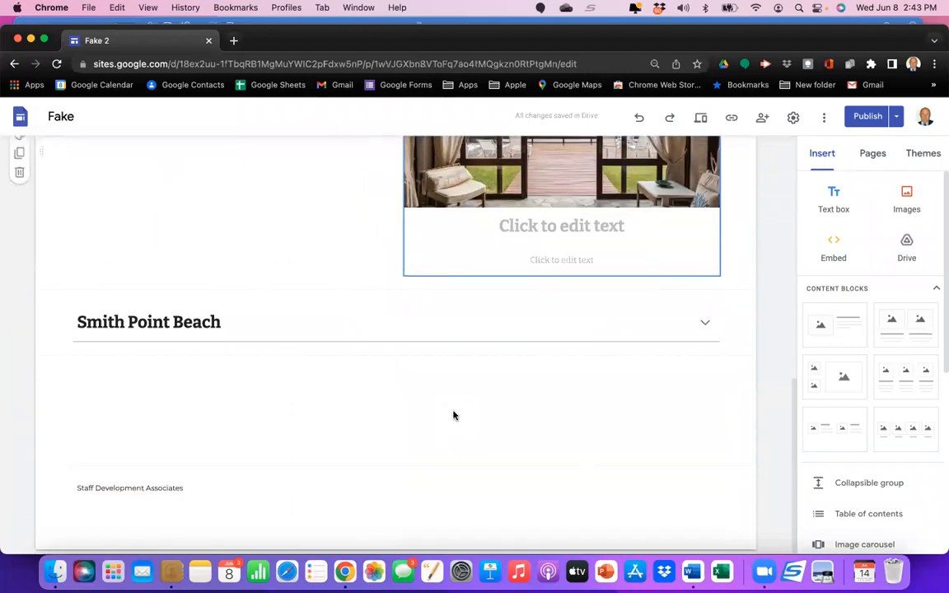
pyautogui.scroll(8, 377, 399)
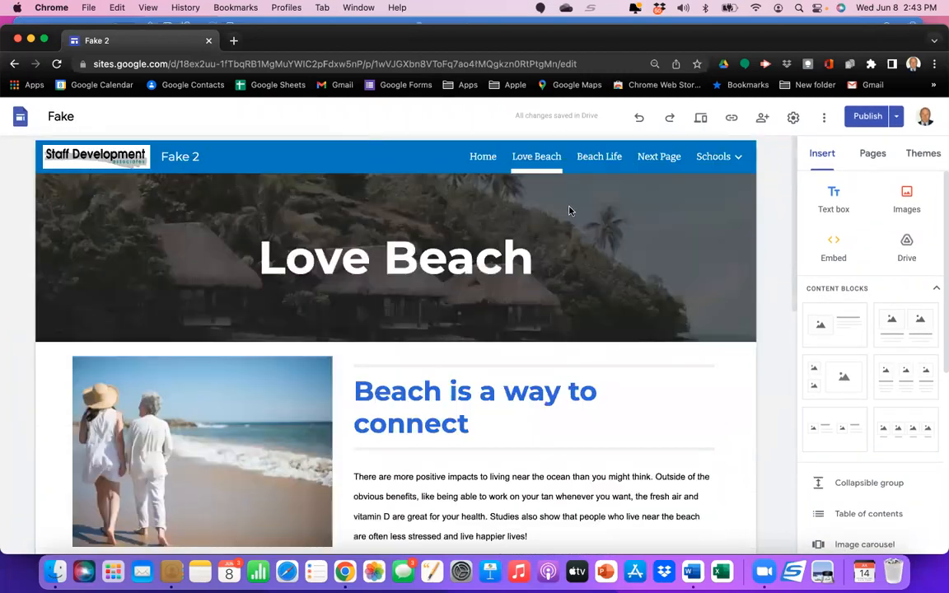
# Step: Open the Next Page page and start inserting an image carousel on it
pyautogui.click(653, 157)
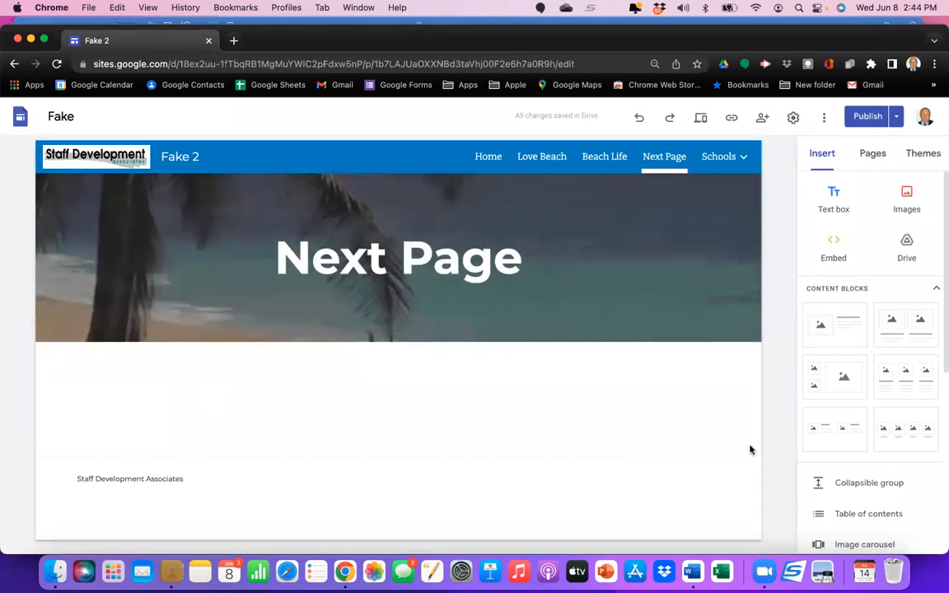
pyautogui.click(846, 544)
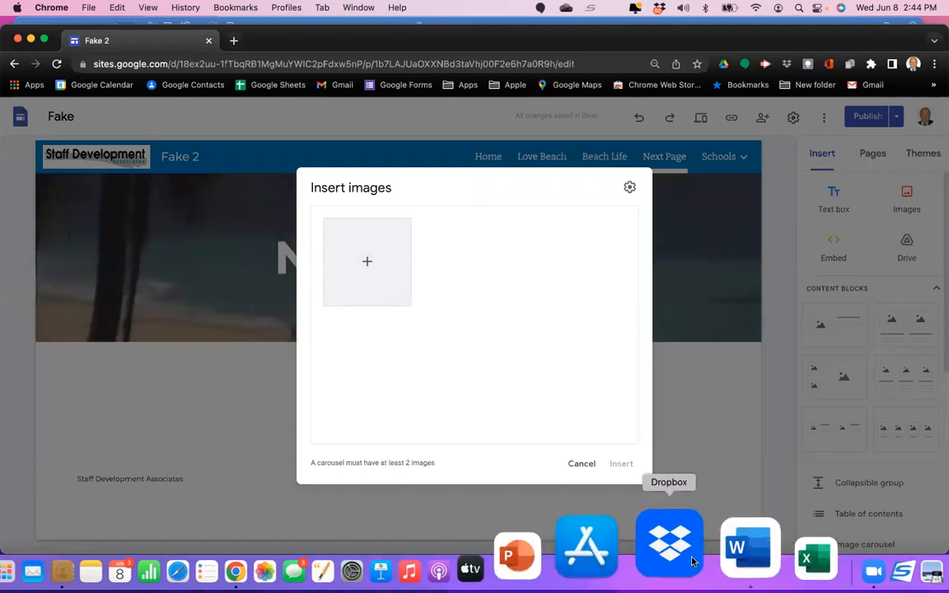
# Step: Switch to Microsoft Word and look through the Dummy Text for google Sites document
pyautogui.click(675, 546)
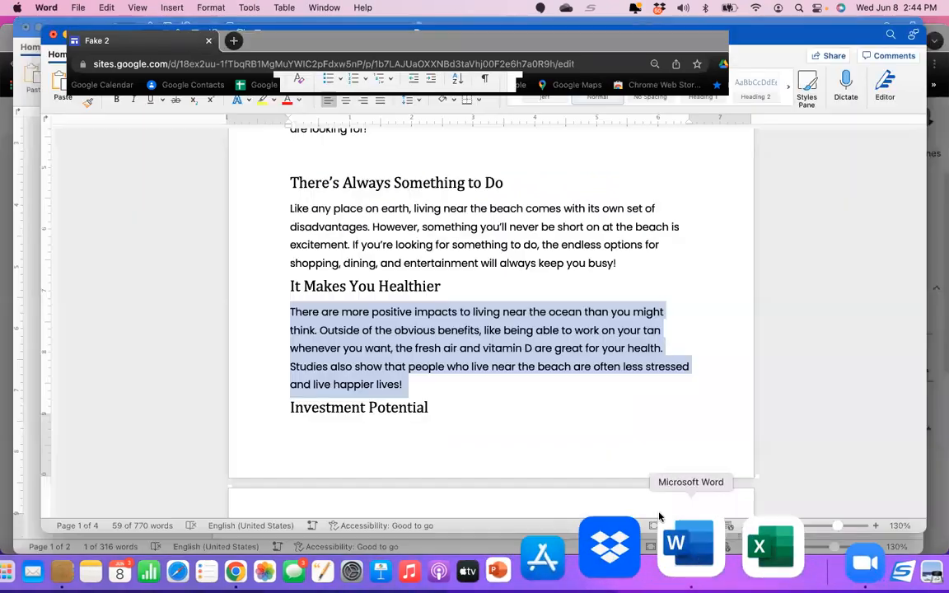
pyautogui.scroll(10, 539, 432)
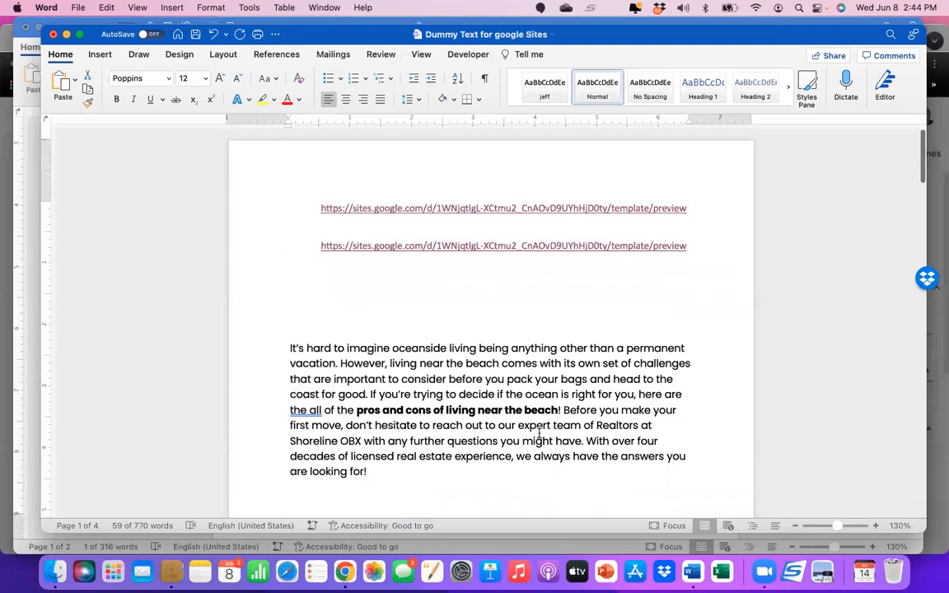
pyautogui.scroll(-20, 539, 432)
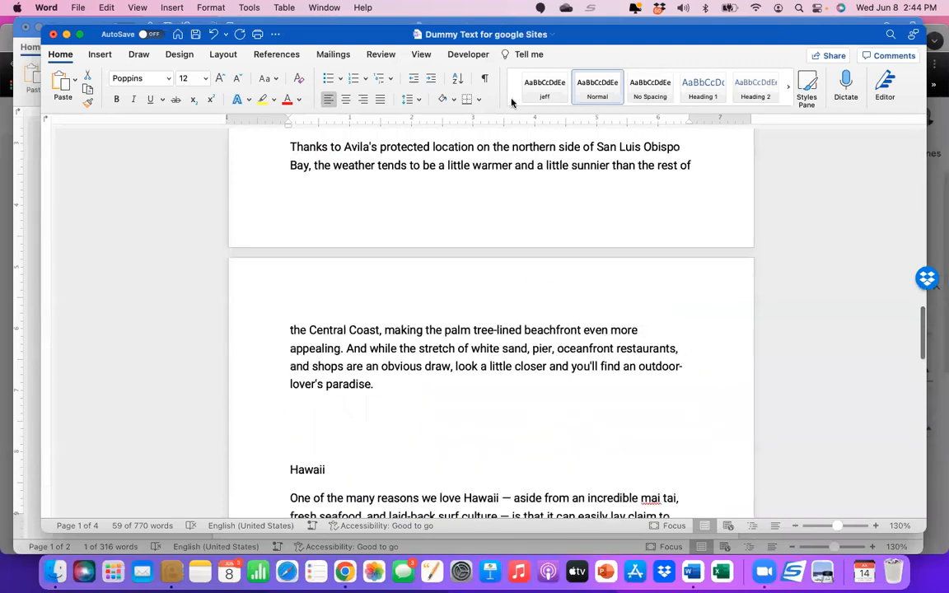
pyautogui.scroll(15, 519, 309)
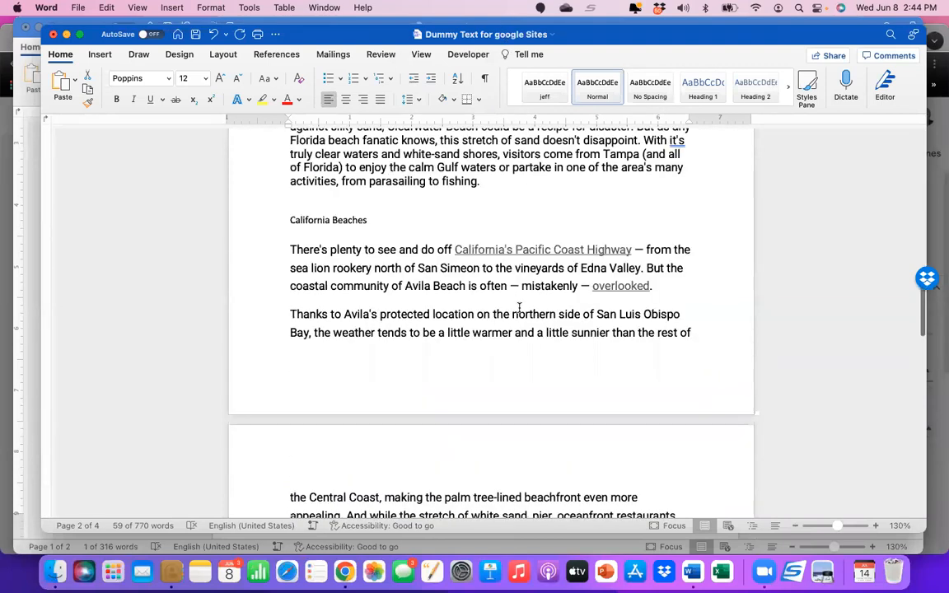
pyautogui.click(324, 8)
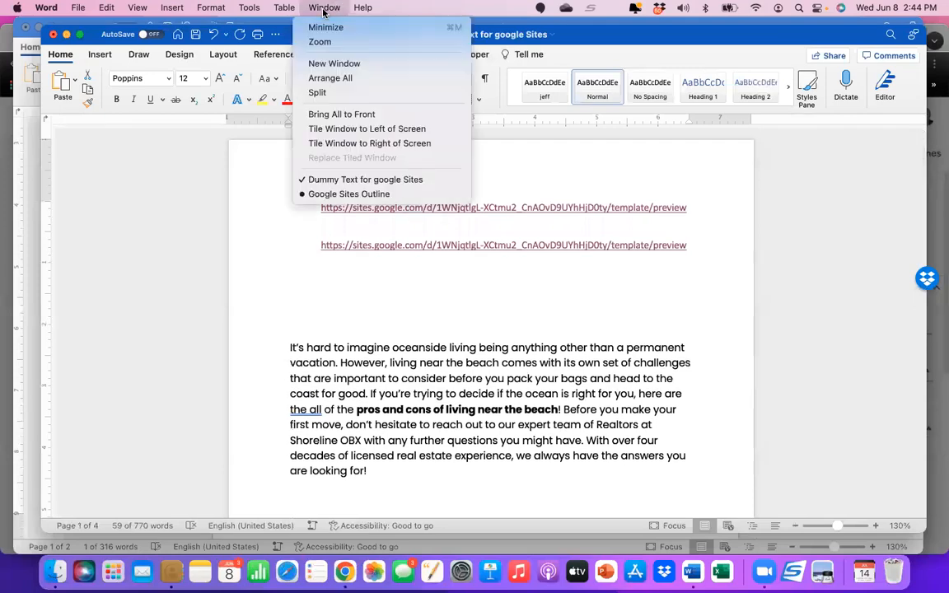
pyautogui.click(334, 180)
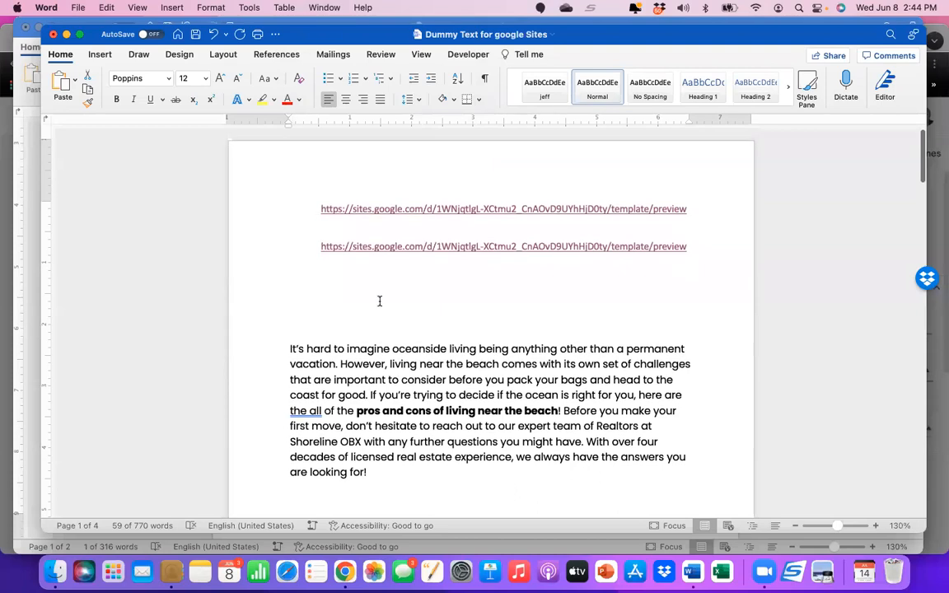
pyautogui.scroll(-10, 380, 302)
pyautogui.scroll(10, 380, 302)
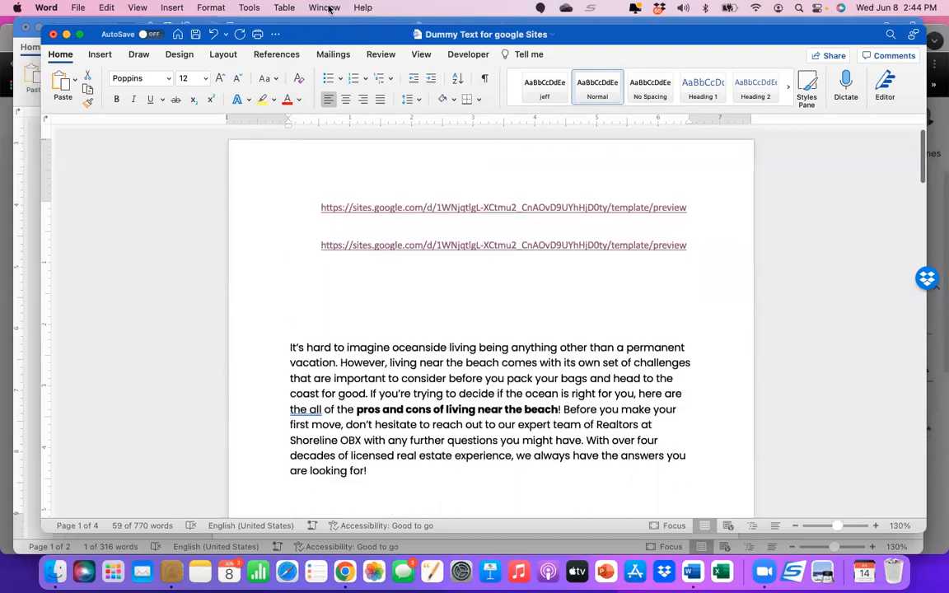
# Step: Bring up the Google Sites Outline document and read through its numbered points
pyautogui.click(325, 7)
pyautogui.click(353, 194)
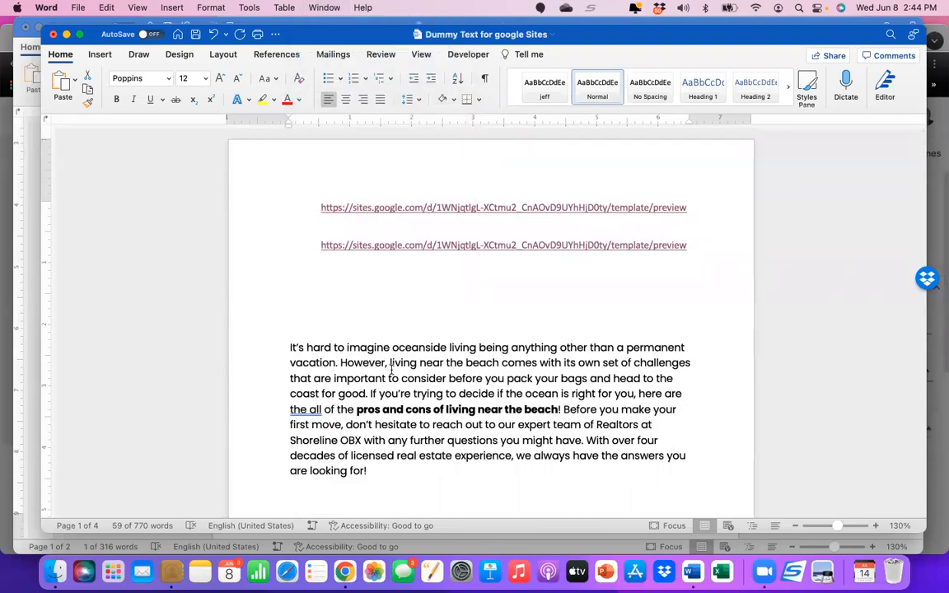
pyautogui.scroll(5, 392, 374)
pyautogui.scroll(-15, 393, 374)
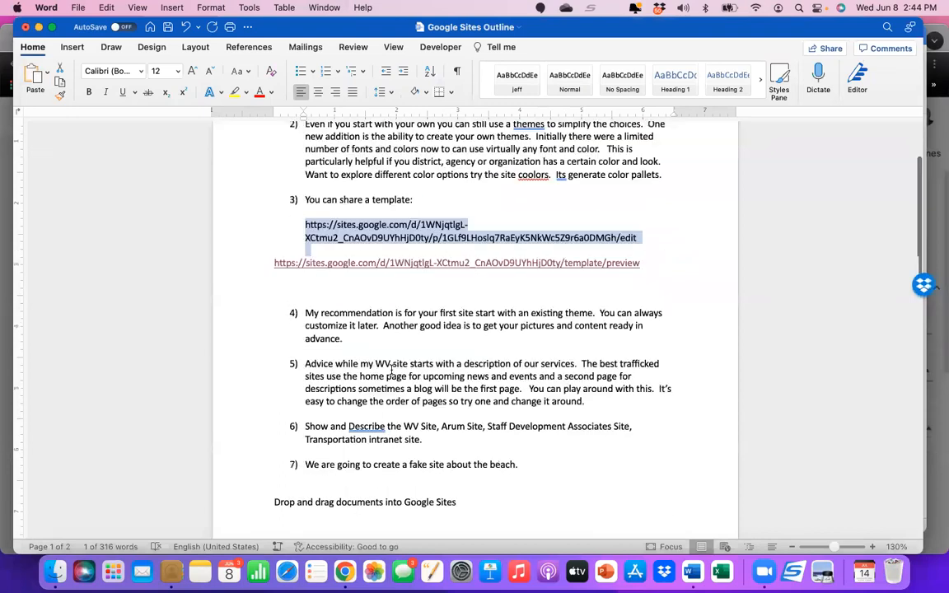
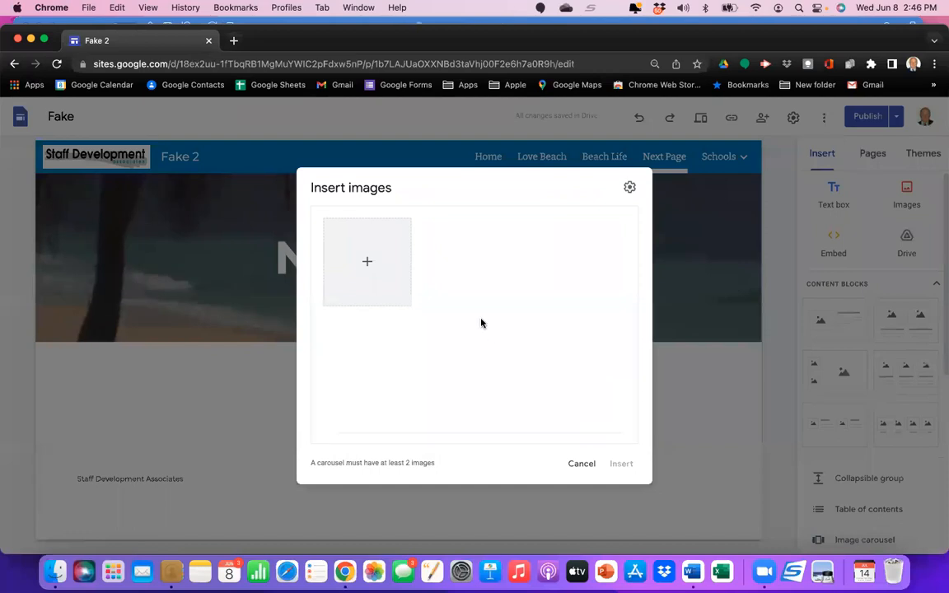
# Step: Upload Beach scape.jpeg from the Beach Pics folder as the first image of the carousel
pyautogui.click(370, 265)
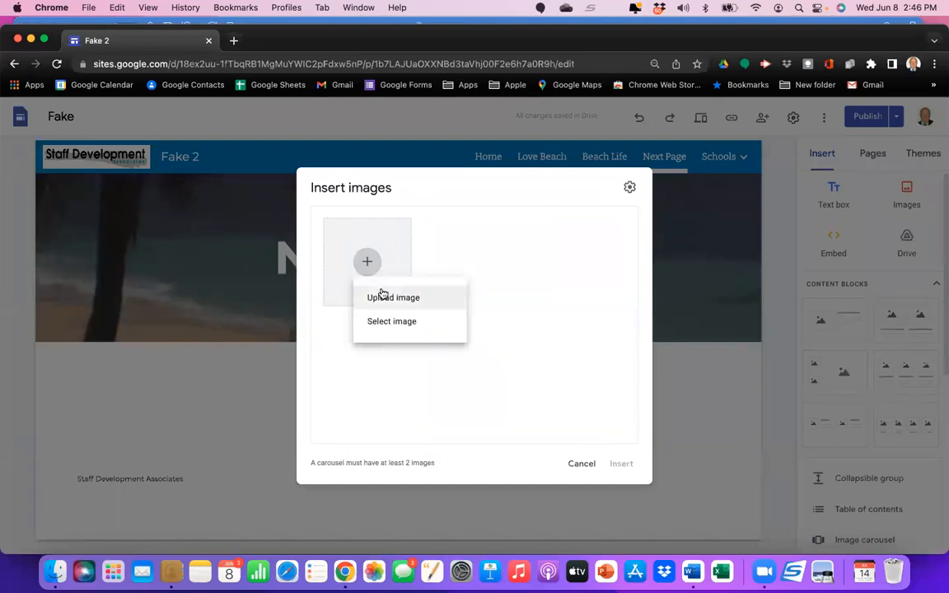
pyautogui.click(383, 296)
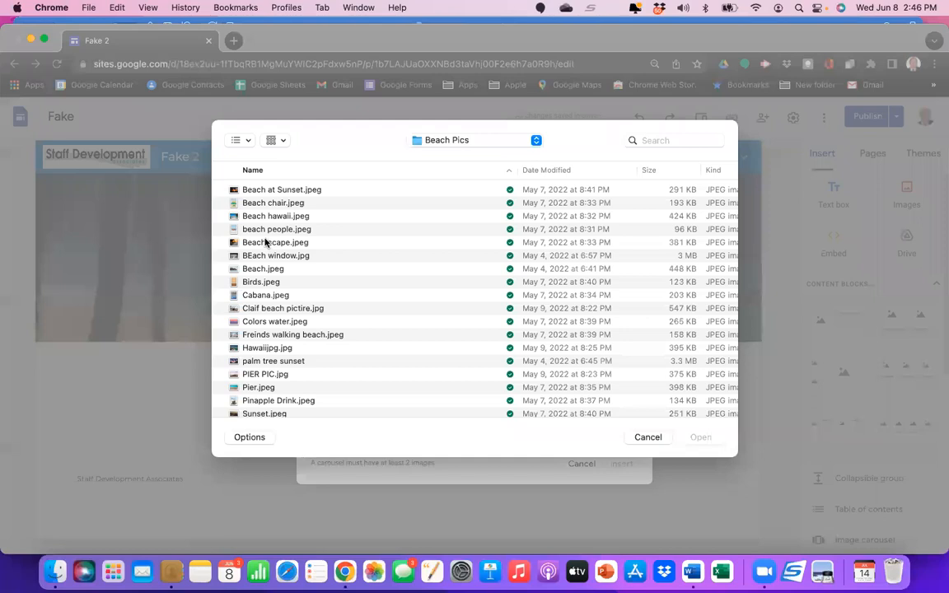
pyautogui.click(265, 242)
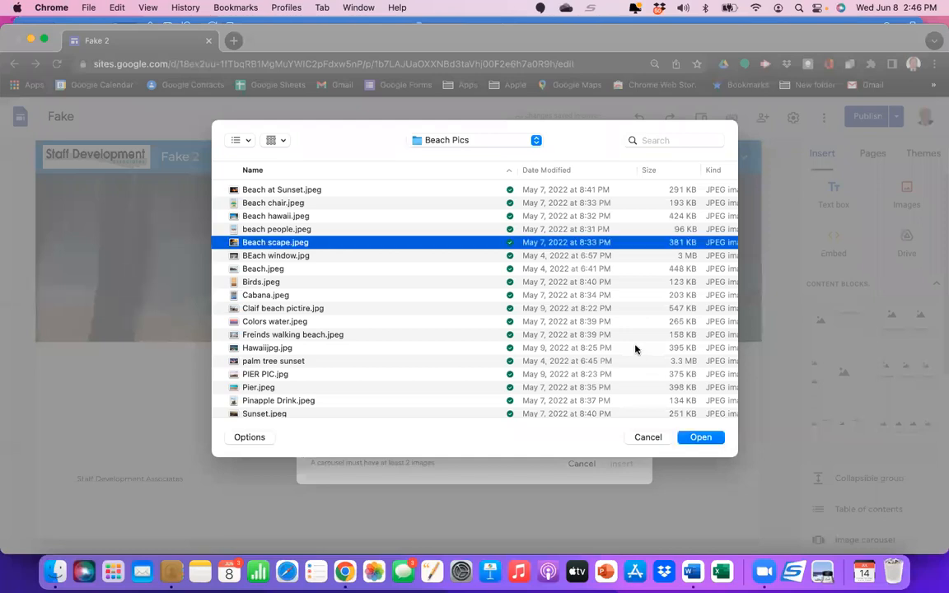
pyautogui.click(694, 439)
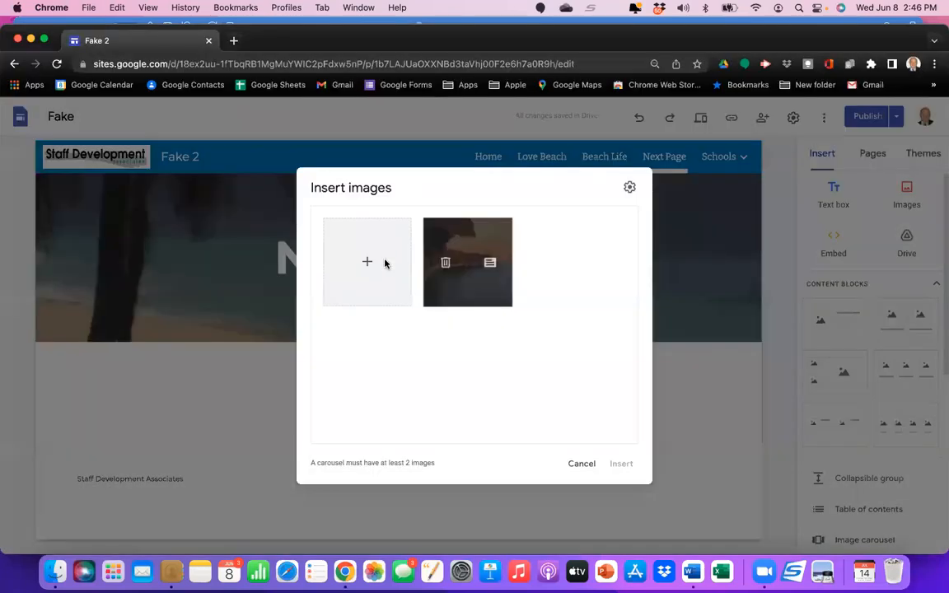
# Step: Upload Freinds walking beach.jpeg from the Beach Pics folder as another image for the carousel
pyautogui.click(368, 264)
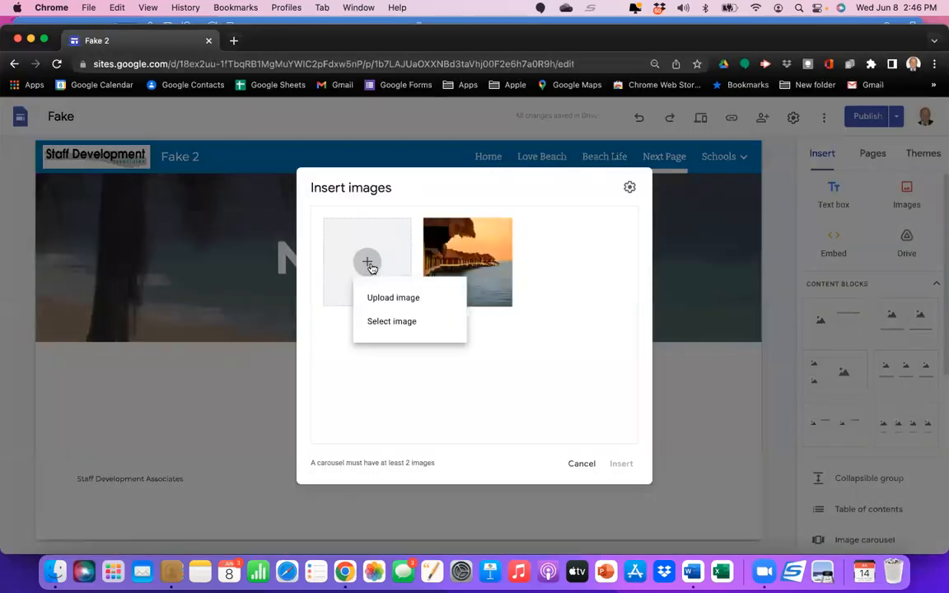
pyautogui.click(391, 304)
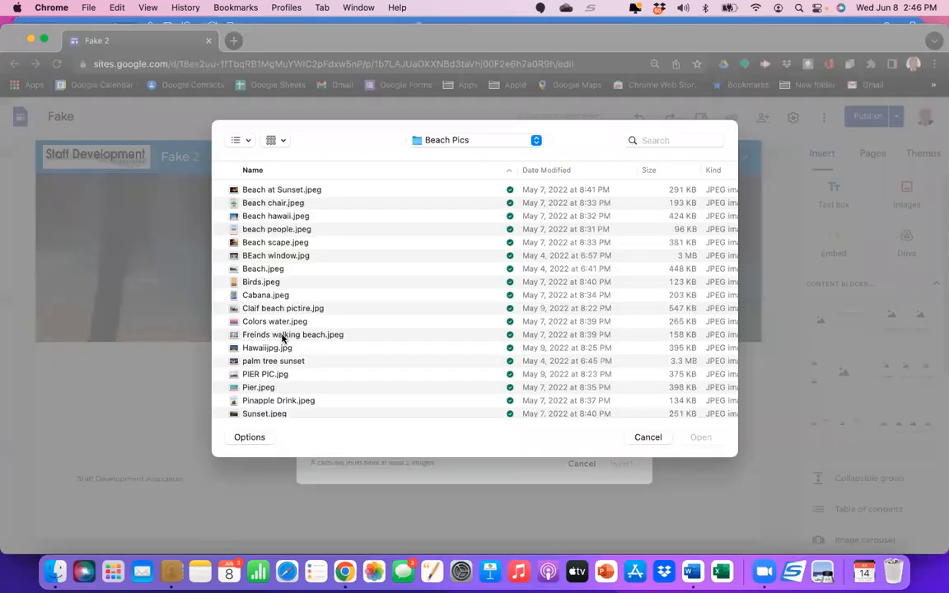
pyautogui.click(282, 336)
pyautogui.click(699, 437)
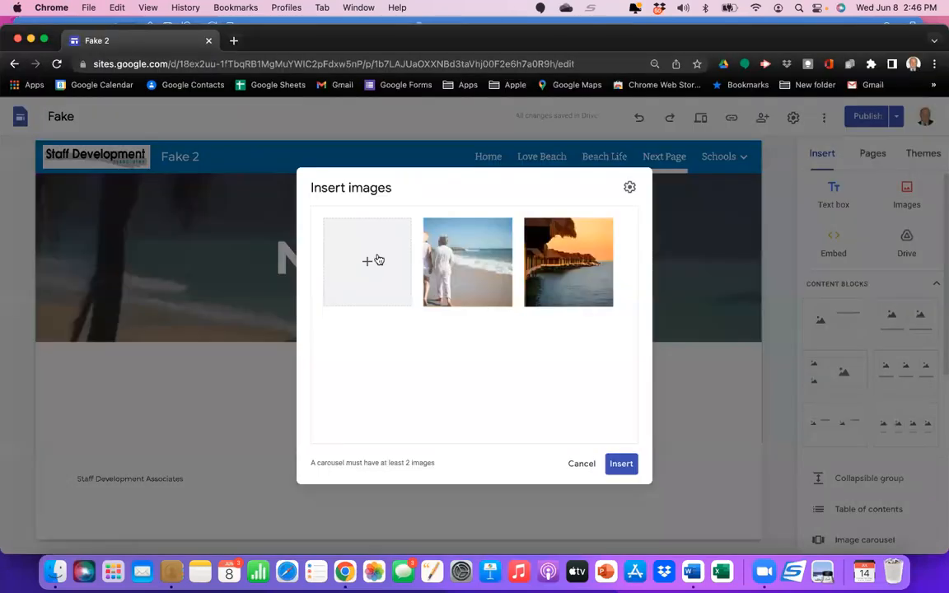
# Step: Upload PIER PIC.jpg from the Beach Pics folder to the carousel's images
pyautogui.click(371, 262)
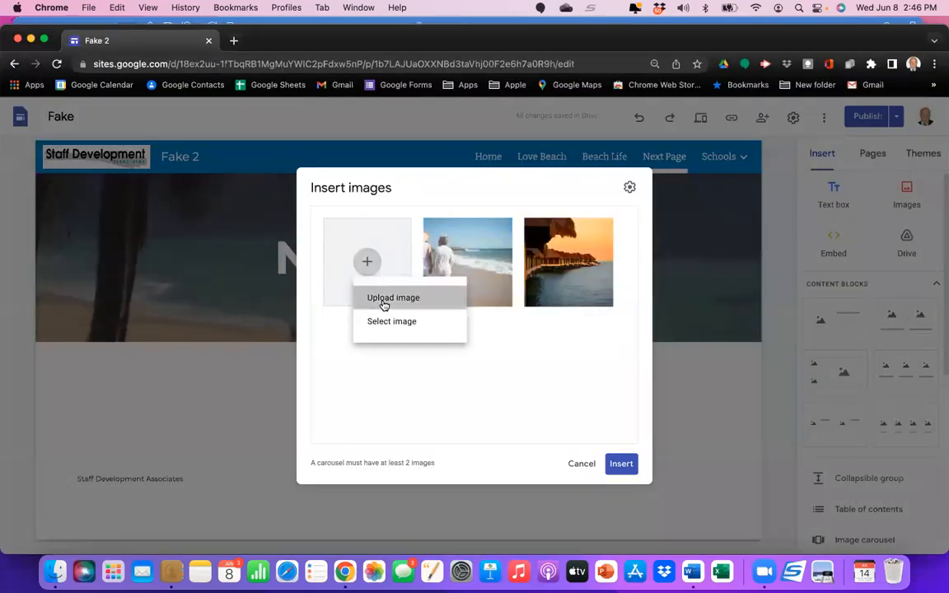
pyautogui.click(384, 300)
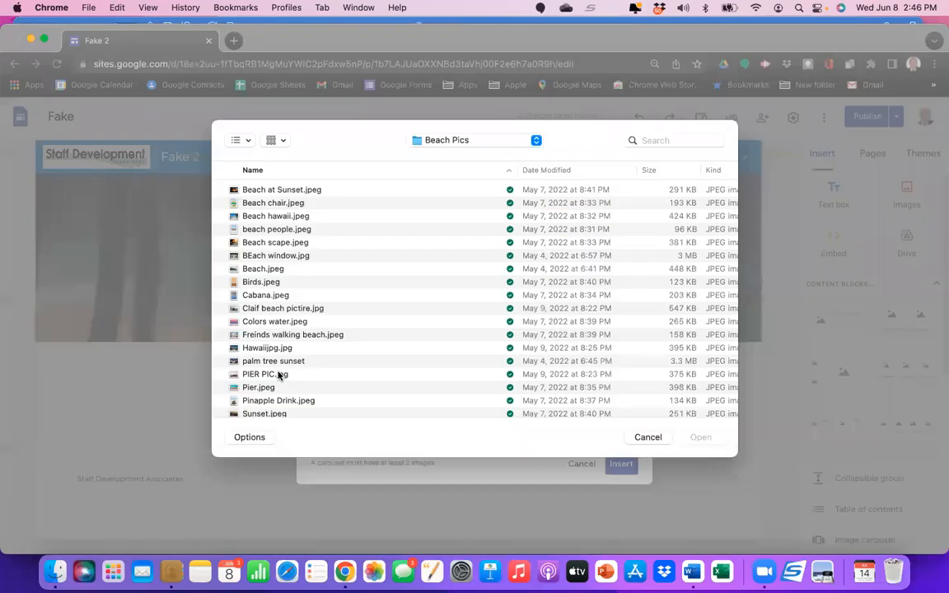
pyautogui.click(251, 374)
pyautogui.click(699, 436)
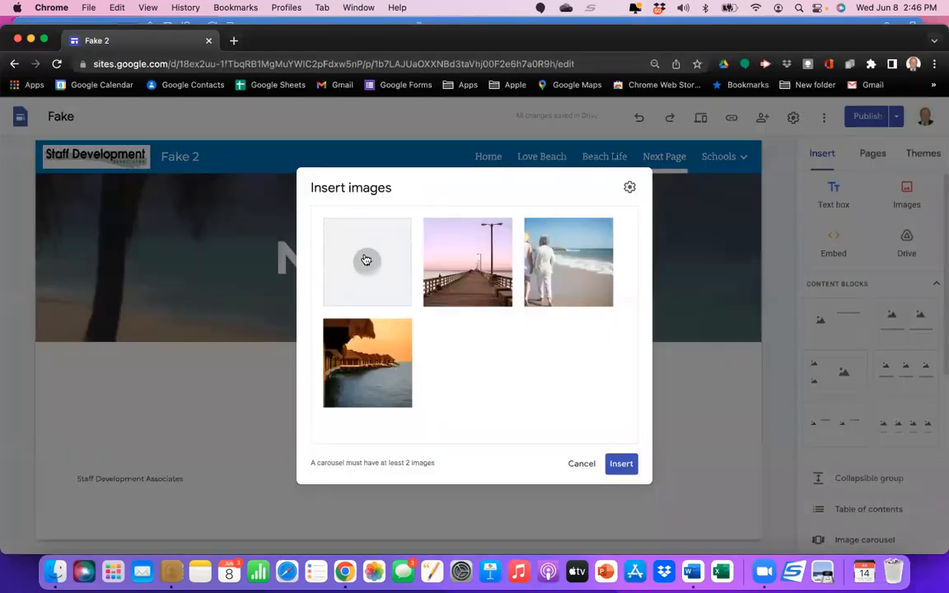
# Step: Upload Hawaiijpg.jpg from the Beach Pics folder and insert the four-image carousel on Next Page
pyautogui.click(368, 262)
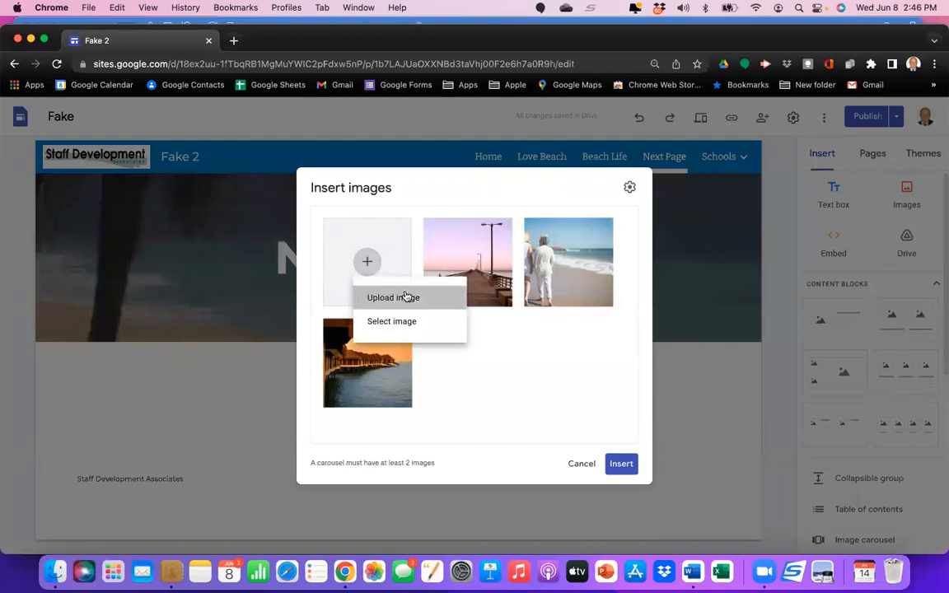
pyautogui.click(402, 298)
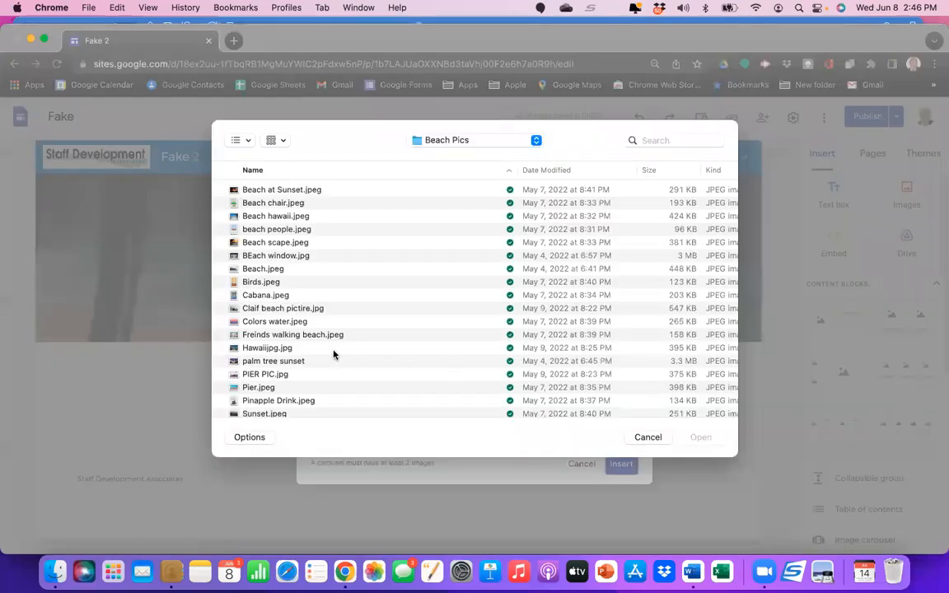
pyautogui.click(291, 349)
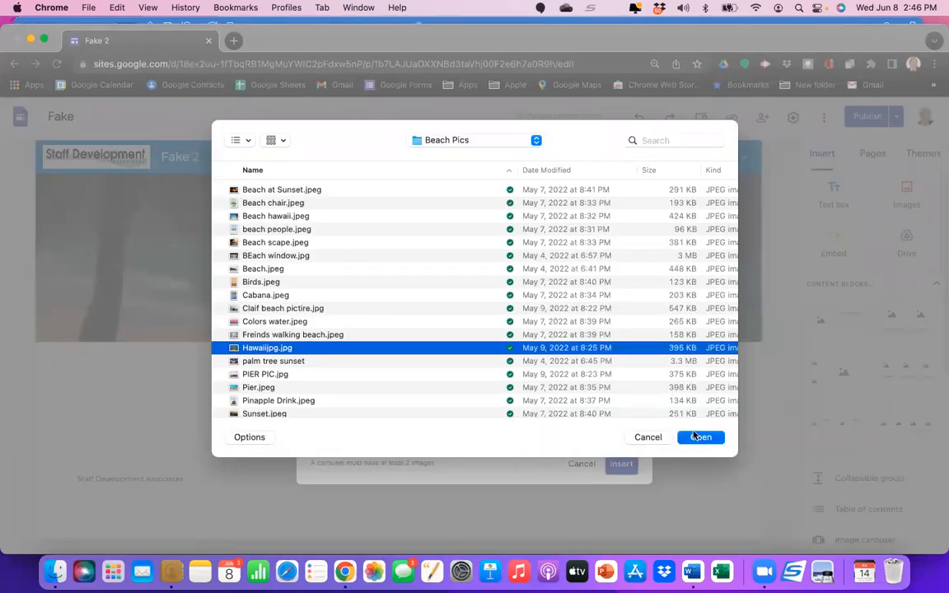
pyautogui.click(697, 436)
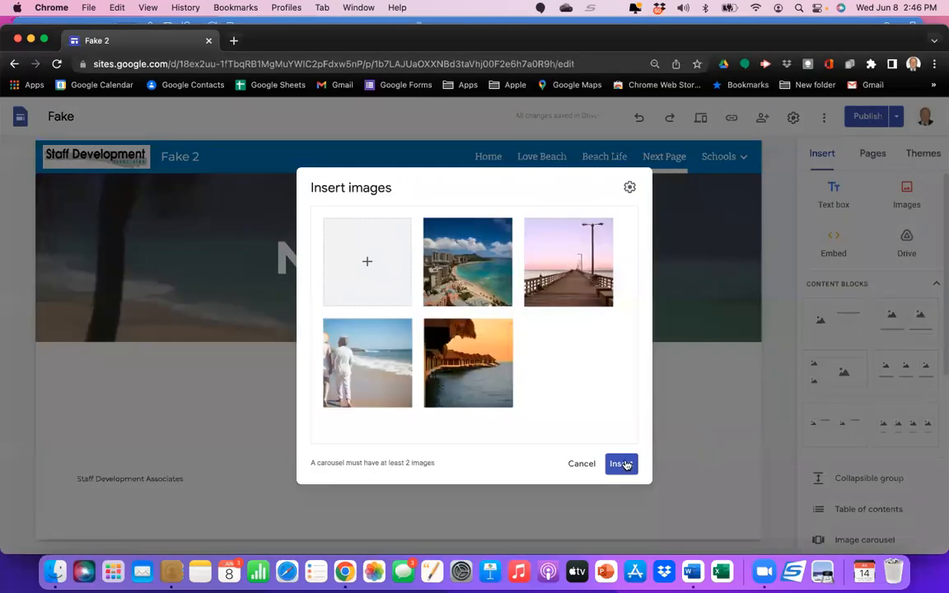
pyautogui.click(624, 463)
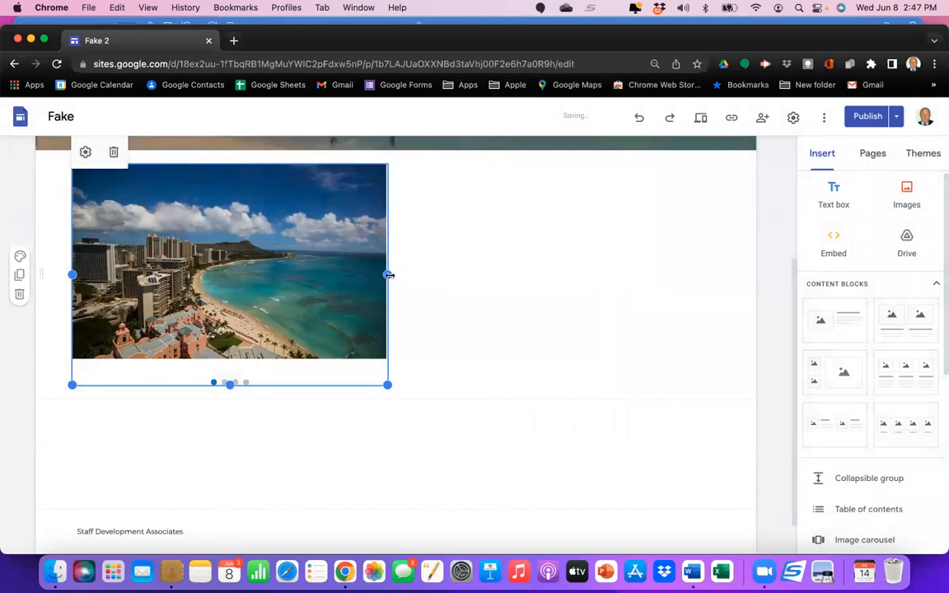
# Step: Widen the image carousel to about half the page width and briefly preview Next Page
pyautogui.moveTo(392, 276); pyautogui.dragTo(511, 324)
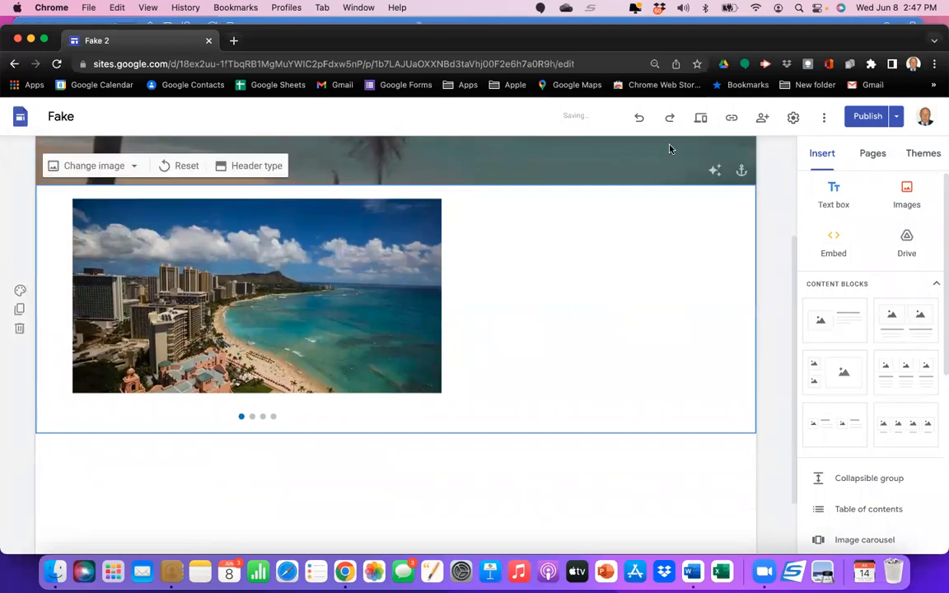
pyautogui.click(701, 120)
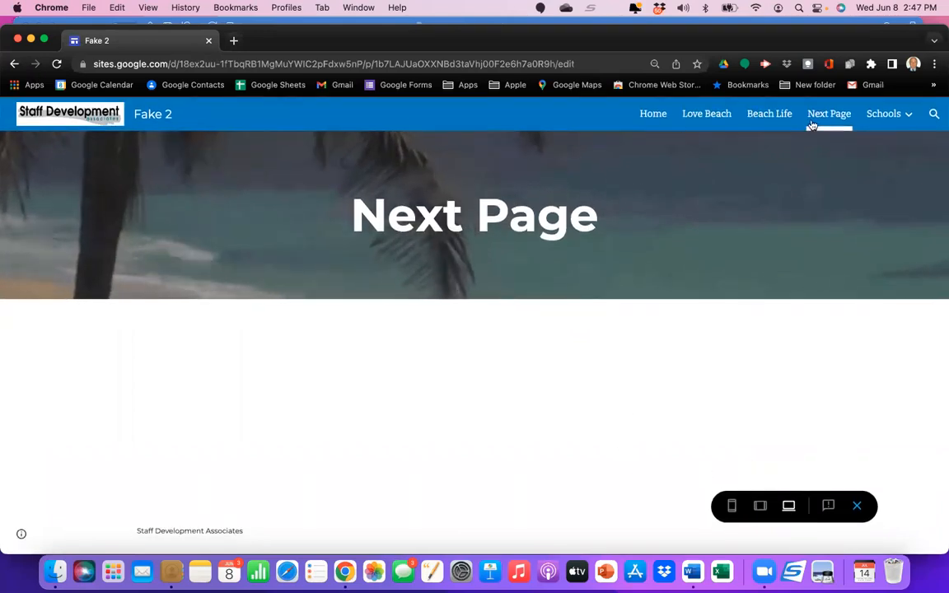
pyautogui.click(856, 508)
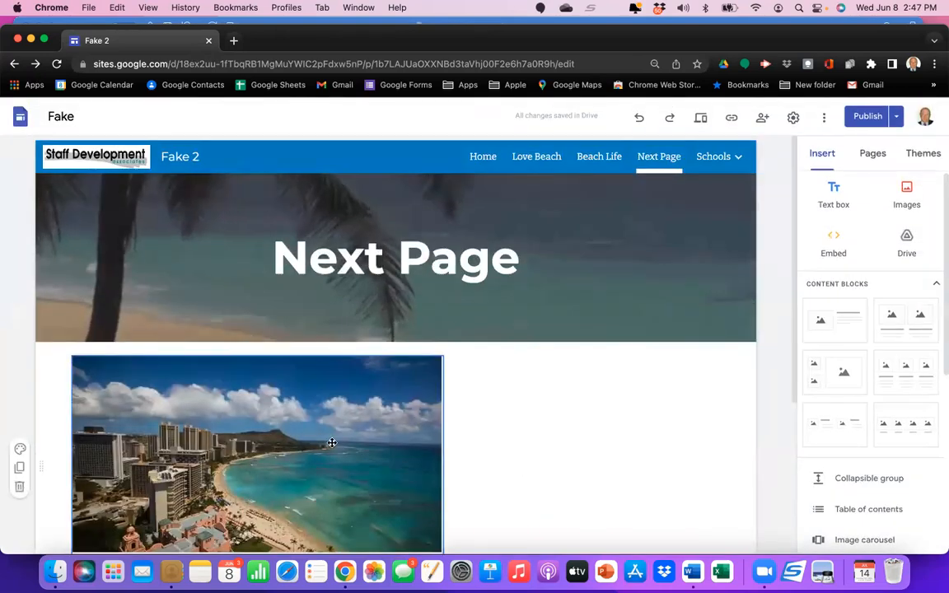
# Step: Preview Next Page, browse the carousel's images backward and forward, and return to the editor
pyautogui.click(328, 445)
pyautogui.scroll(-1, 509, 412)
pyautogui.scroll(-5, 509, 409)
pyautogui.click(399, 409)
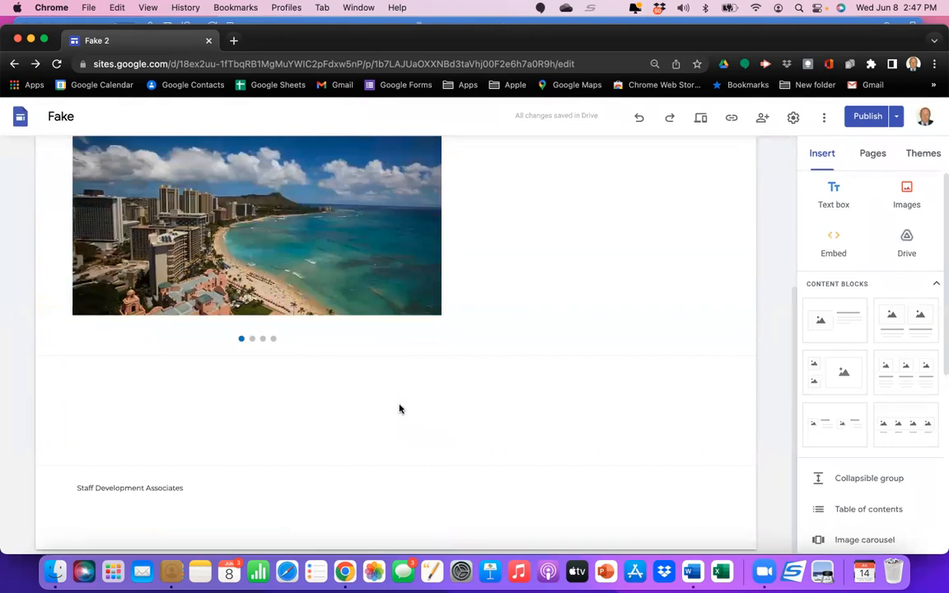
pyautogui.click(701, 118)
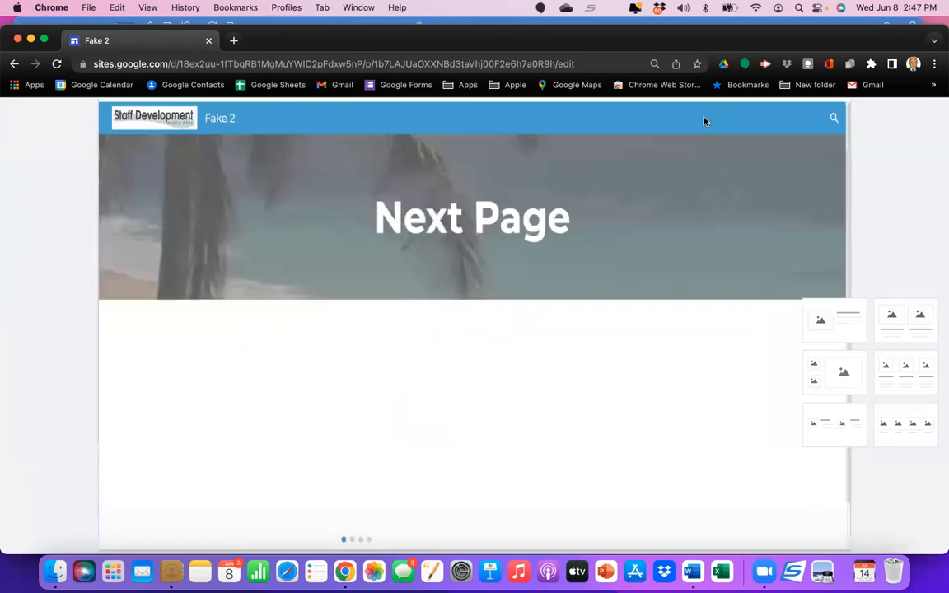
pyautogui.scroll(-1, 571, 400)
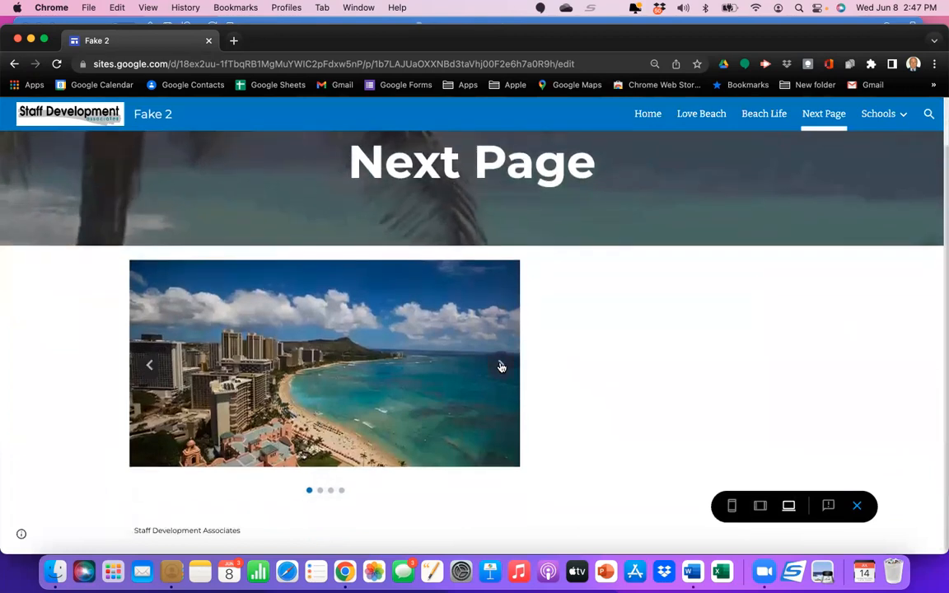
pyautogui.click(501, 365)
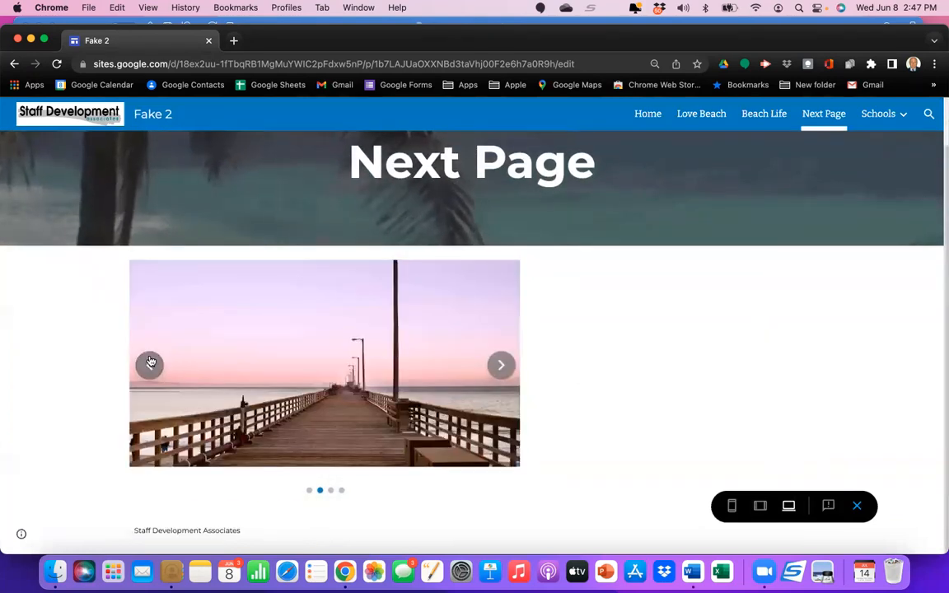
pyautogui.click(150, 365)
pyautogui.click(151, 364)
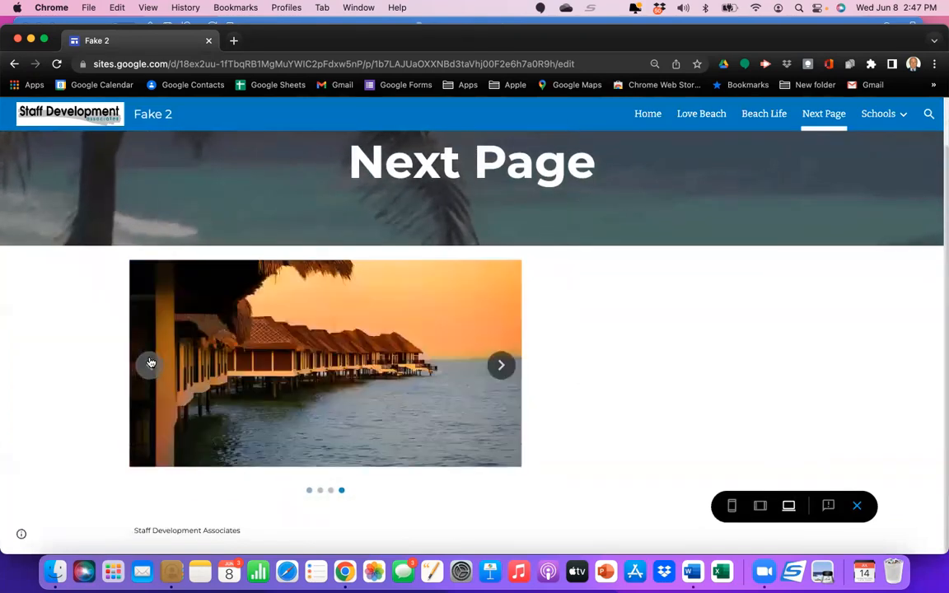
pyautogui.click(151, 364)
pyautogui.click(151, 365)
pyautogui.click(151, 364)
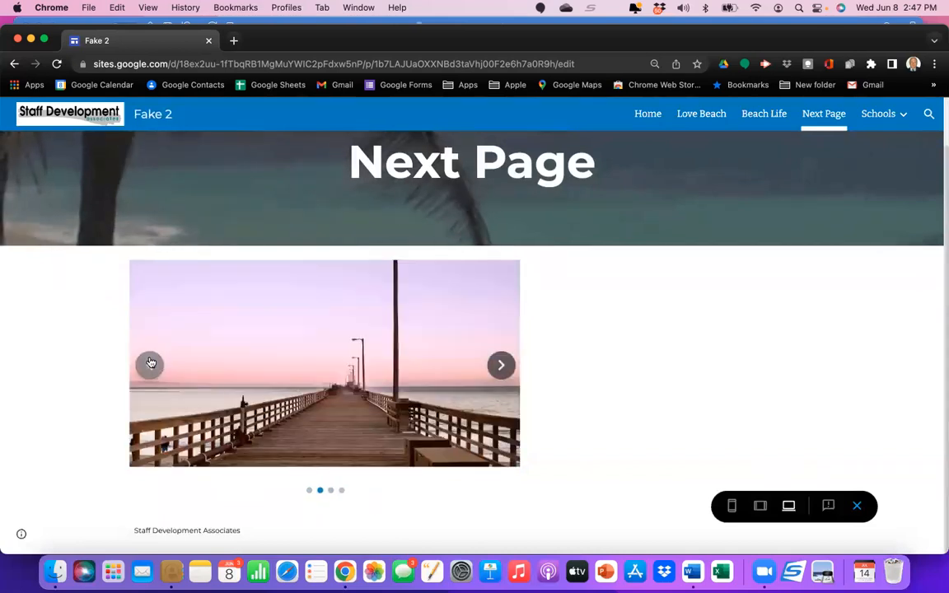
pyautogui.click(151, 364)
pyautogui.click(151, 364)
pyautogui.click(150, 365)
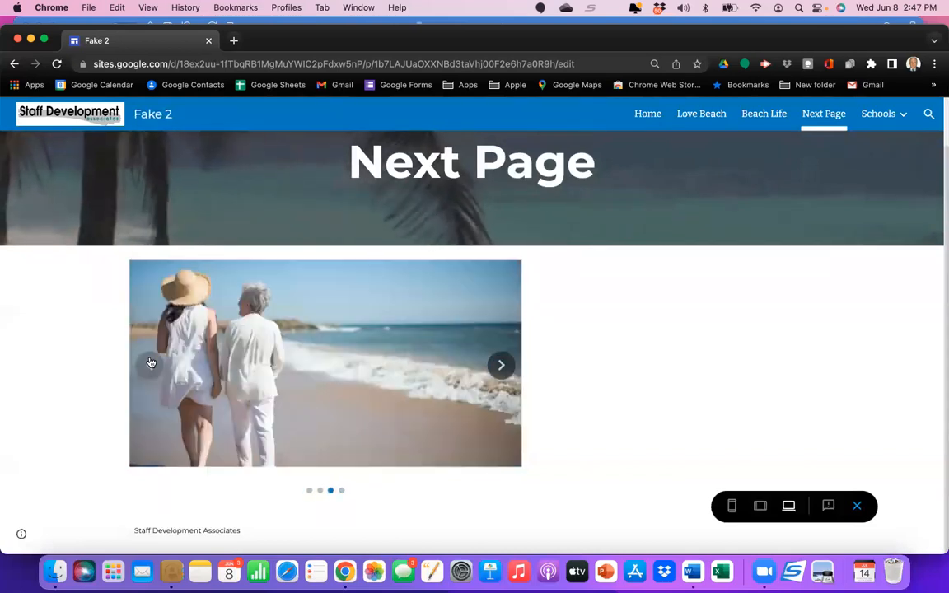
pyautogui.click(151, 364)
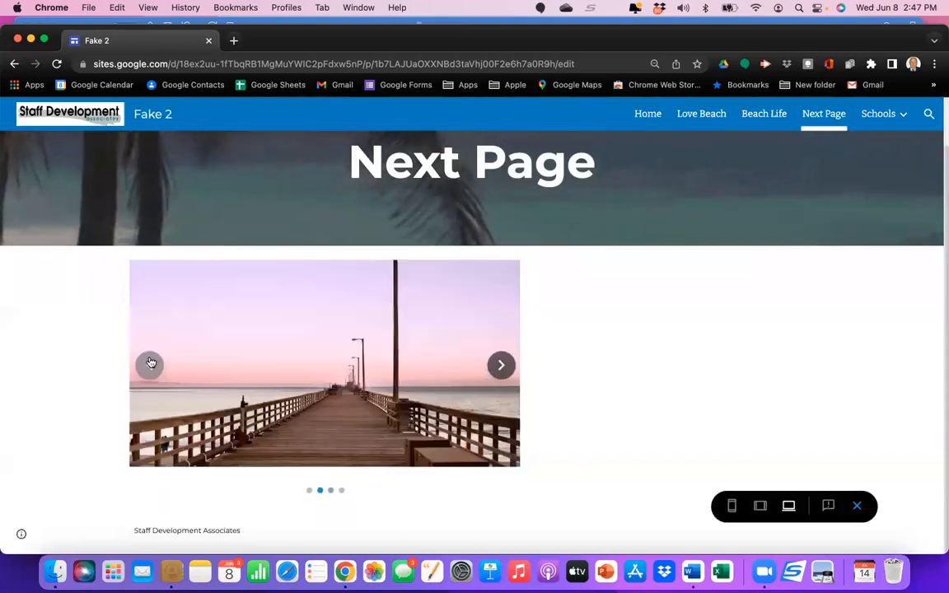
pyautogui.click(502, 365)
pyautogui.click(502, 367)
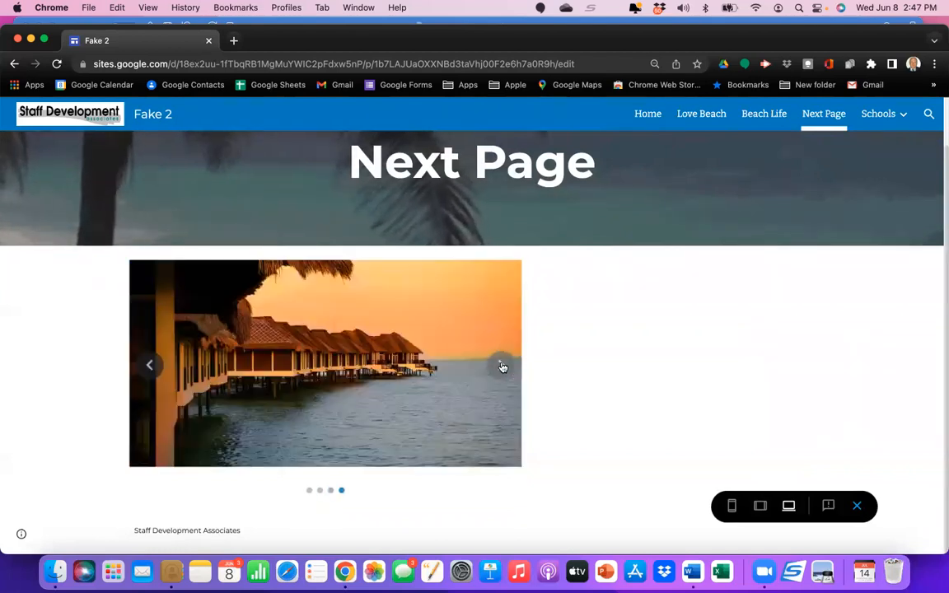
pyautogui.click(501, 367)
pyautogui.click(503, 367)
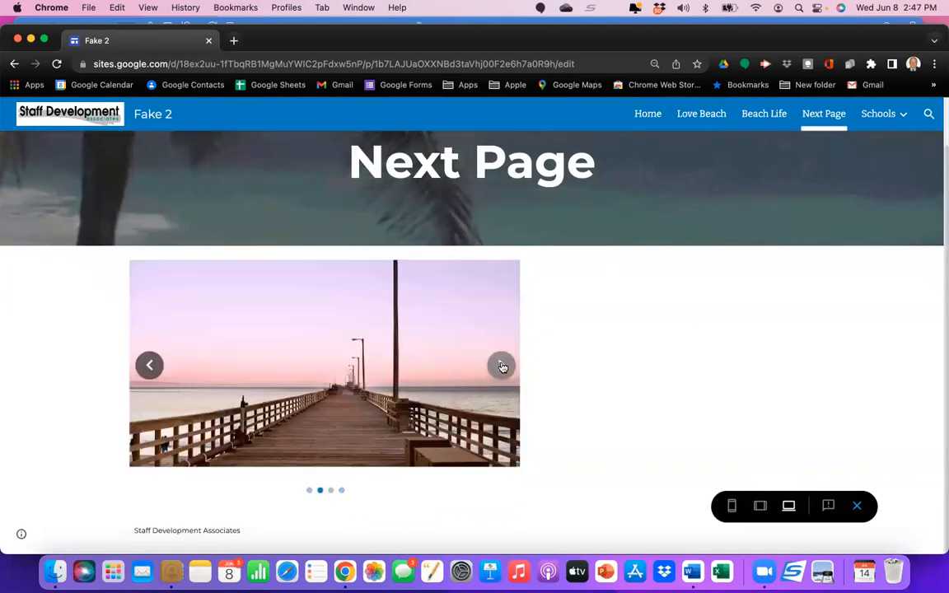
pyautogui.click(503, 367)
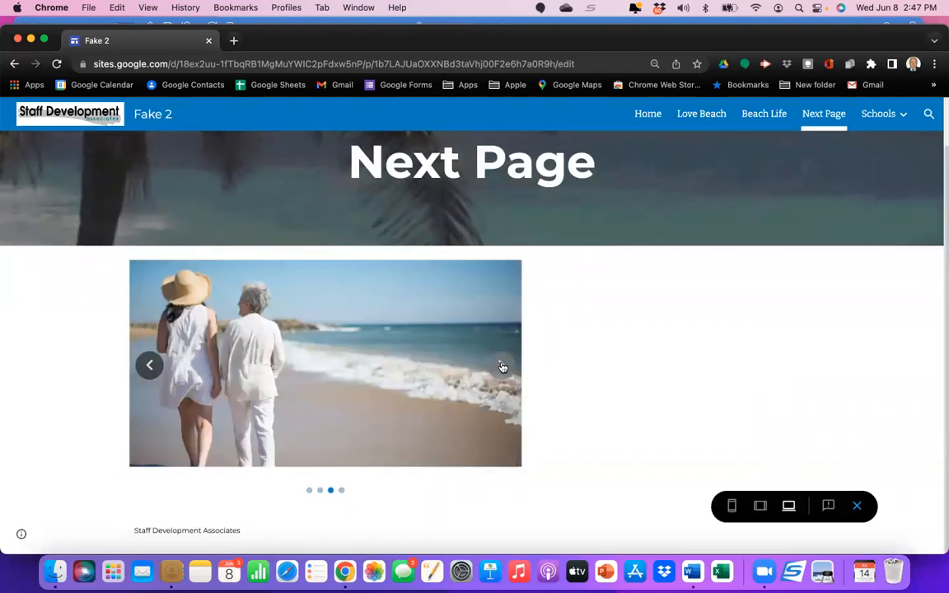
pyautogui.click(502, 367)
pyautogui.click(503, 367)
pyautogui.click(503, 367)
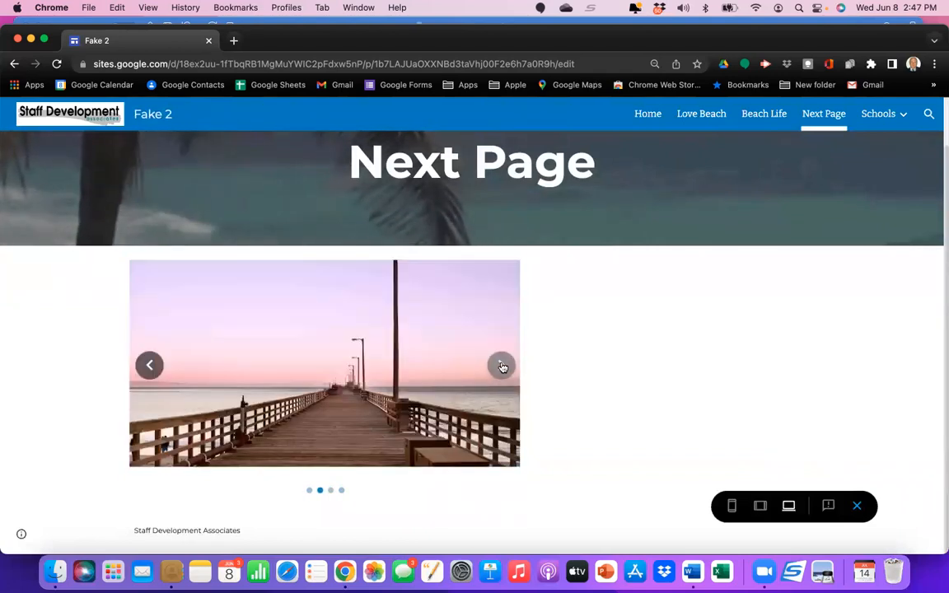
pyautogui.click(502, 367)
pyautogui.click(503, 366)
pyautogui.click(503, 367)
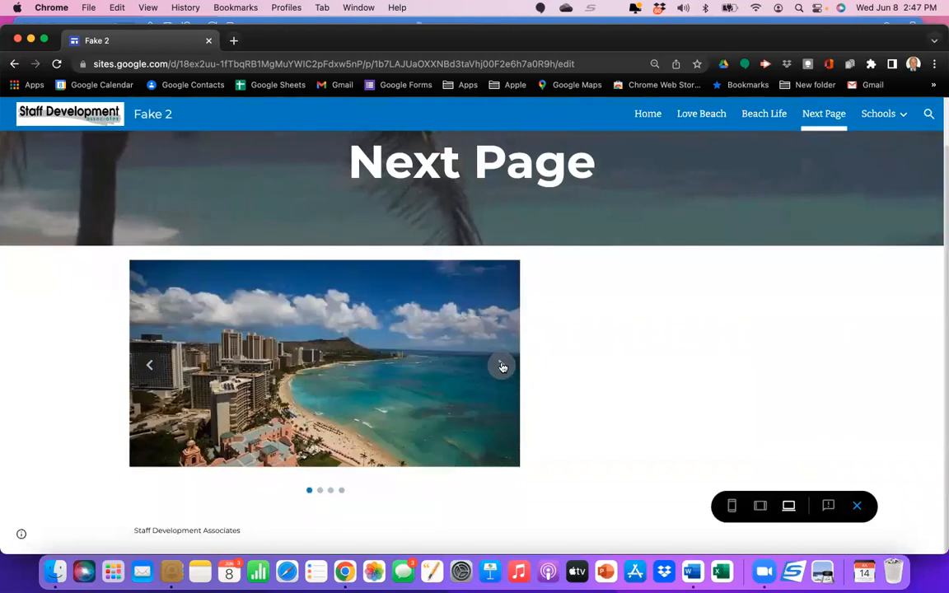
pyautogui.click(502, 367)
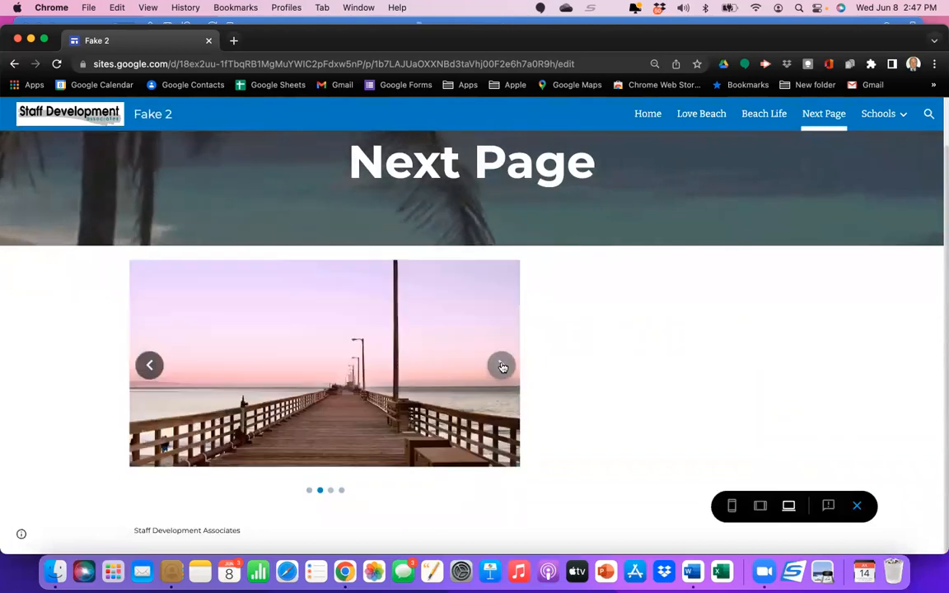
pyautogui.click(857, 506)
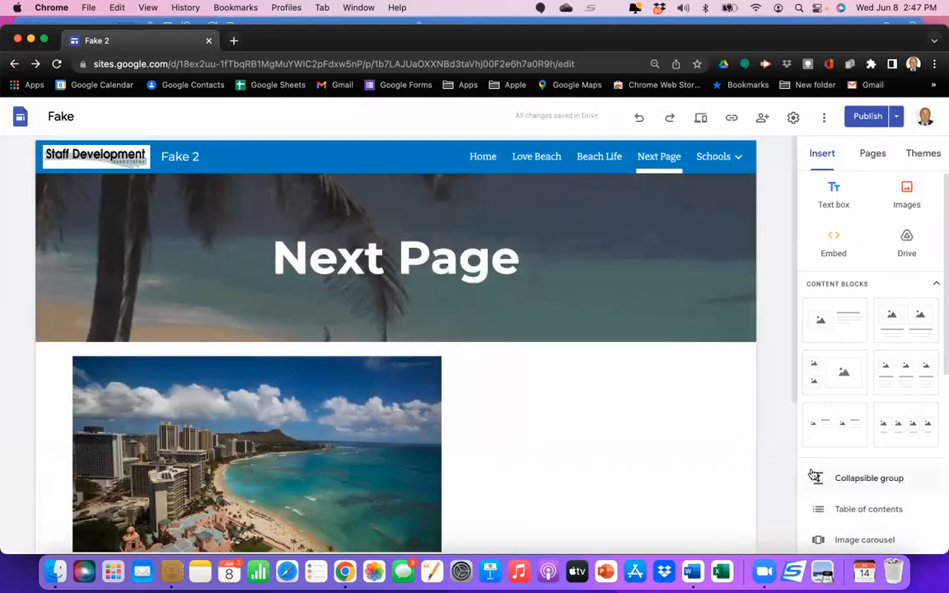
# Step: Start inserting a button on Next Page, with the name "Name" and a link to the site's Home page
pyautogui.scroll(-2, 814, 474)
pyautogui.scroll(-3, 814, 474)
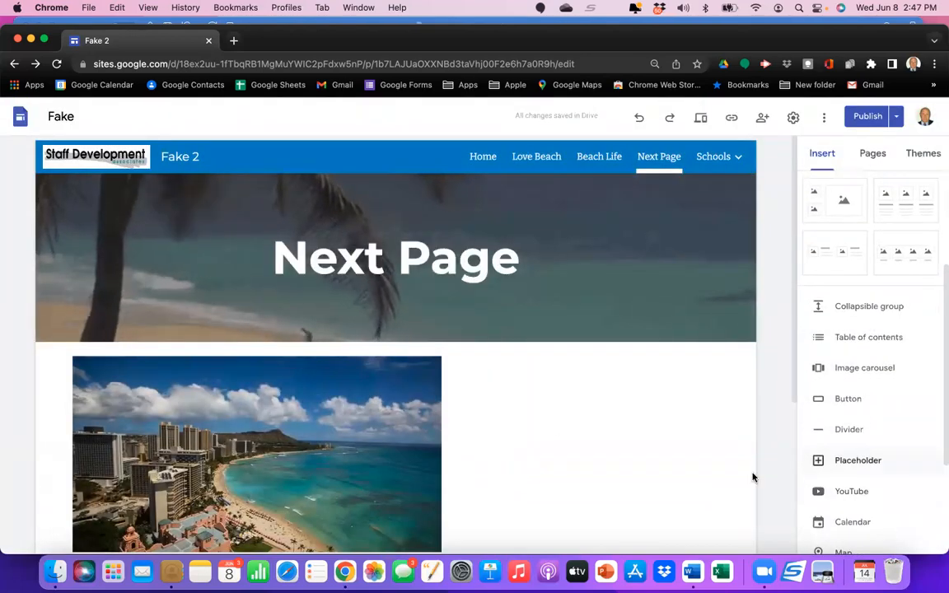
pyautogui.scroll(-6, 557, 441)
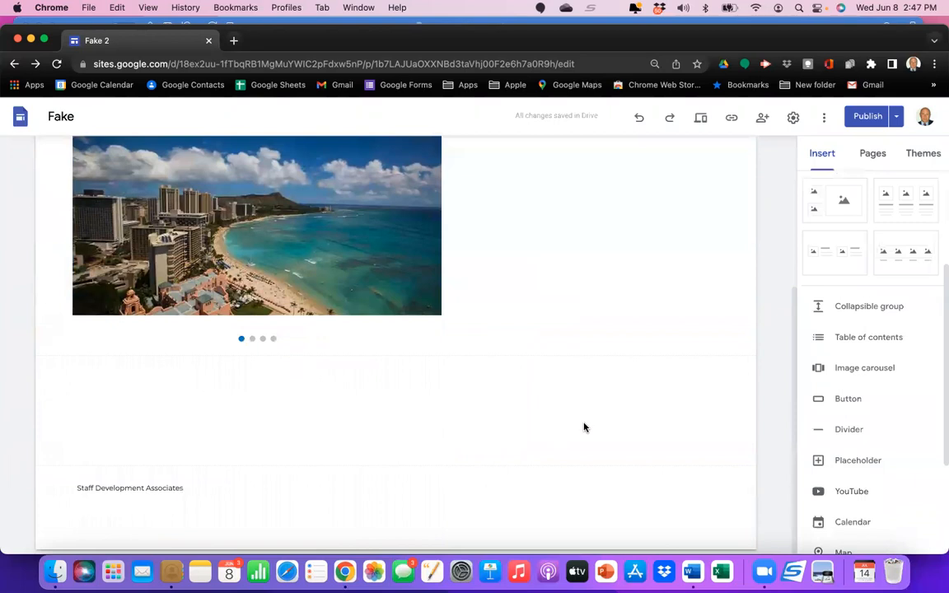
pyautogui.click(843, 400)
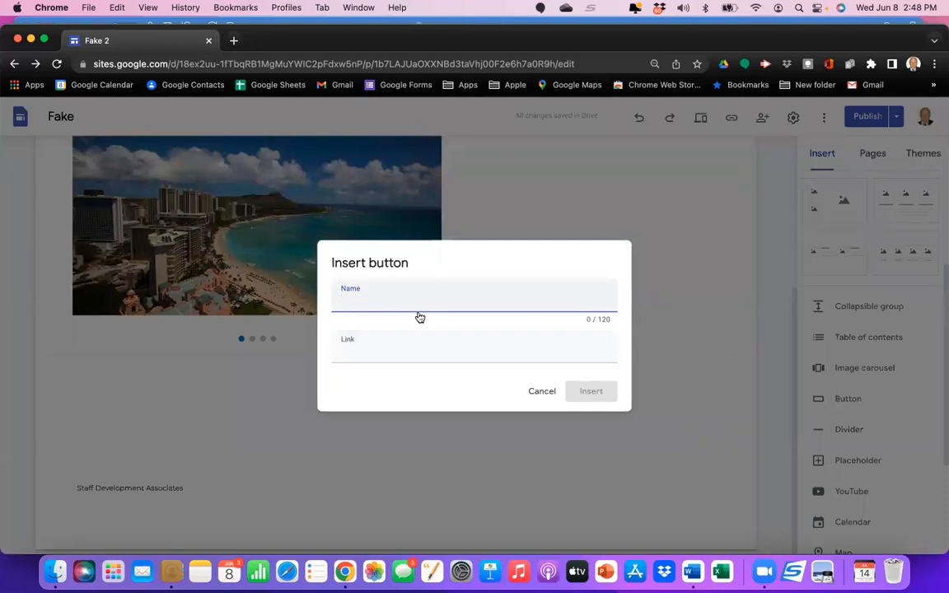
pyautogui.write('Name')
pyautogui.click(500, 343)
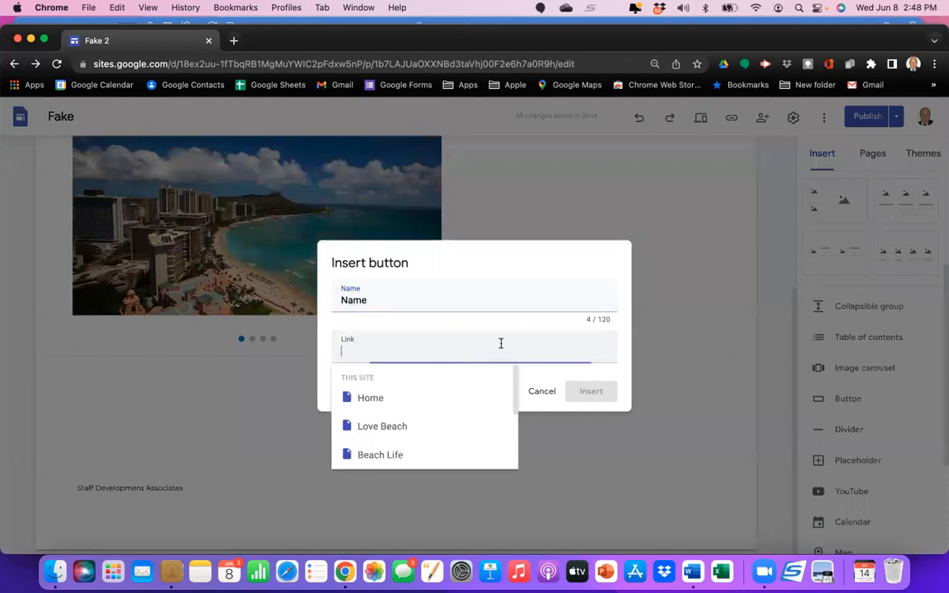
pyautogui.click(446, 400)
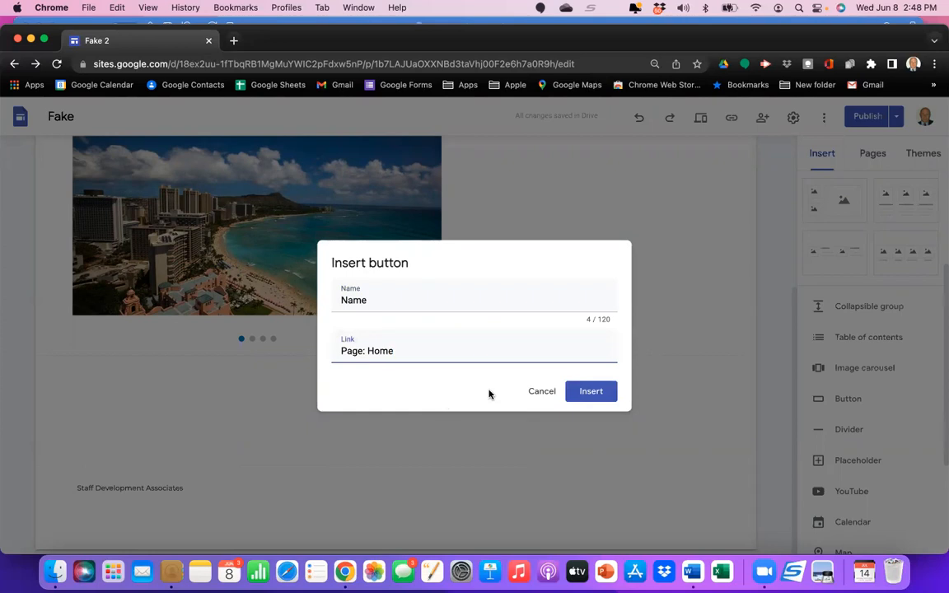
# Step: Rename the new button Home and insert it on Next Page with its link to the Home page
pyautogui.click(380, 301)
pyautogui.press('BackSpace')
pyautogui.write('Ho')
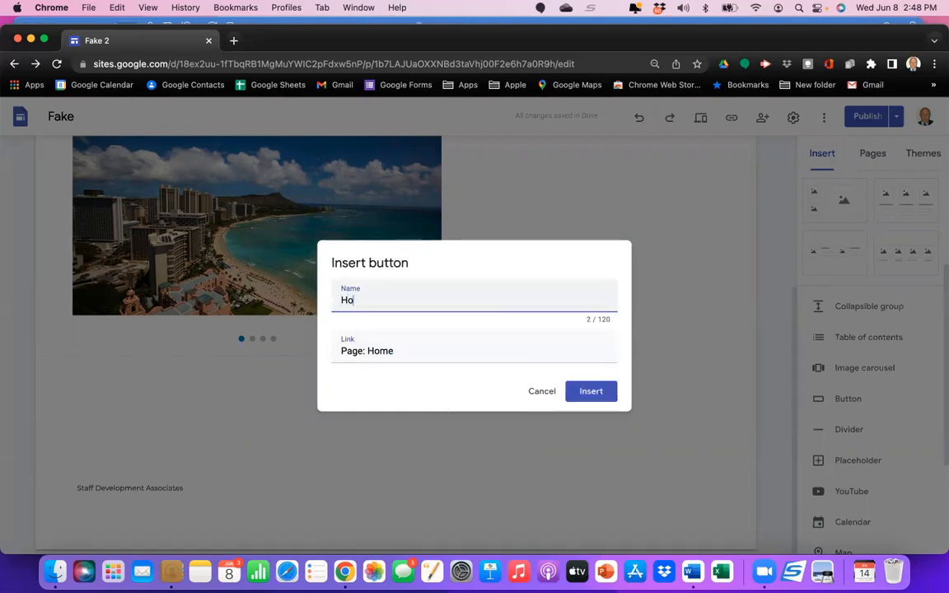
pyautogui.click(599, 396)
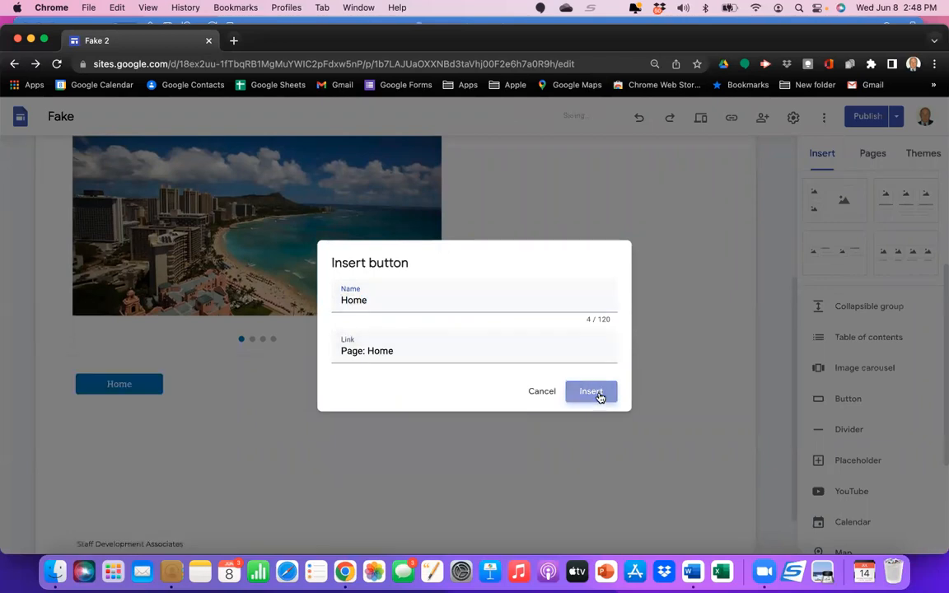
pyautogui.click(235, 375)
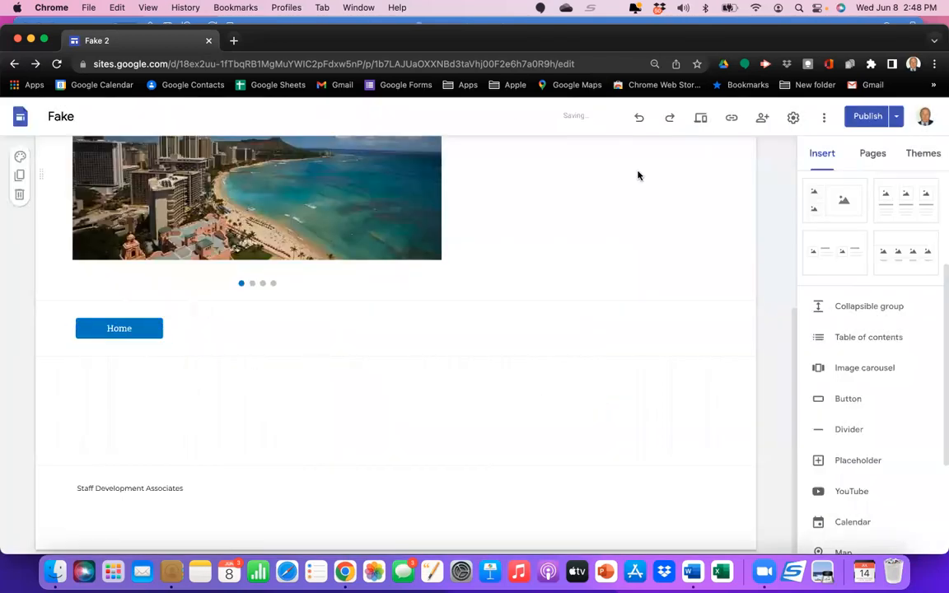
# Step: Preview Next Page, test the Home button below the carousel, and return to the editor
pyautogui.click(701, 120)
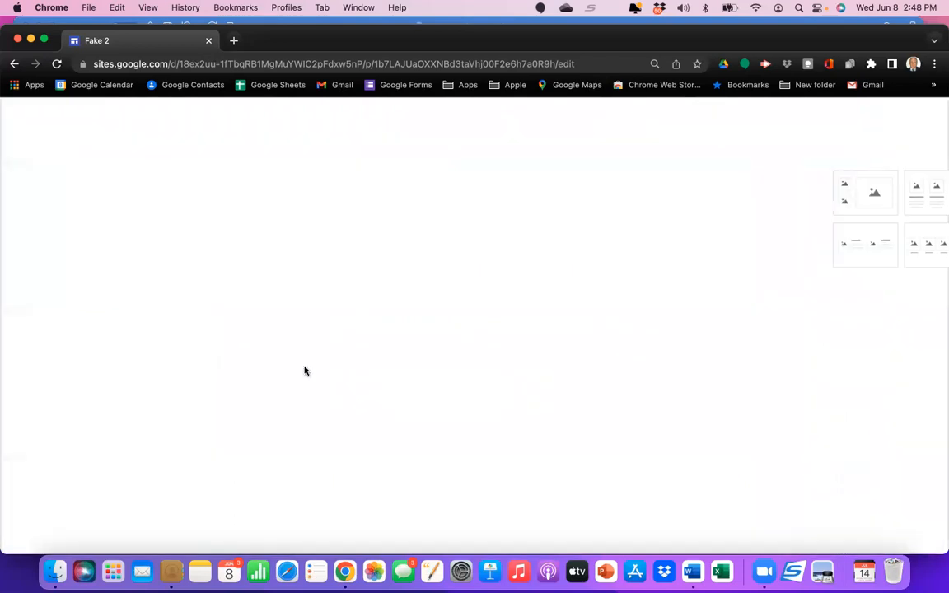
pyautogui.scroll(-3, 266, 419)
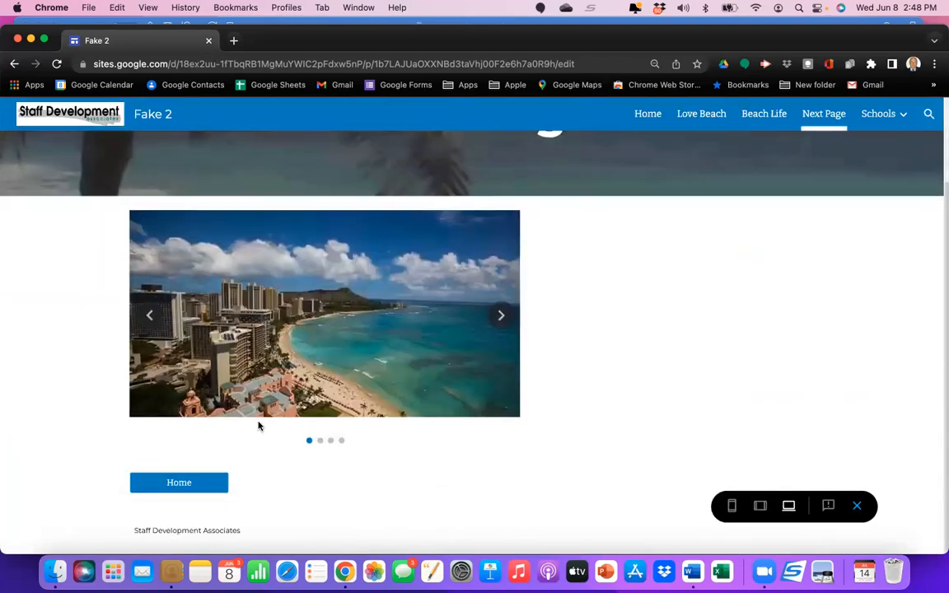
pyautogui.click(180, 483)
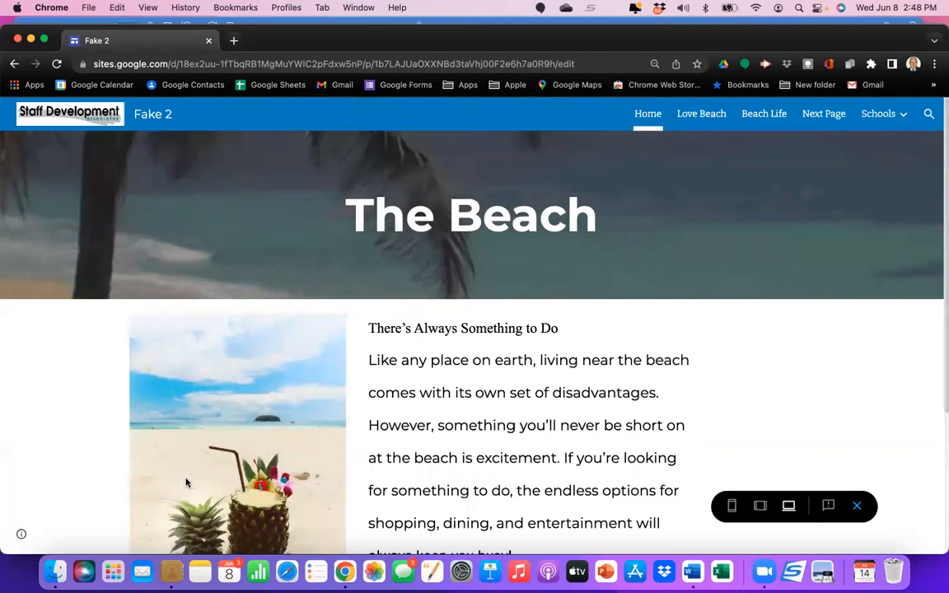
pyautogui.click(856, 505)
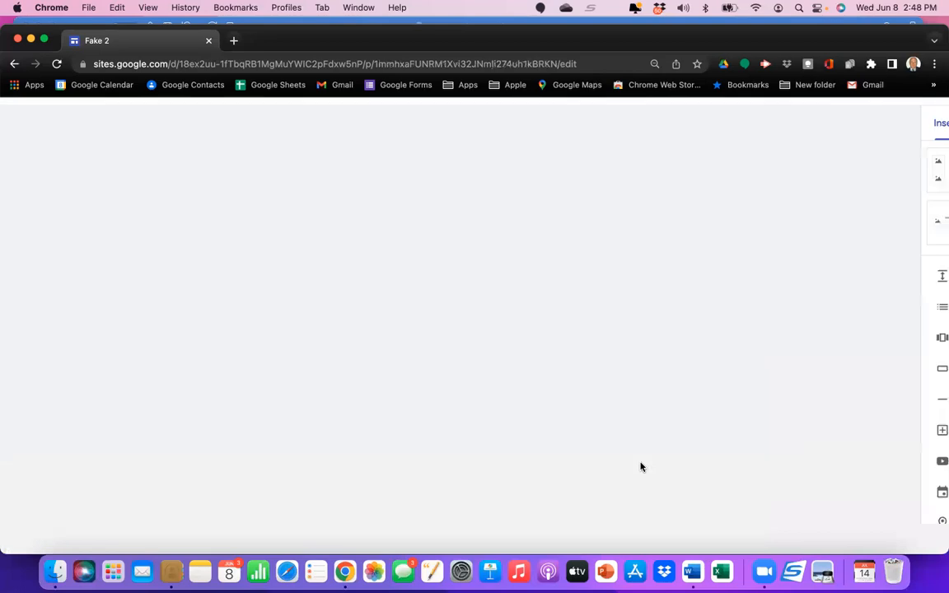
pyautogui.scroll(-10, 641, 467)
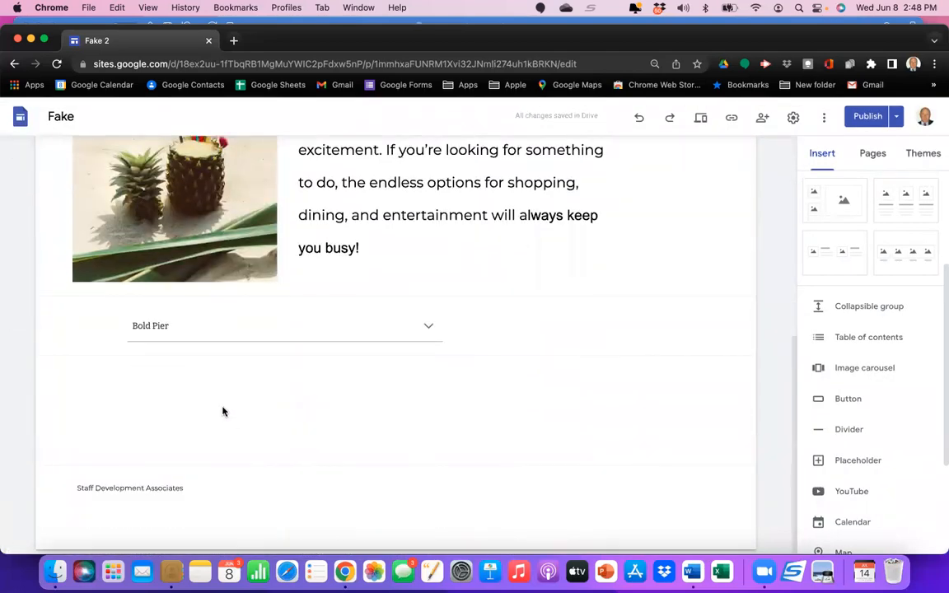
pyautogui.click(842, 398)
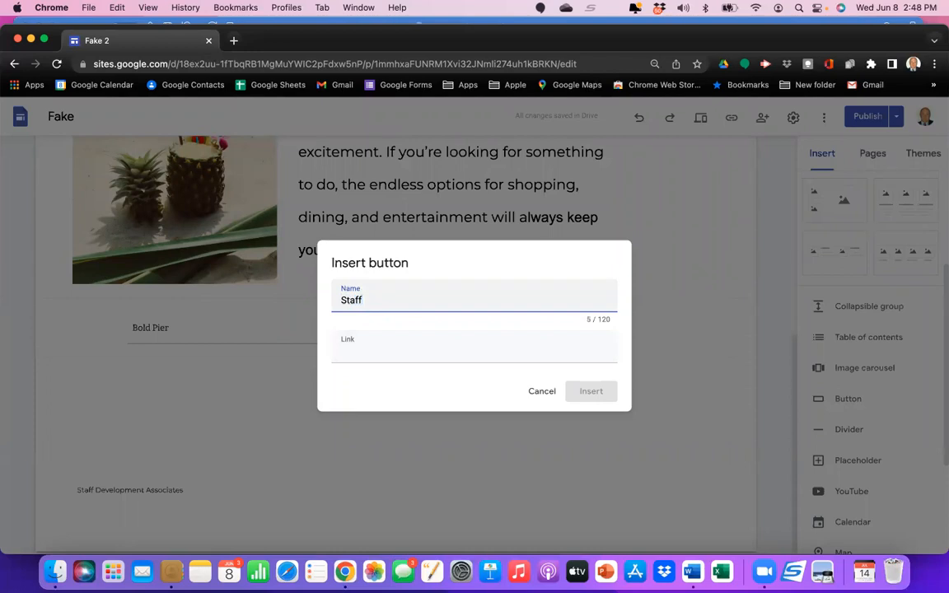
pyautogui.click(357, 353)
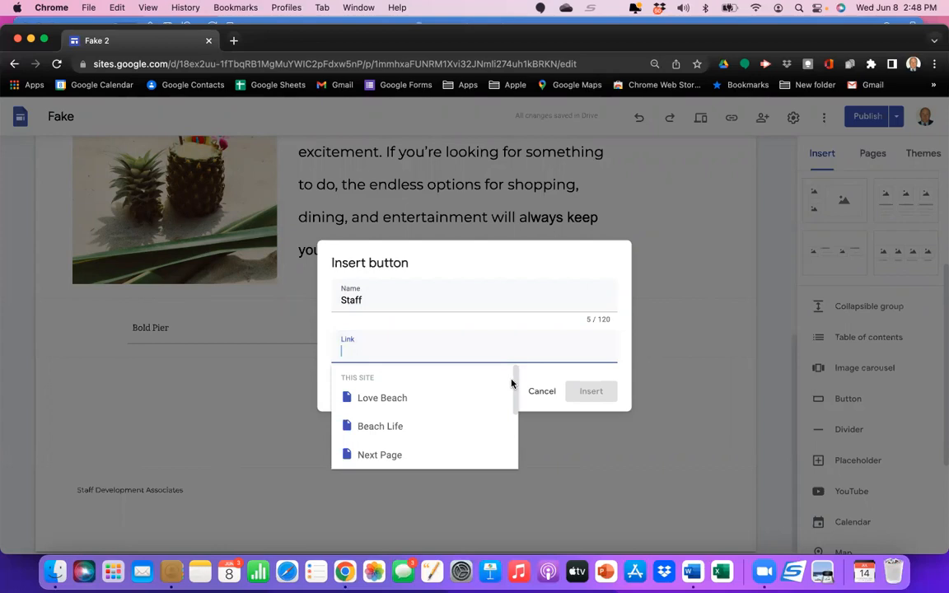
pyautogui.click(541, 391)
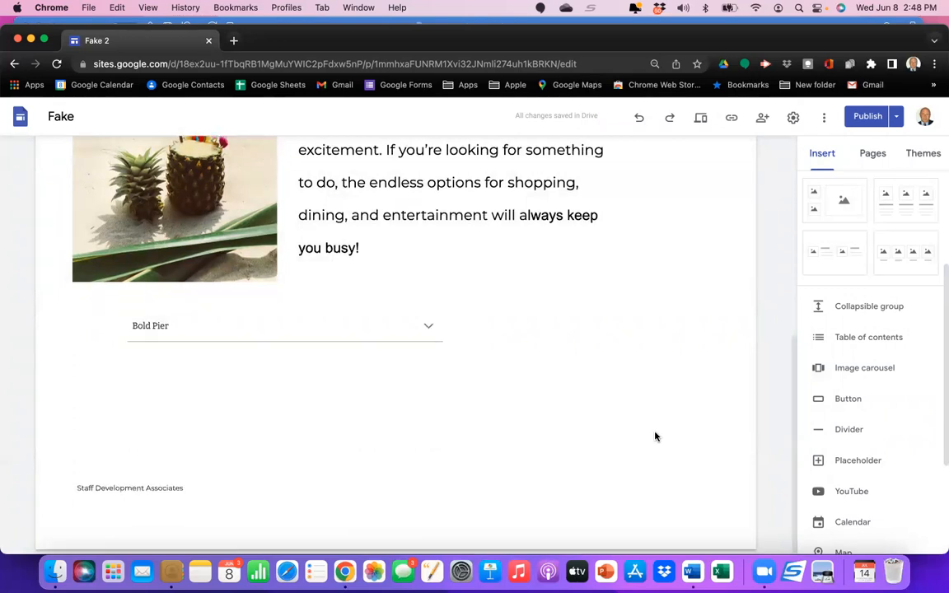
# Step: Insert the Personality Types Webinar Google Slides presentation below the Bold Pier collapsible group on the Home page
pyautogui.scroll(-3, 834, 477)
pyautogui.scroll(3, 834, 476)
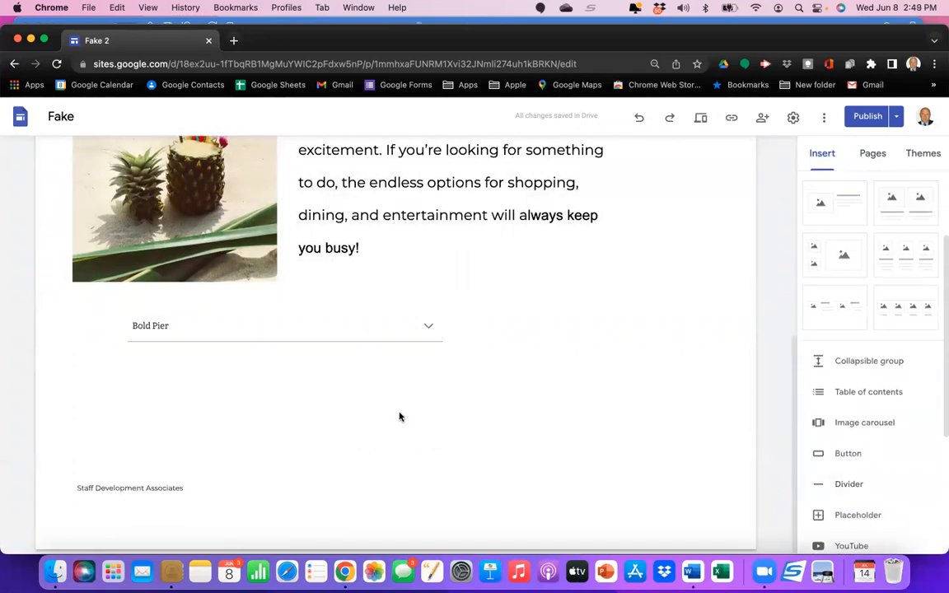
pyautogui.scroll(10, 400, 417)
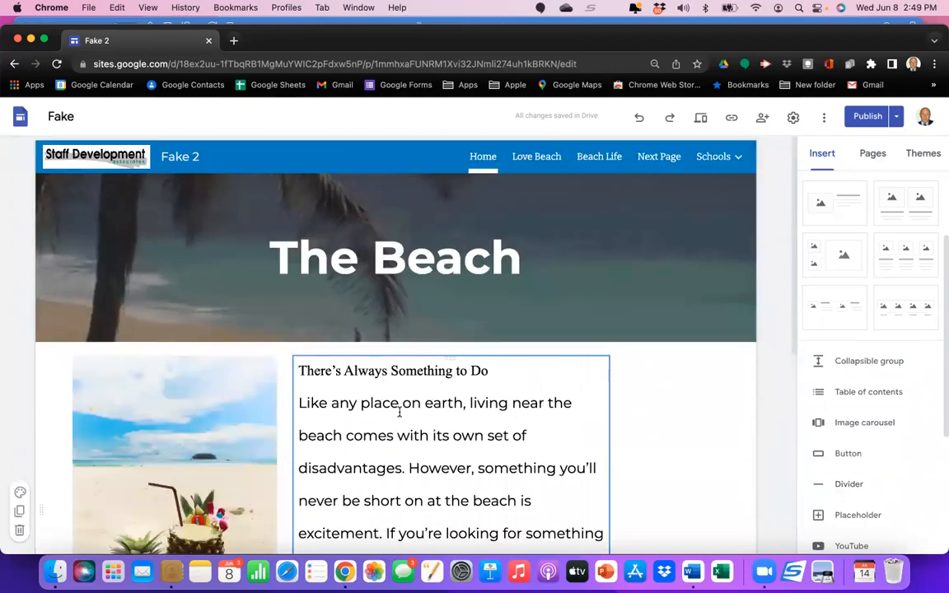
pyautogui.scroll(-5, 399, 411)
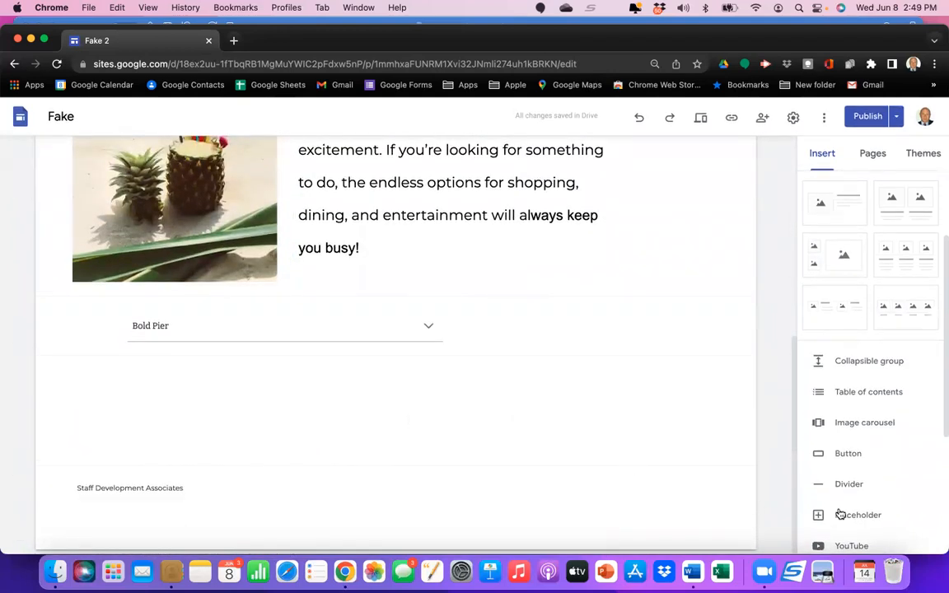
pyautogui.scroll(-5, 837, 503)
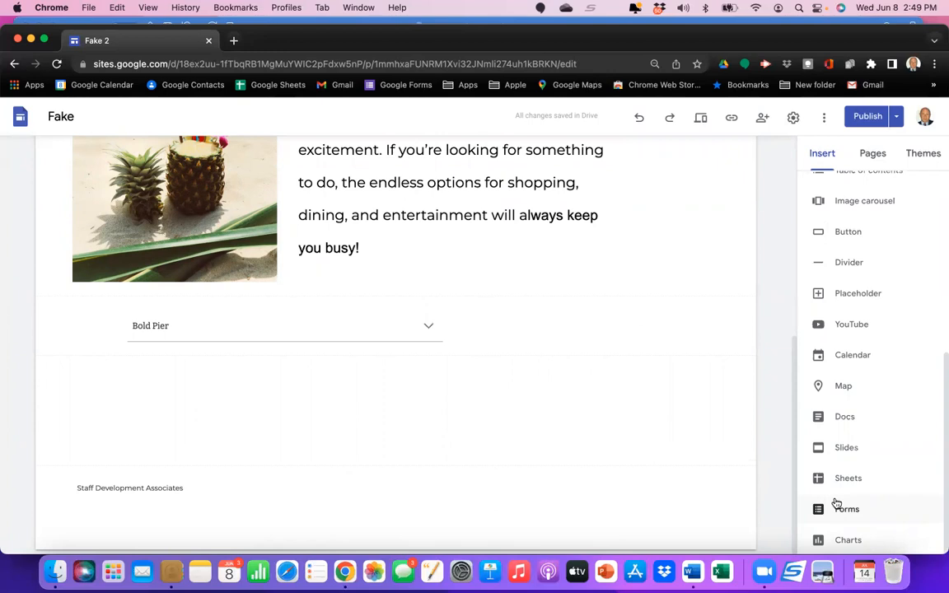
pyautogui.click(835, 450)
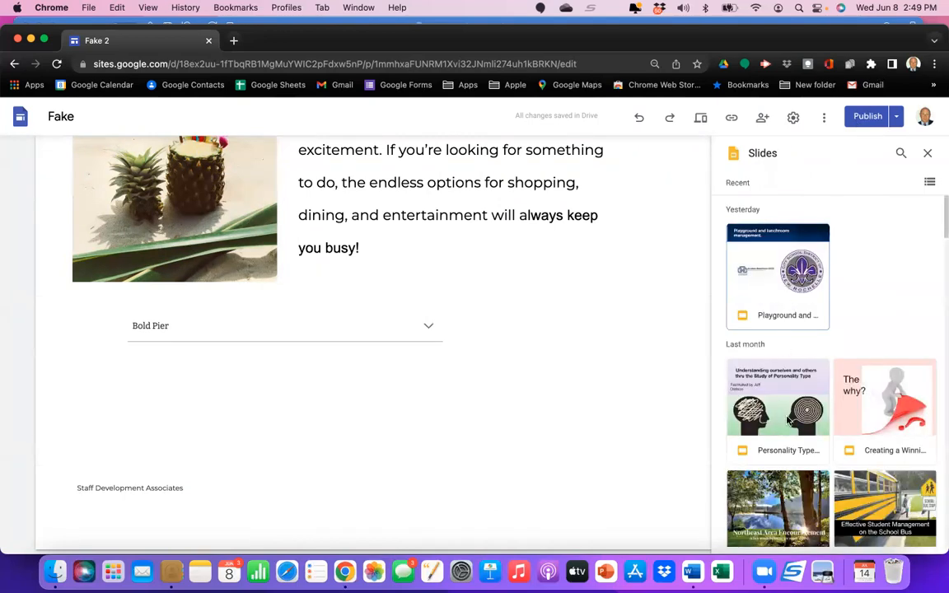
pyautogui.click(734, 395)
pyautogui.click(919, 540)
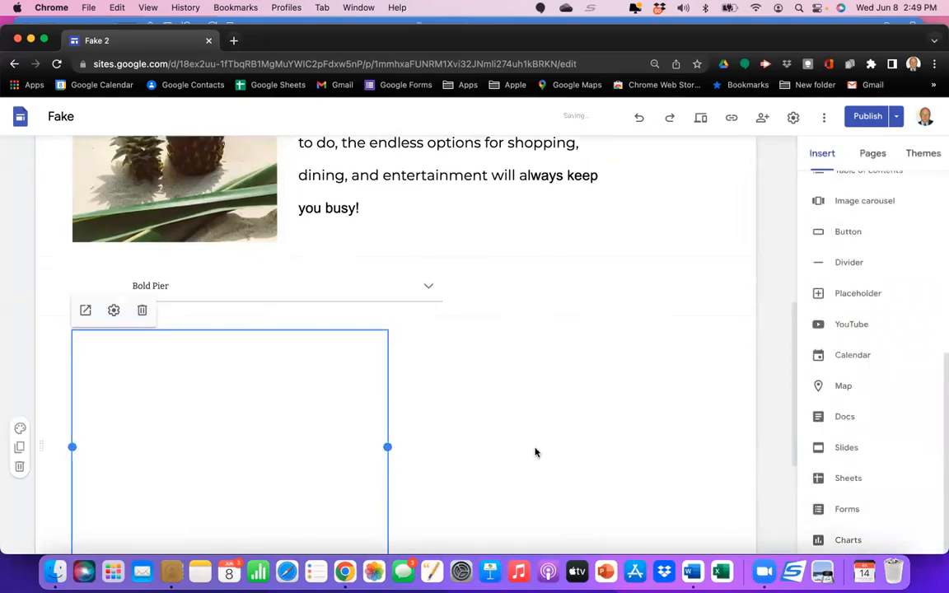
pyautogui.scroll(-5, 534, 451)
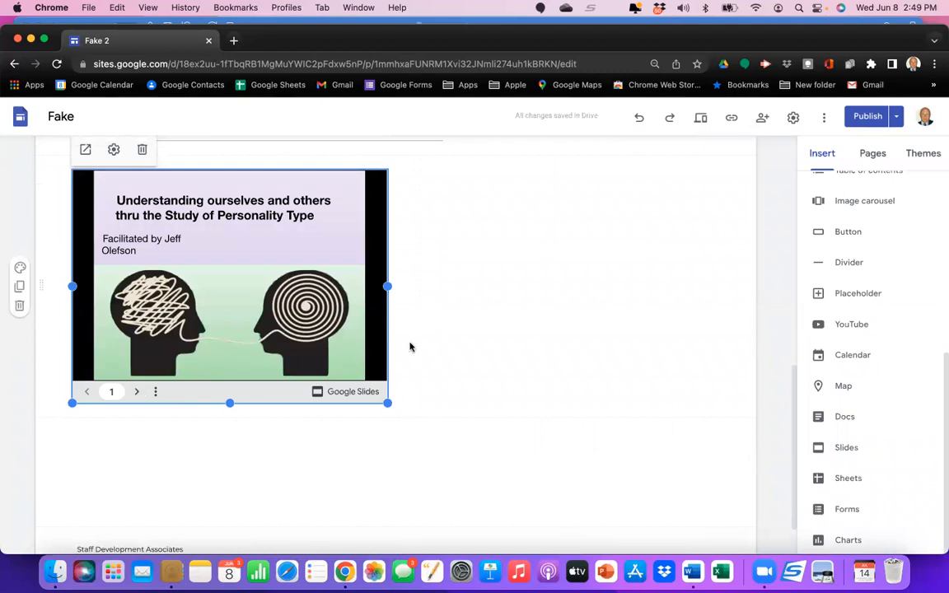
# Step: Preview the Home page, advance the embedded presentation to slide 5, and return to the editor
pyautogui.scroll(5, 416, 338)
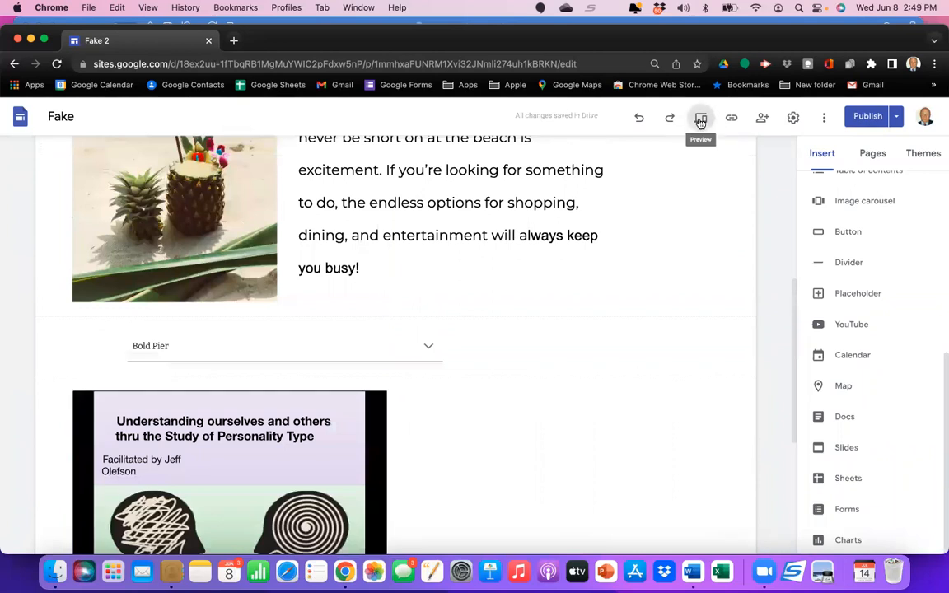
pyautogui.click(700, 119)
pyautogui.scroll(-15, 653, 189)
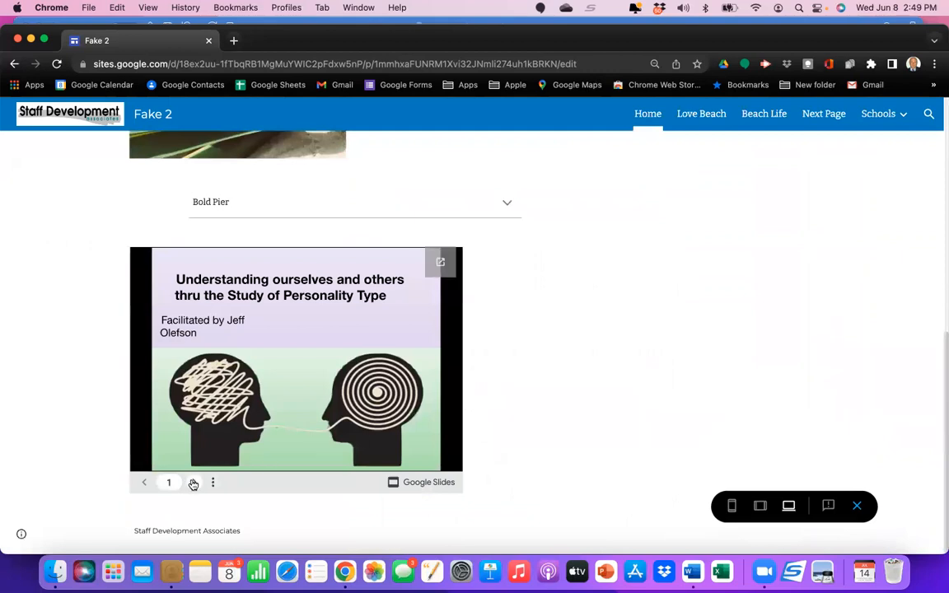
pyautogui.click(190, 482)
pyautogui.click(193, 483)
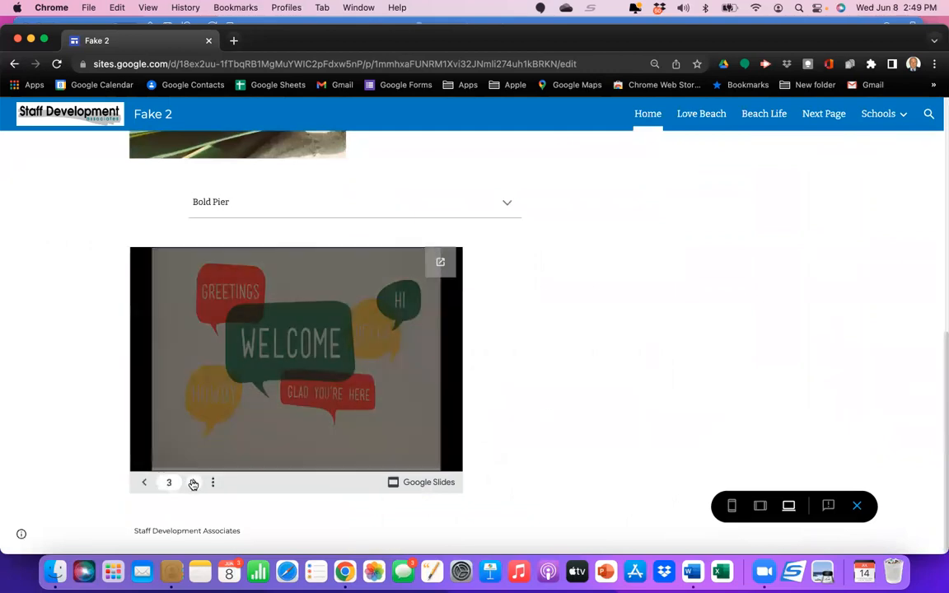
pyautogui.click(192, 482)
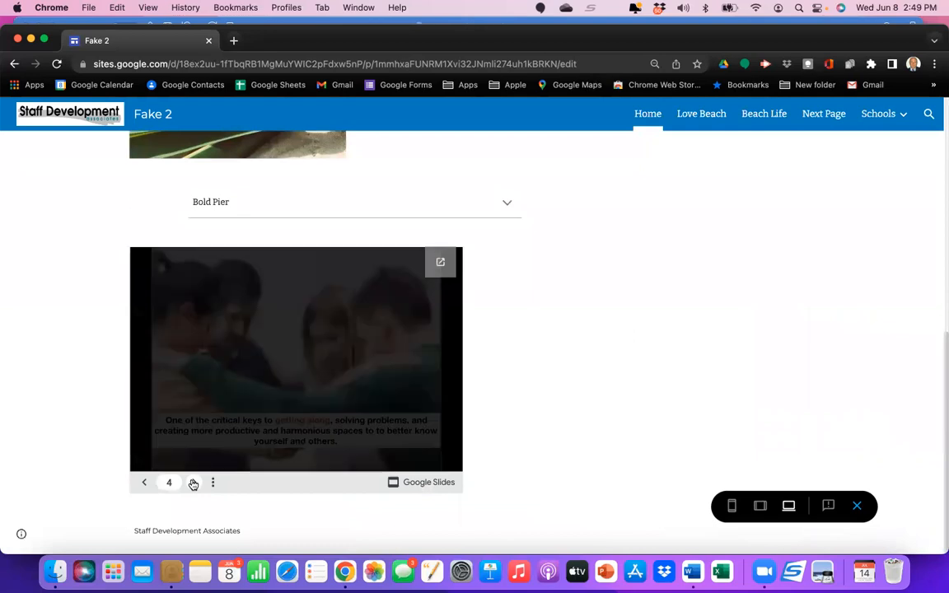
pyautogui.click(193, 483)
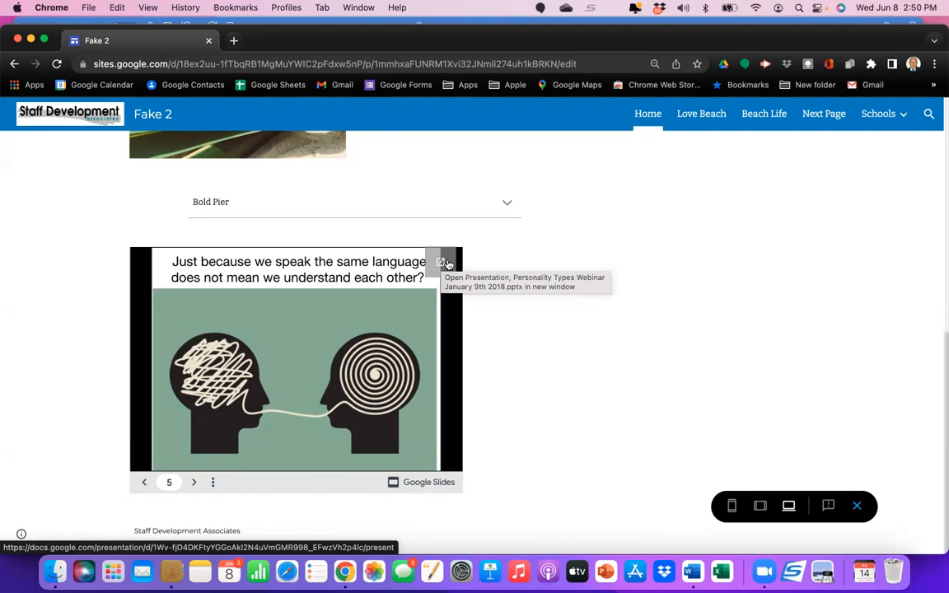
pyautogui.click(857, 505)
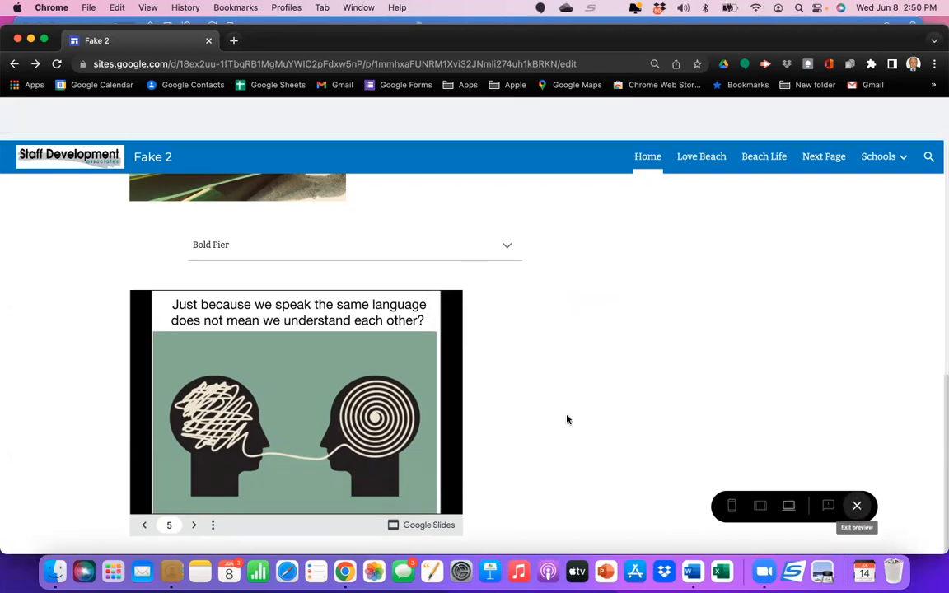
# Step: Delete the embedded Personality Types presentation from the Home page
pyautogui.scroll(-10, 556, 408)
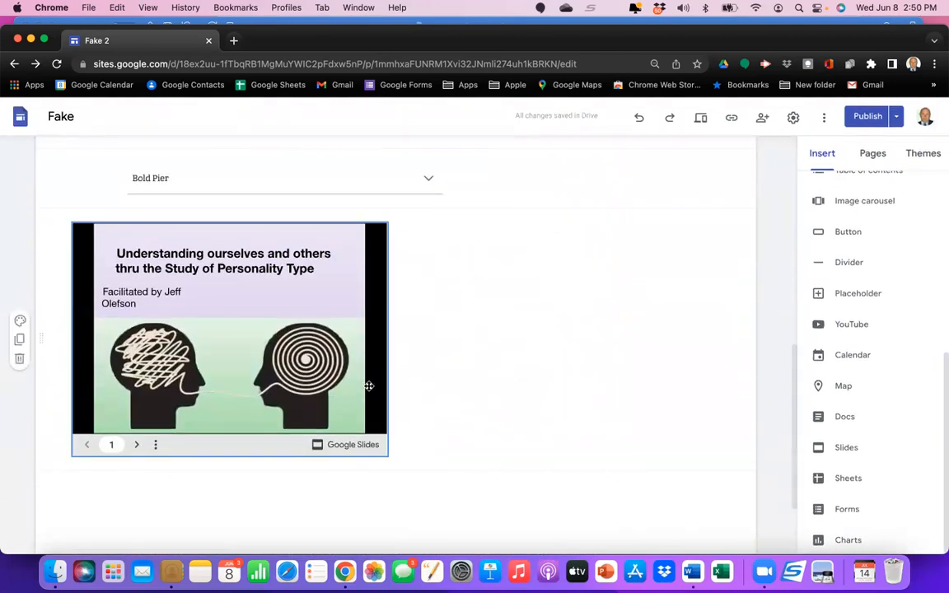
pyautogui.click(368, 386)
pyautogui.press('Delete')
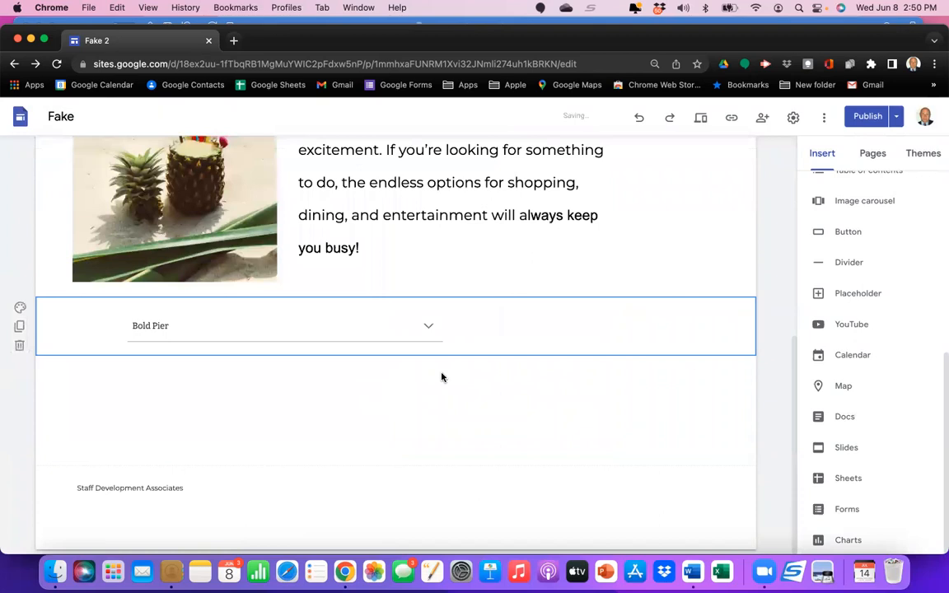
pyautogui.scroll(5, 843, 334)
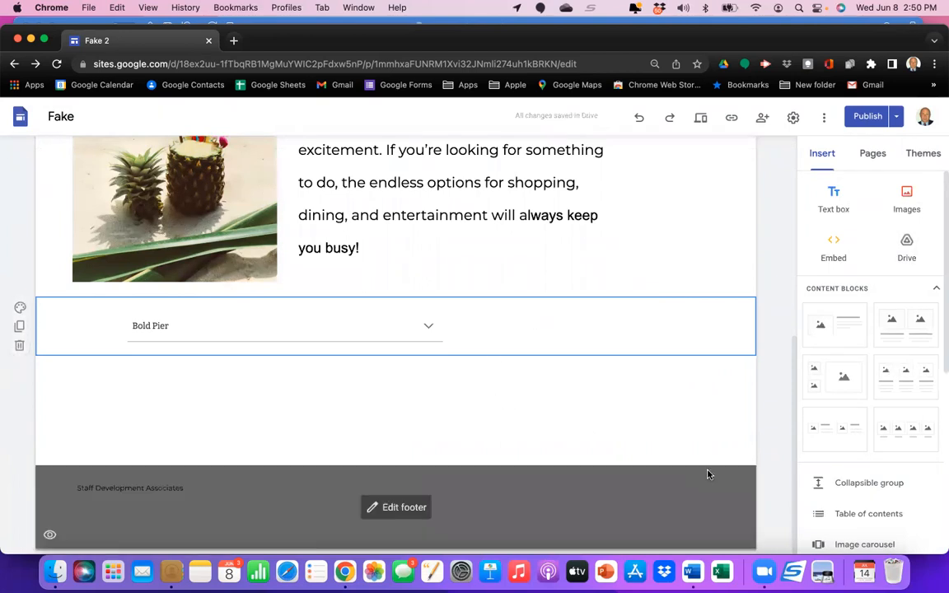
pyautogui.scroll(-5, 906, 469)
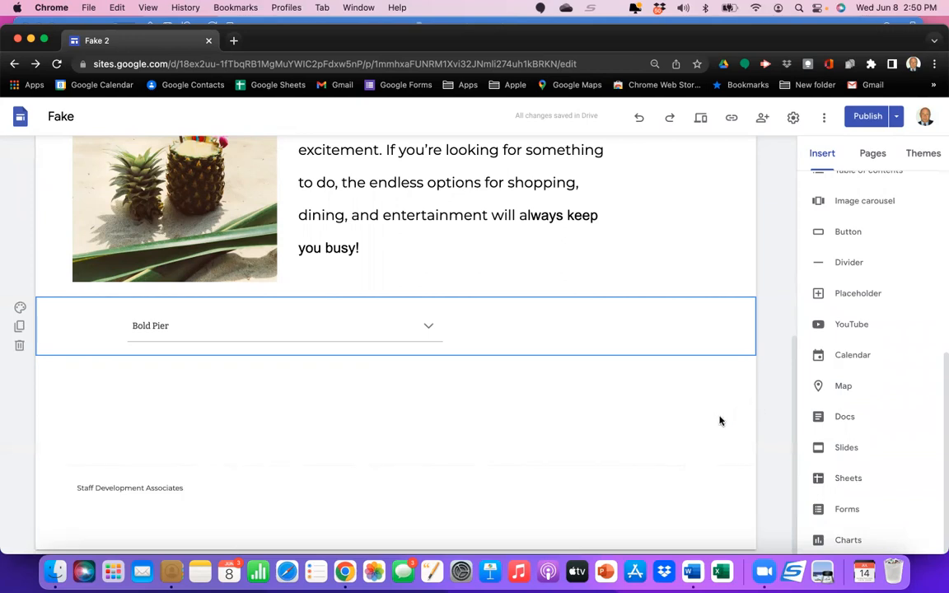
pyautogui.click(565, 421)
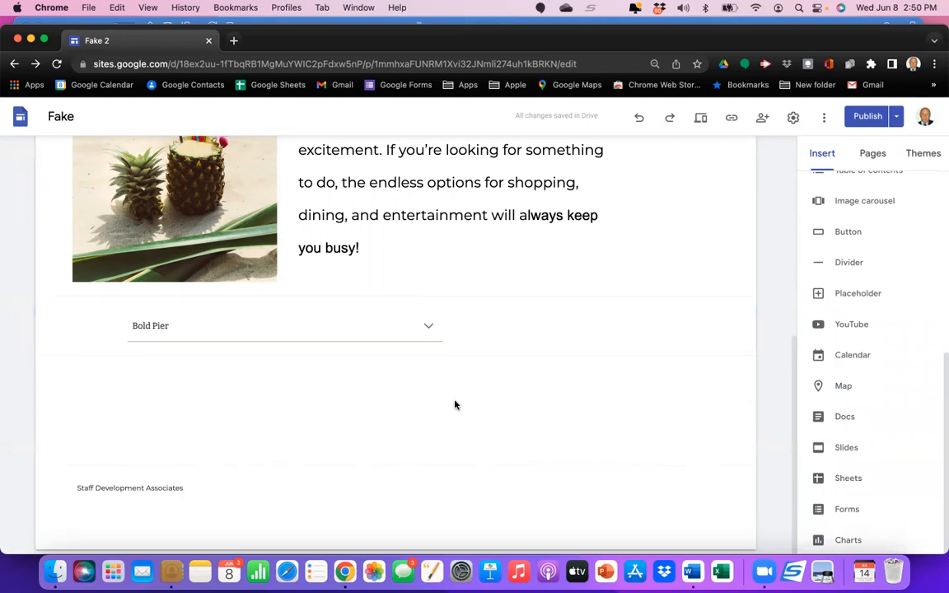
# Step: Insert the 2021-2022 school calendar PDF from the aaa site samples folder in Google Drive below the Bold Pier group
pyautogui.scroll(5, 851, 353)
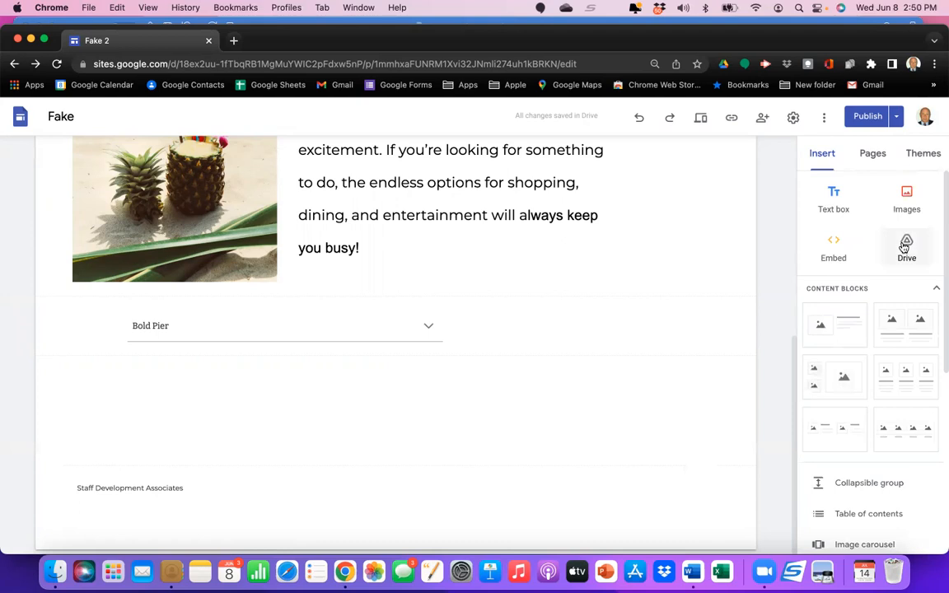
pyautogui.click(906, 247)
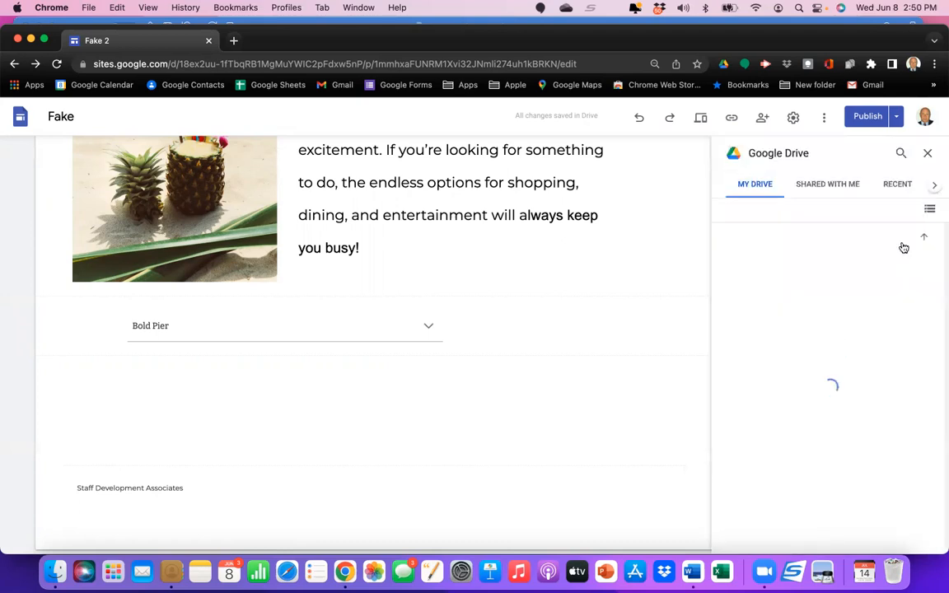
pyautogui.click(898, 184)
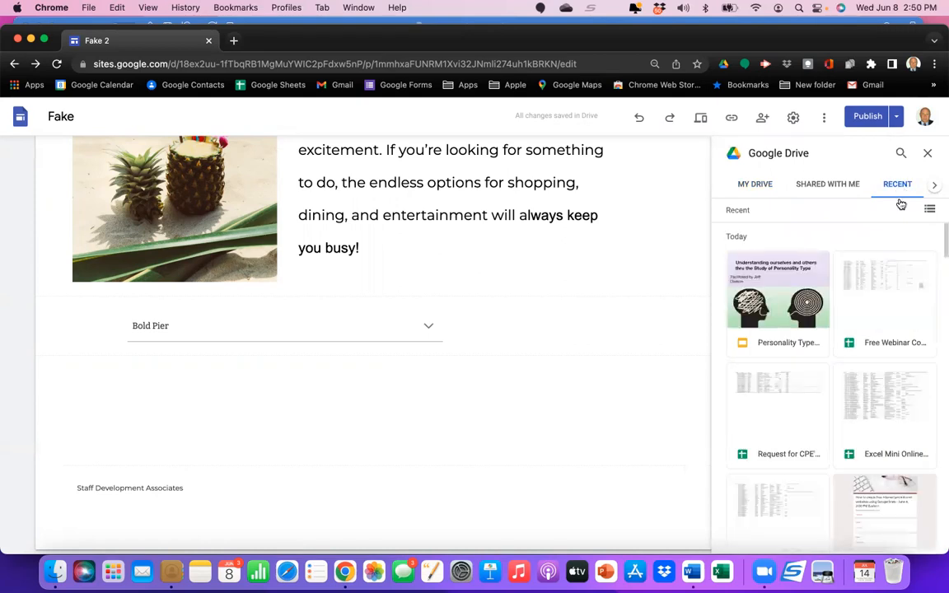
pyautogui.scroll(-5, 862, 384)
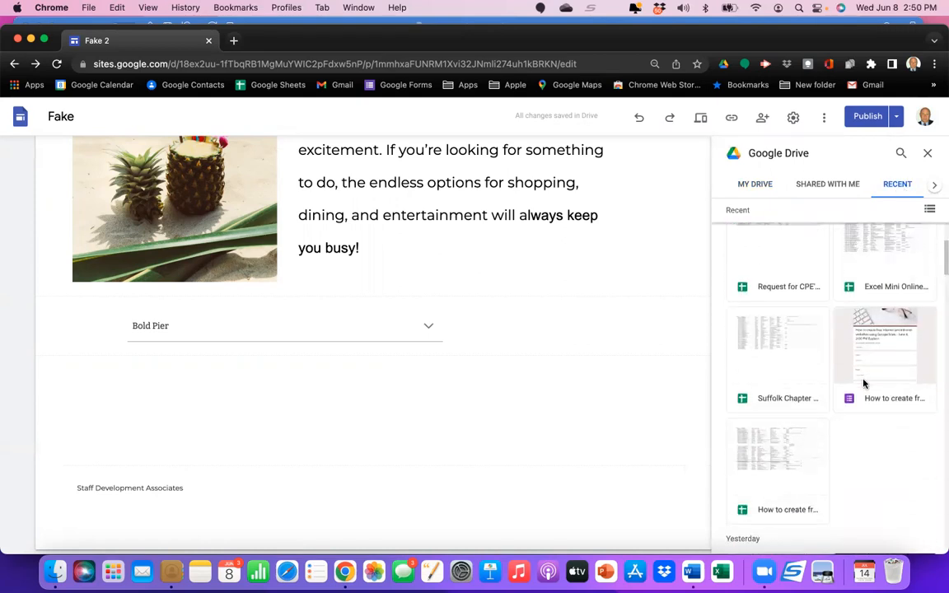
pyautogui.scroll(5, 862, 383)
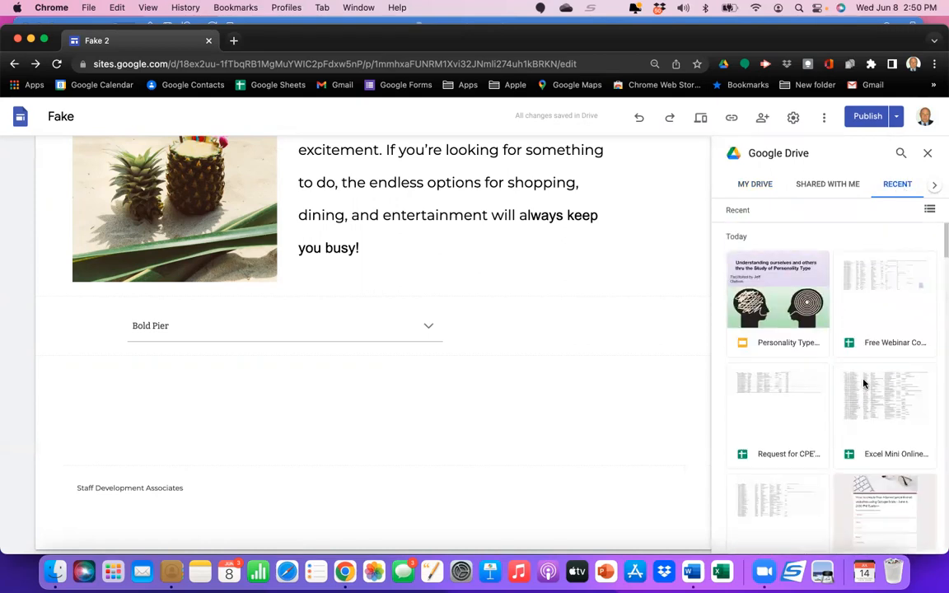
pyautogui.click(757, 185)
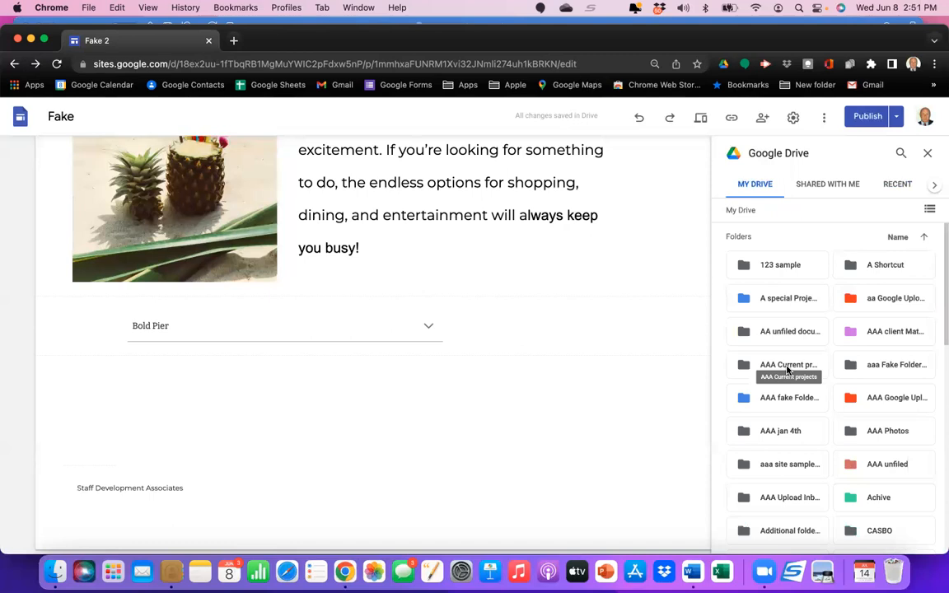
pyautogui.click(789, 397)
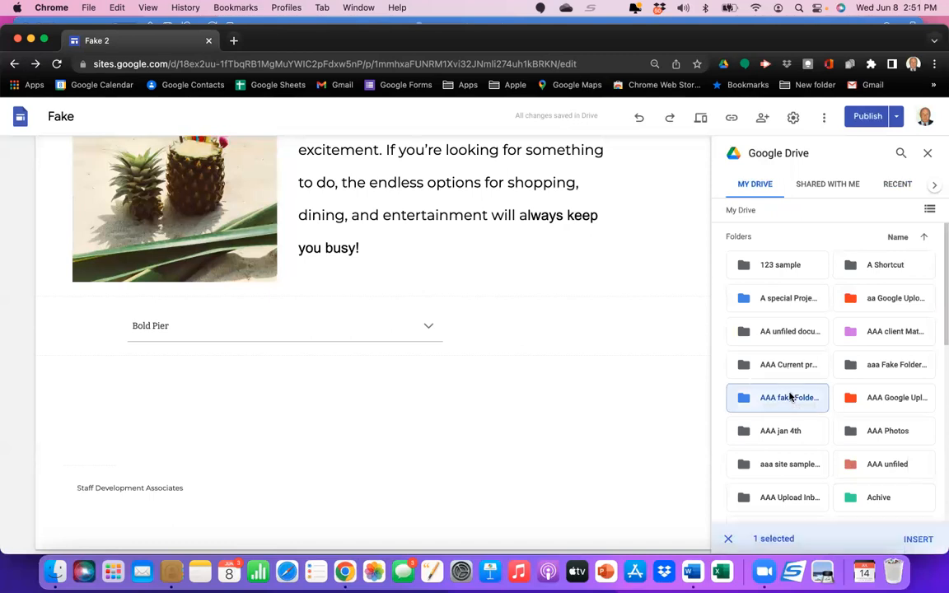
pyautogui.doubleClick(784, 464)
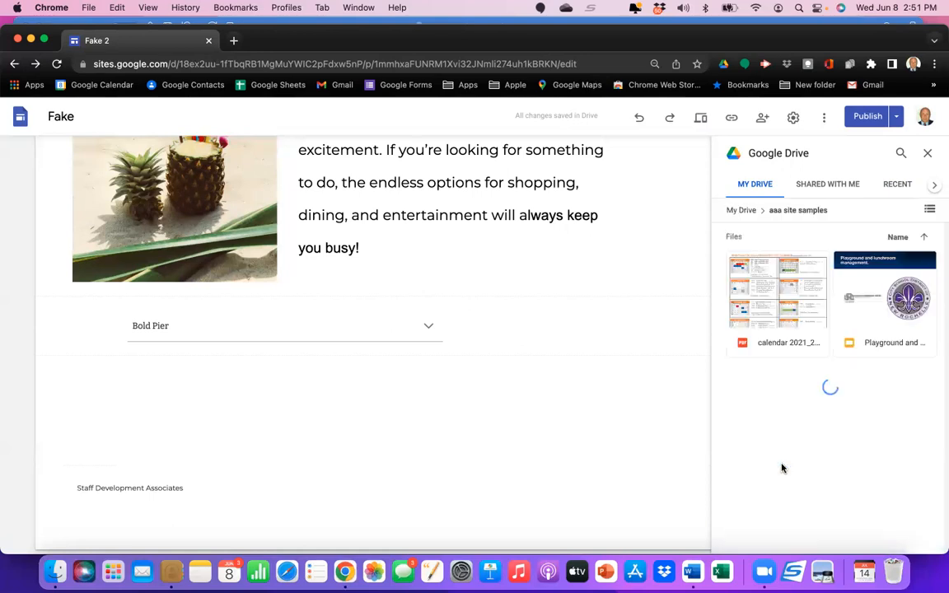
pyautogui.click(787, 302)
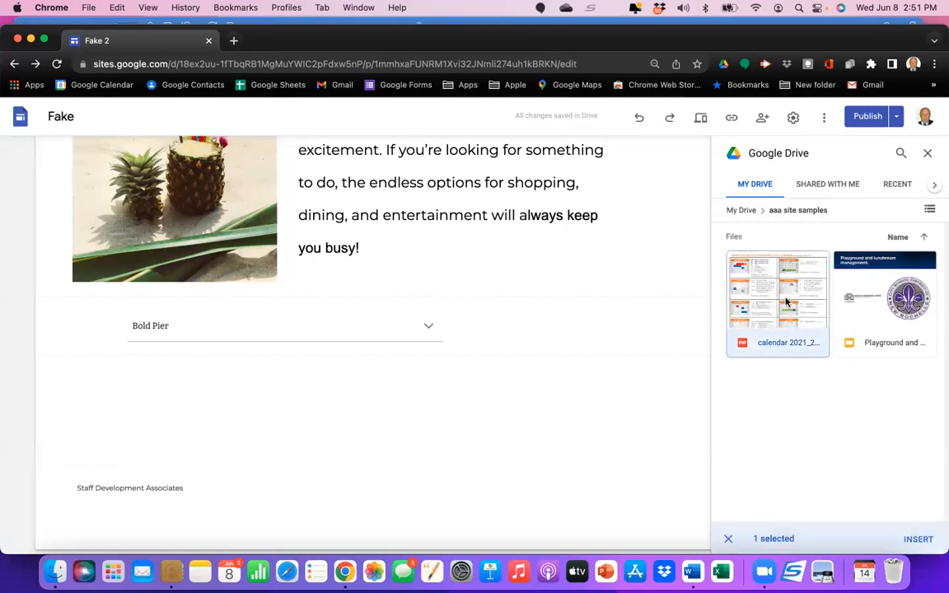
pyautogui.click(921, 542)
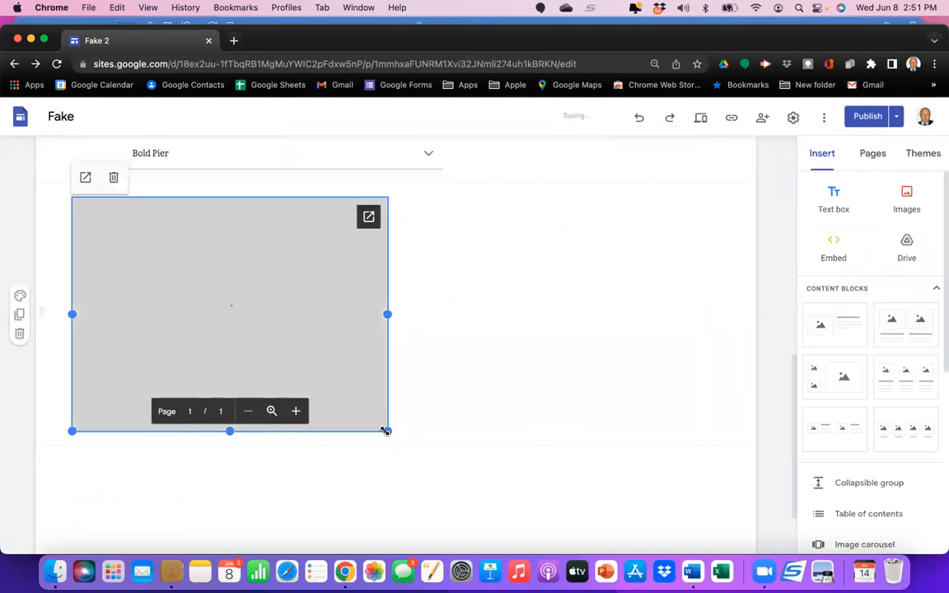
# Step: Widen and lengthen the embedded school calendar PDF so that all months from September to June fit in its frame
pyautogui.moveTo(387, 430); pyautogui.dragTo(509, 469)
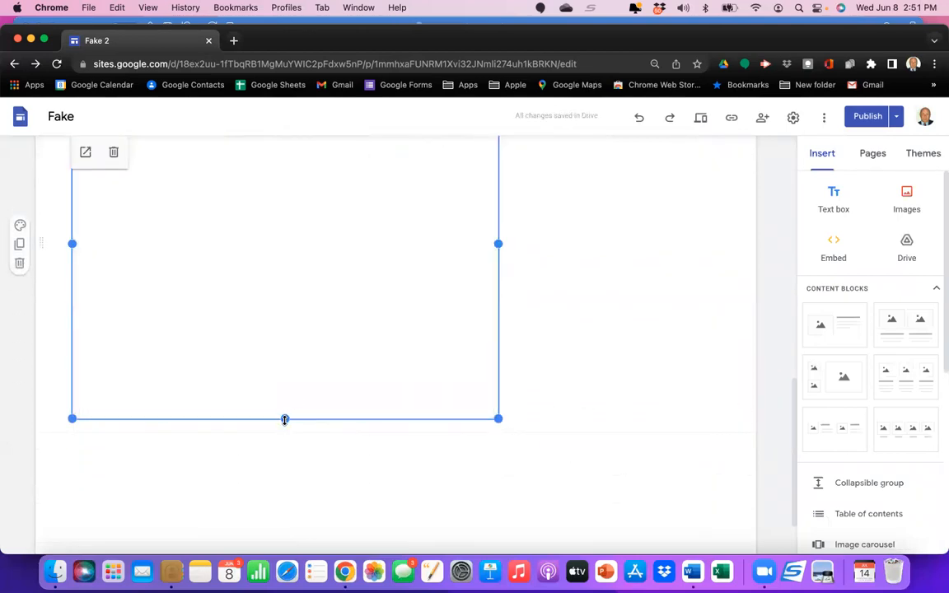
pyautogui.moveTo(284, 420); pyautogui.dragTo(282, 482)
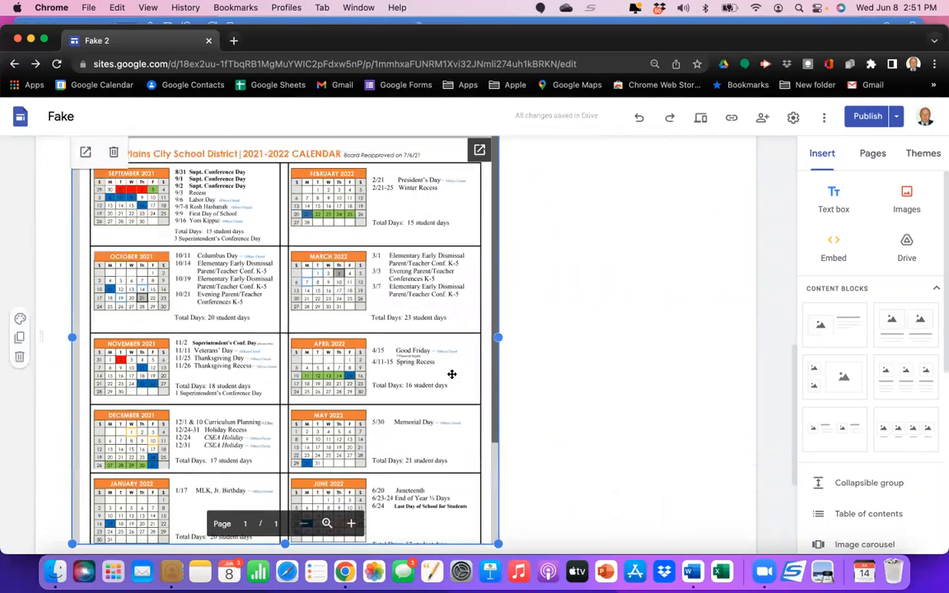
pyautogui.scroll(2, 451, 374)
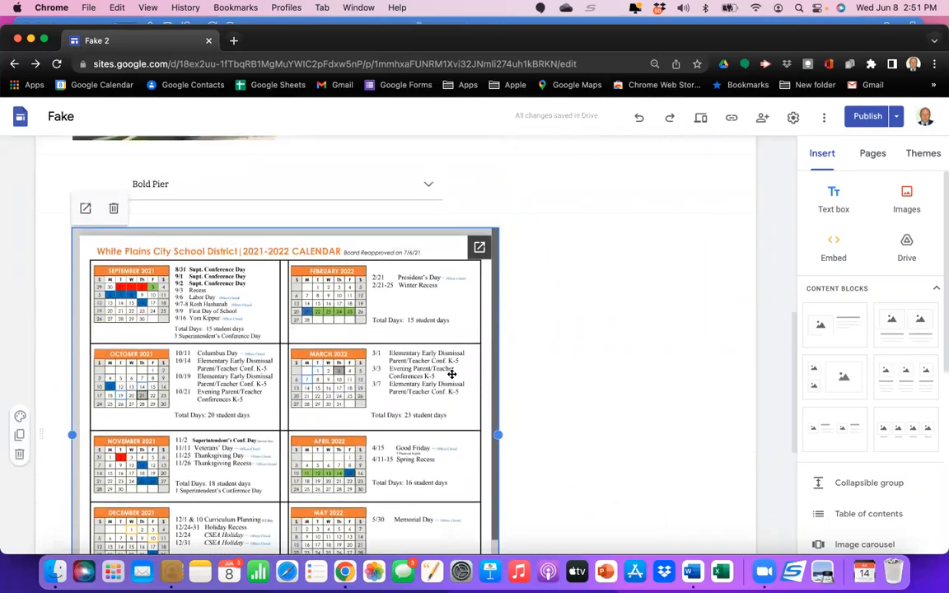
pyautogui.scroll(-3, 452, 374)
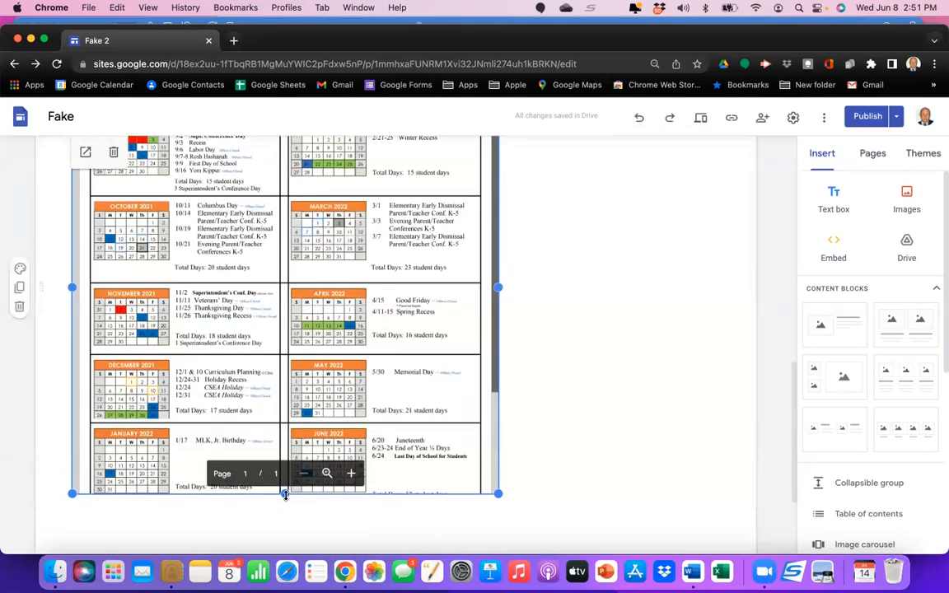
pyautogui.moveTo(285, 494)
pyautogui.mouseDown()
pyautogui.moveTo(290, 518)
pyautogui.moveTo(286, 511)
pyautogui.mouseUp()
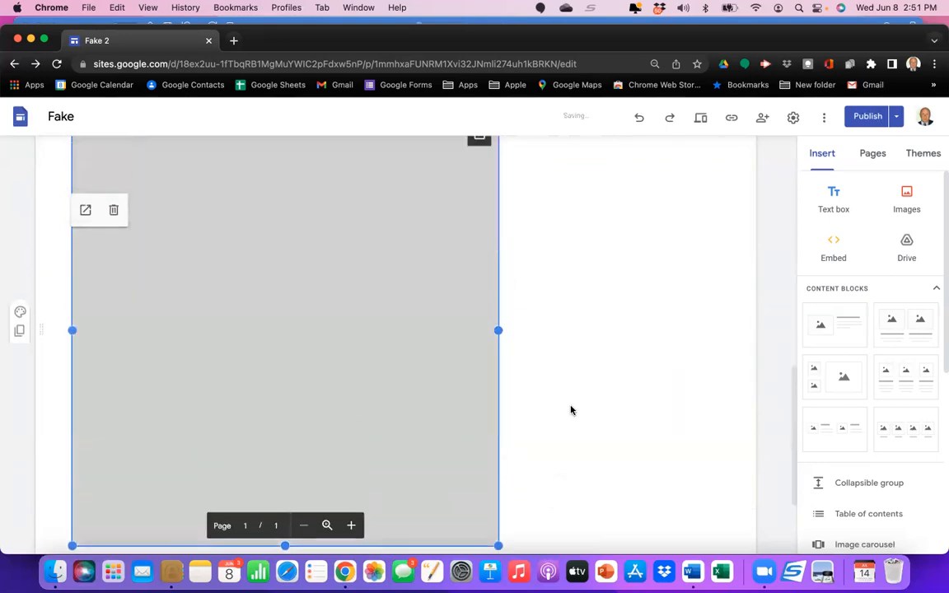
pyautogui.scroll(-1, 571, 409)
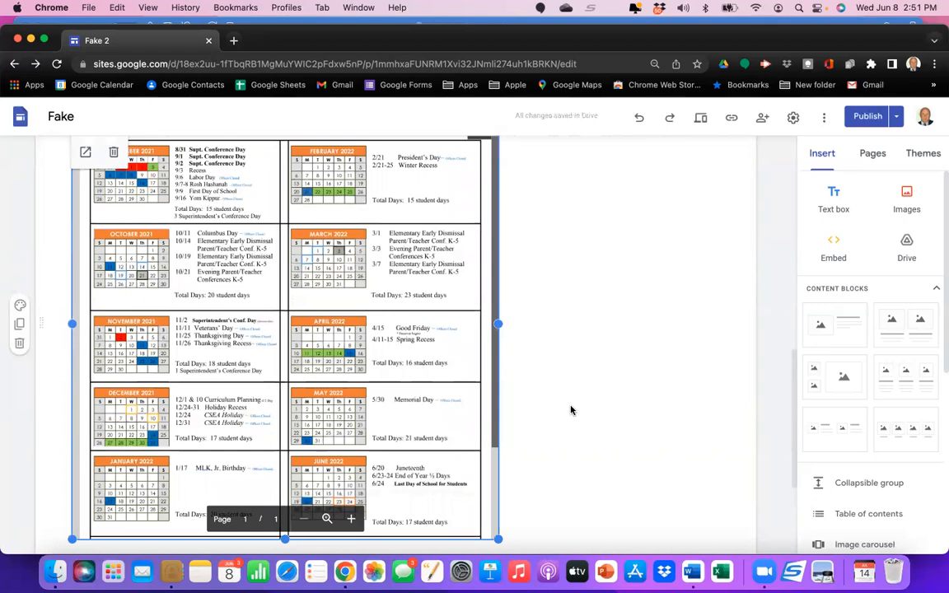
pyautogui.scroll(-1, 571, 410)
pyautogui.scroll(3, 571, 409)
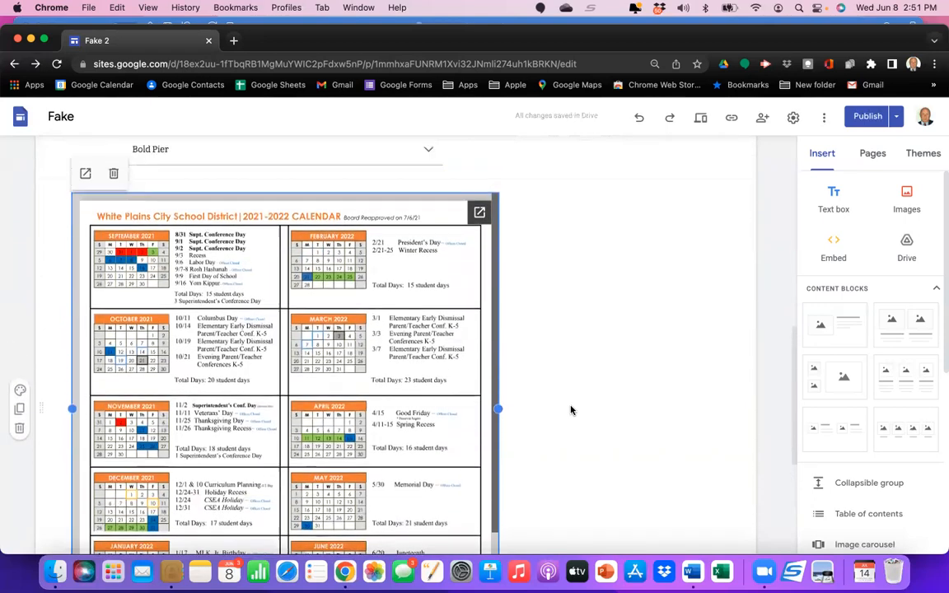
pyautogui.scroll(-1, 571, 409)
pyautogui.click(571, 409)
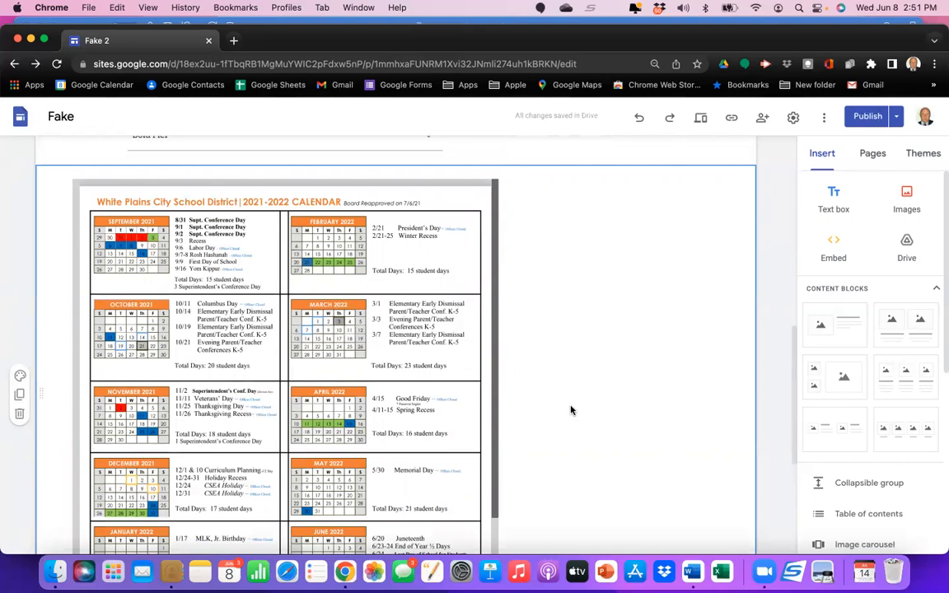
# Step: Delete the embedded school calendar PDF from the Home page
pyautogui.click(452, 394)
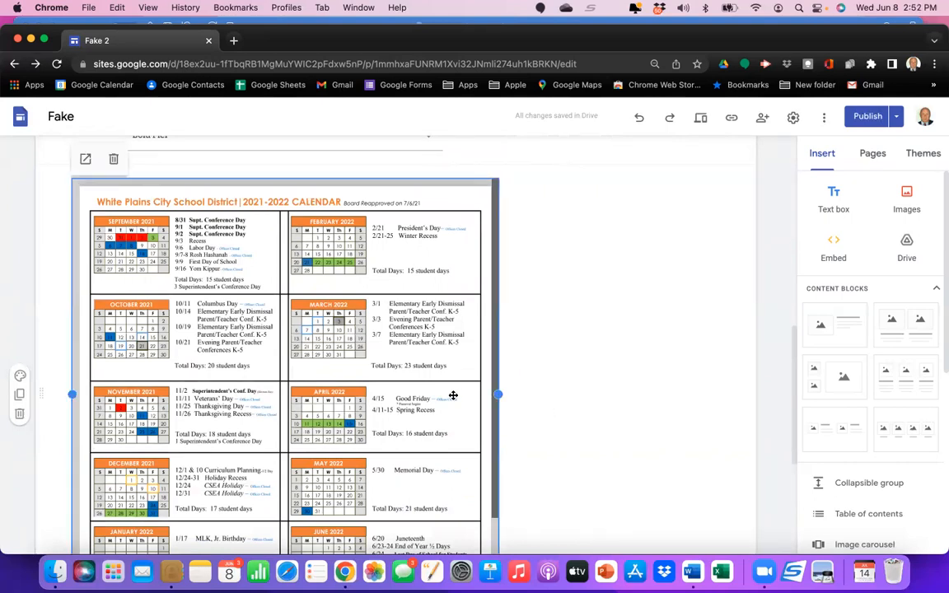
pyautogui.press('Delete')
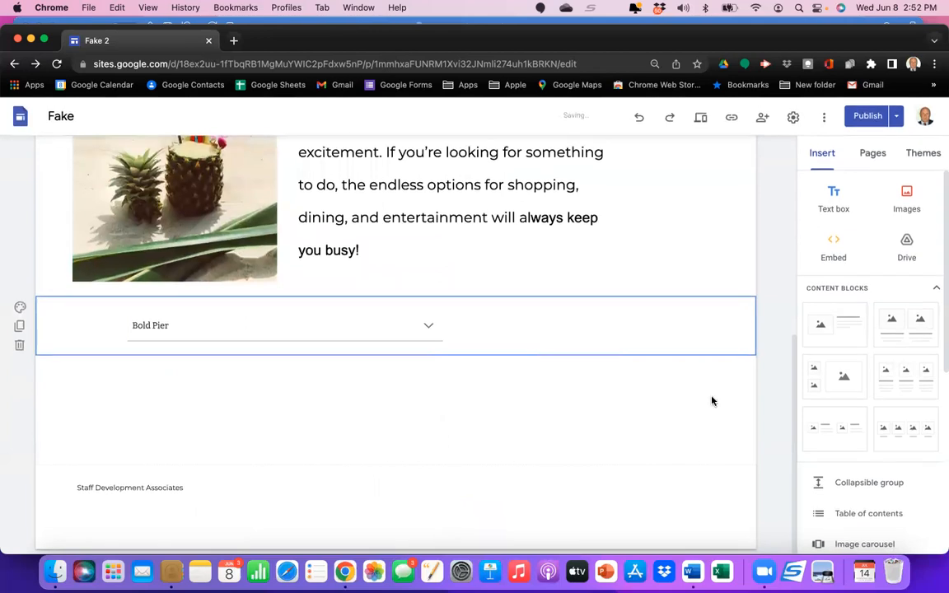
# Step: Insert the WellnessLiving Google calendar below the Bold Pier group, and delete its section from the Home page
pyautogui.scroll(-5, 881, 478)
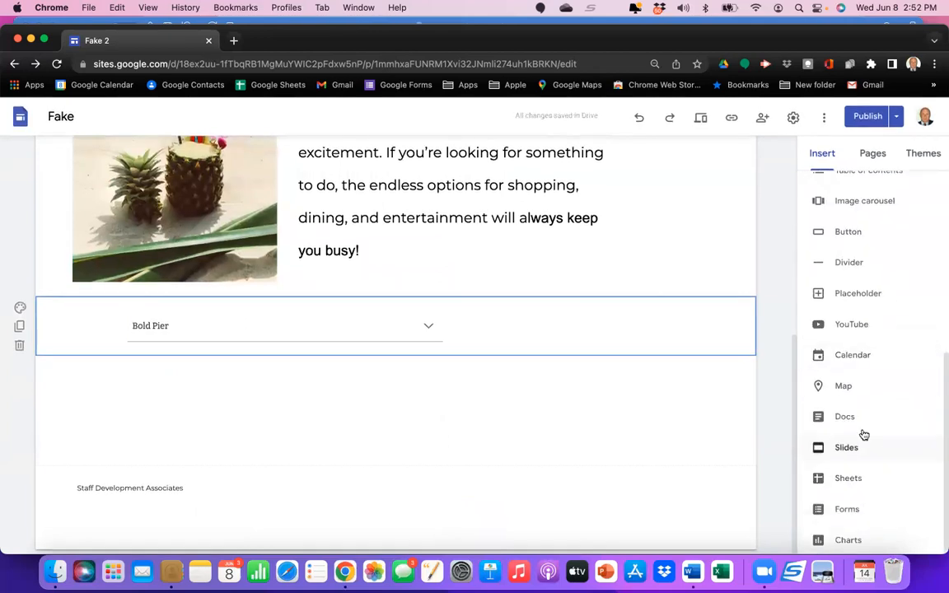
pyautogui.click(854, 356)
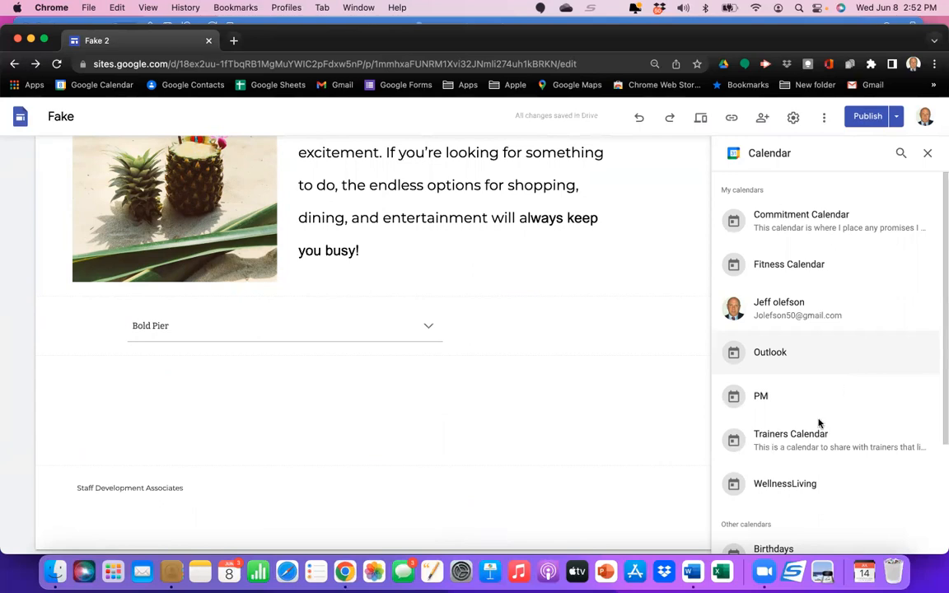
pyautogui.click(796, 483)
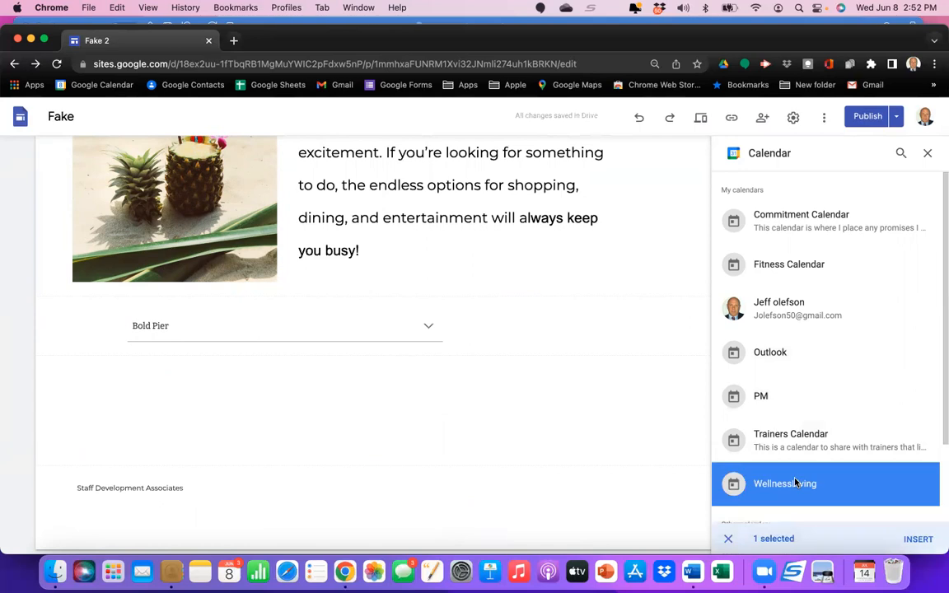
pyautogui.click(914, 540)
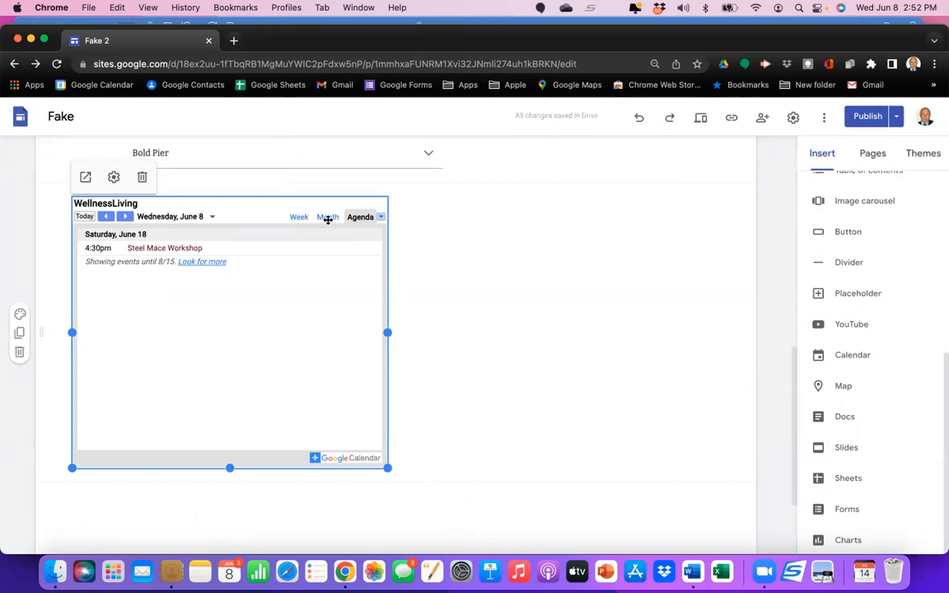
pyautogui.click(443, 378)
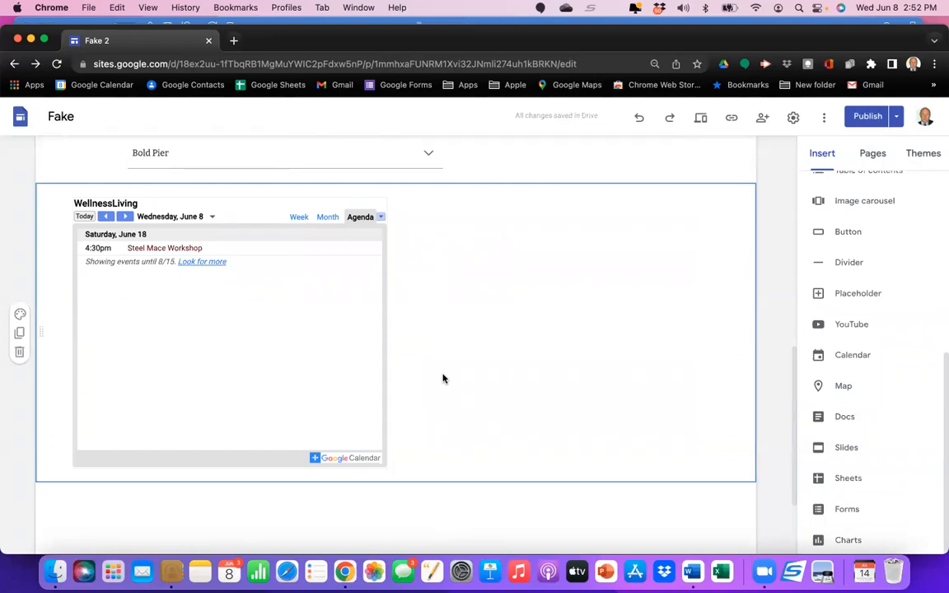
pyautogui.press('Delete')
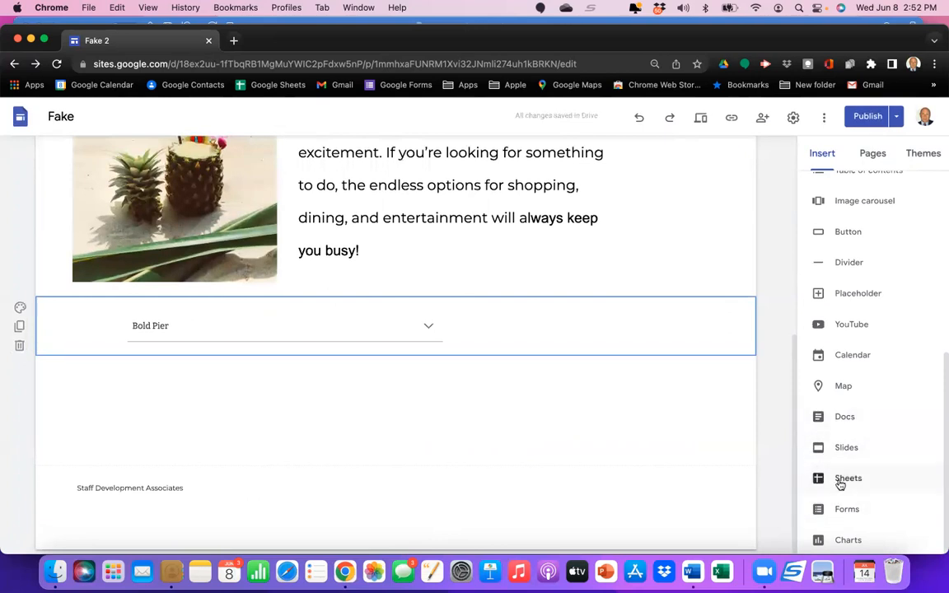
# Step: Insert a map of Panama City Beach, FL, USA below the Bold Pier group and enlarge it
pyautogui.click(840, 394)
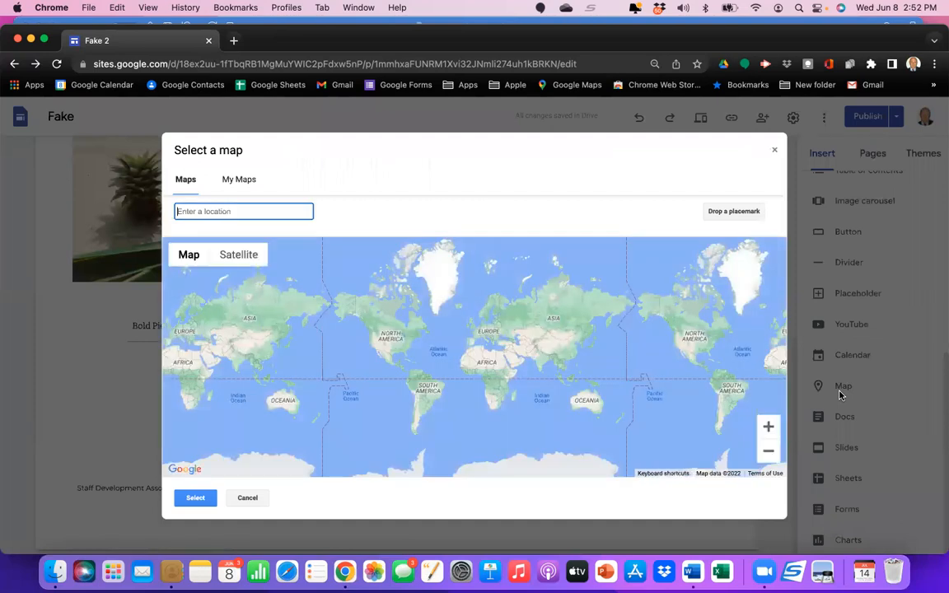
pyautogui.write('Pamana City')
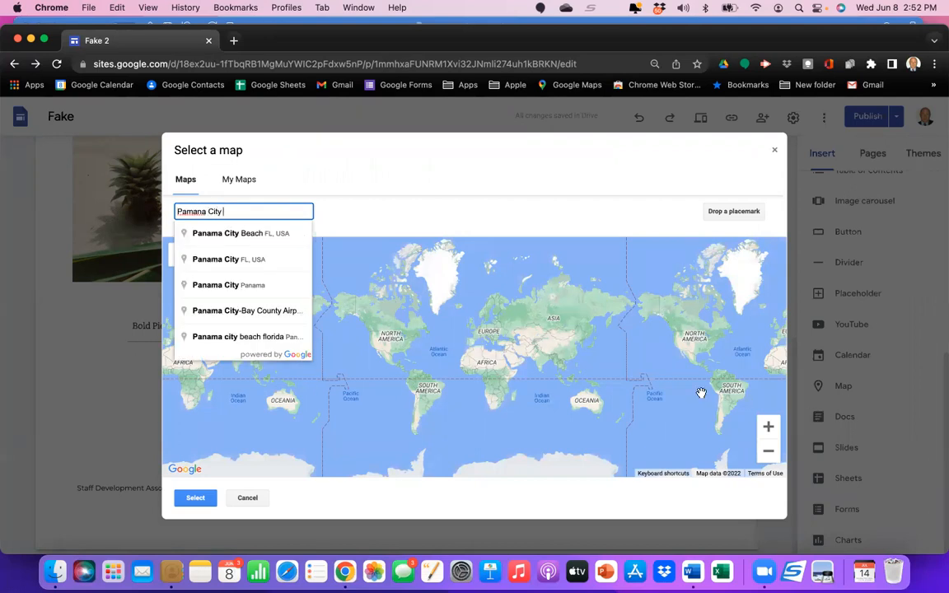
pyautogui.click(260, 235)
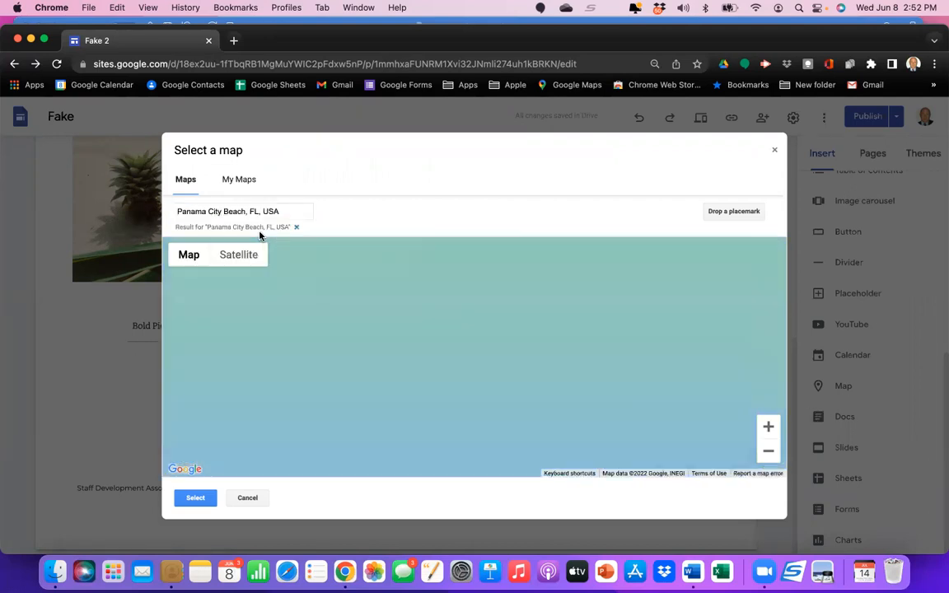
pyautogui.click(195, 499)
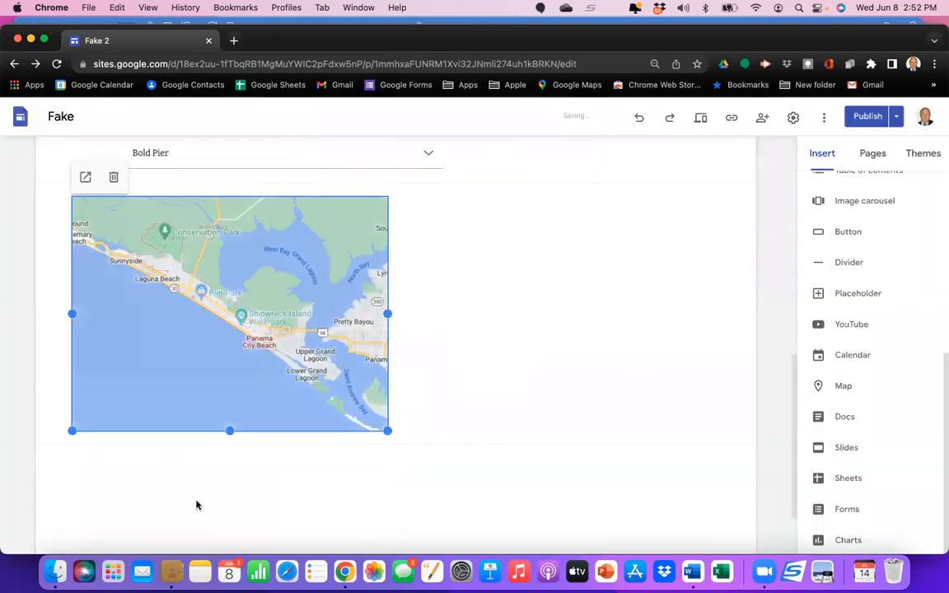
pyautogui.moveTo(387, 430); pyautogui.dragTo(446, 456)
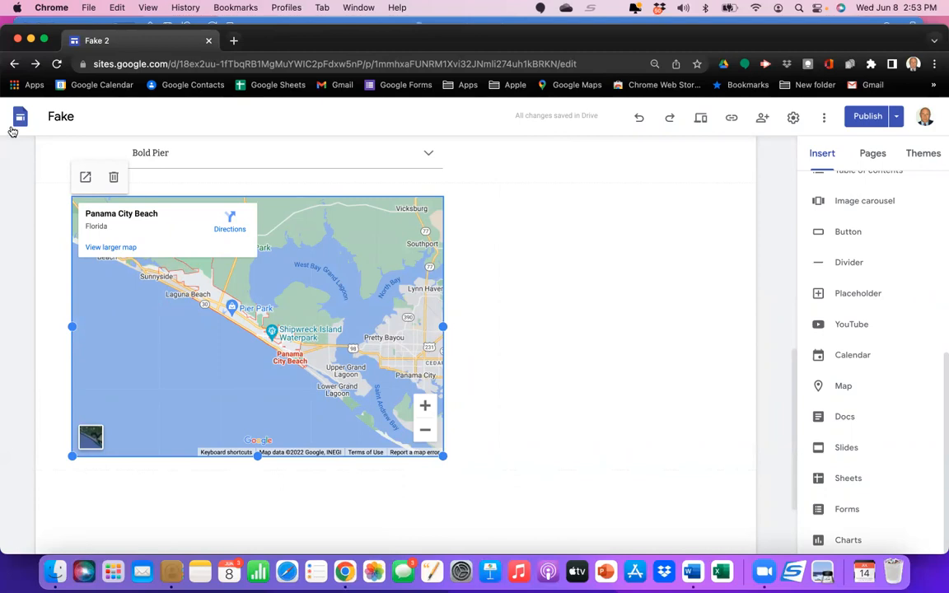
# Step: Delete the Panama City Beach map from the Home page and return to the Google Sites start page
pyautogui.click(114, 180)
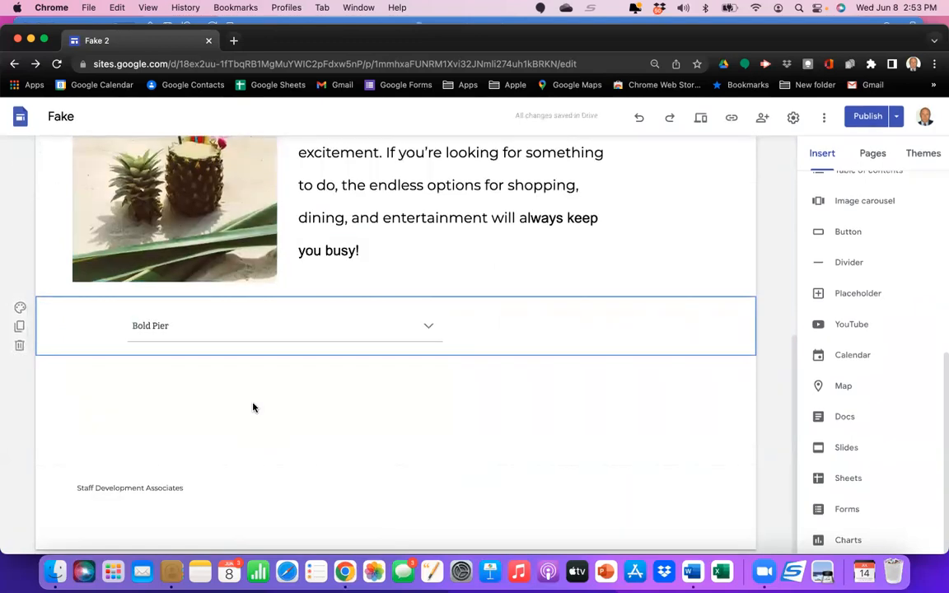
pyautogui.scroll(2, 253, 408)
pyautogui.scroll(4, 253, 408)
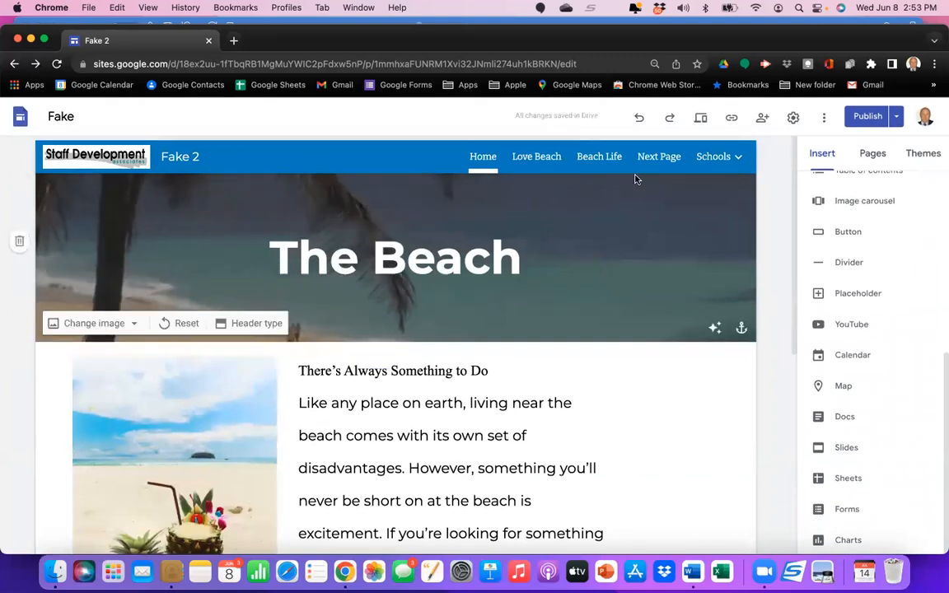
pyautogui.moveTo(735, 164)
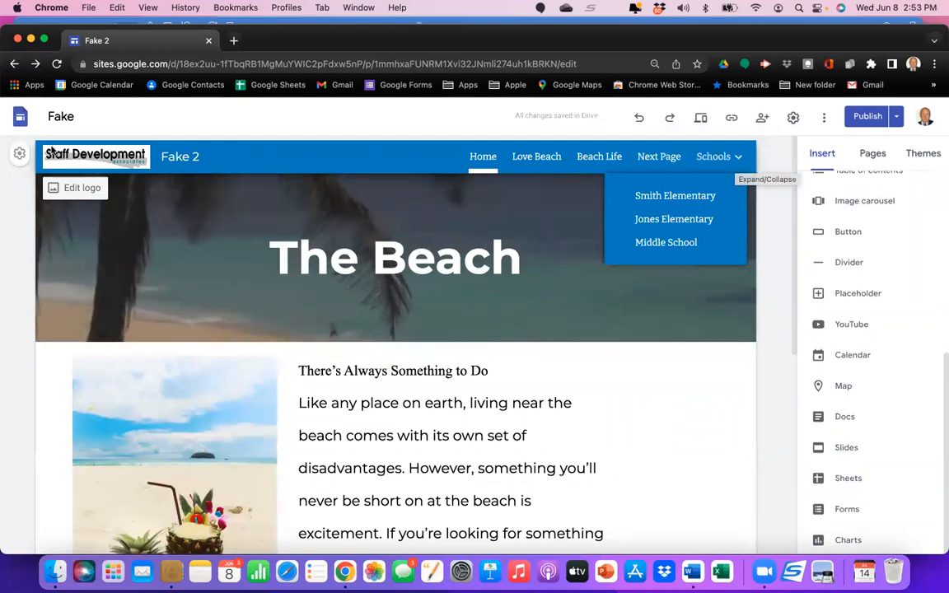
pyautogui.click(21, 118)
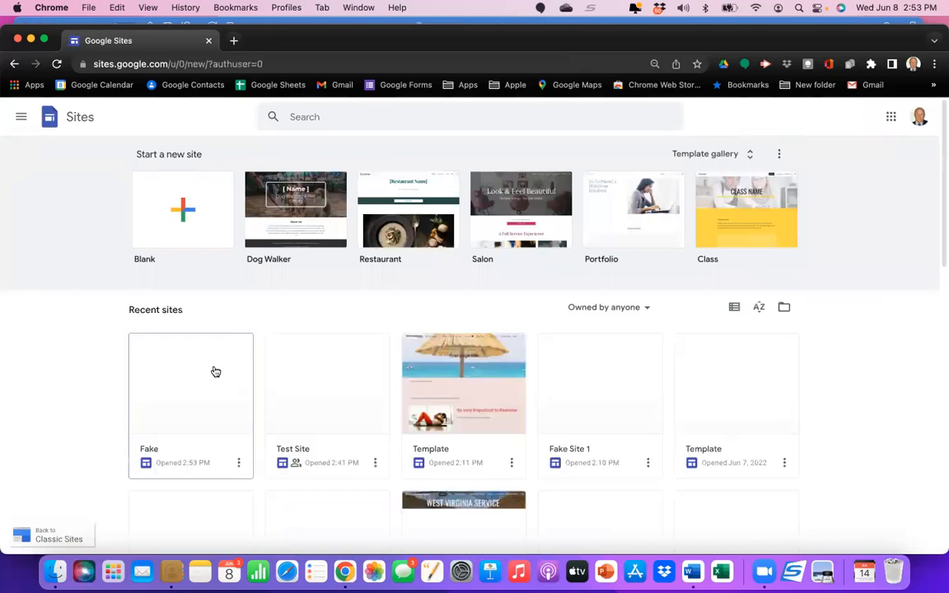
# Step: Open the Staff Development Associates site and examine the registration form embedded on its Upcoming Events page
pyautogui.scroll(-3, 215, 371)
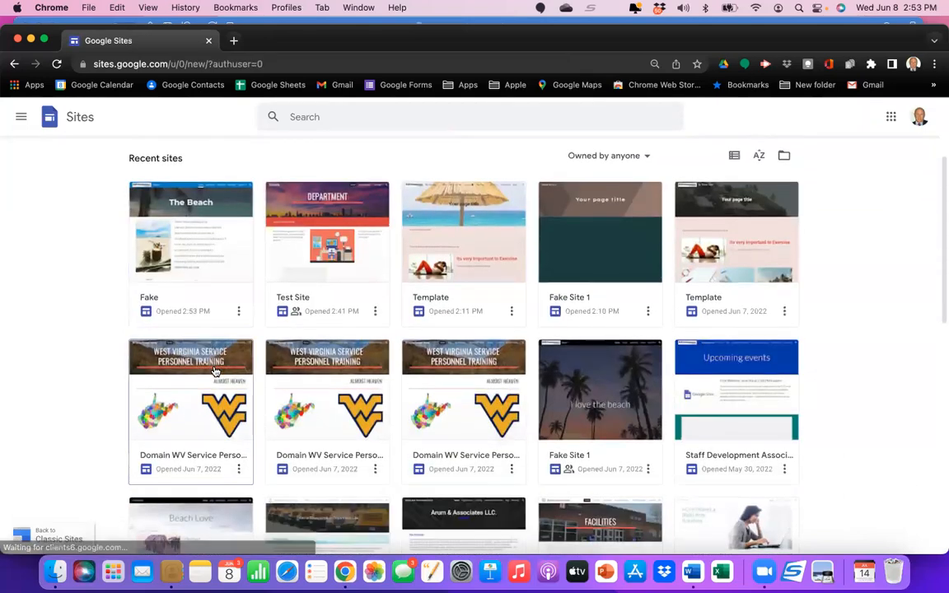
pyautogui.scroll(-1, 215, 372)
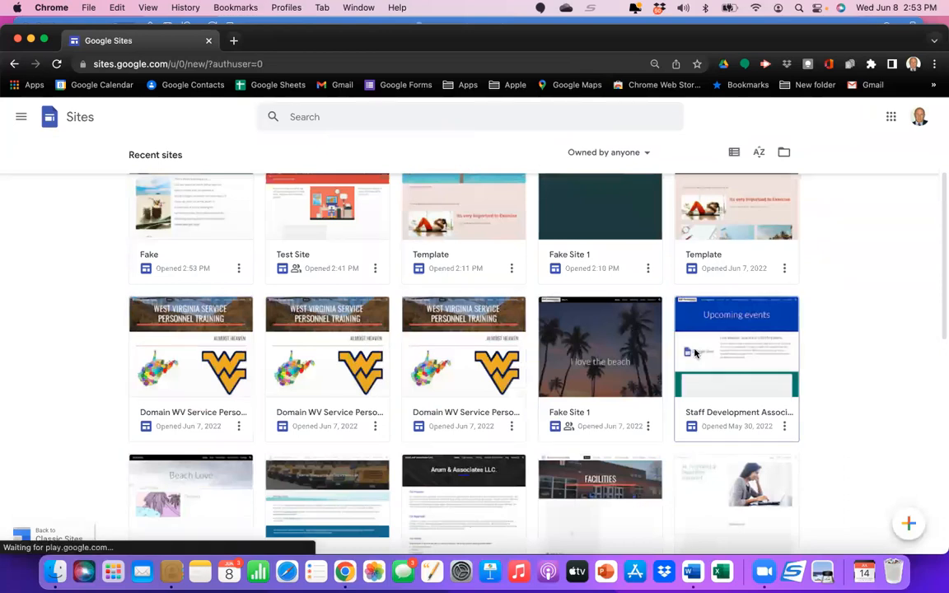
pyautogui.click(695, 352)
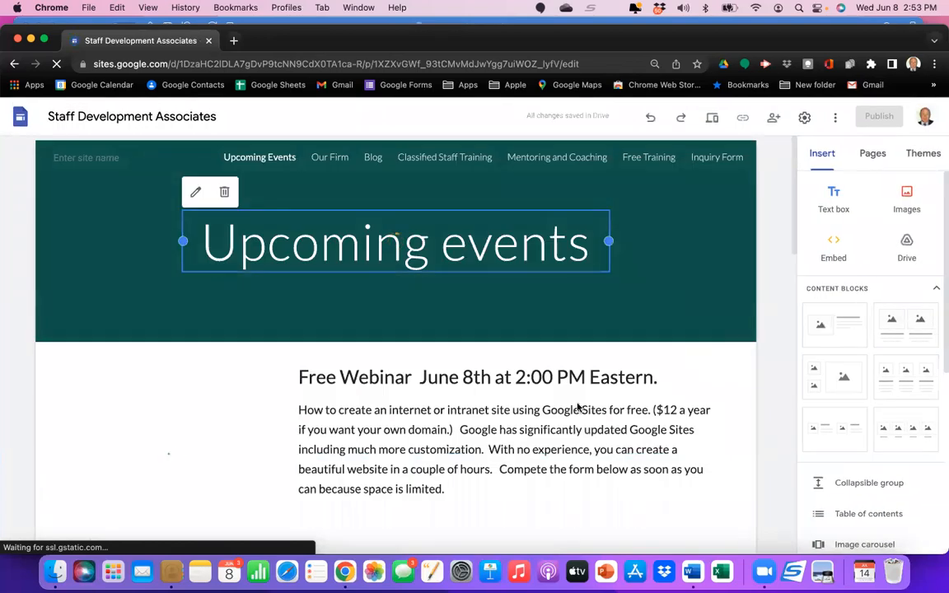
pyautogui.scroll(-4, 566, 415)
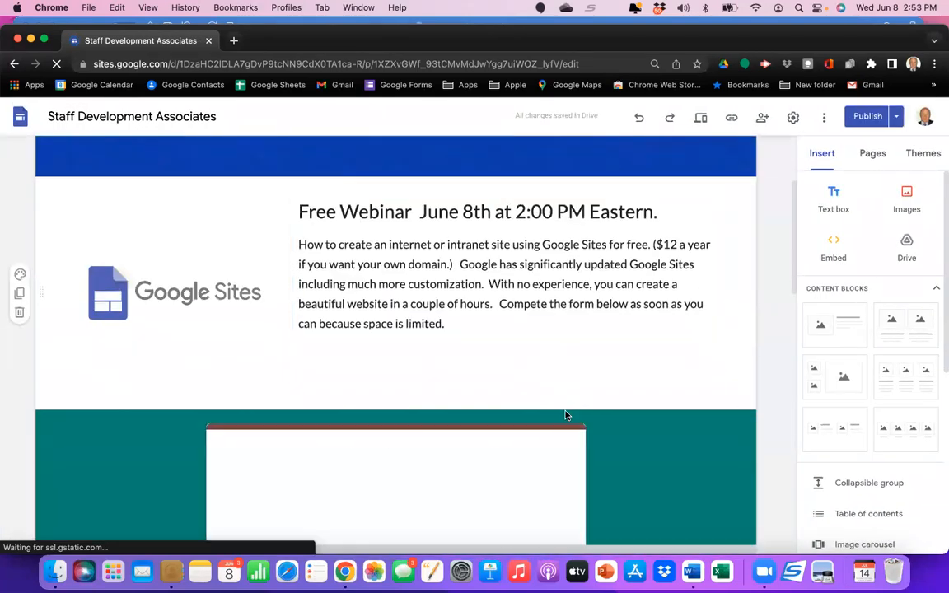
pyautogui.scroll(-3, 566, 415)
pyautogui.scroll(-2, 566, 416)
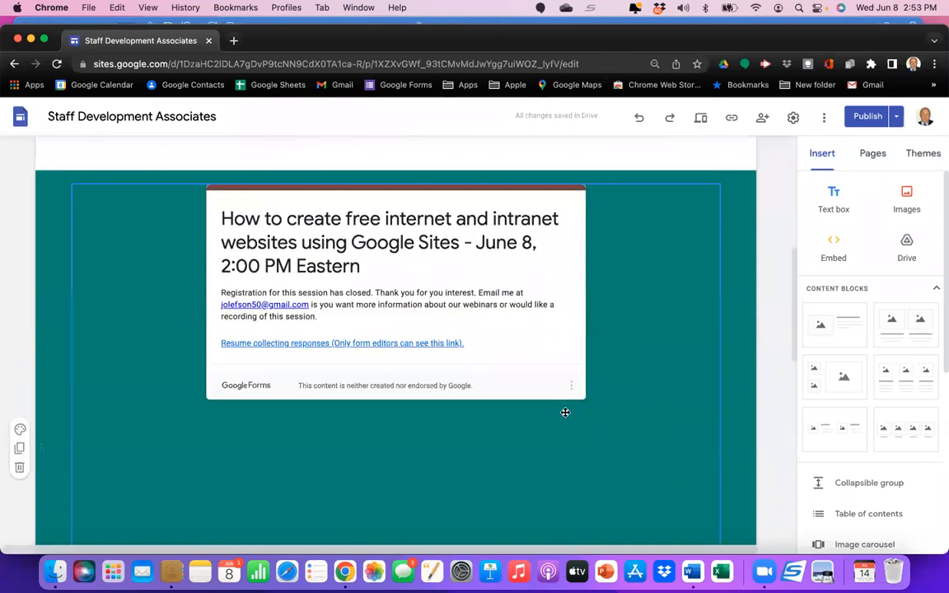
pyautogui.scroll(1, 565, 412)
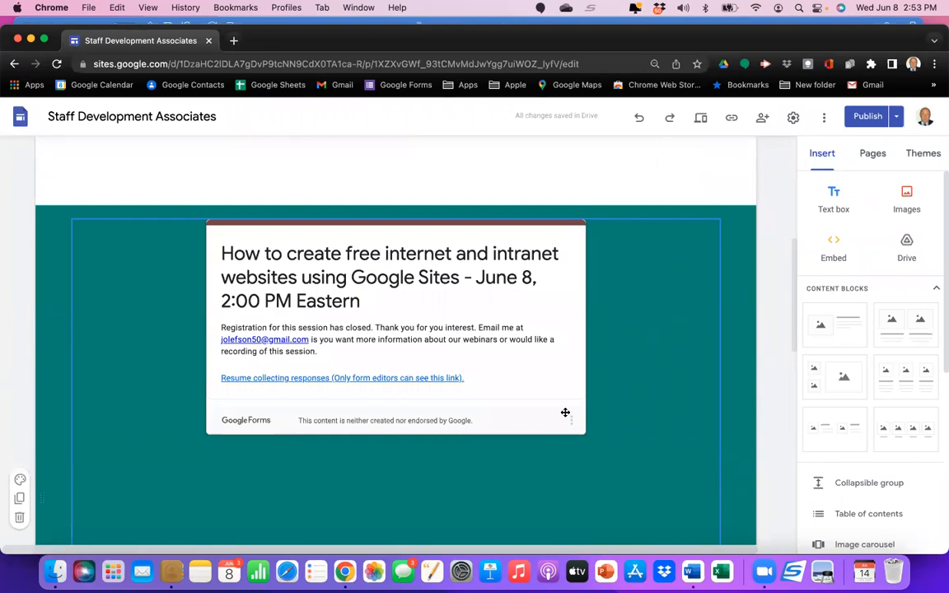
pyautogui.scroll(10, 565, 412)
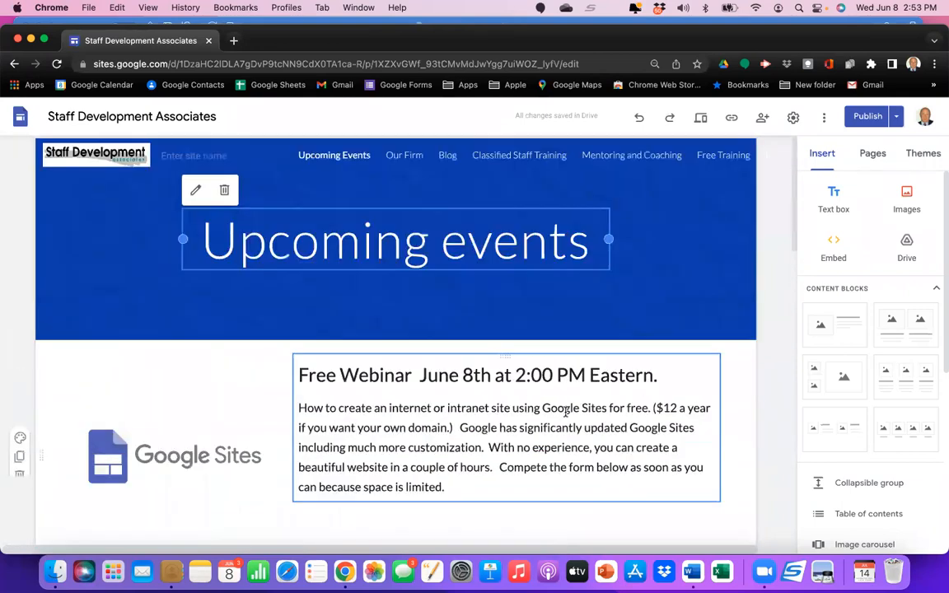
pyautogui.scroll(-4, 565, 411)
pyautogui.scroll(4, 565, 412)
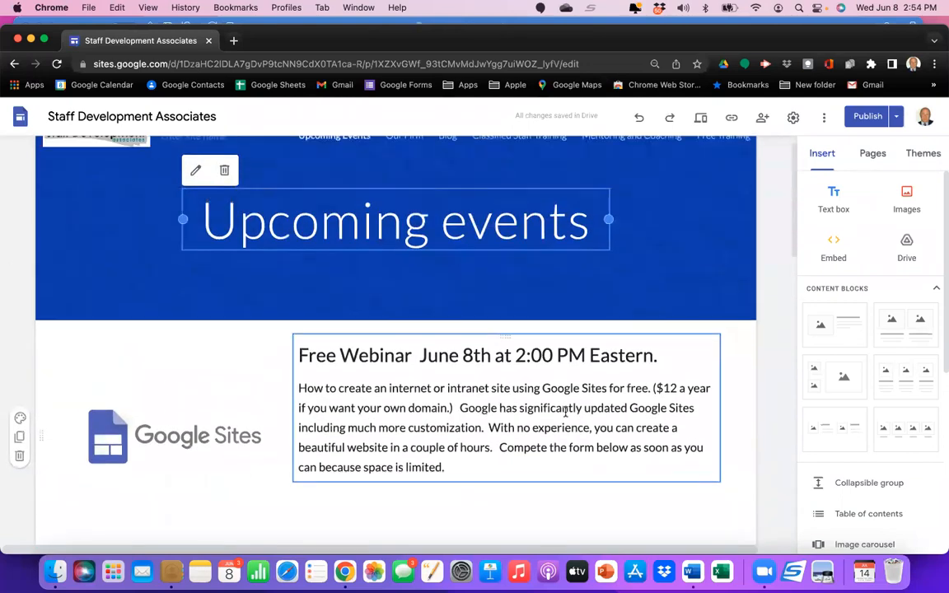
# Step: Return to the list of recent sites, reopen the Fake site and go to its Smith Elementary page
pyautogui.click(19, 120)
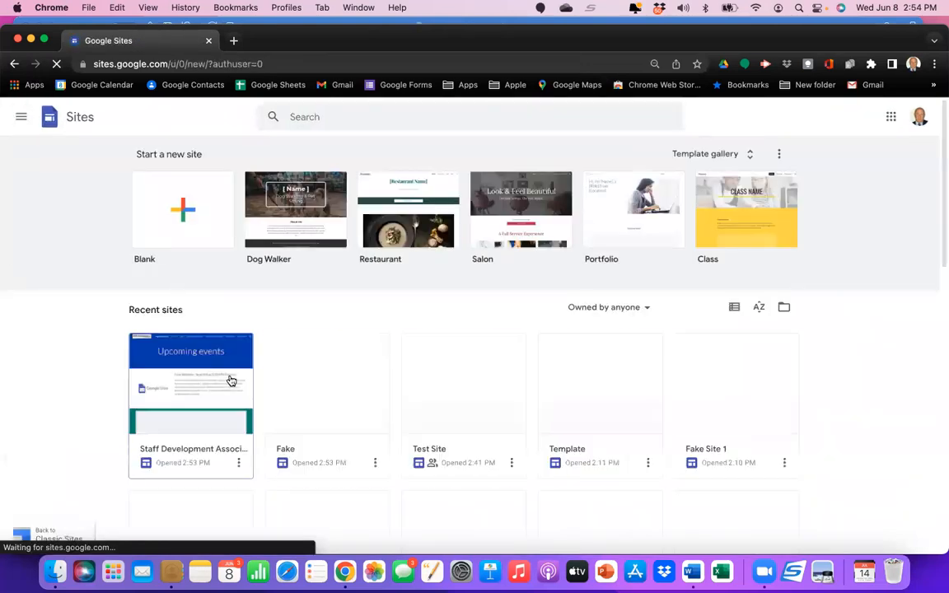
pyautogui.scroll(-3, 247, 395)
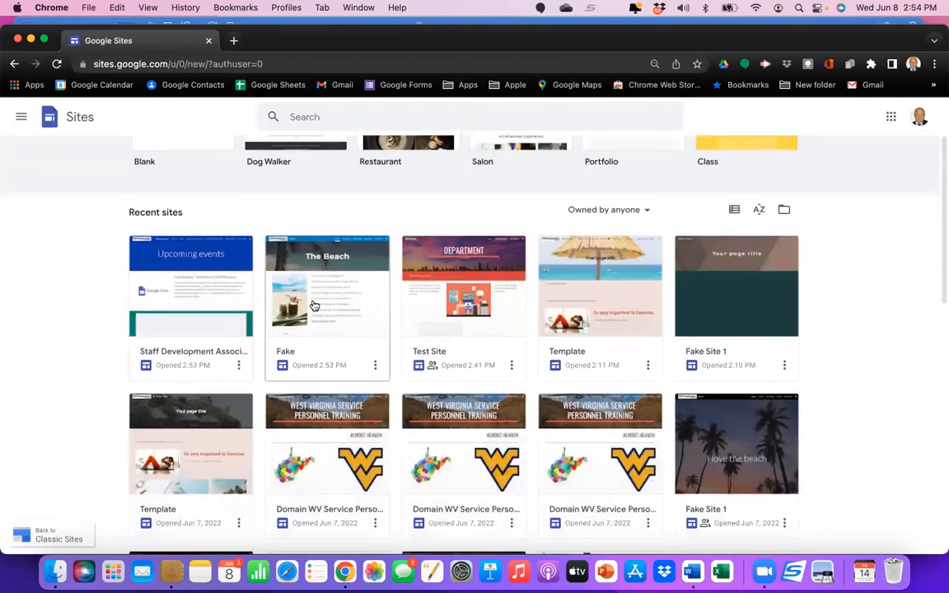
pyautogui.click(314, 306)
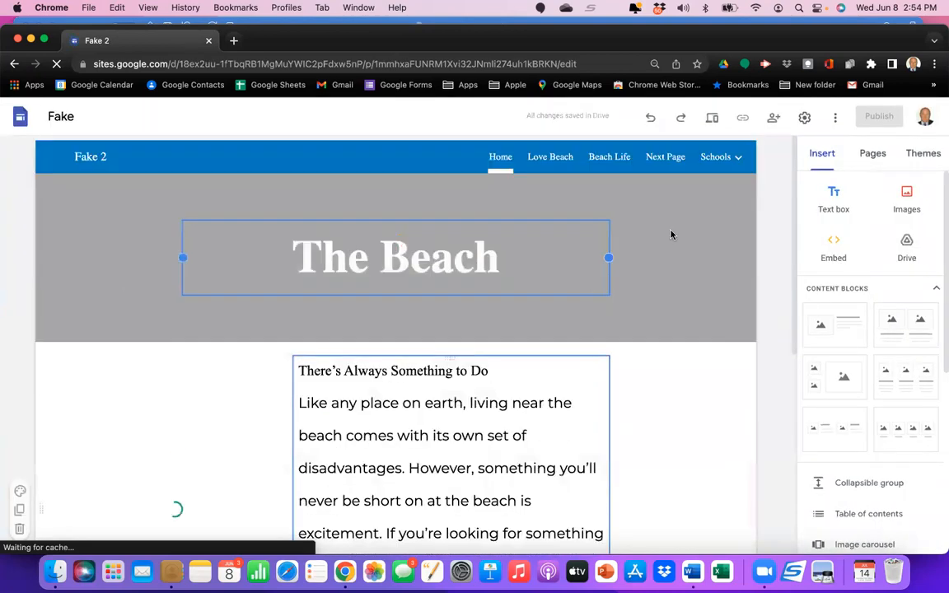
pyautogui.click(704, 199)
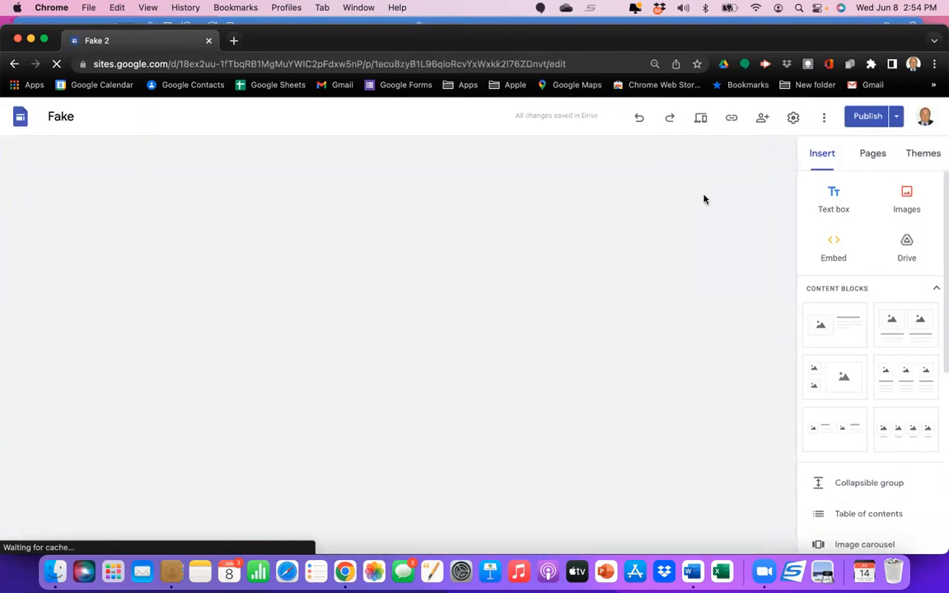
pyautogui.moveTo(711, 167)
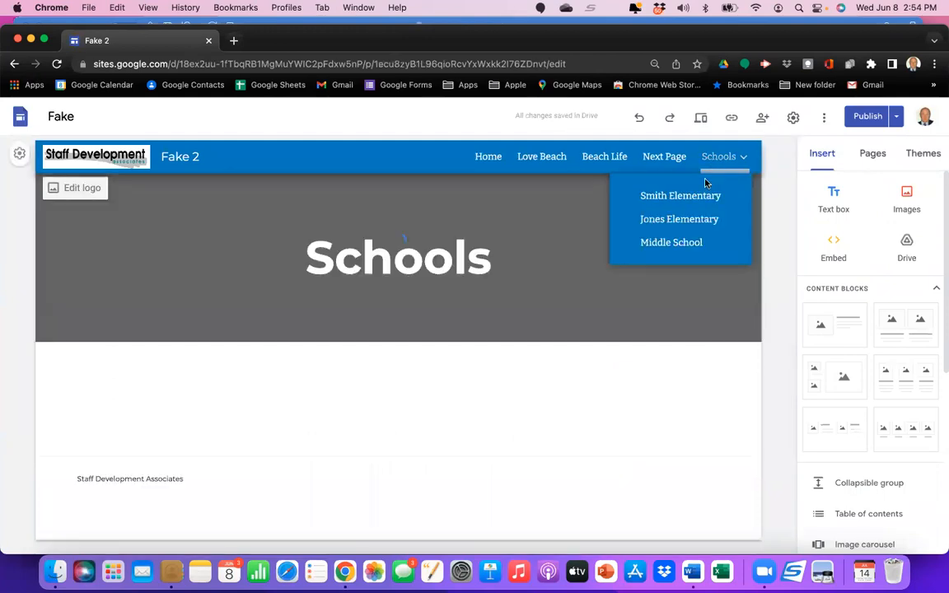
pyautogui.click(704, 197)
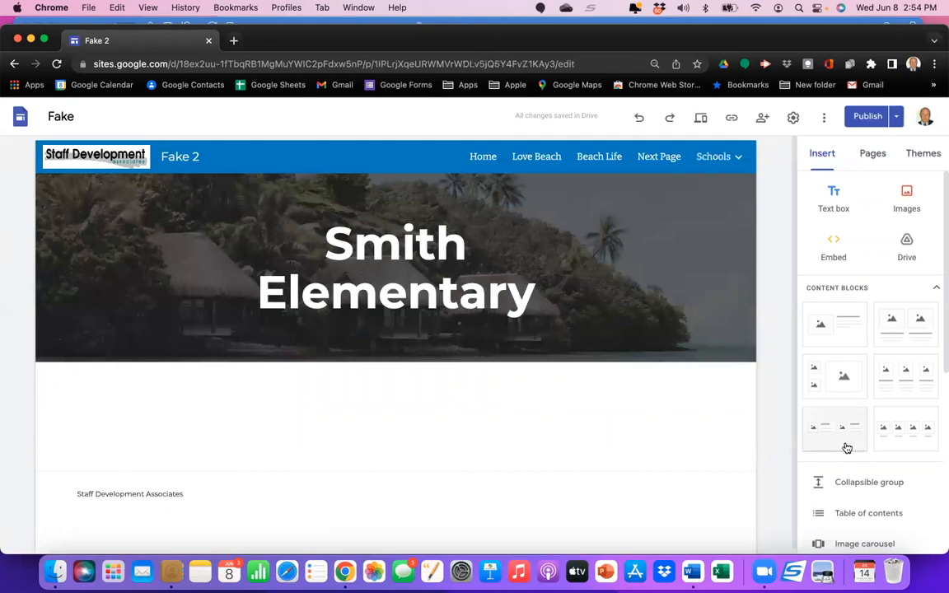
# Step: Insert the Google form "Inquiry Form" on the Smith Elementary page and widen it
pyautogui.scroll(-5, 847, 448)
pyautogui.scroll(-2, 847, 447)
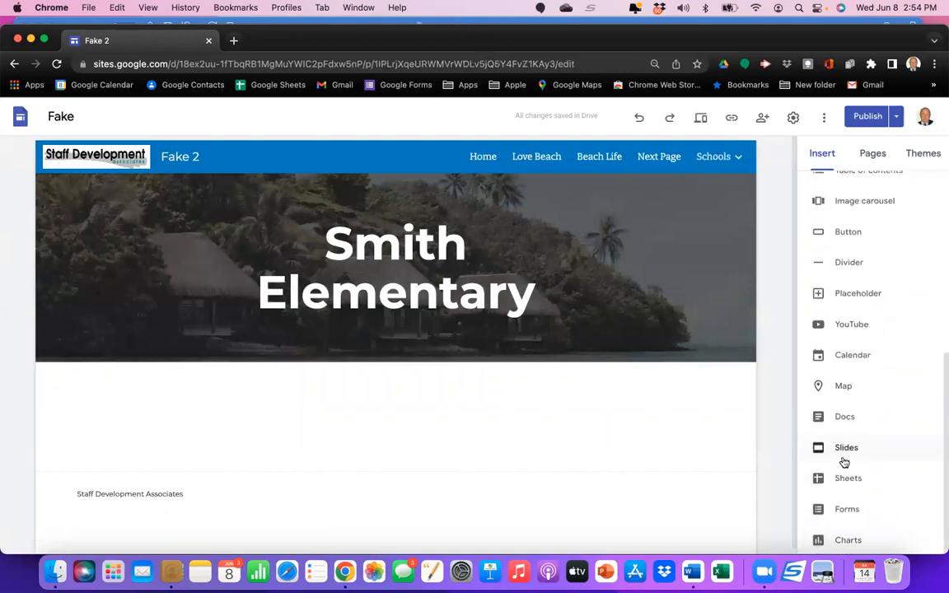
pyautogui.click(844, 510)
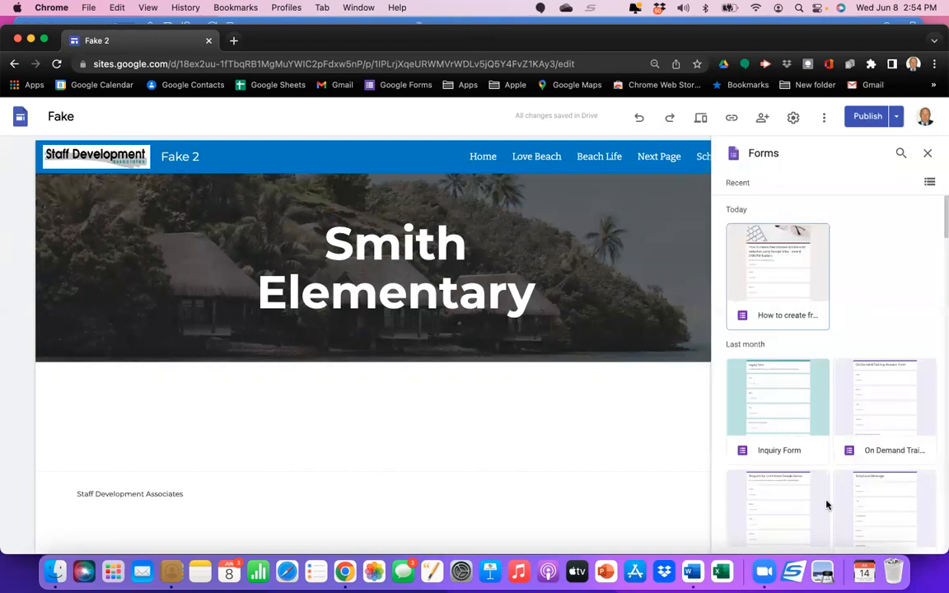
pyautogui.click(779, 419)
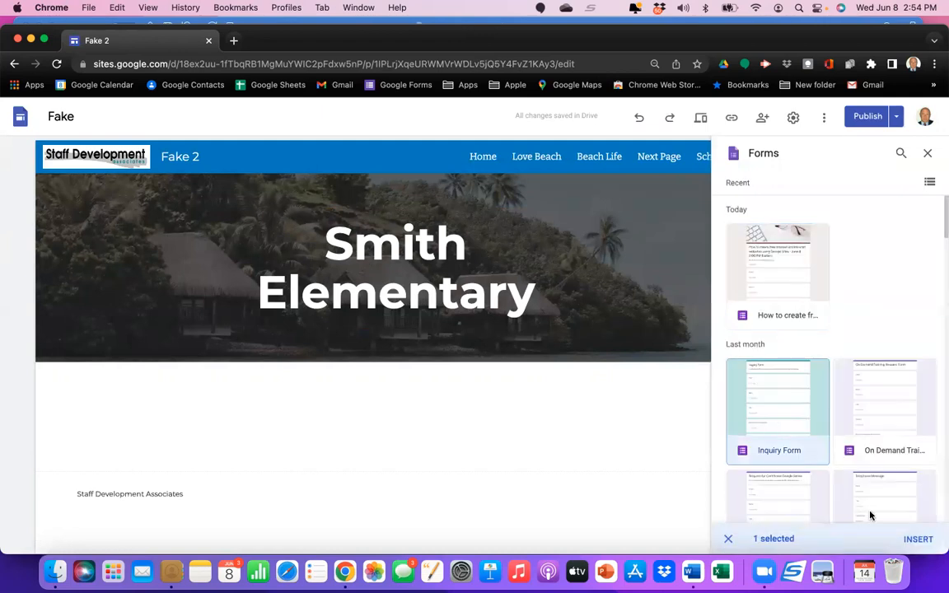
pyautogui.click(918, 539)
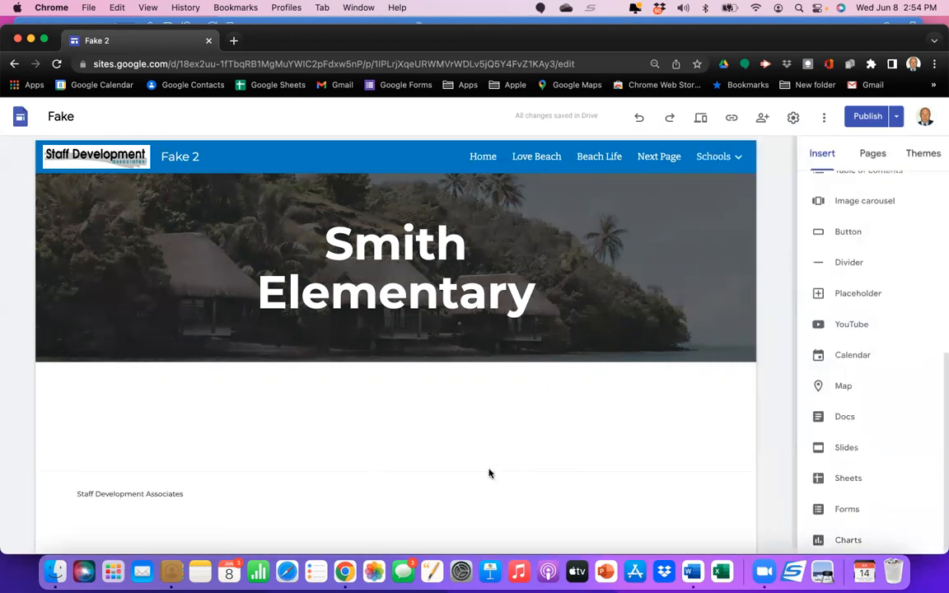
pyautogui.scroll(-5, 489, 473)
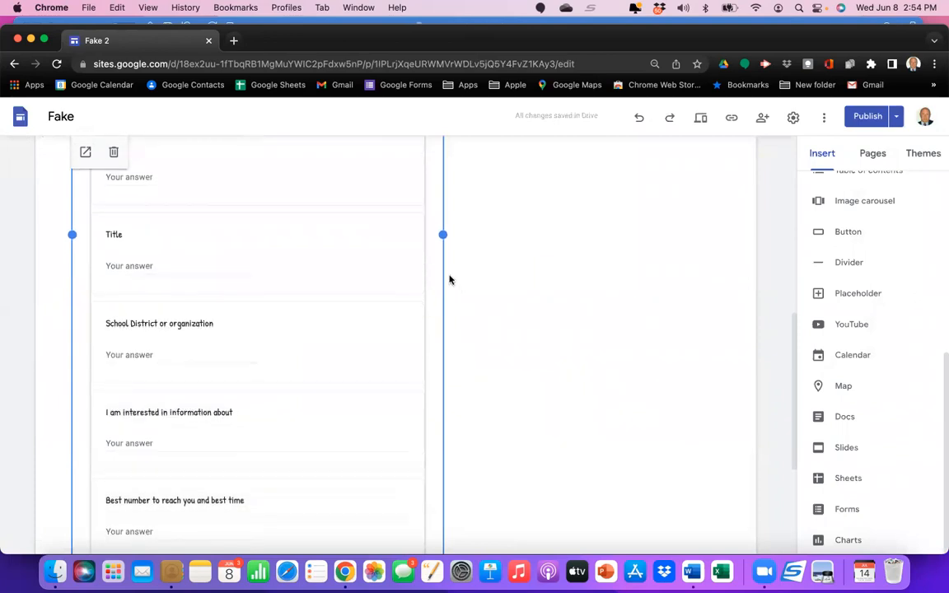
pyautogui.moveTo(442, 235); pyautogui.dragTo(701, 121)
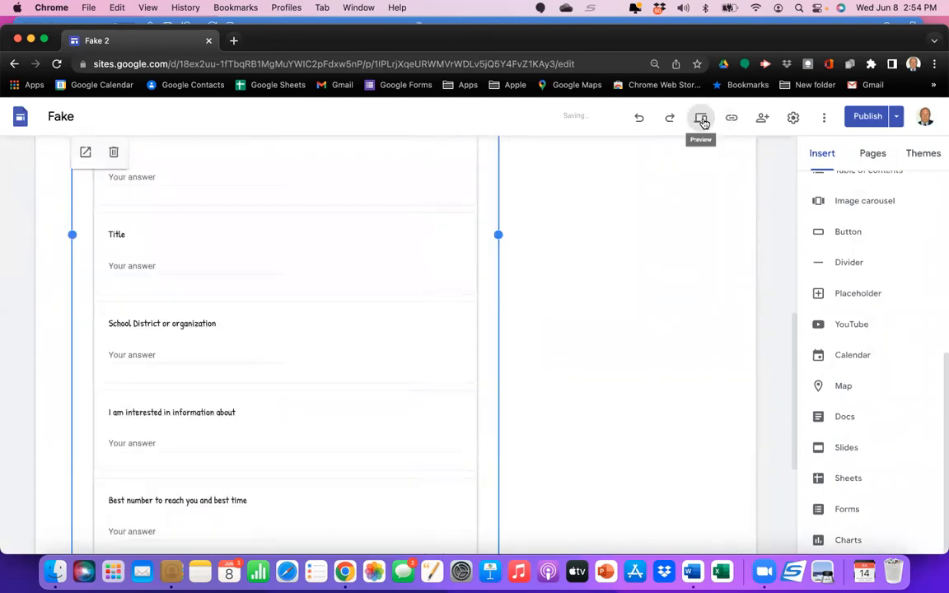
# Step: Preview the Smith Elementary page, look through the embedded inquiry form down to its end, and exit the preview
pyautogui.click(701, 120)
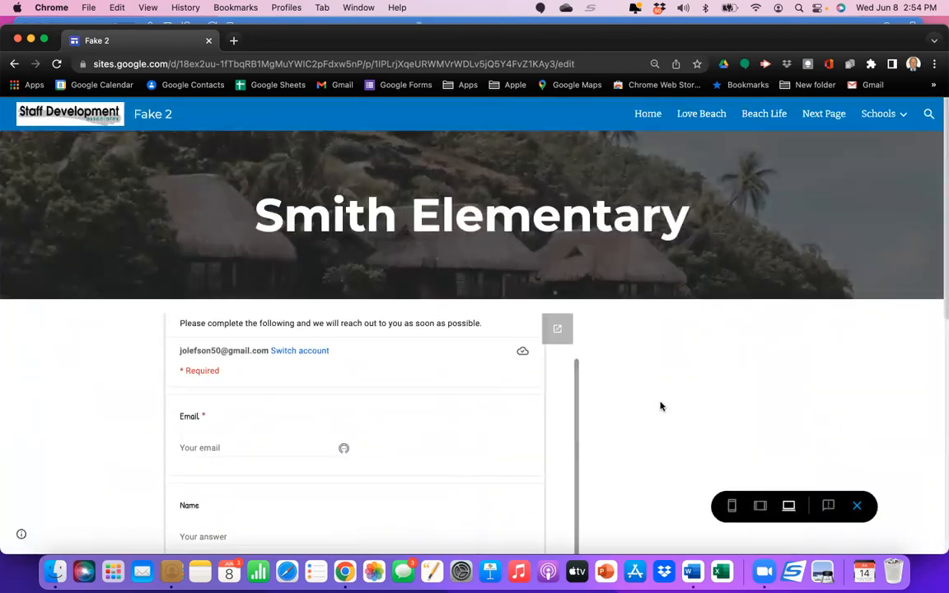
pyautogui.scroll(-3, 661, 404)
pyautogui.scroll(-5, 661, 405)
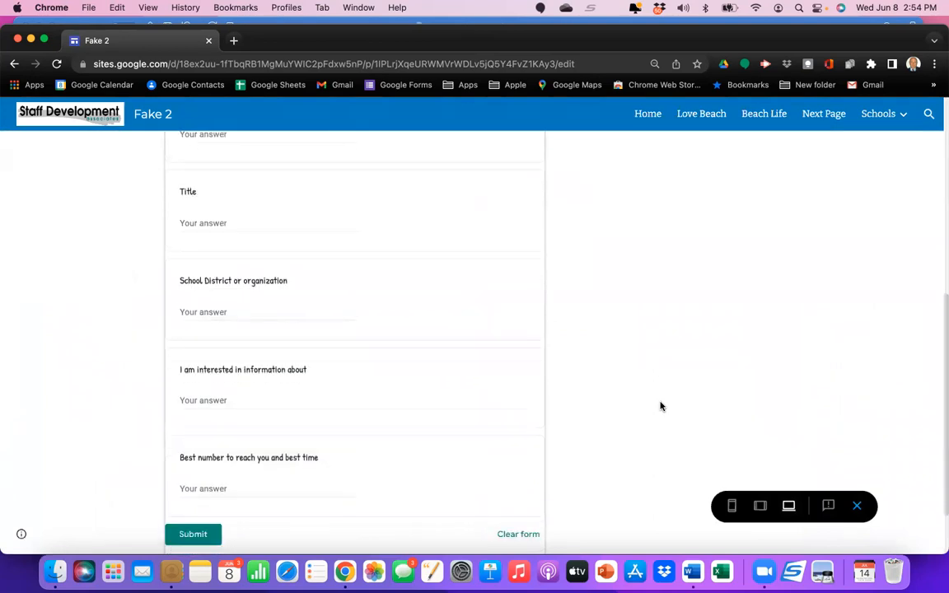
pyautogui.scroll(8, 660, 406)
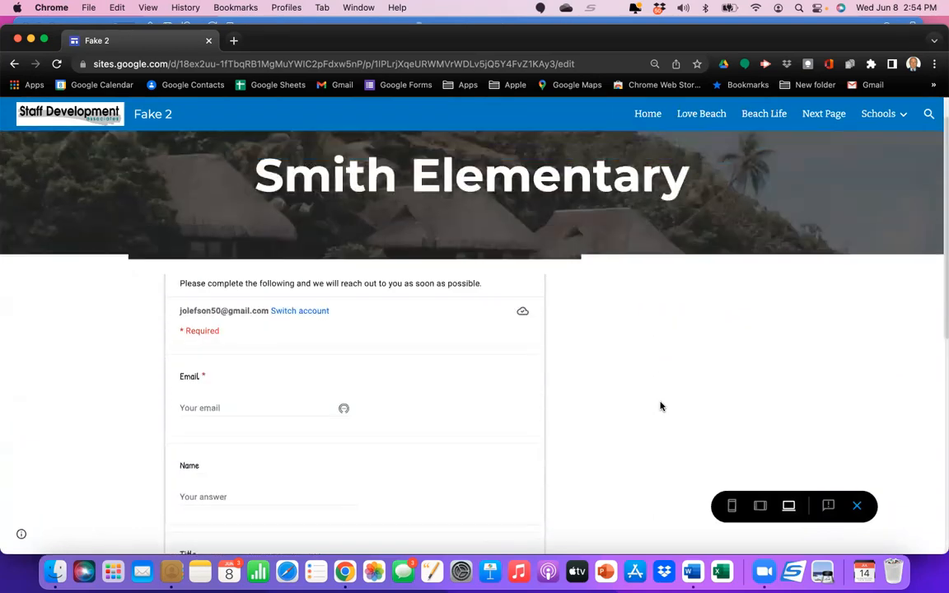
pyautogui.scroll(1, 661, 405)
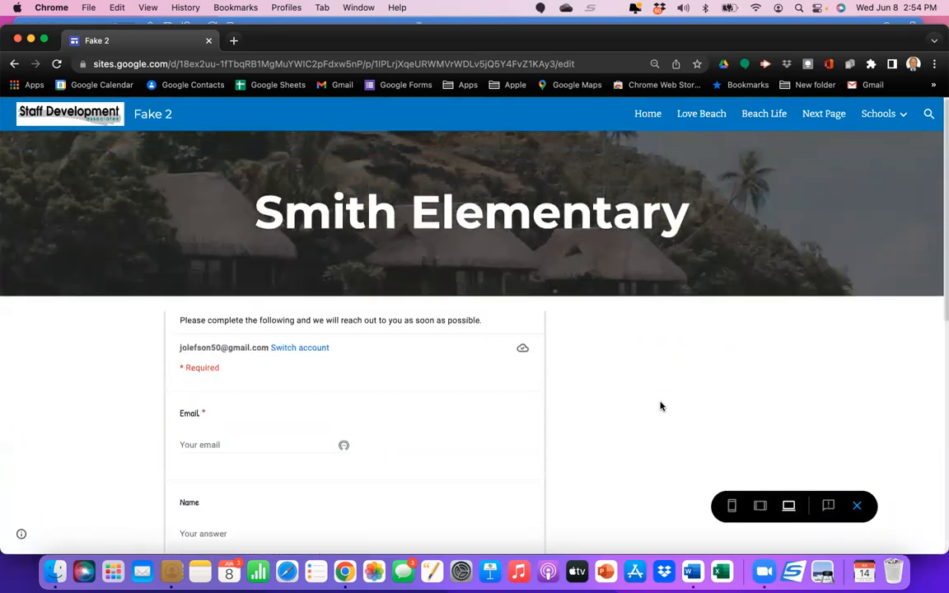
pyautogui.scroll(-1, 660, 405)
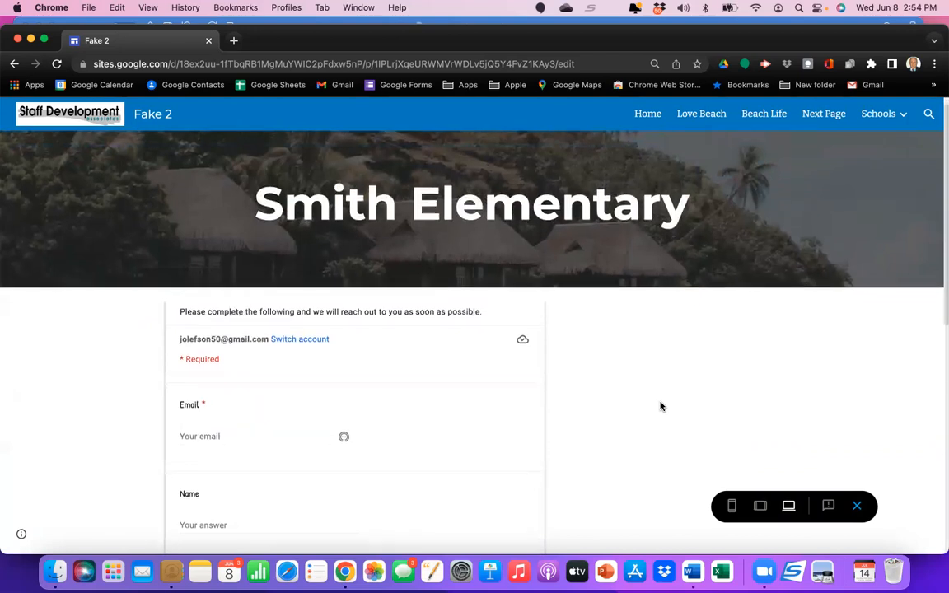
pyautogui.scroll(1, 661, 406)
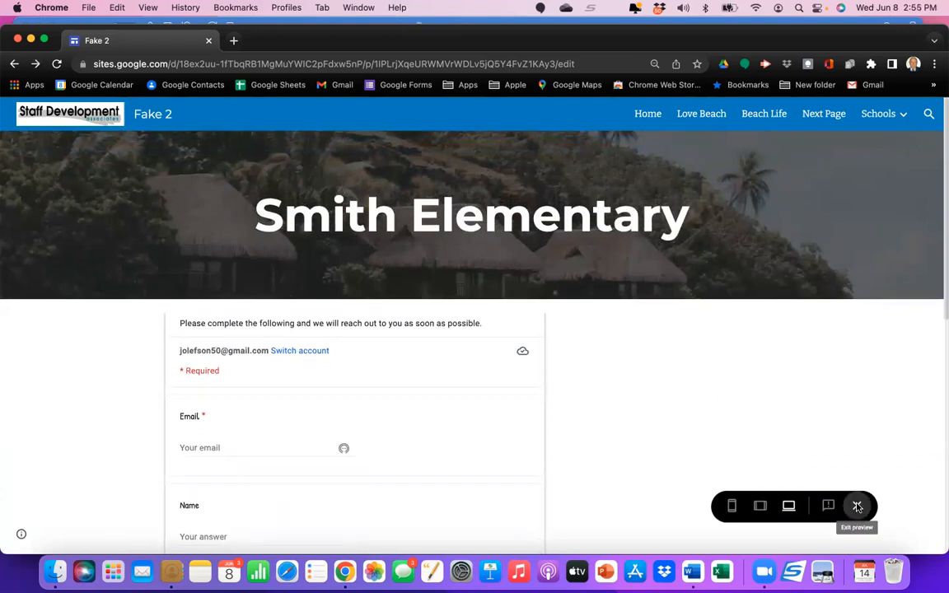
pyautogui.click(857, 506)
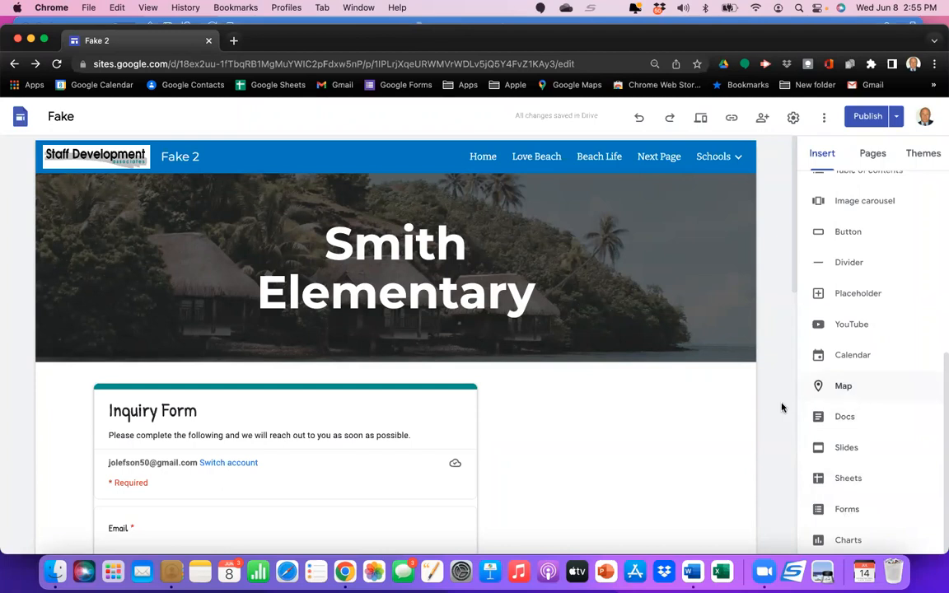
# Step: Insert the uploaded YouTube video "Nassau BOCES - Google Workspace Applications" on the Jones Elementary page and enlarge it
pyautogui.moveTo(720, 162)
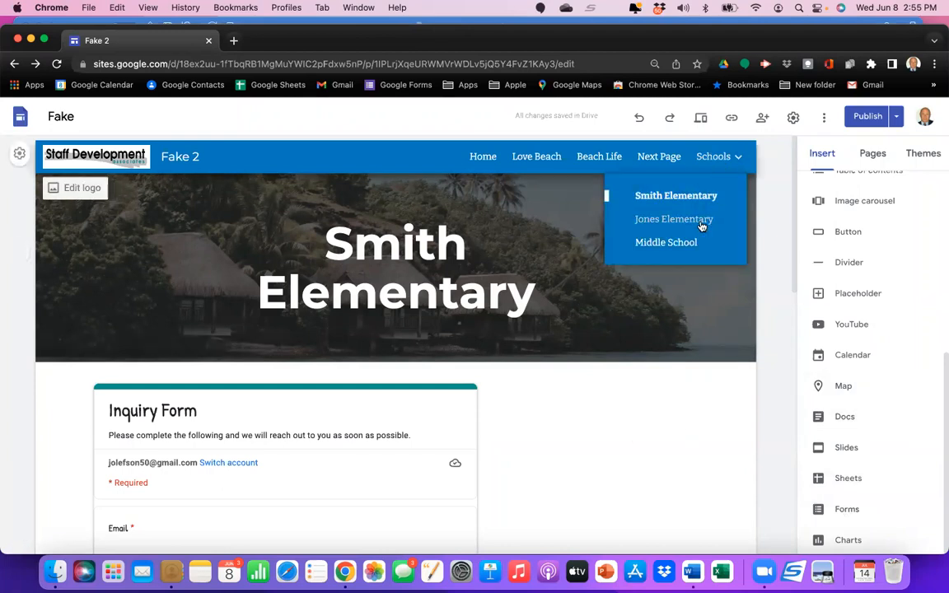
pyautogui.click(674, 218)
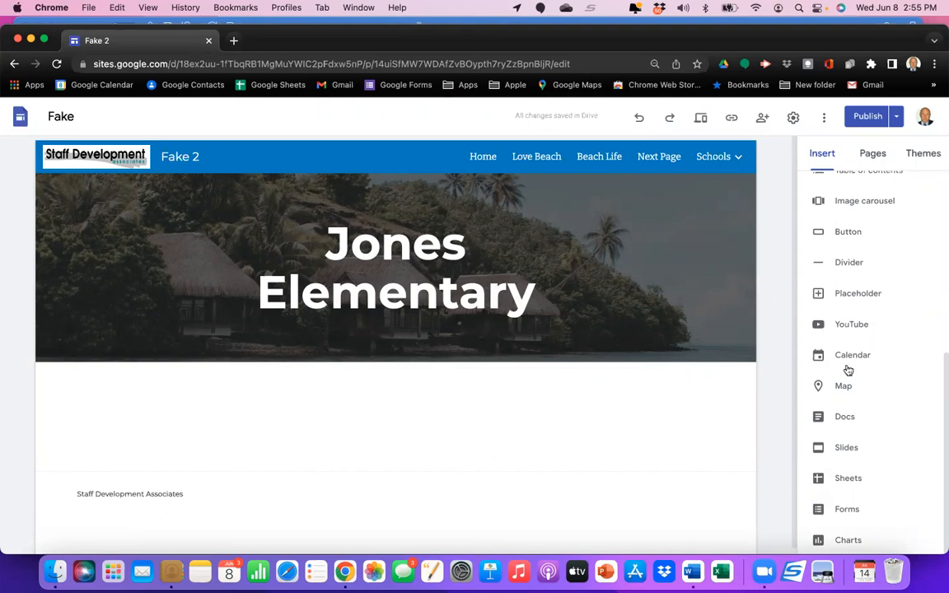
pyautogui.click(851, 328)
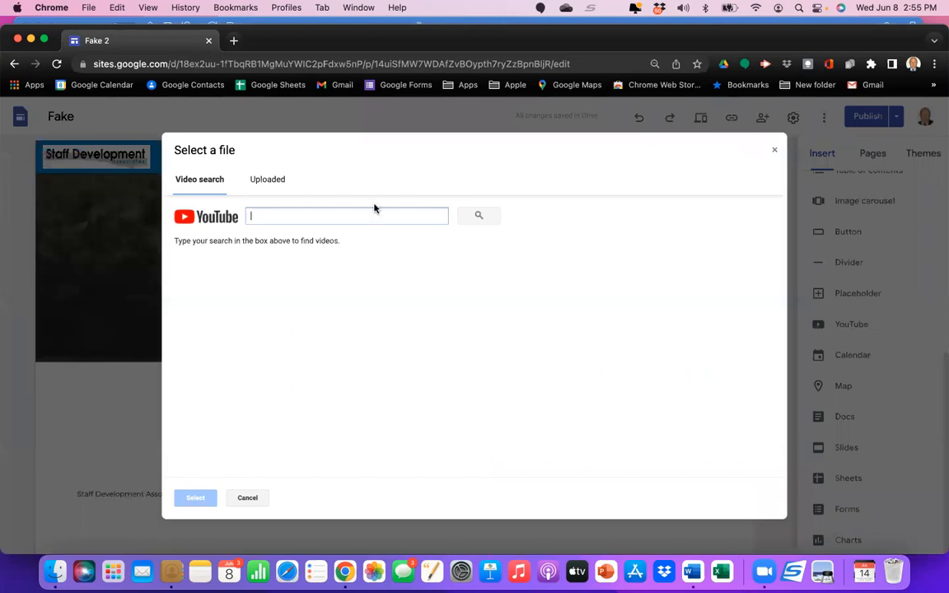
pyautogui.click(281, 181)
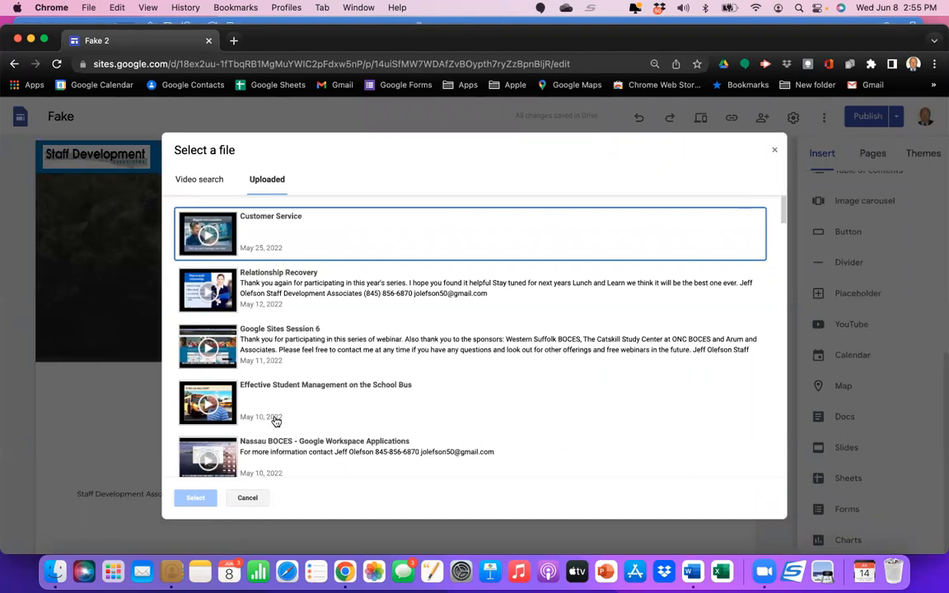
pyautogui.scroll(-2, 276, 421)
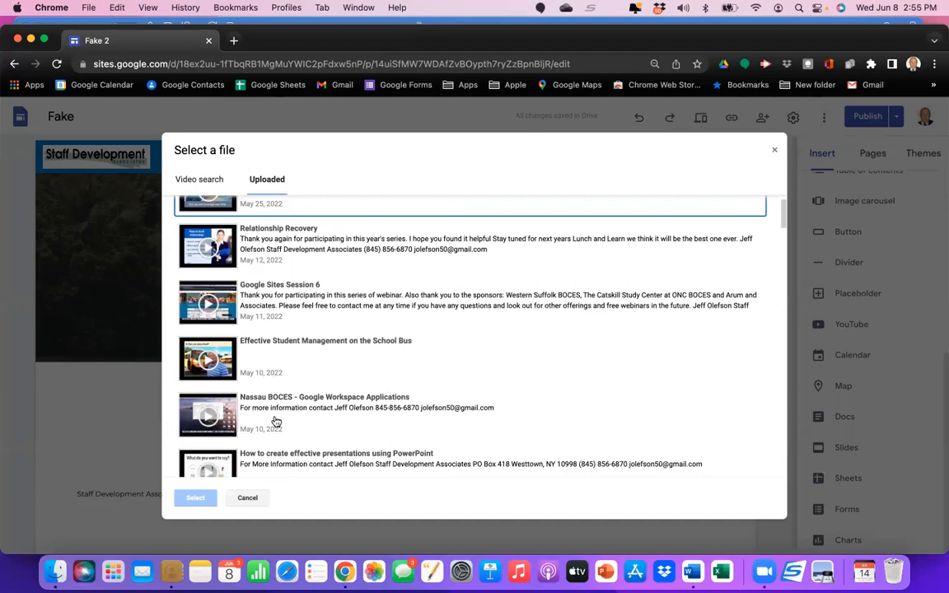
pyautogui.click(276, 421)
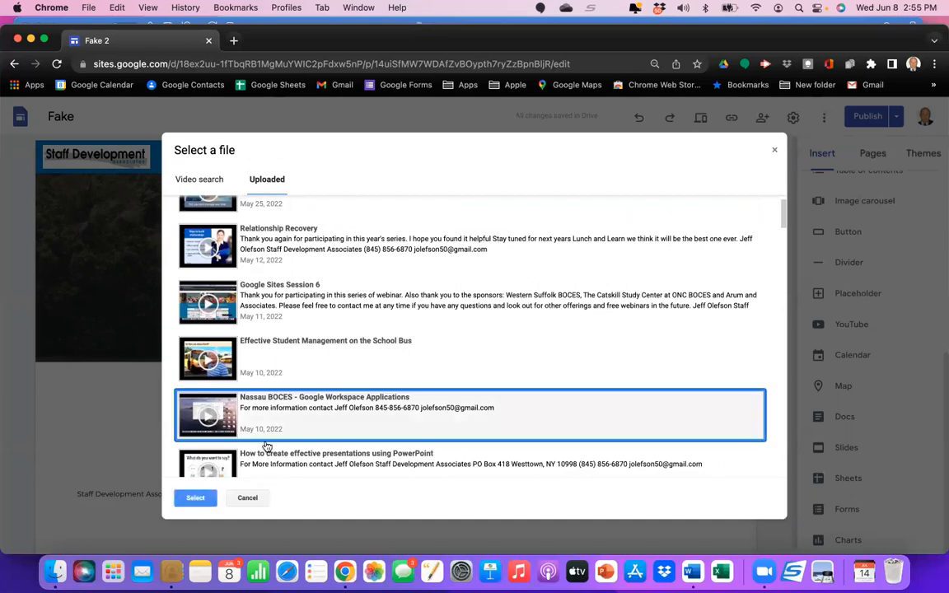
pyautogui.click(195, 499)
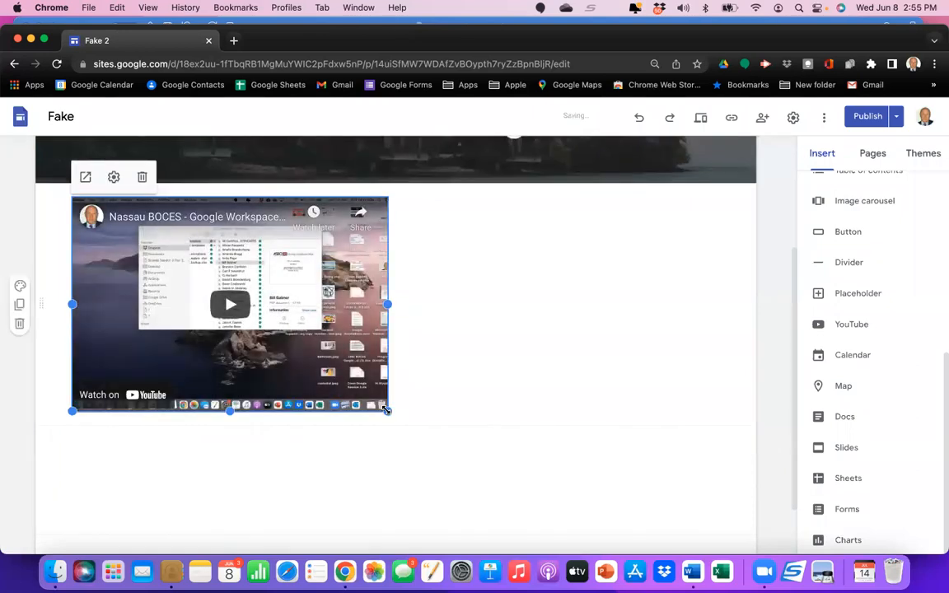
pyautogui.moveTo(387, 411); pyautogui.dragTo(510, 492)
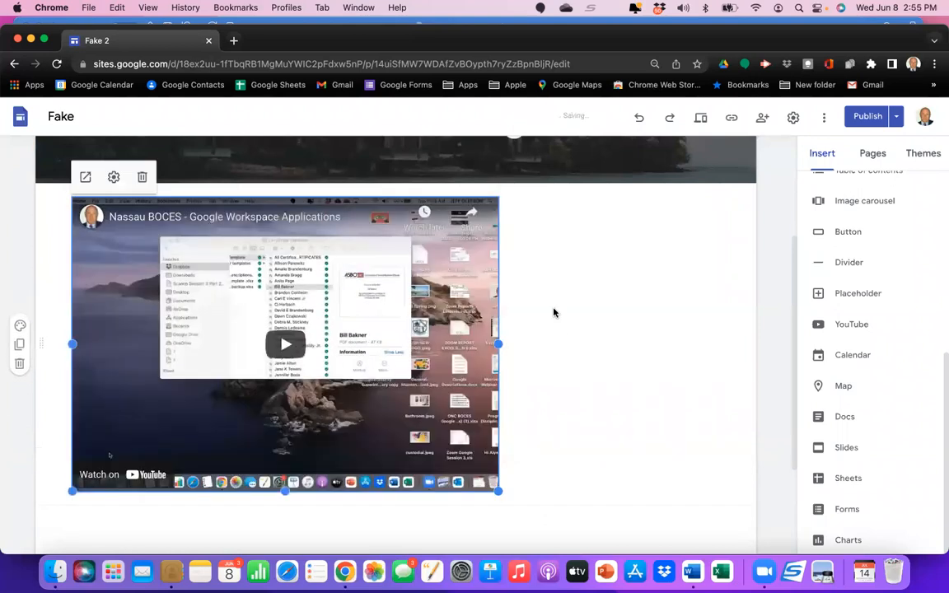
# Step: Preview the Jones Elementary page, play the embedded YouTube video briefly, pause it and exit the preview
pyautogui.click(553, 270)
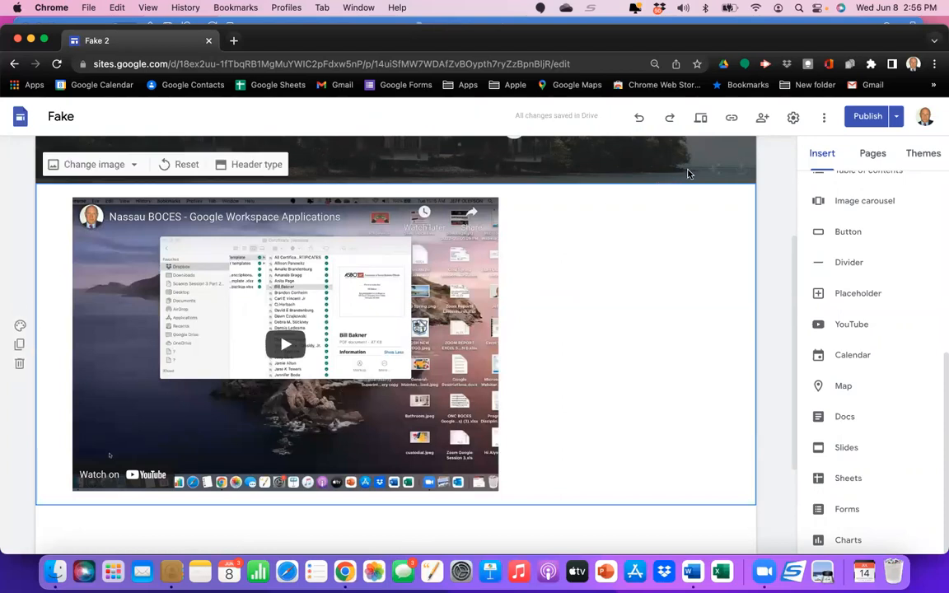
pyautogui.click(702, 119)
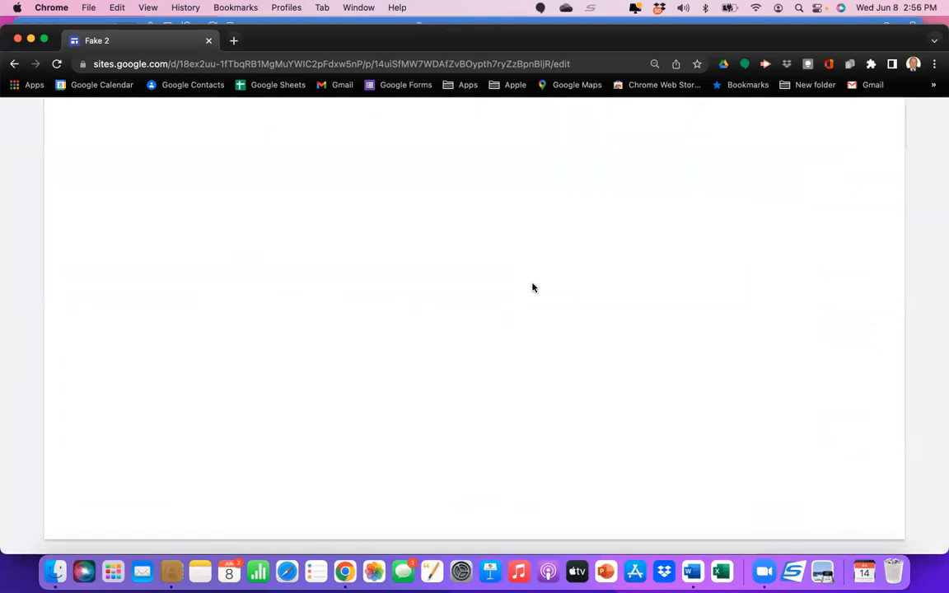
pyautogui.scroll(-3, 453, 398)
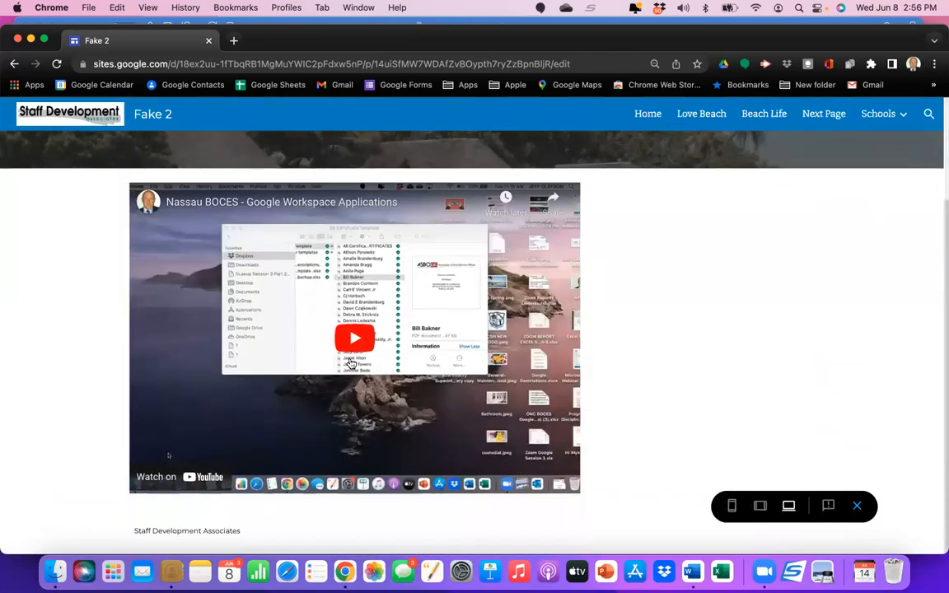
pyautogui.click(353, 345)
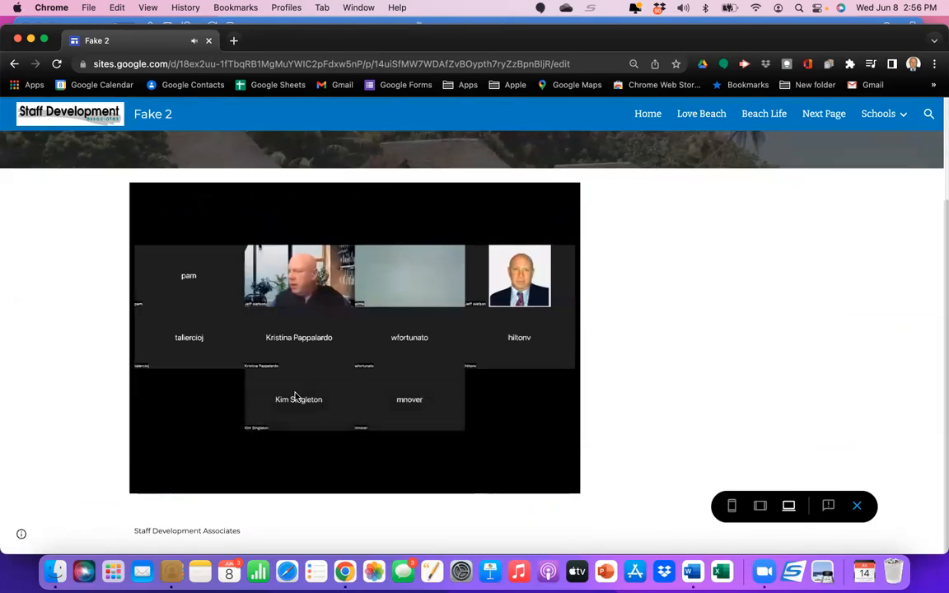
pyautogui.click(150, 484)
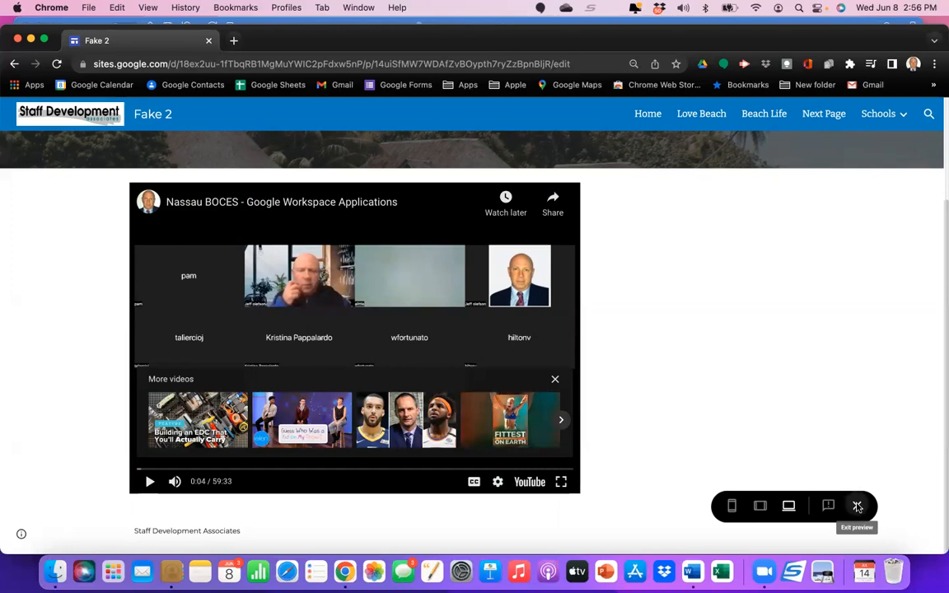
pyautogui.click(857, 507)
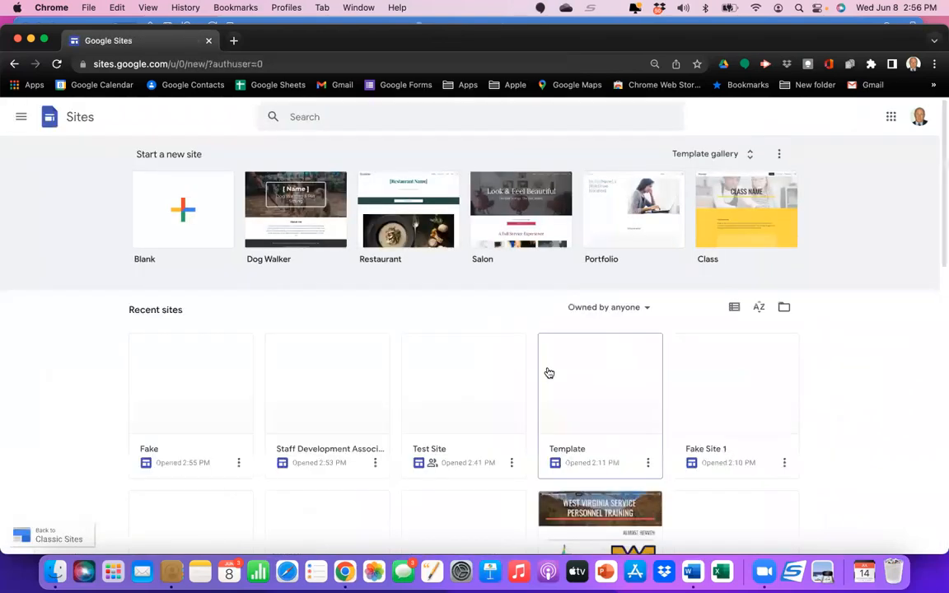
# Step: Open the Staff Development Associates site from the recent sites and look through the embedded videos on its Free Training page
pyautogui.scroll(-4, 570, 444)
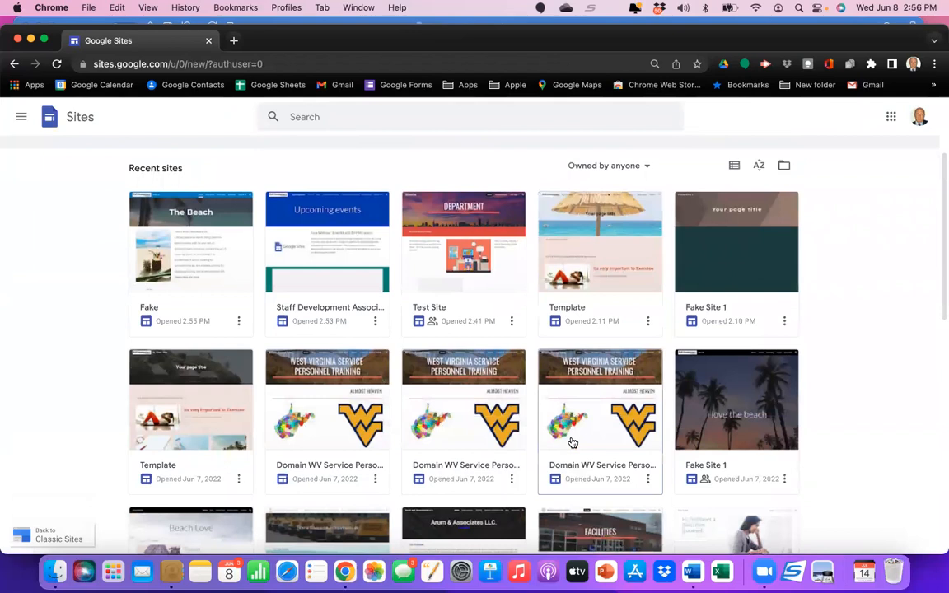
pyautogui.click(327, 244)
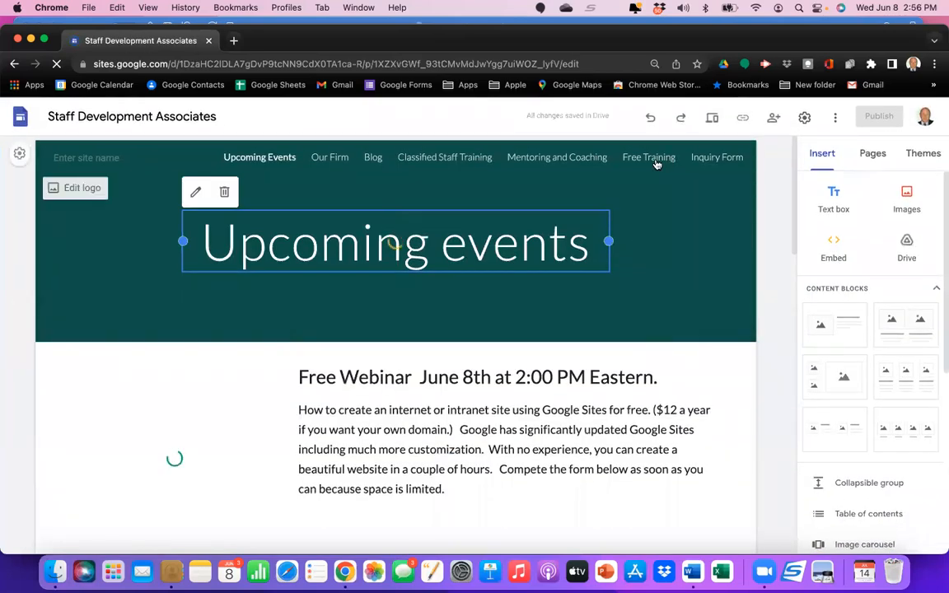
pyautogui.click(657, 158)
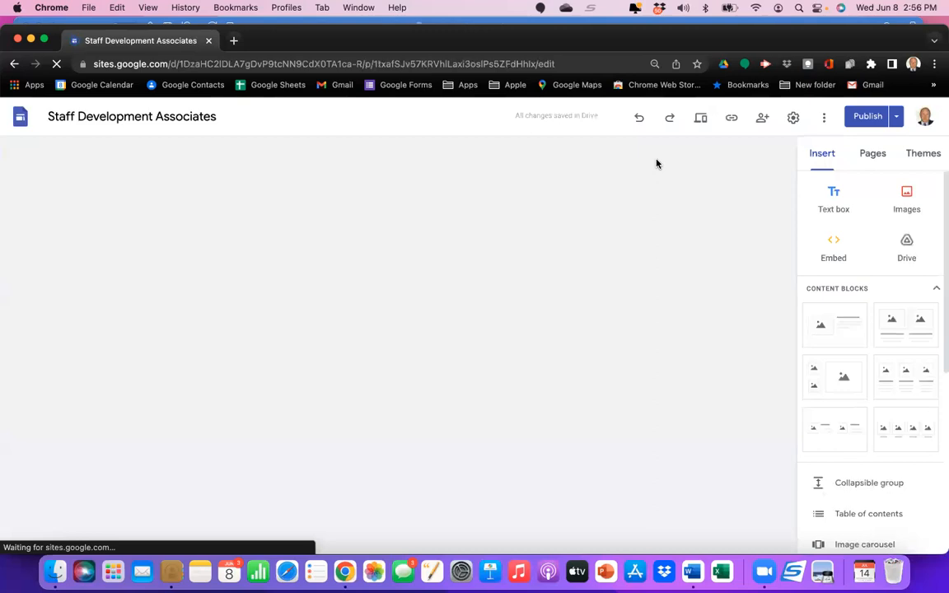
pyautogui.scroll(-5, 531, 400)
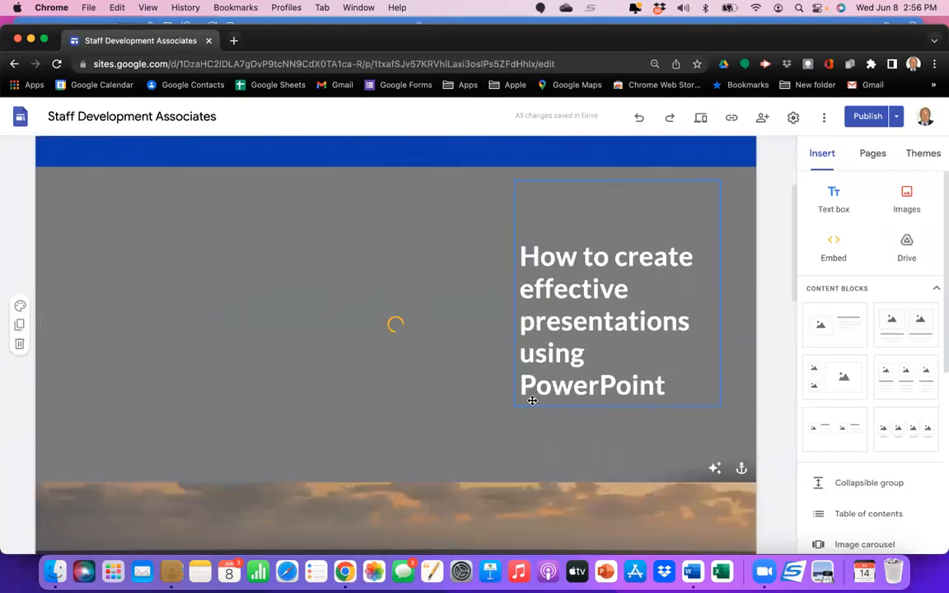
pyautogui.scroll(-8, 532, 401)
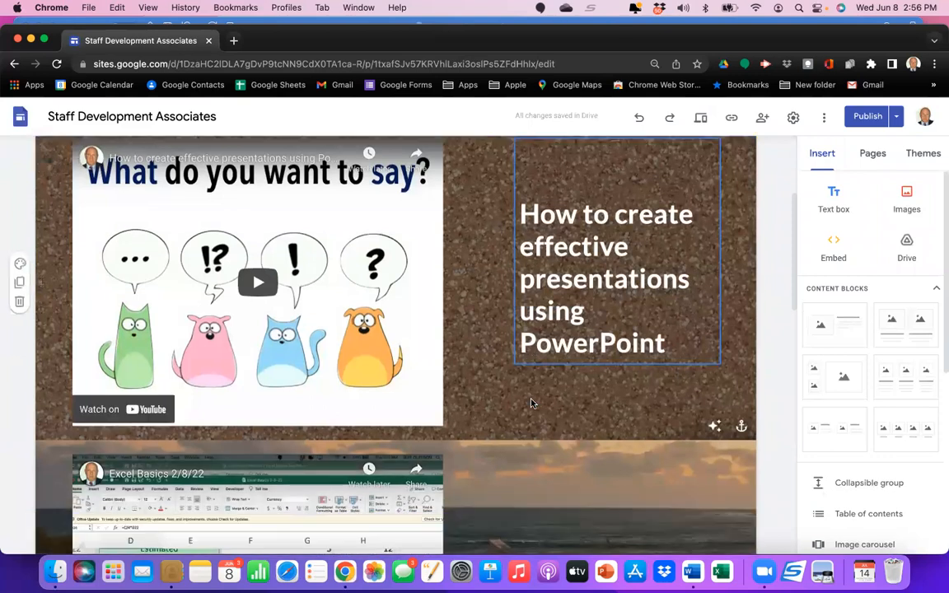
pyautogui.scroll(-8, 530, 400)
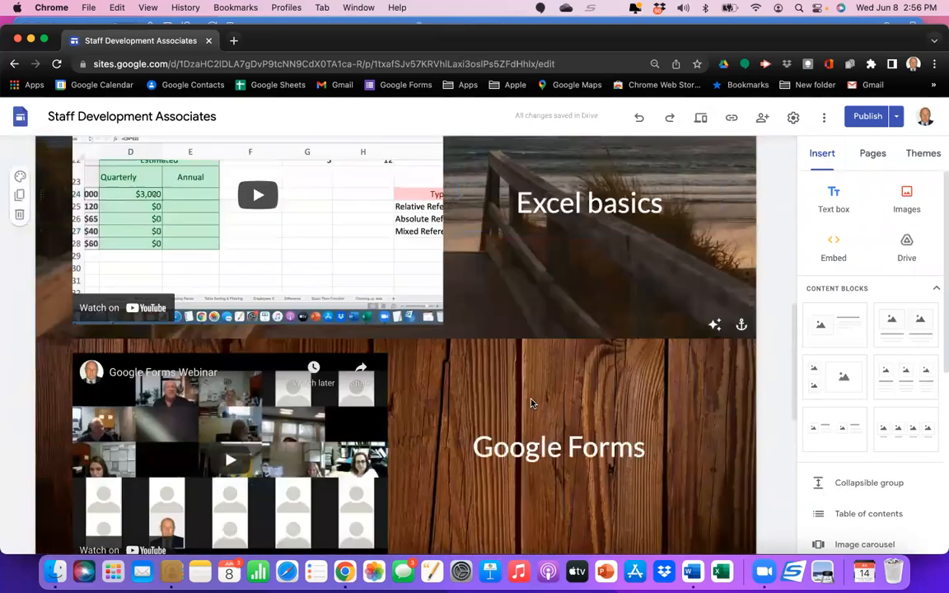
pyautogui.scroll(-6, 530, 400)
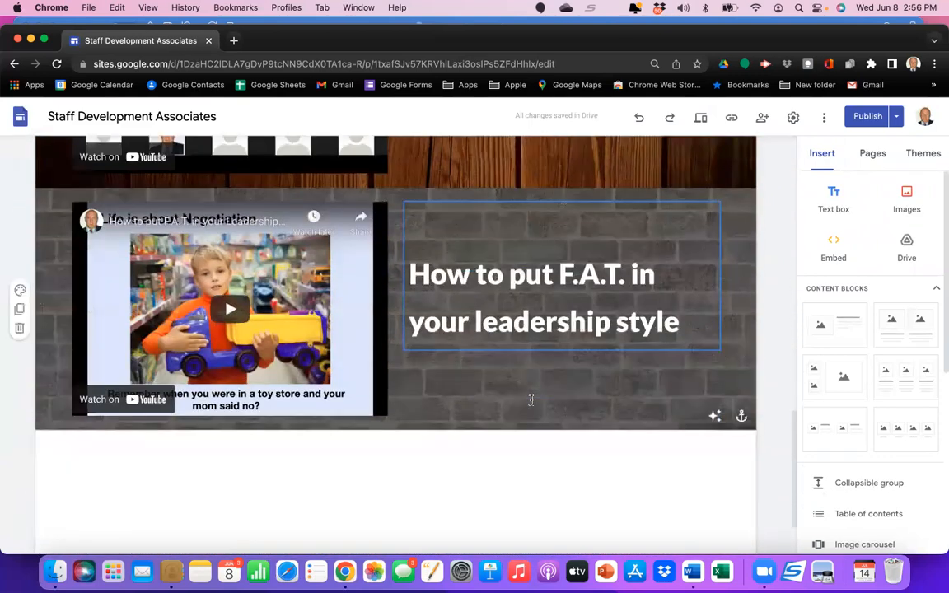
pyautogui.scroll(3, 530, 403)
pyautogui.scroll(-1, 530, 403)
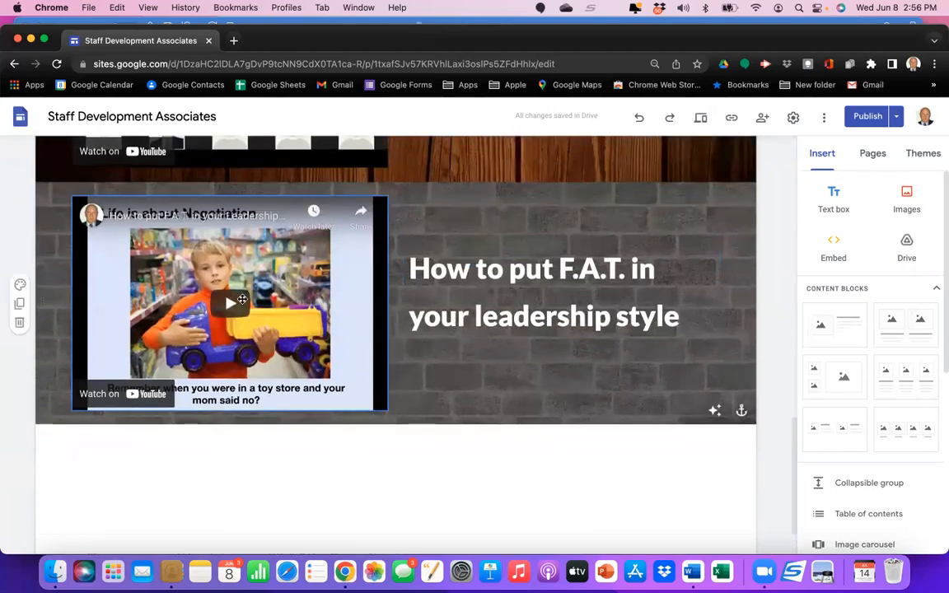